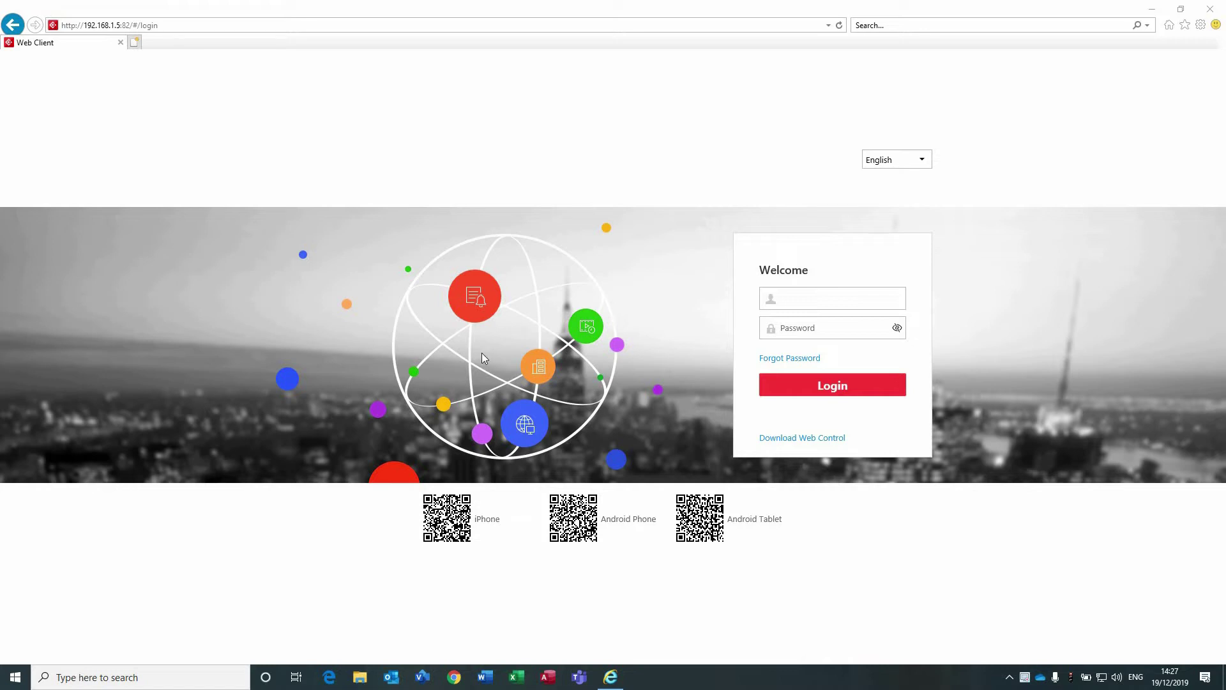
# Log in to the Web Client as the admin user with the account password.
pyautogui.click(799, 297)
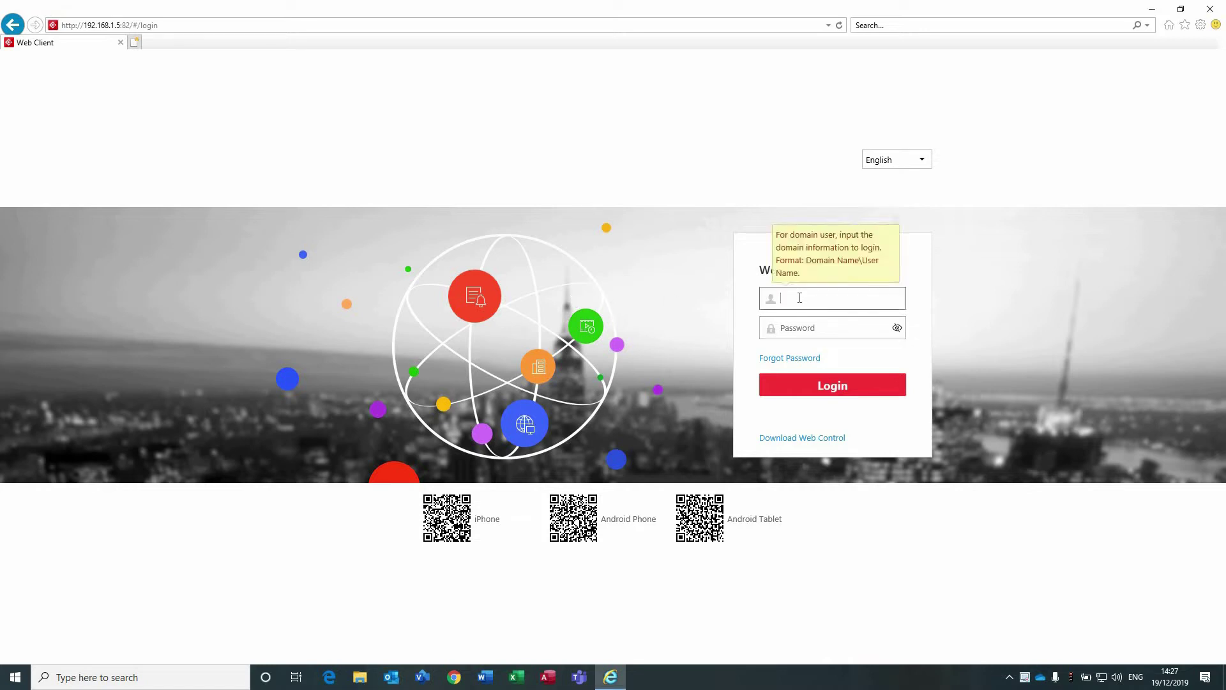
pyautogui.write('admin')
pyautogui.press('Tab')
pyautogui.write('••••••••••')
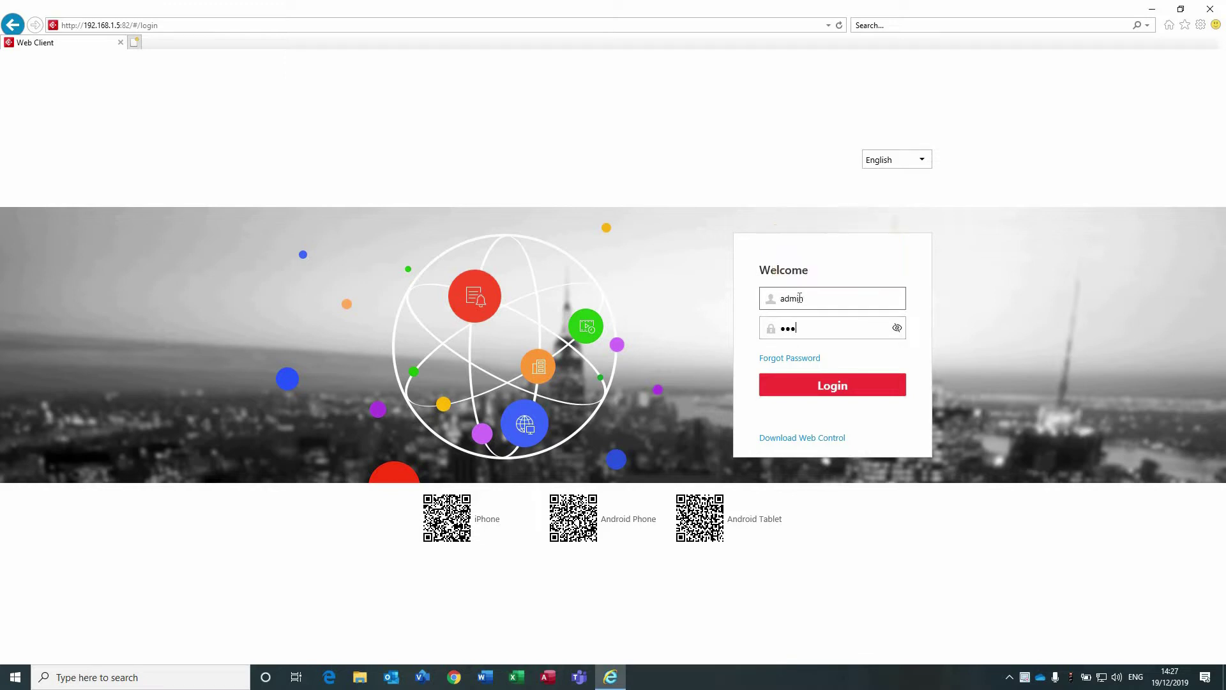
pyautogui.press('Return')
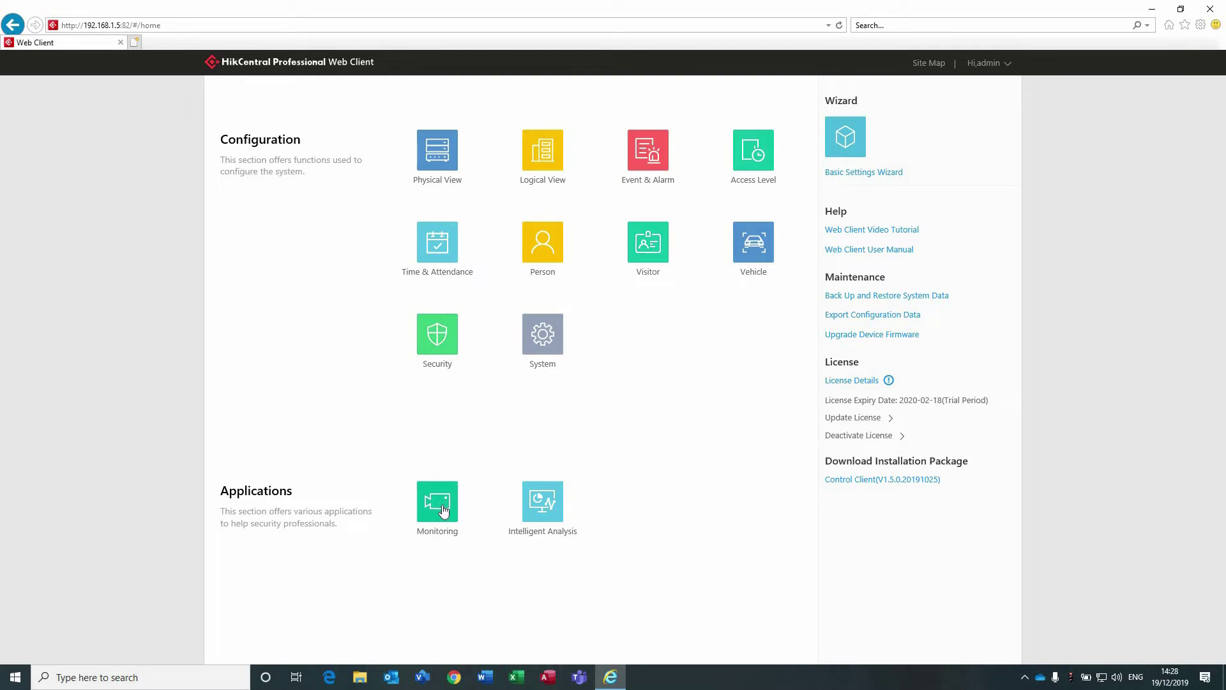
# In Monitoring, start live view of the Fisheye Camera under the Fisheye device.
pyautogui.click(443, 512)
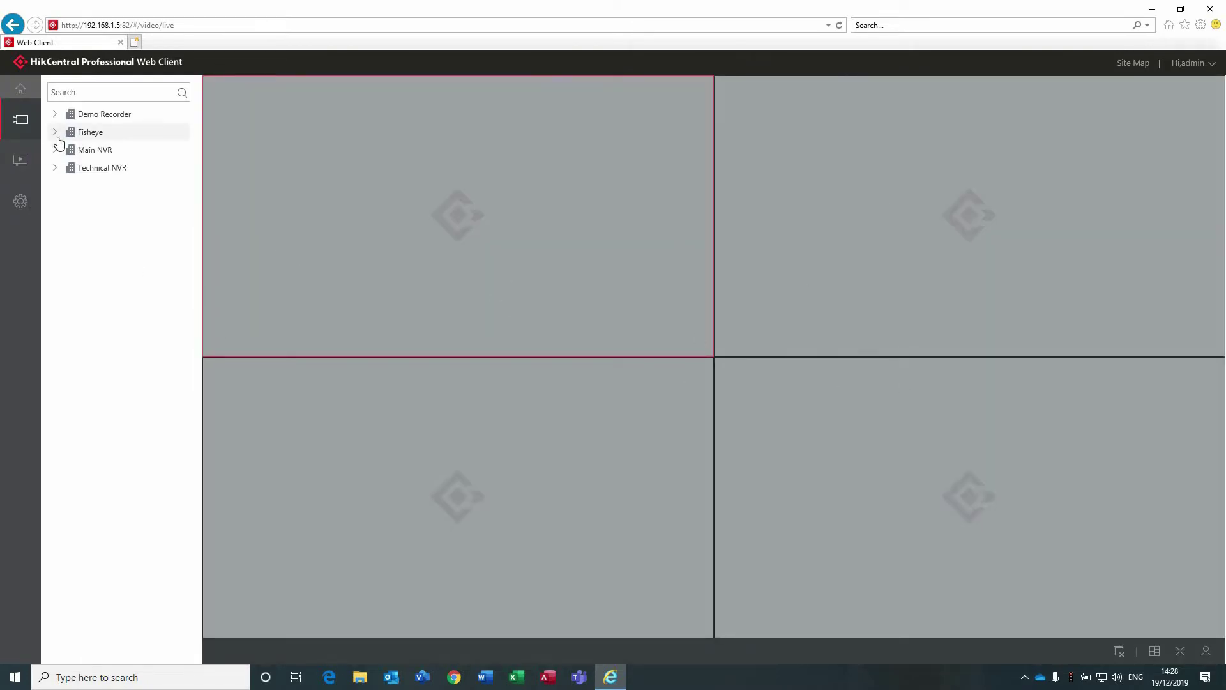
pyautogui.click(95, 132)
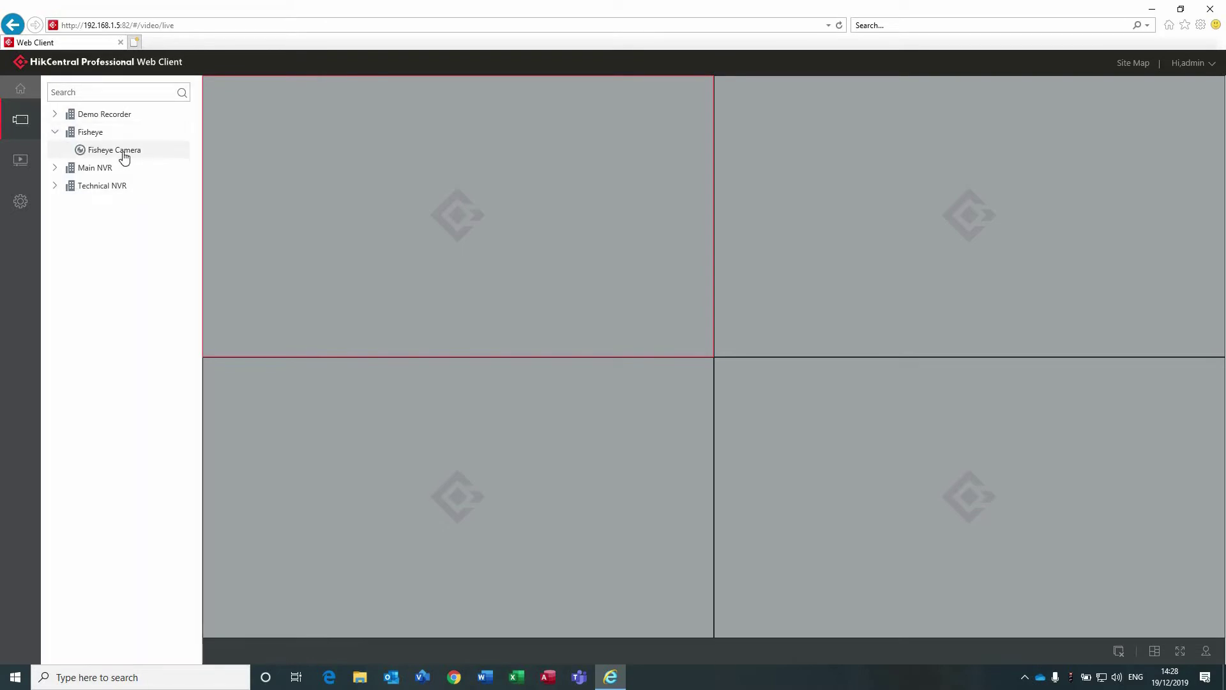
pyautogui.click(125, 157)
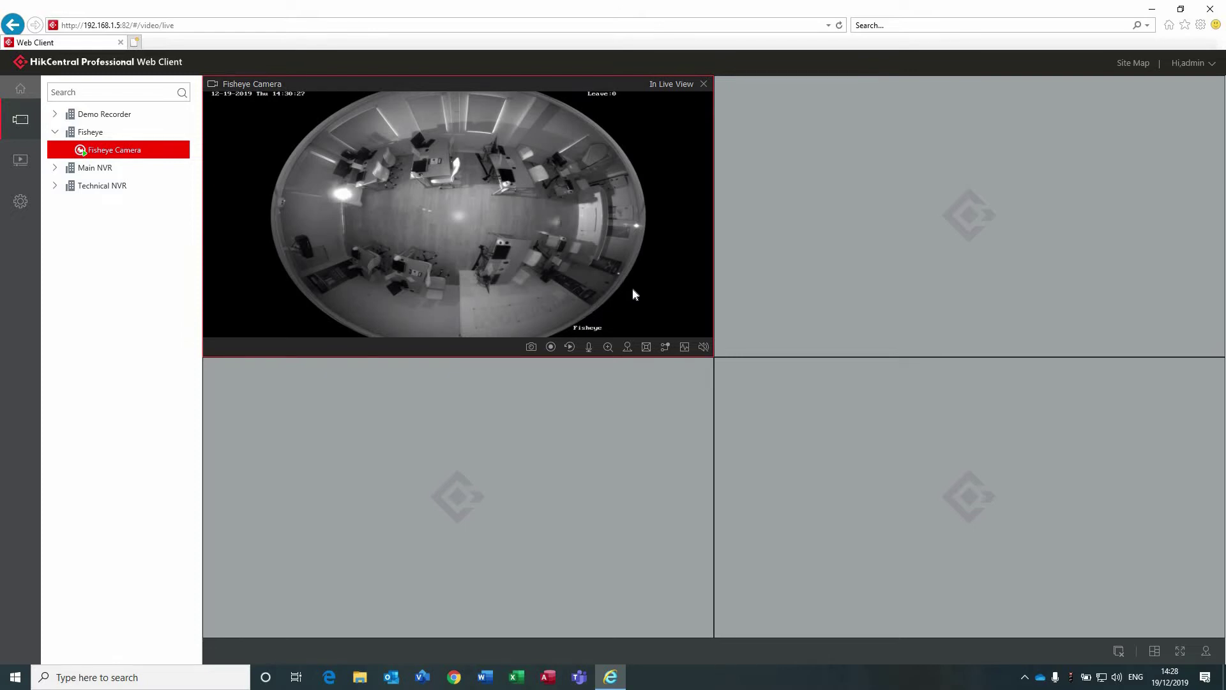
pyautogui.click(652, 352)
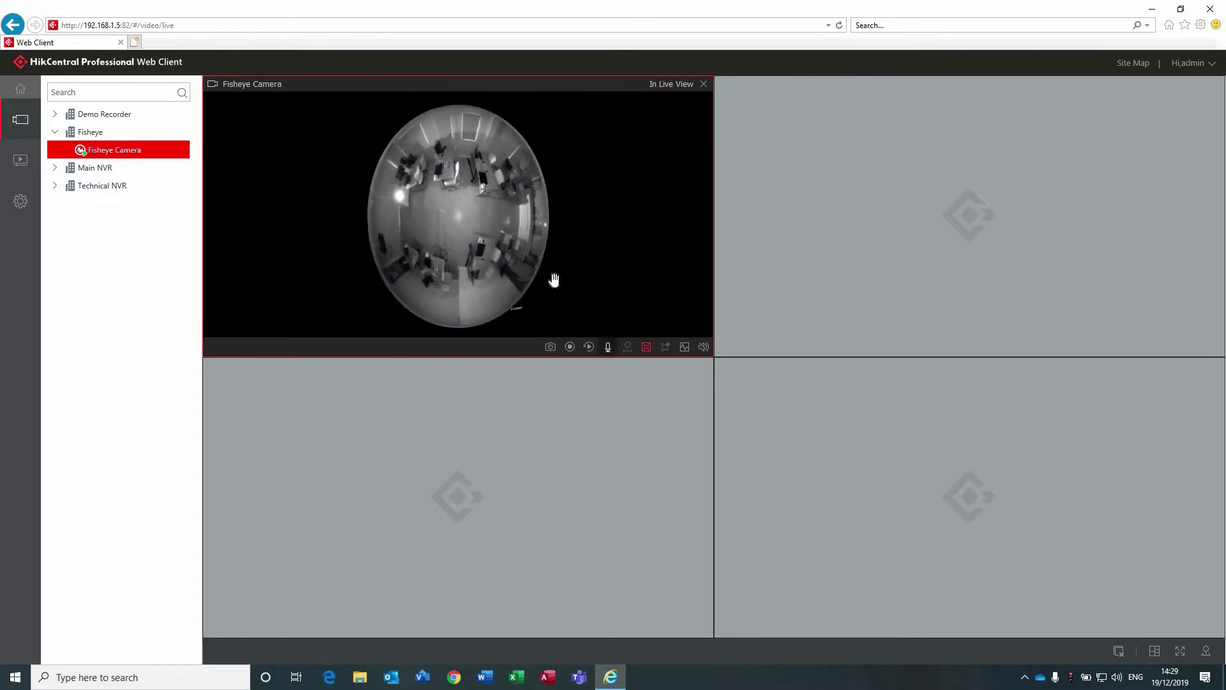
pyautogui.scroll(5, 529, 275)
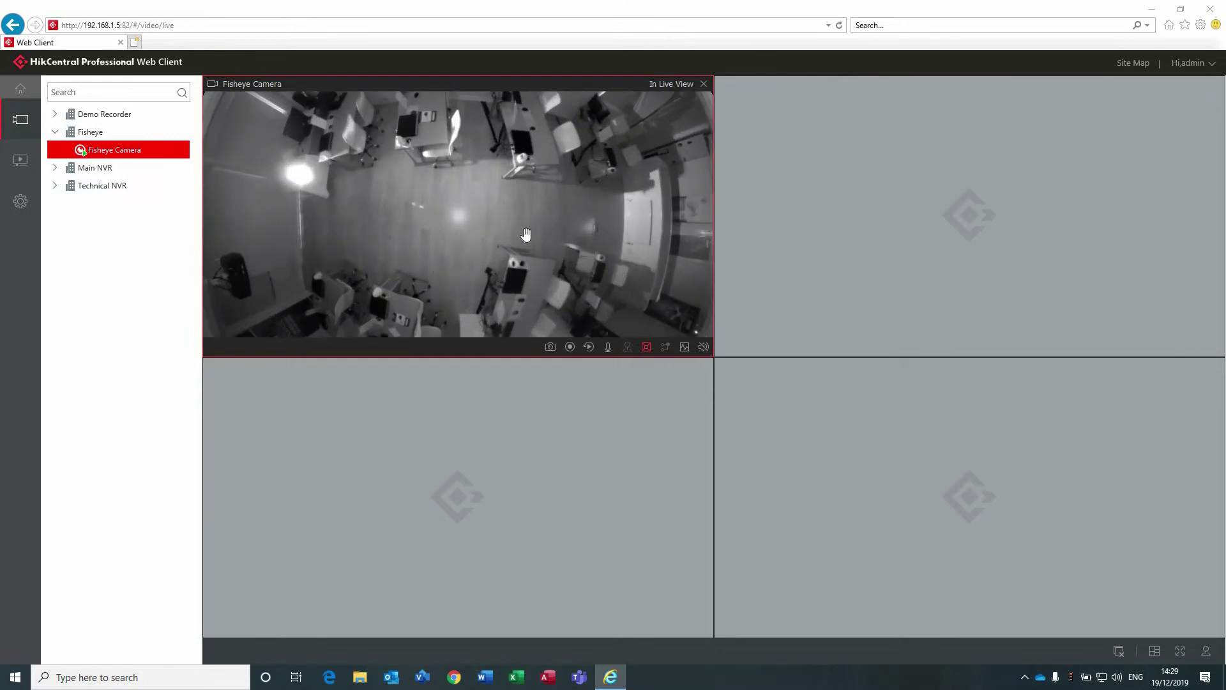
pyautogui.moveTo(510, 285); pyautogui.dragTo(472, 215)
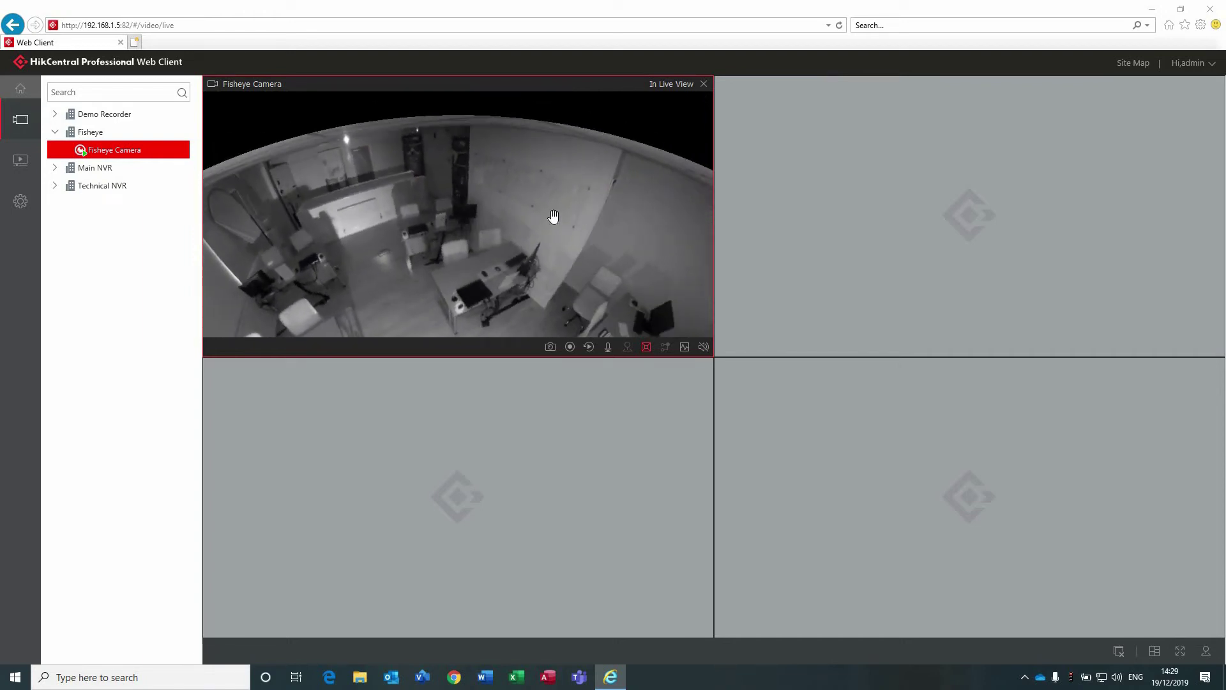
pyautogui.moveTo(553, 216); pyautogui.dragTo(470, 216)
pyautogui.moveTo(594, 219); pyautogui.dragTo(497, 224)
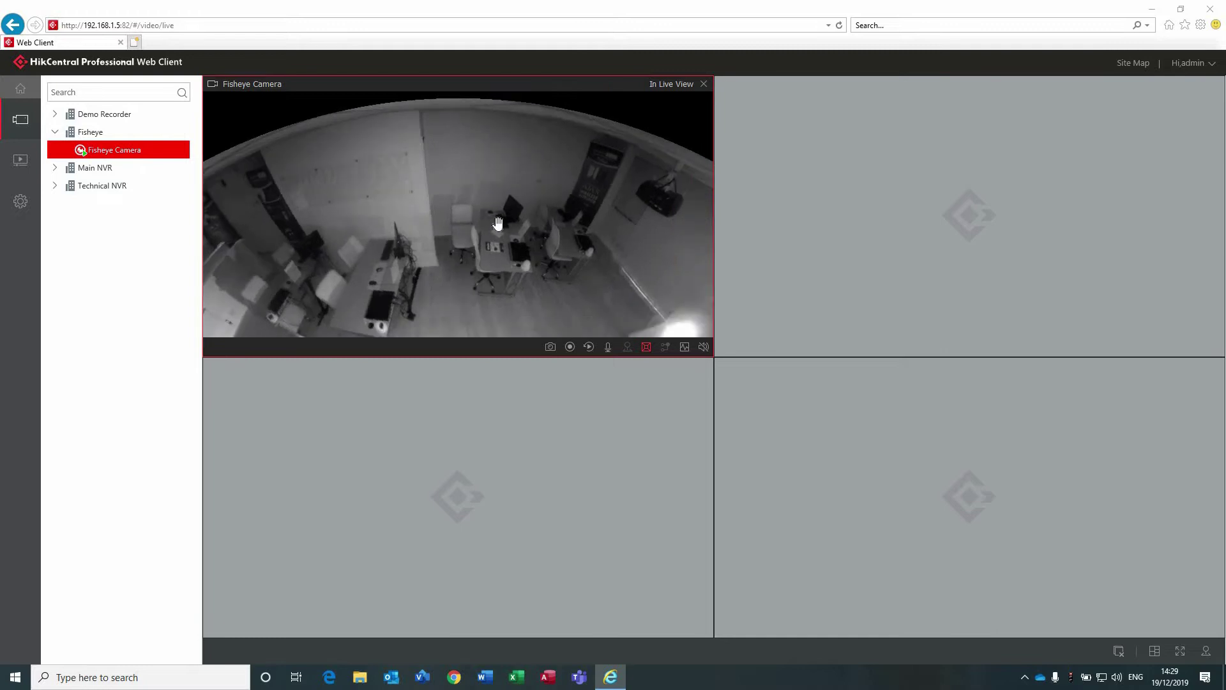
pyautogui.moveTo(602, 228); pyautogui.dragTo(464, 224)
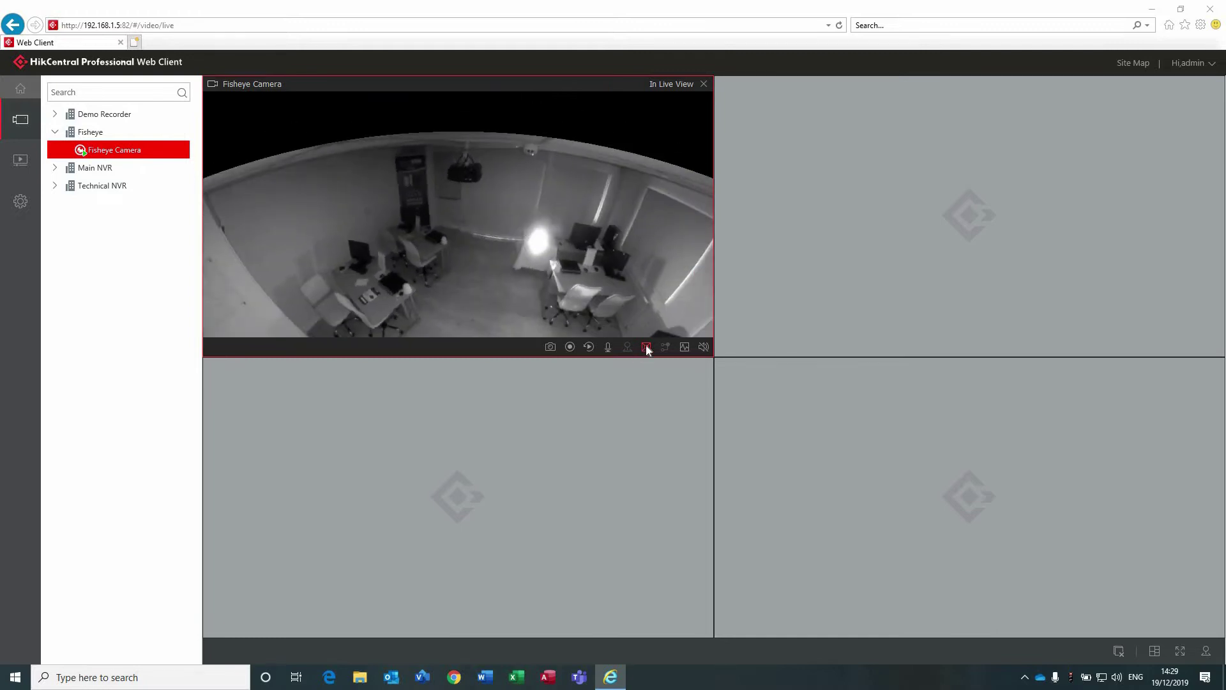
pyautogui.click(647, 346)
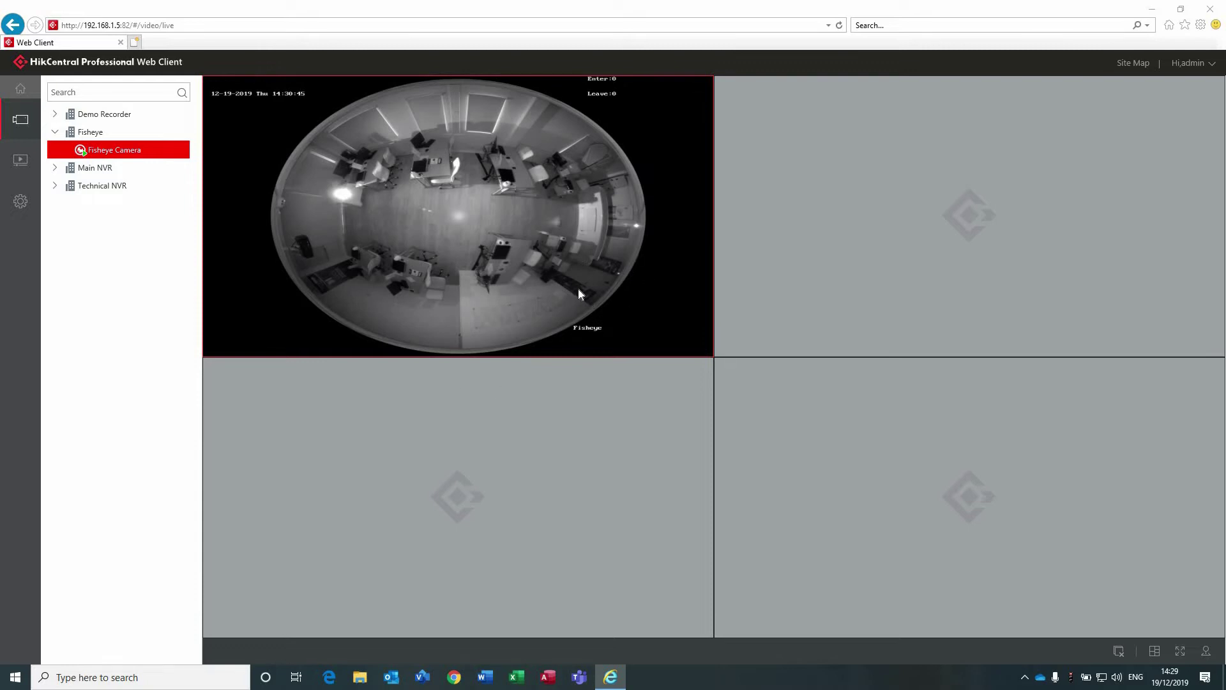
pyautogui.moveTo(579, 293)
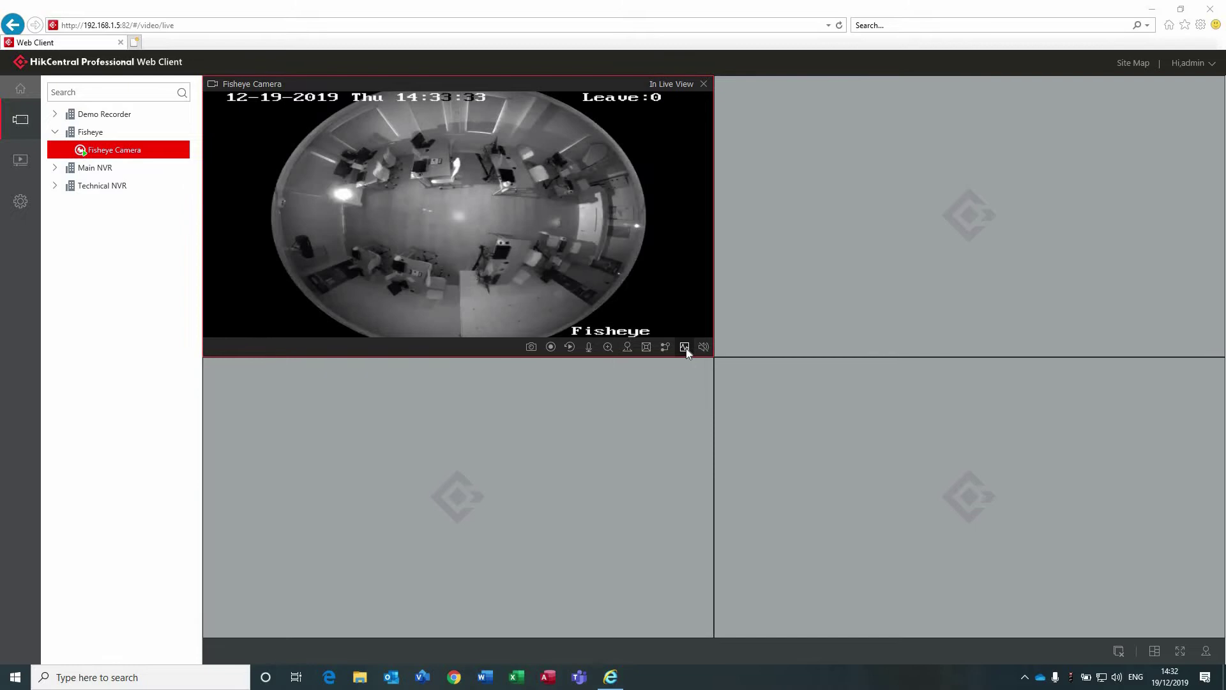
# Check the Fisheye Camera's resolution and frame rate, try two-way audio, then close its video.
pyautogui.click(684, 347)
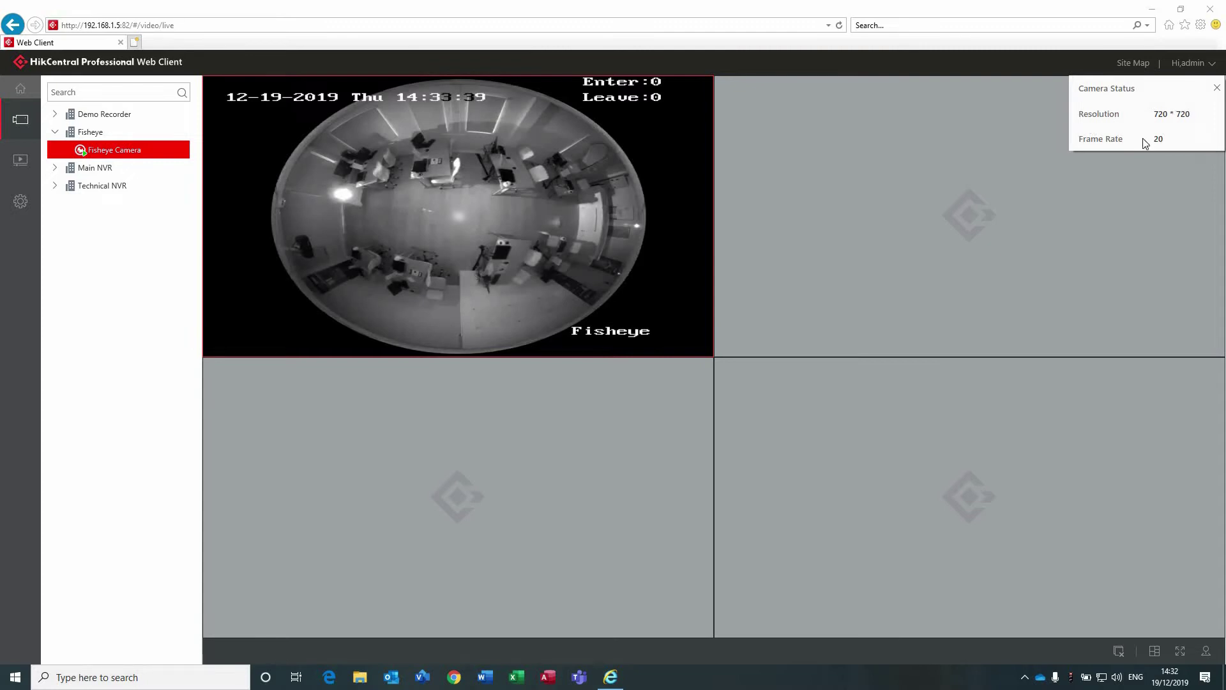
pyautogui.click(1218, 89)
pyautogui.moveTo(663, 260)
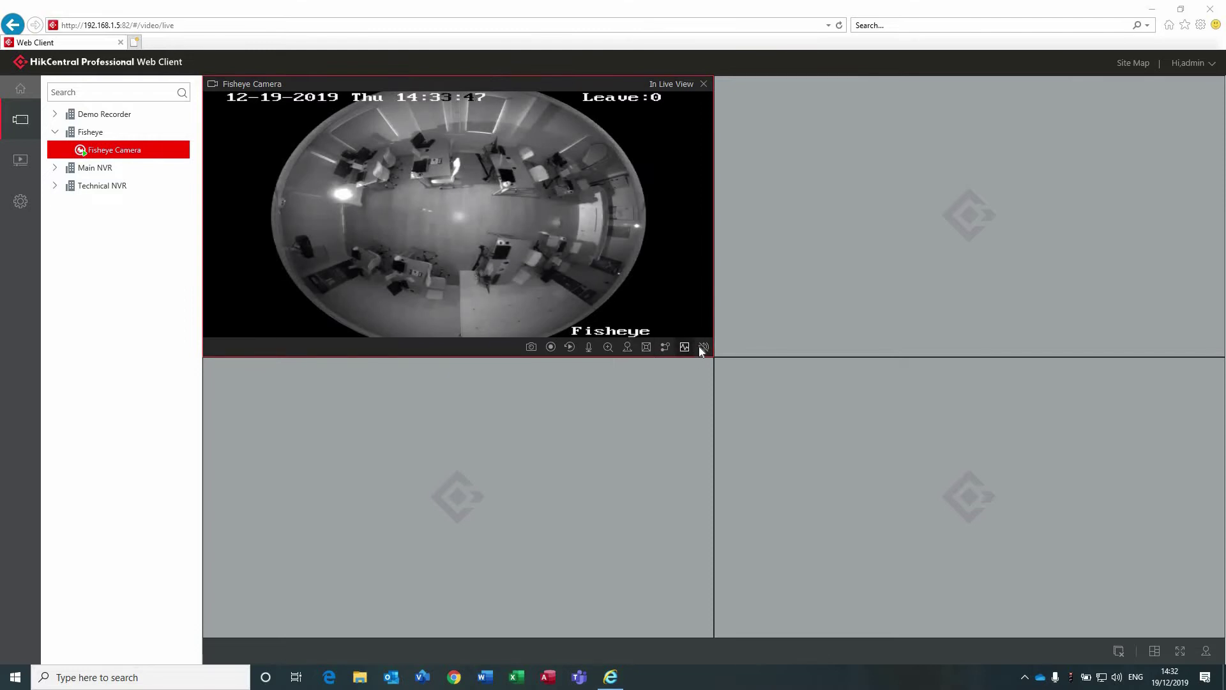
pyautogui.click(589, 347)
pyautogui.click(704, 83)
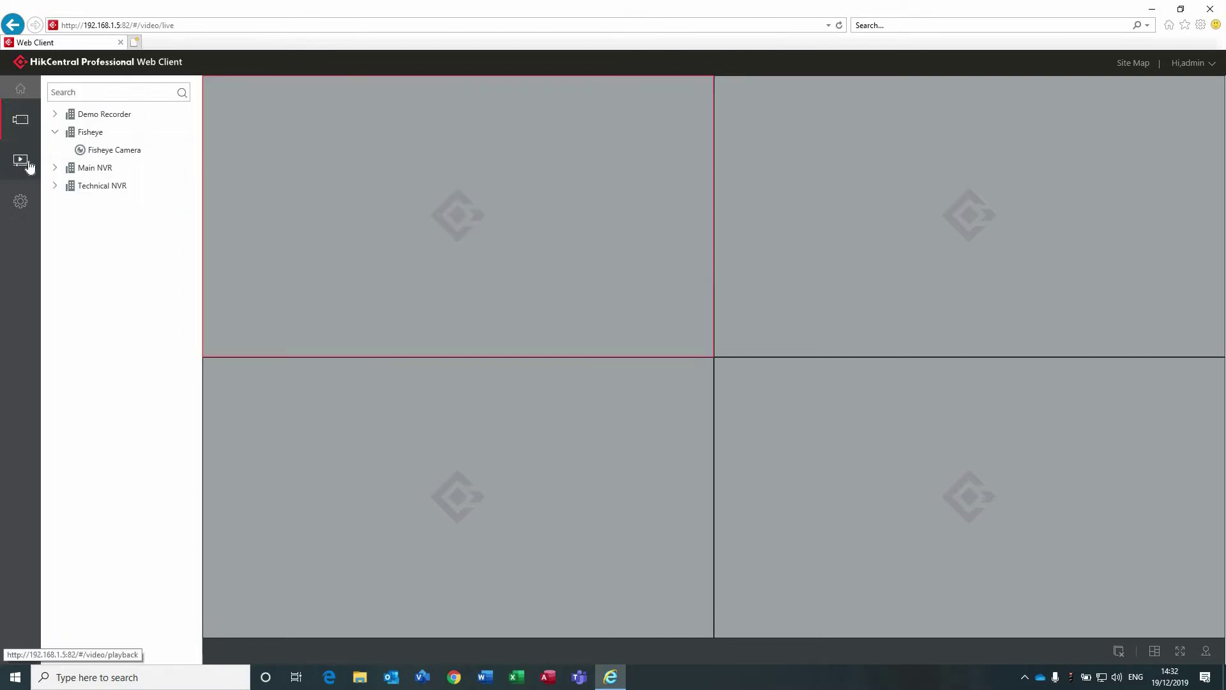
# In Playback, search 'front' and start playing the Front Desk camera's recording.
pyautogui.click(30, 165)
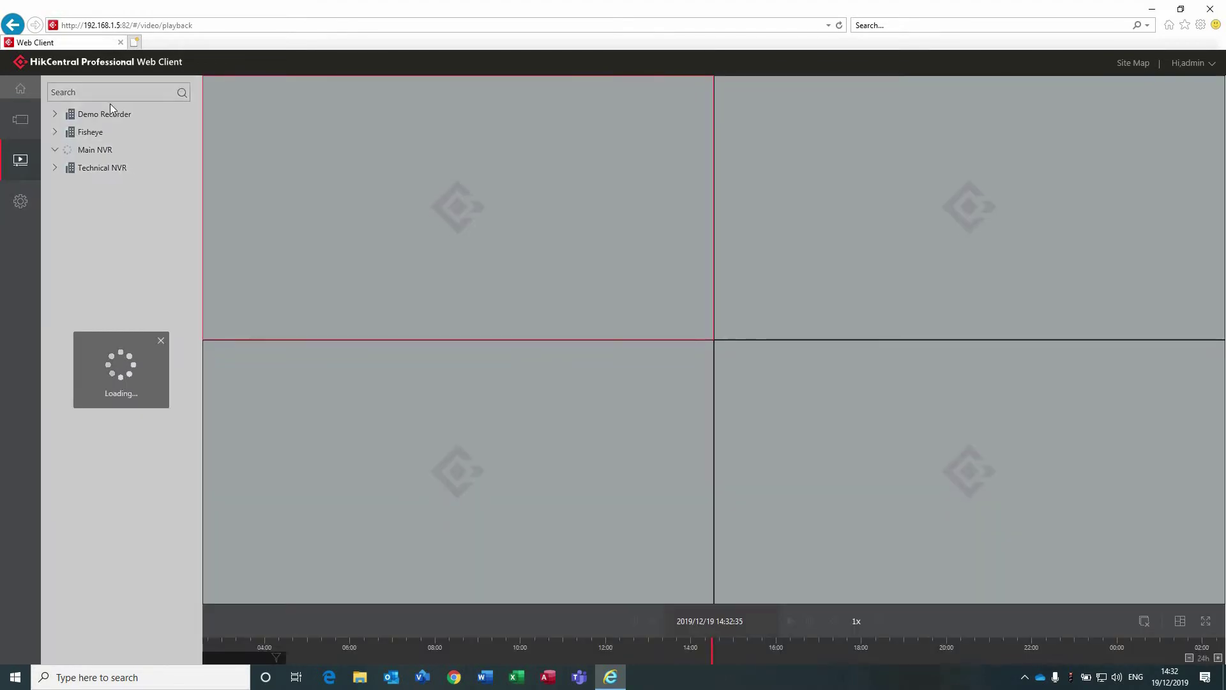
pyautogui.click(115, 98)
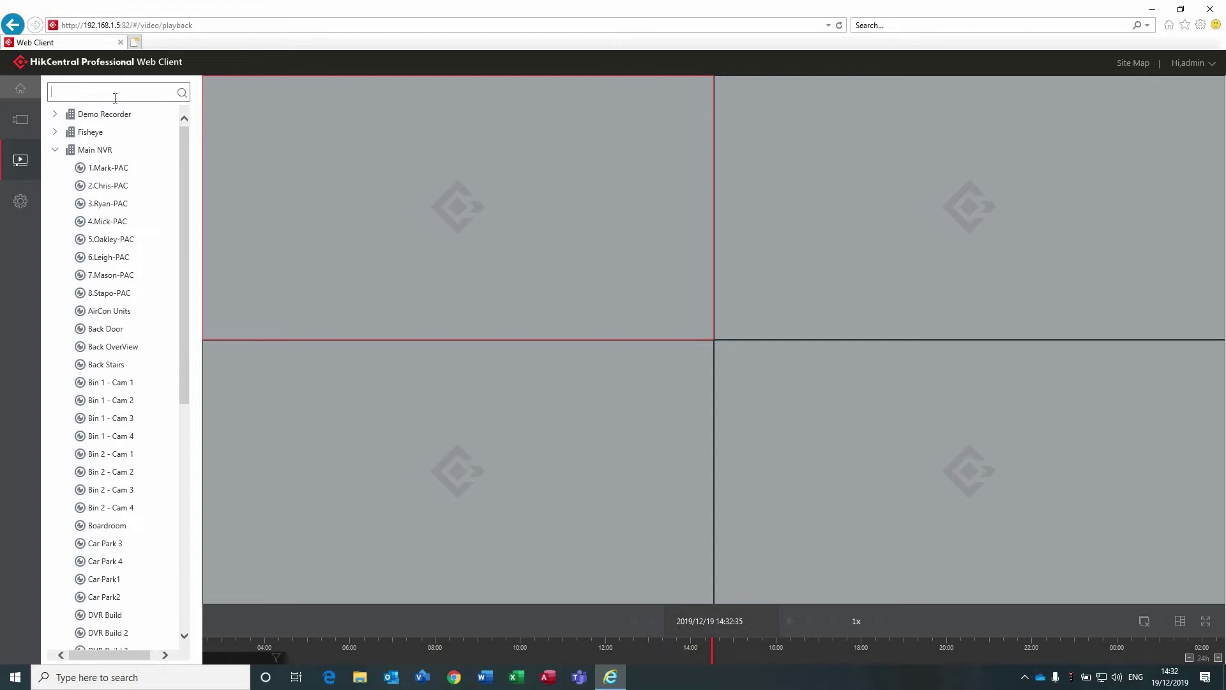
pyautogui.write('front')
pyautogui.press('Return')
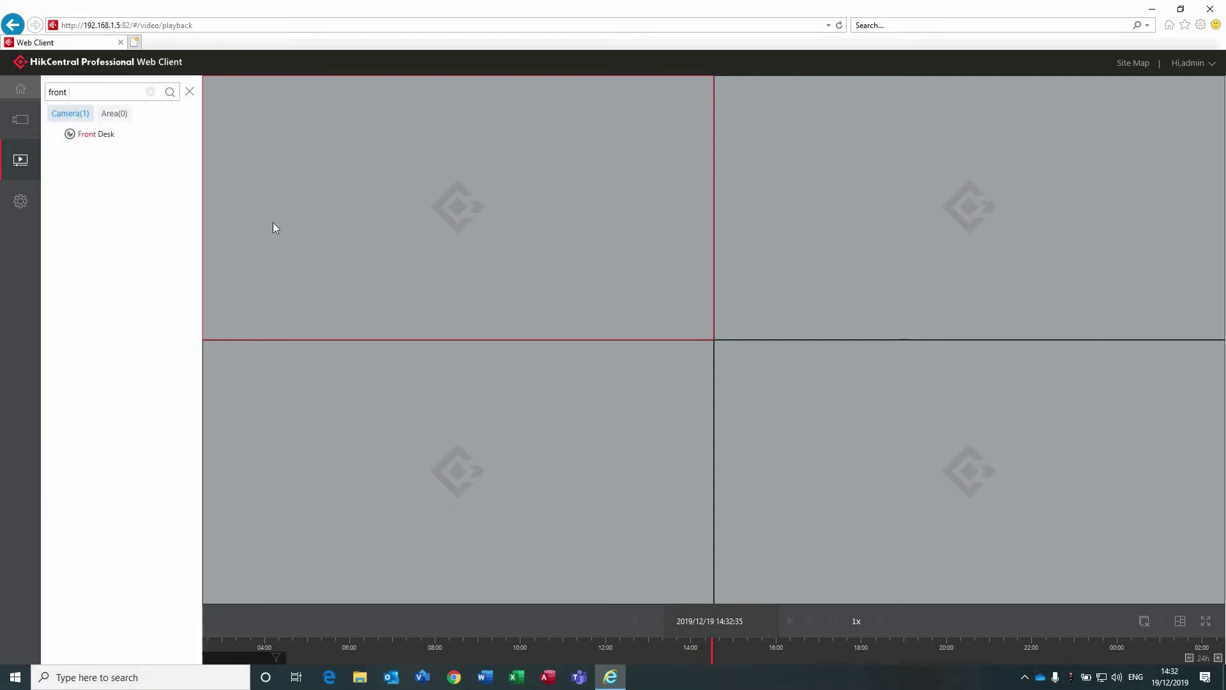
pyautogui.click(105, 135)
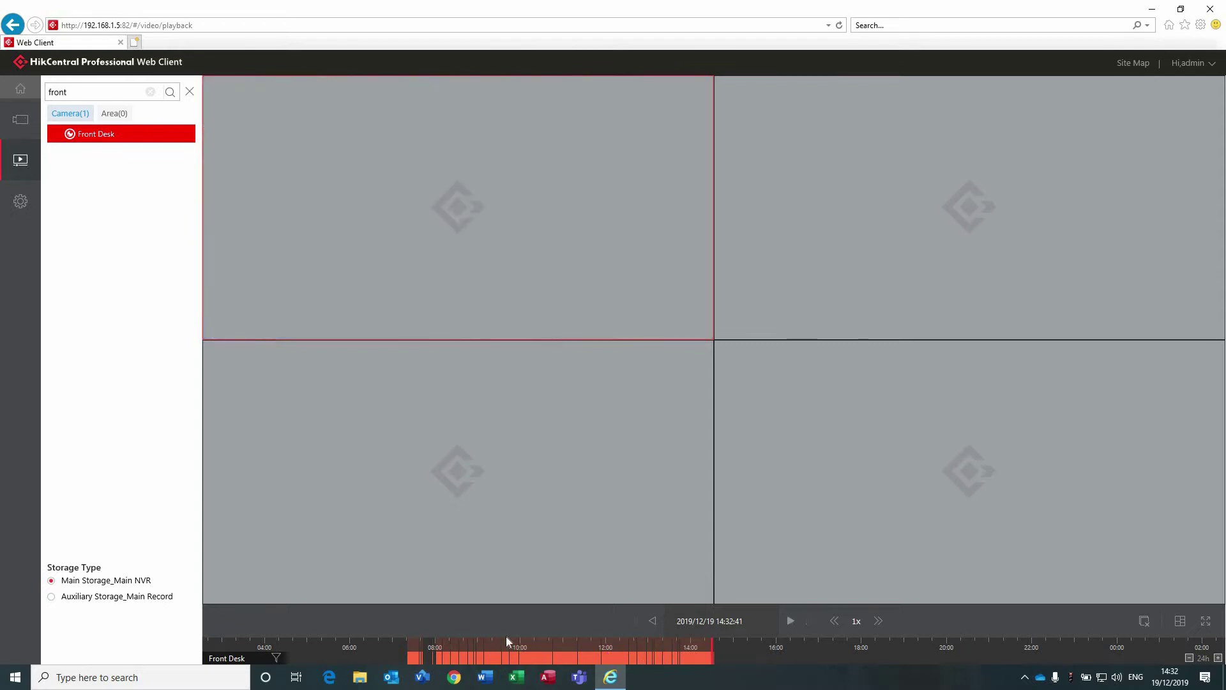
# Seek the timeline to about 14:30 and switch to Auxiliary Storage_Main Record.
pyautogui.moveTo(697, 656); pyautogui.dragTo(708, 659)
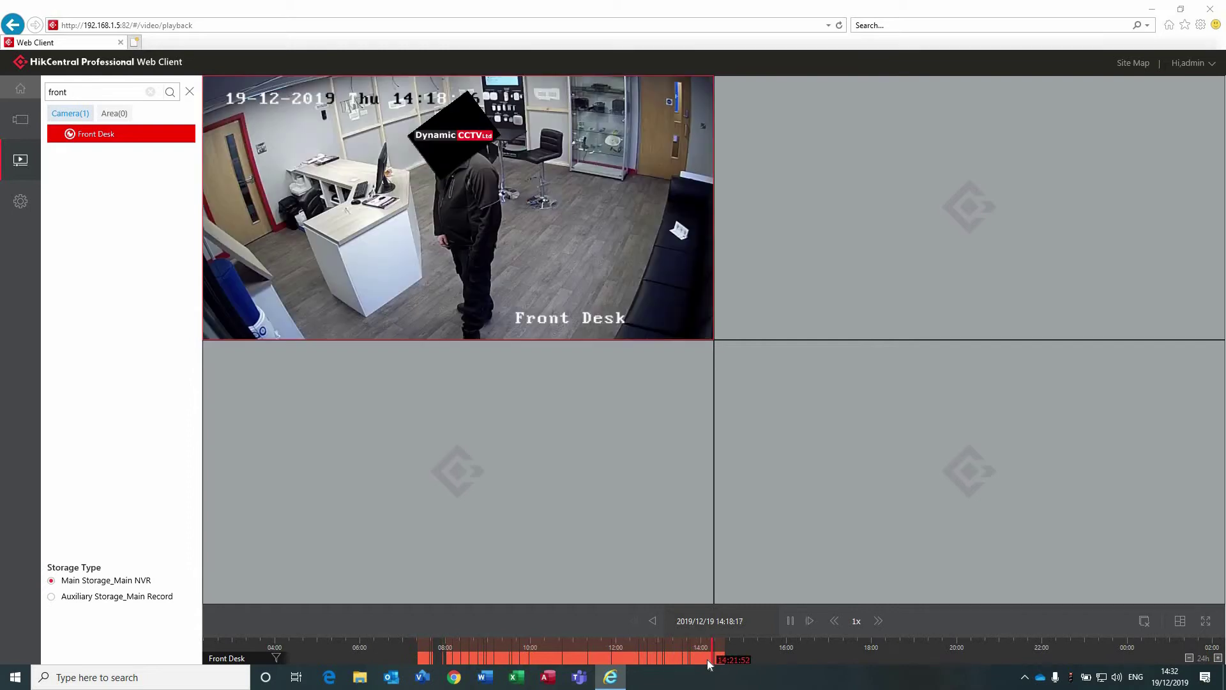
pyautogui.click(719, 650)
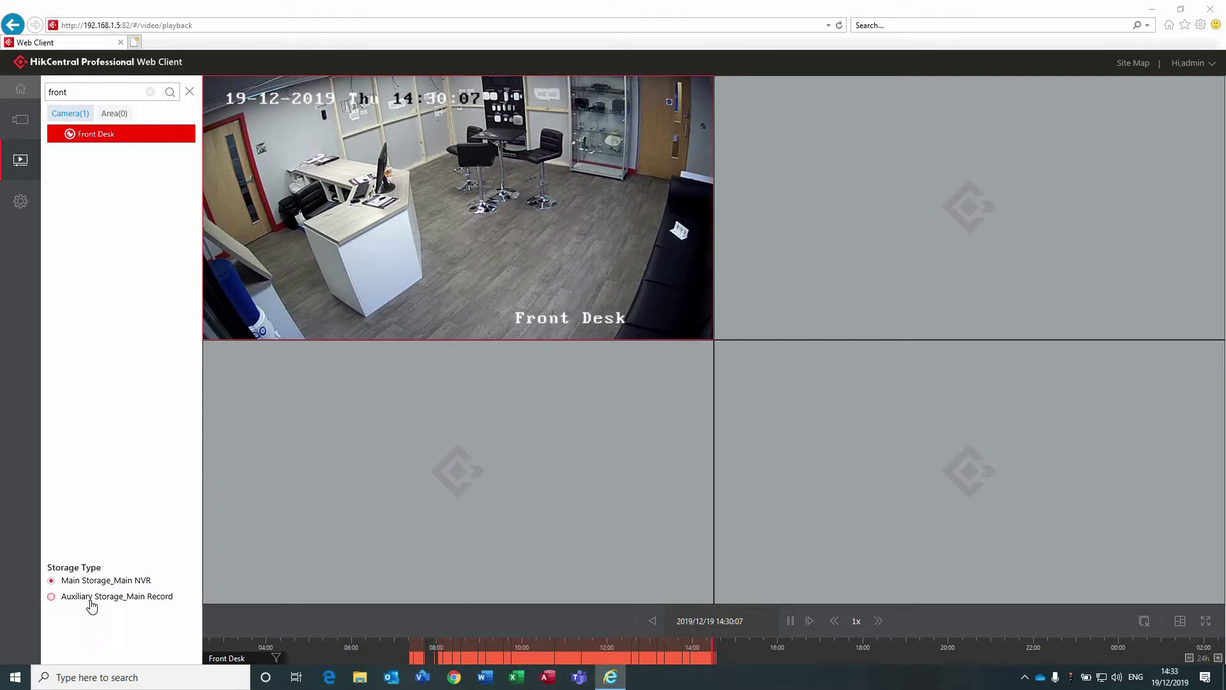
pyautogui.click(90, 601)
# Reload the Front Desk auxiliary recording, zoom the timeline and seek to about 14:20:41.
pyautogui.click(106, 148)
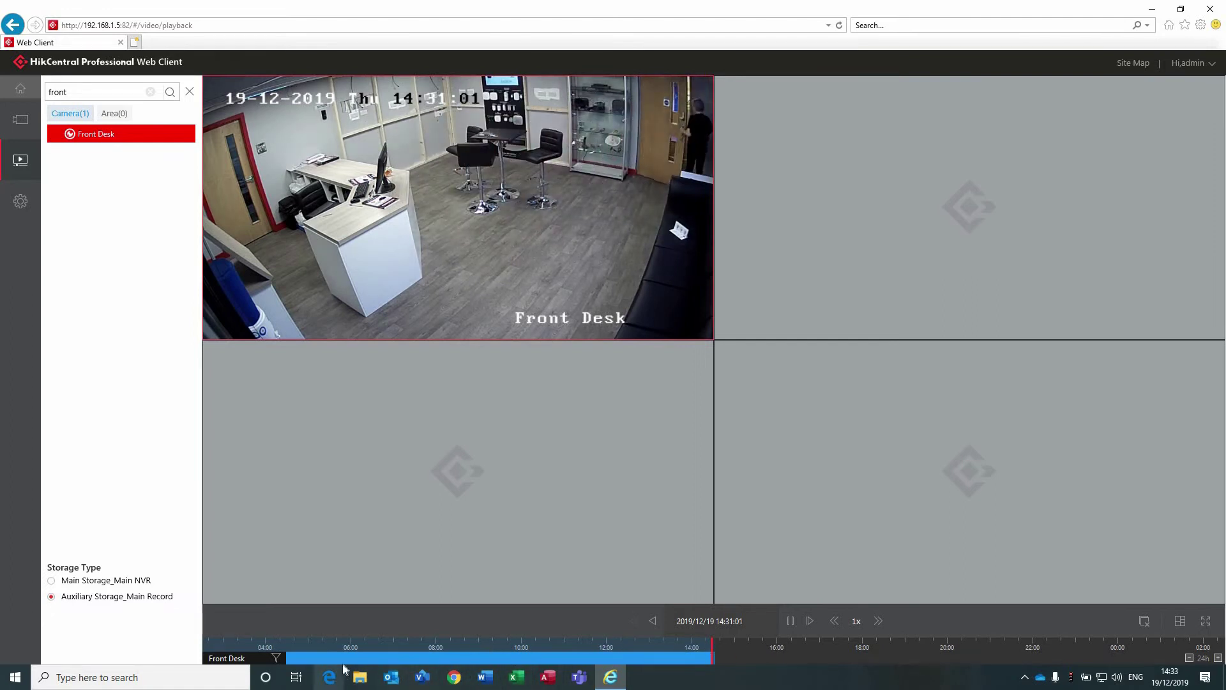
pyautogui.moveTo(532, 664); pyautogui.dragTo(548, 666)
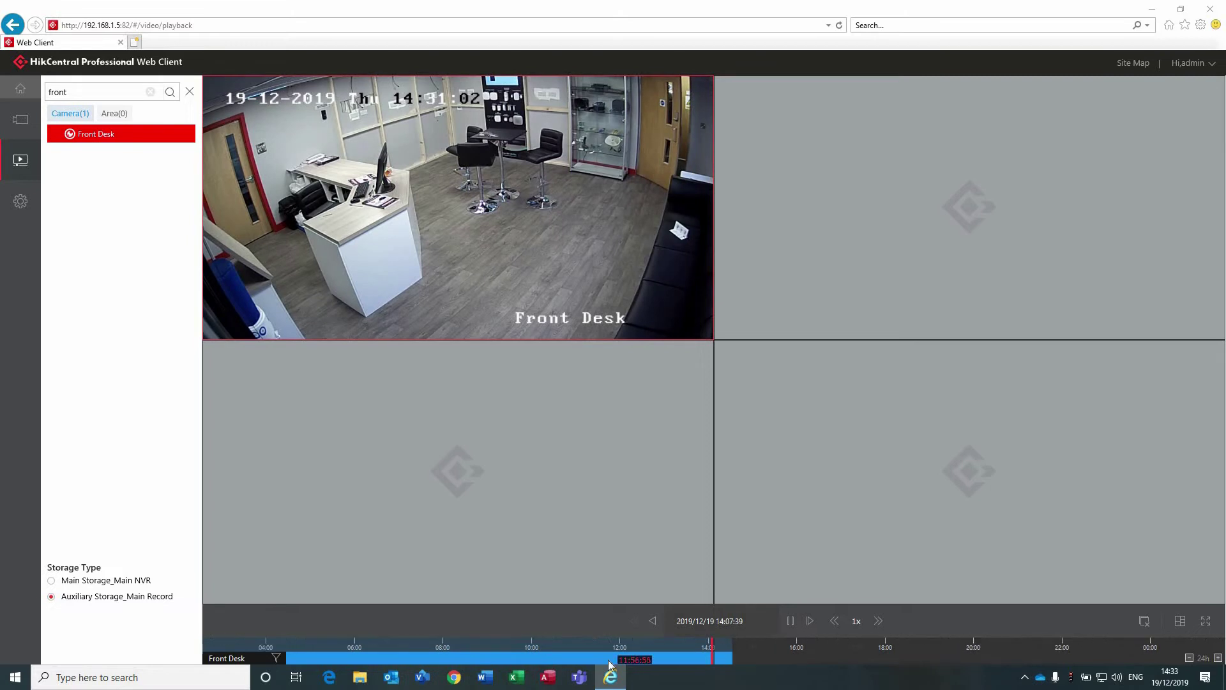
pyautogui.scroll(2, 741, 655)
pyautogui.scroll(2, 754, 645)
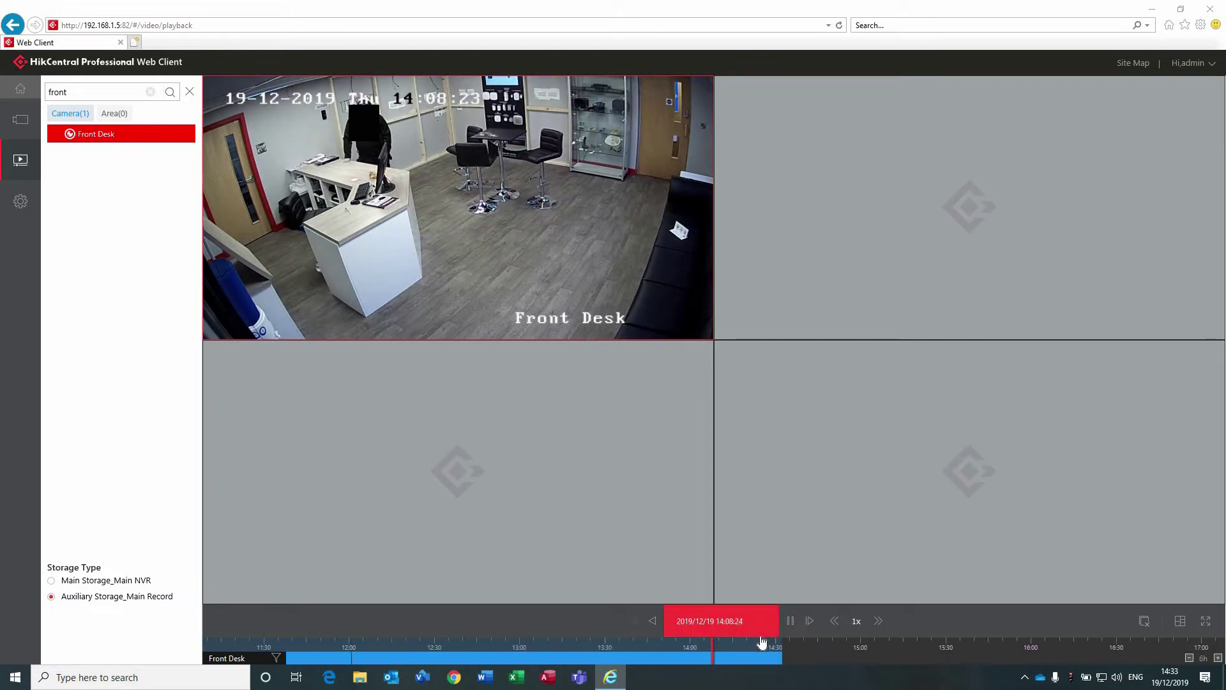
pyautogui.click(819, 652)
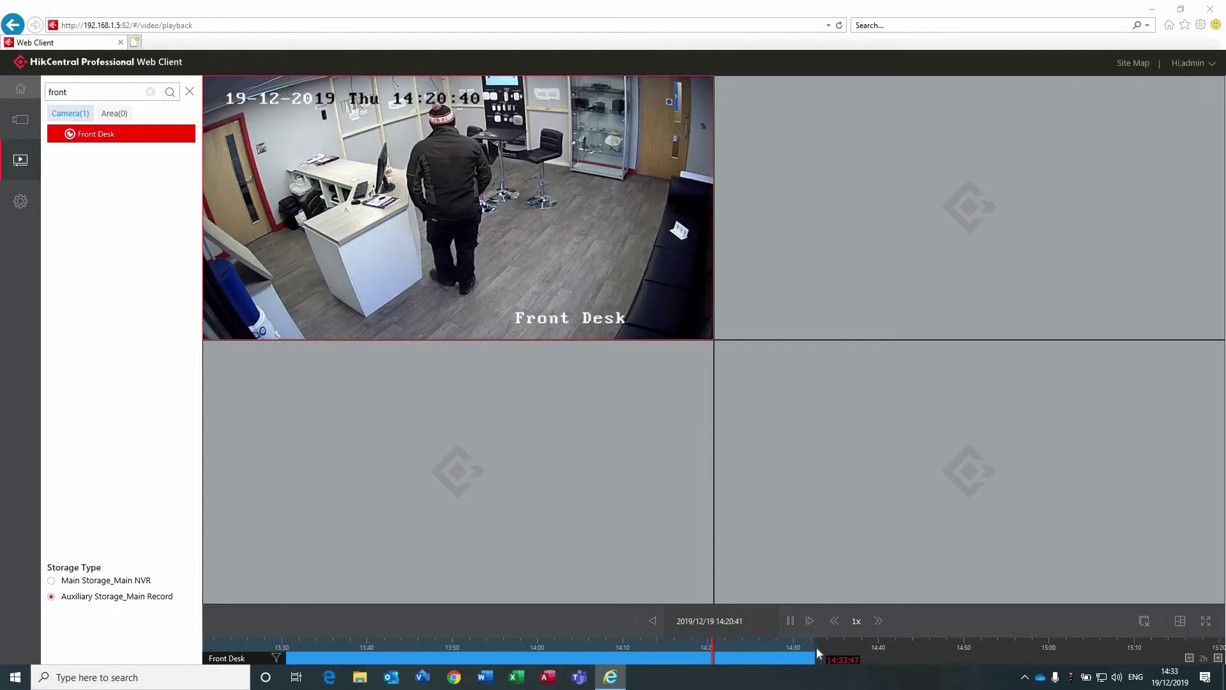
pyautogui.moveTo(819, 652); pyautogui.dragTo(761, 655)
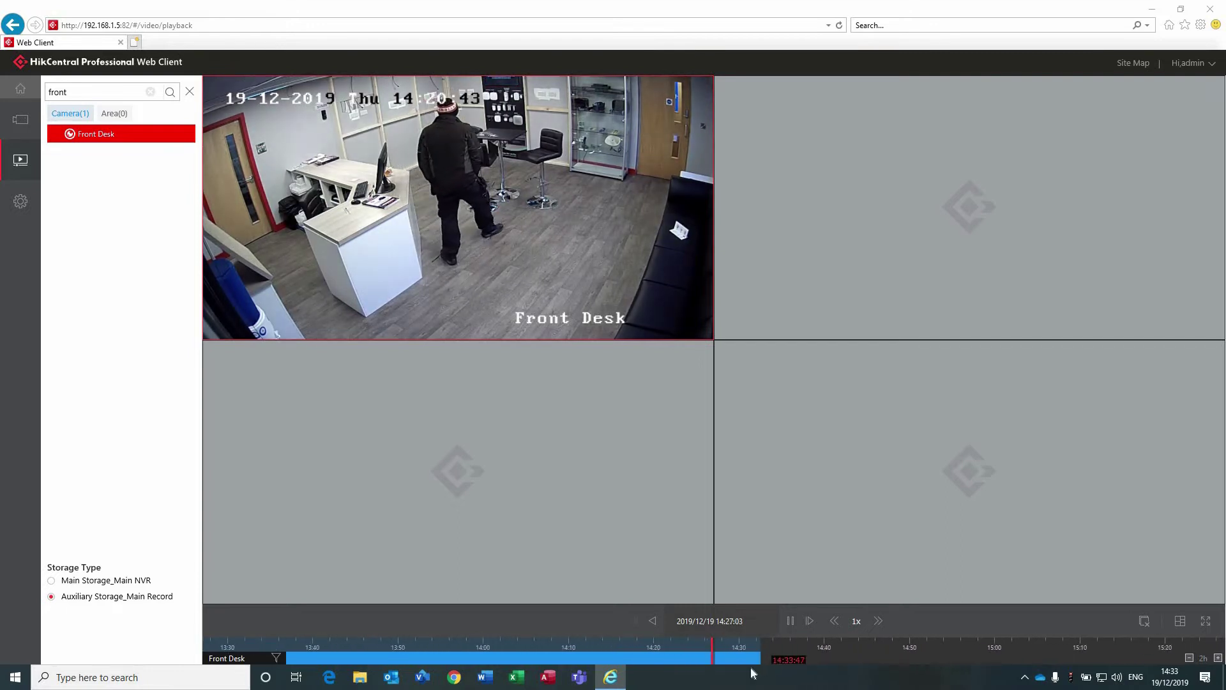
# Close the Front Desk playback pane.
pyautogui.moveTo(702, 88)
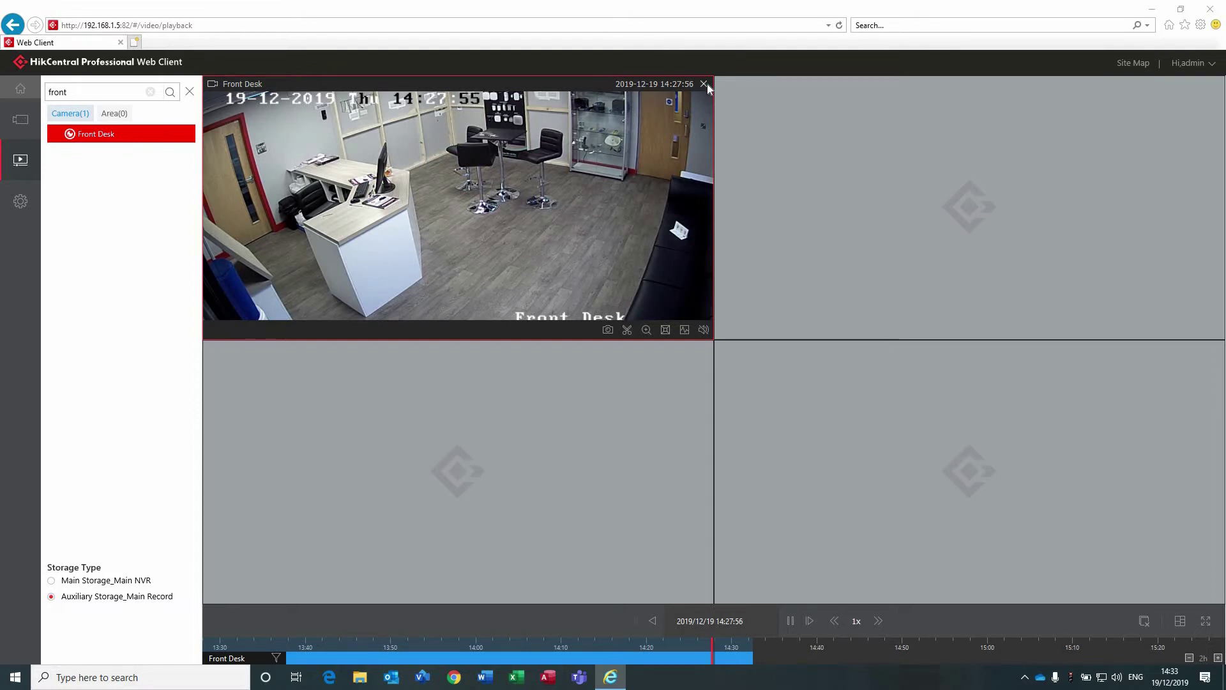
pyautogui.click(706, 84)
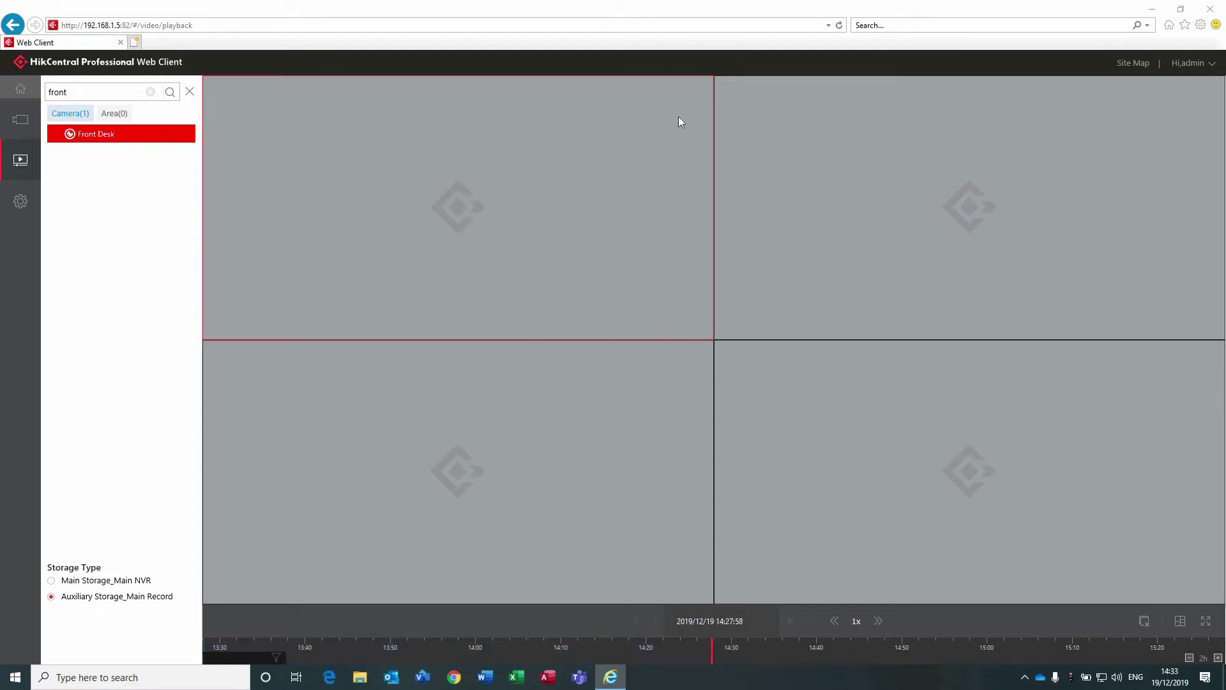
pyautogui.moveTo(25, 91)
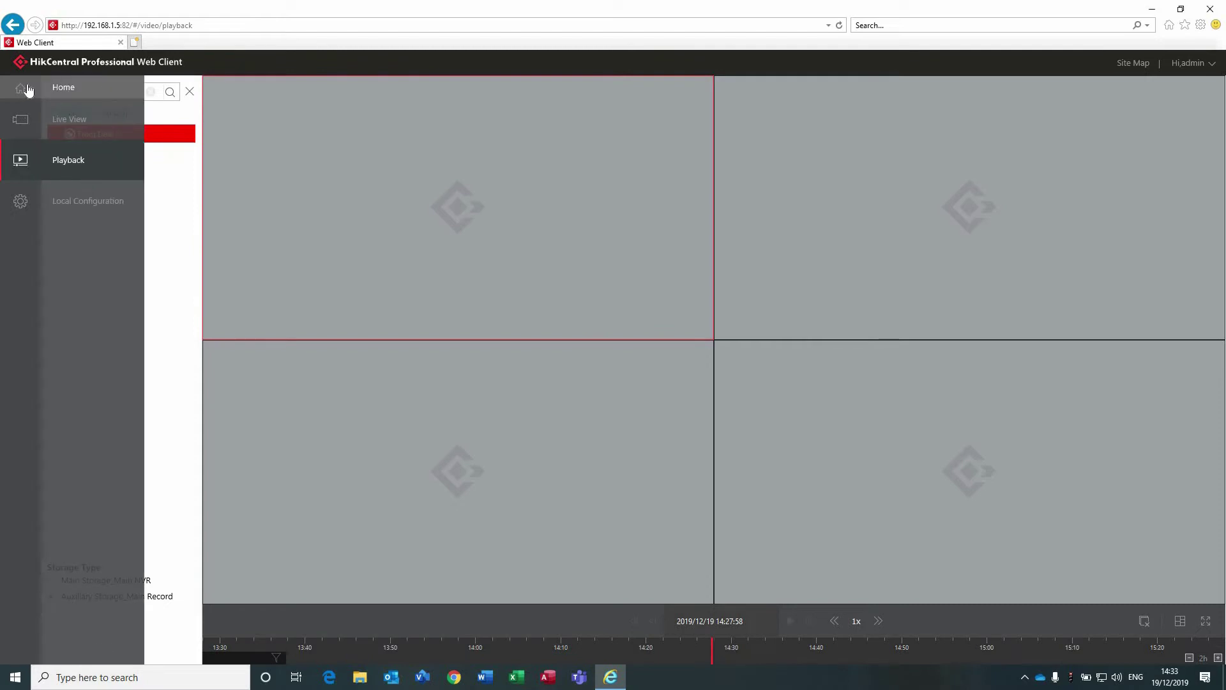
# Return to the login page and sign in again with the password and captcha.
pyautogui.click(27, 90)
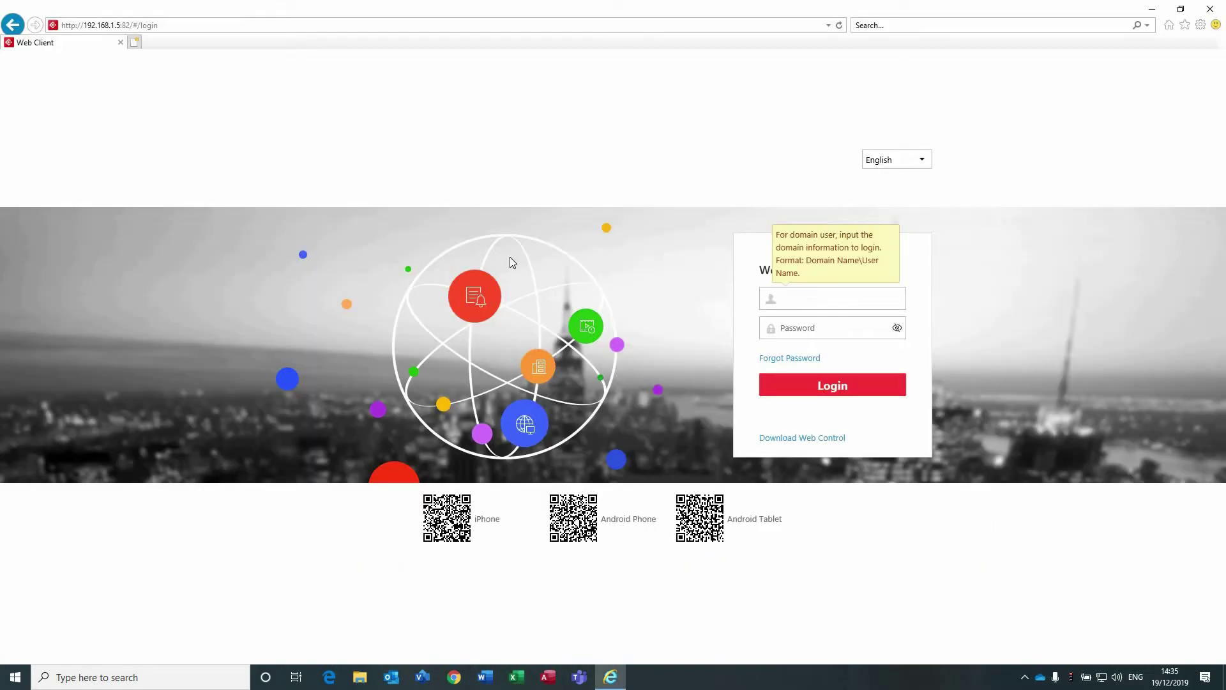
pyautogui.press('Tab')
pyautogui.write('****')
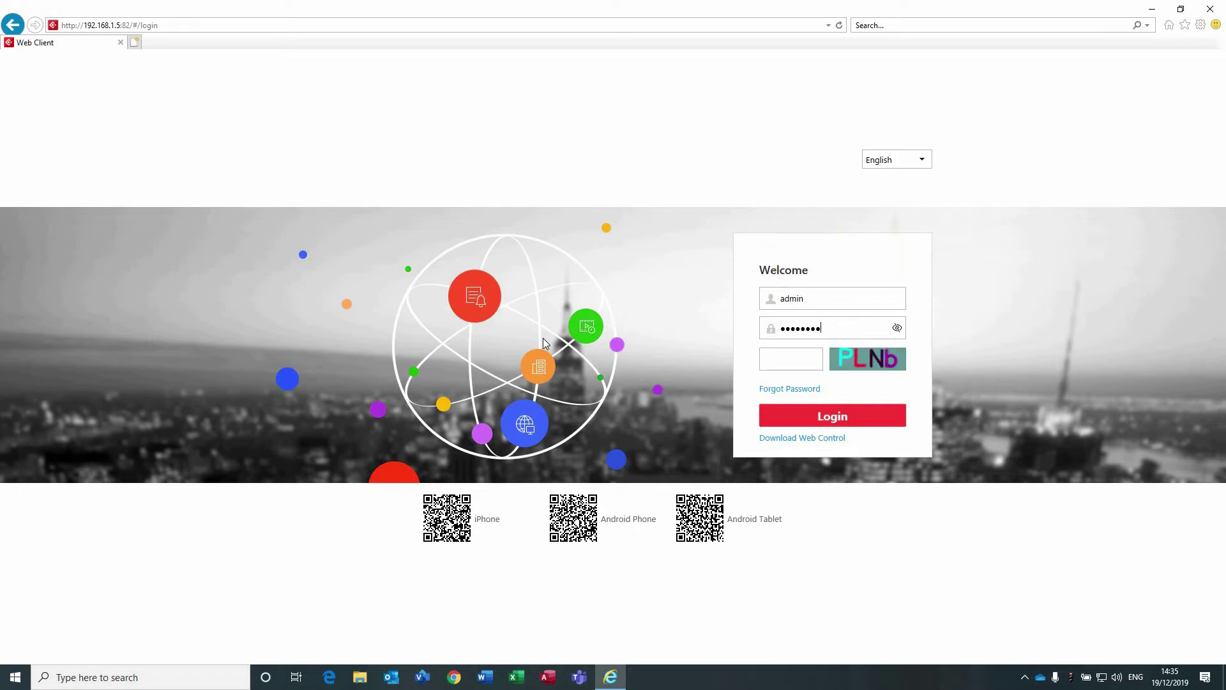
pyautogui.write('PLNb')
pyautogui.press('Return')
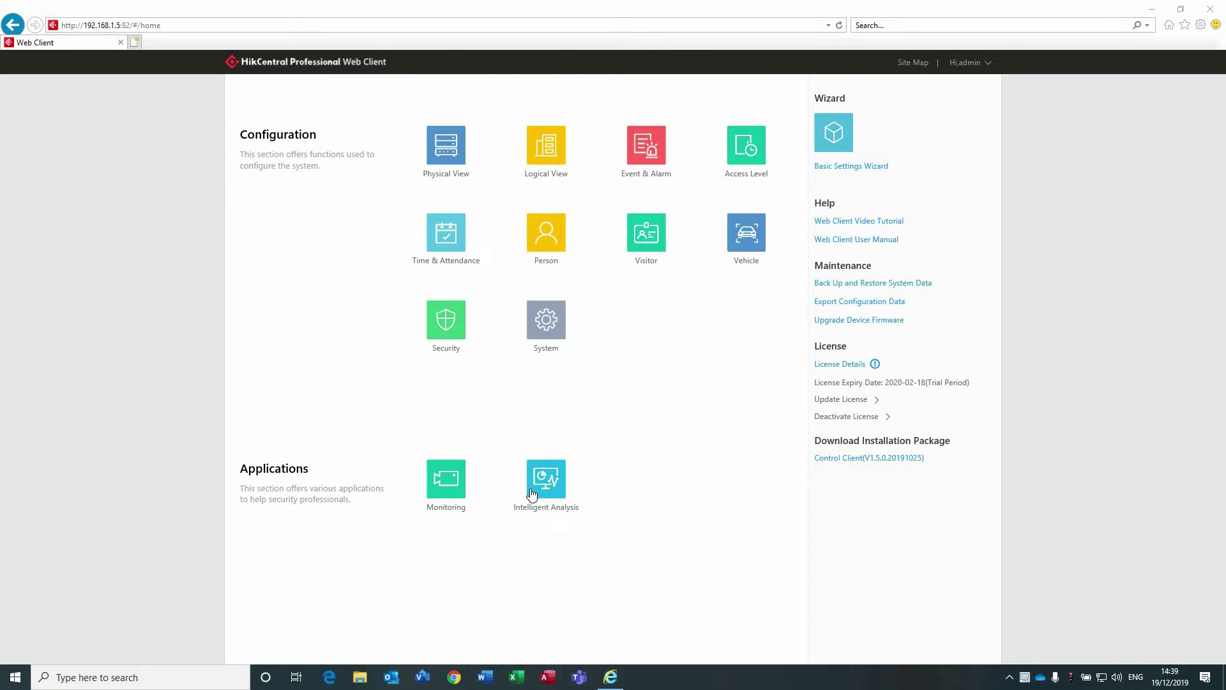
# Open the People Counting report from the Intelligent Analysis NewDashboard.
pyautogui.click(546, 486)
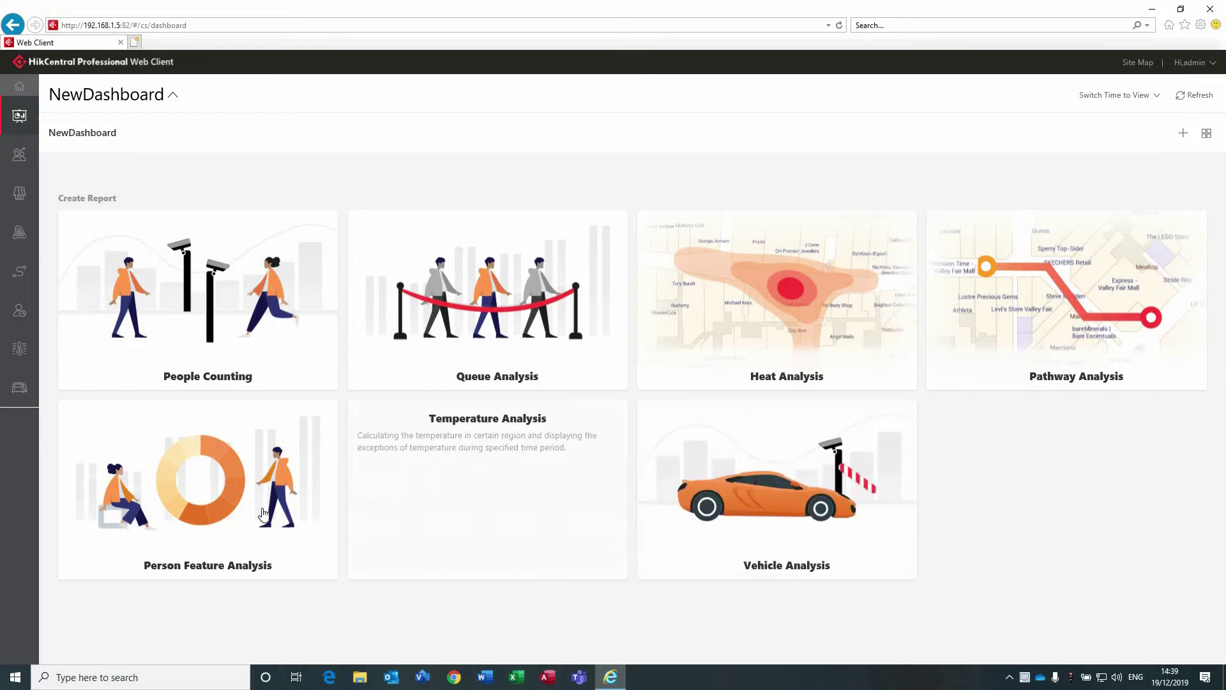
pyautogui.click(232, 328)
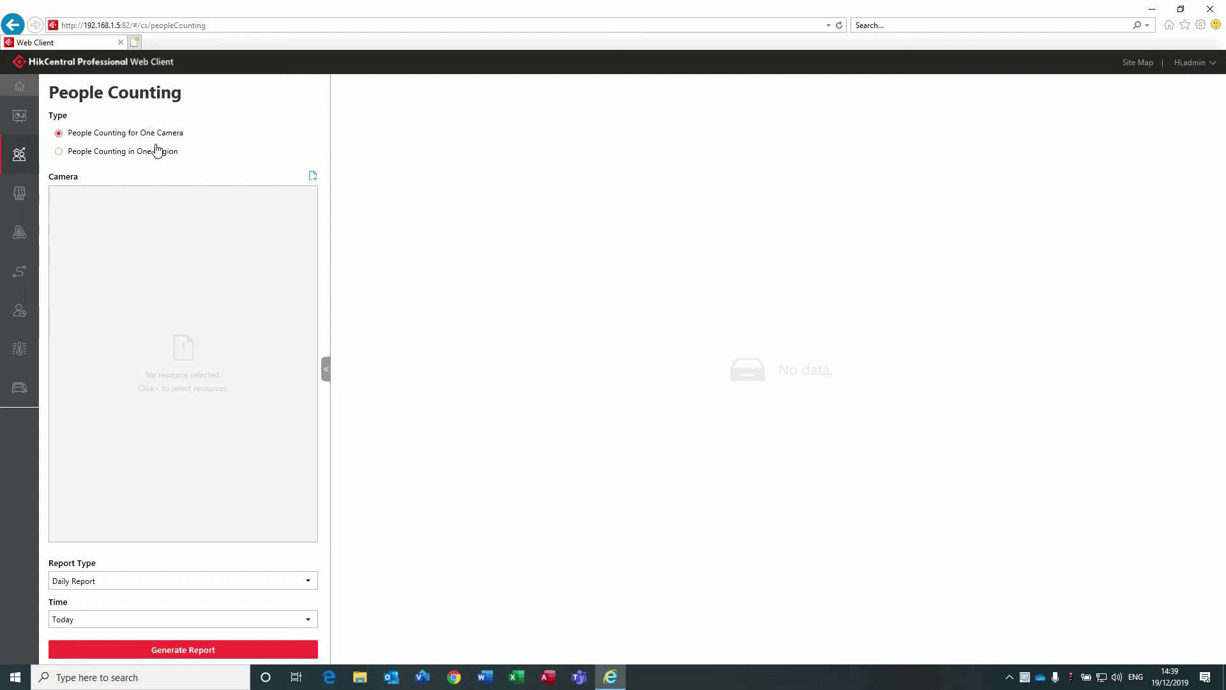
# Generate yesterday's People Counting report for the Fisheye Camera and display it as bars.
pyautogui.click(312, 180)
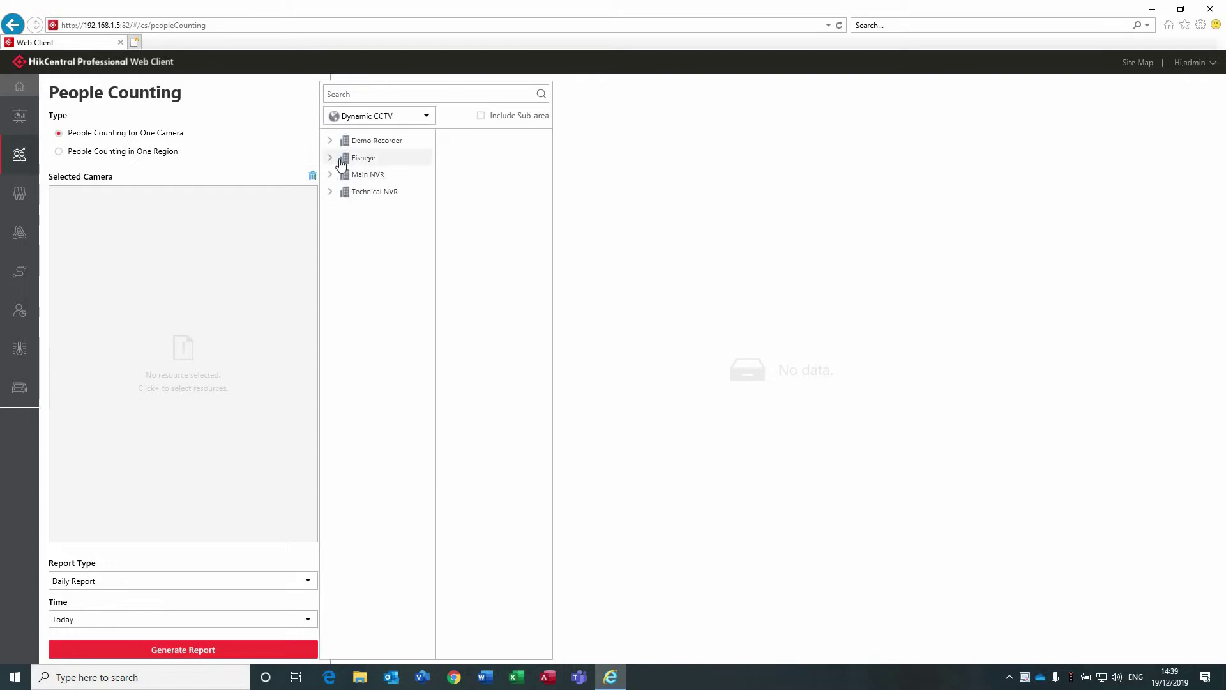
pyautogui.click(348, 158)
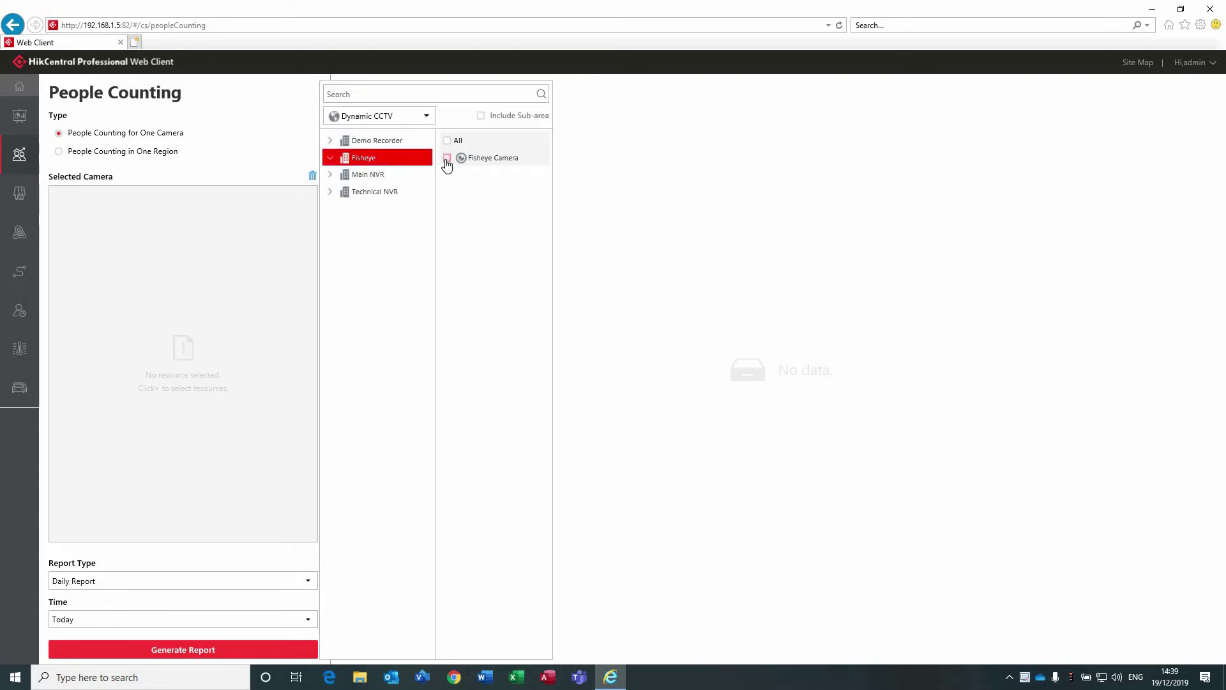
pyautogui.click(447, 158)
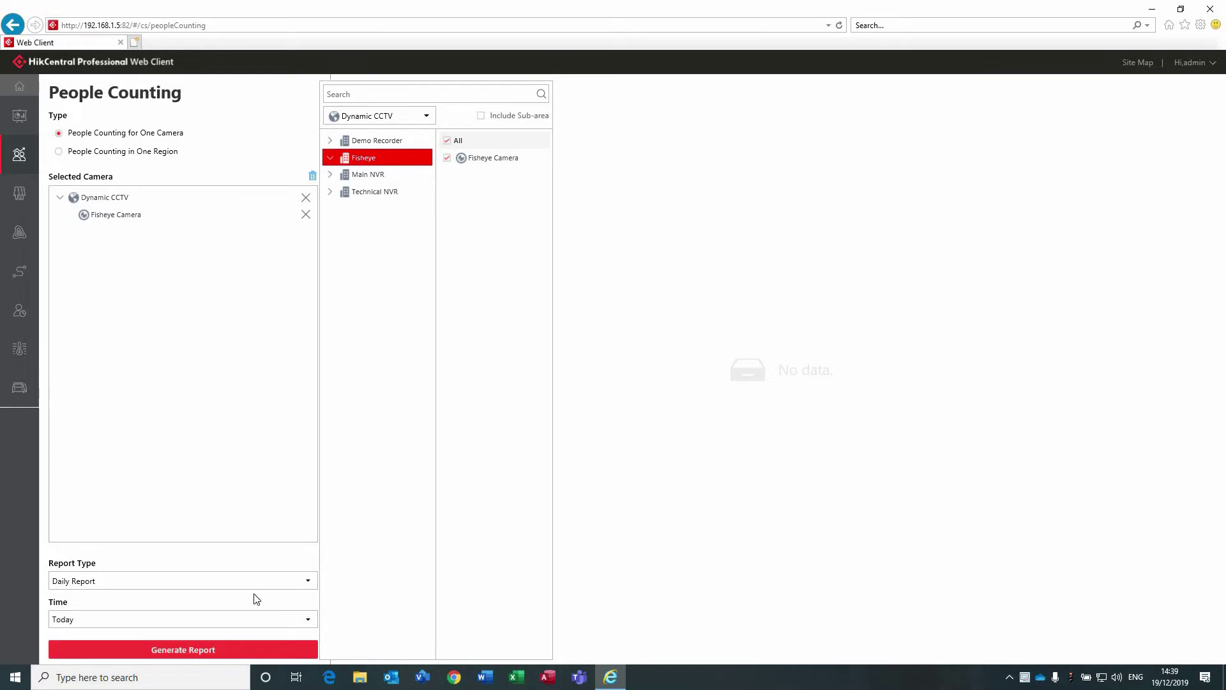
pyautogui.click(238, 623)
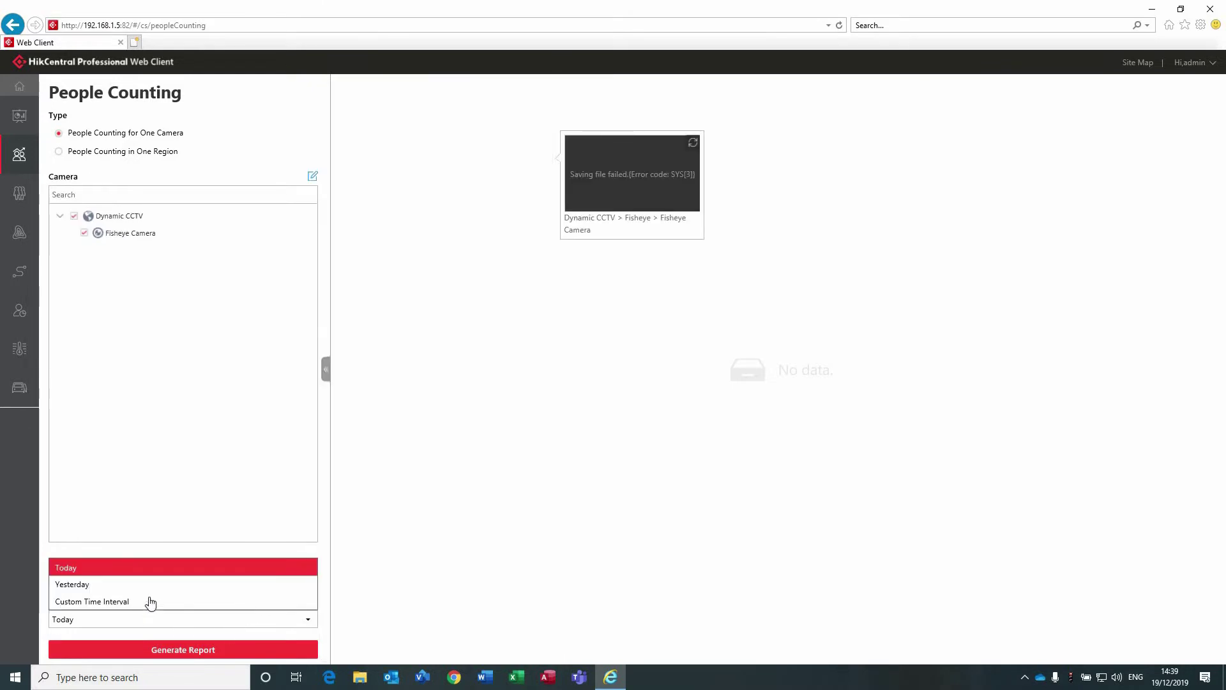
pyautogui.click(154, 585)
pyautogui.click(172, 649)
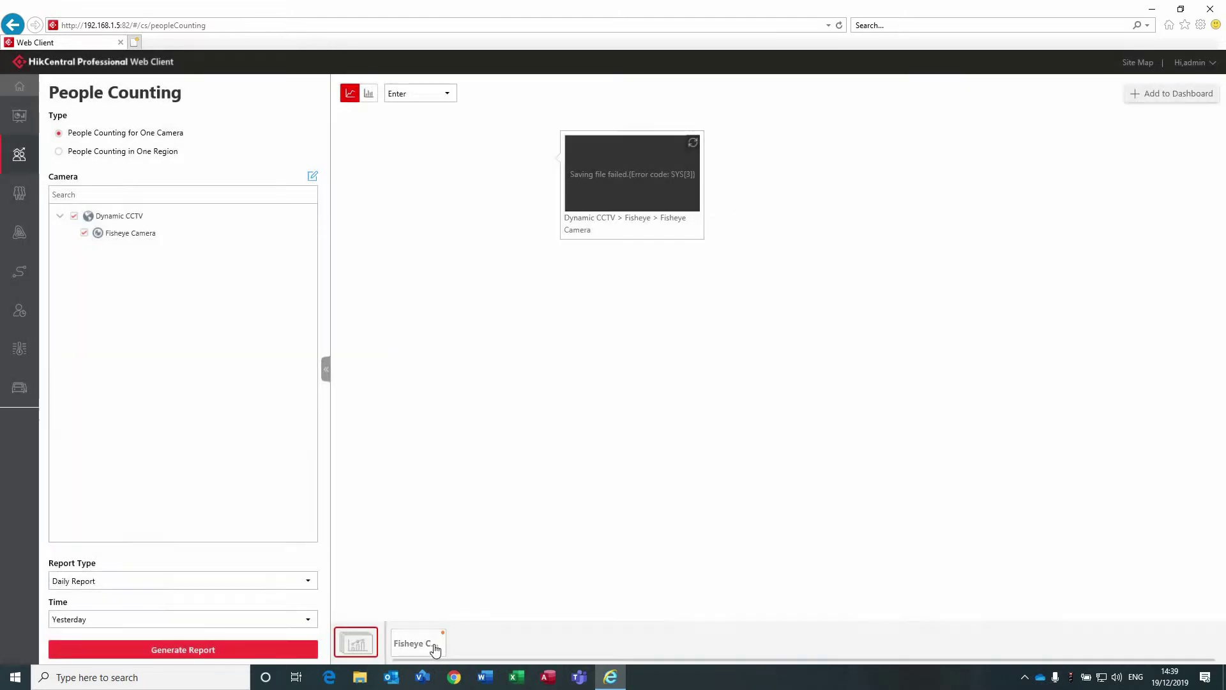
pyautogui.click(435, 647)
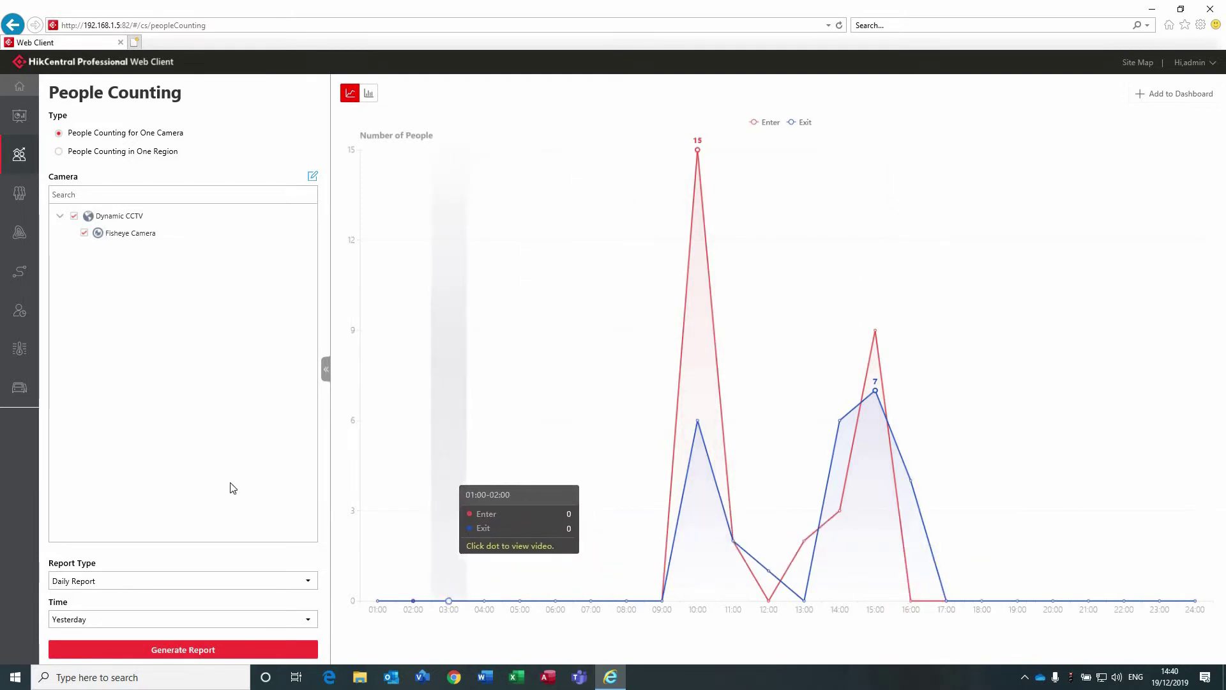
pyautogui.click(373, 102)
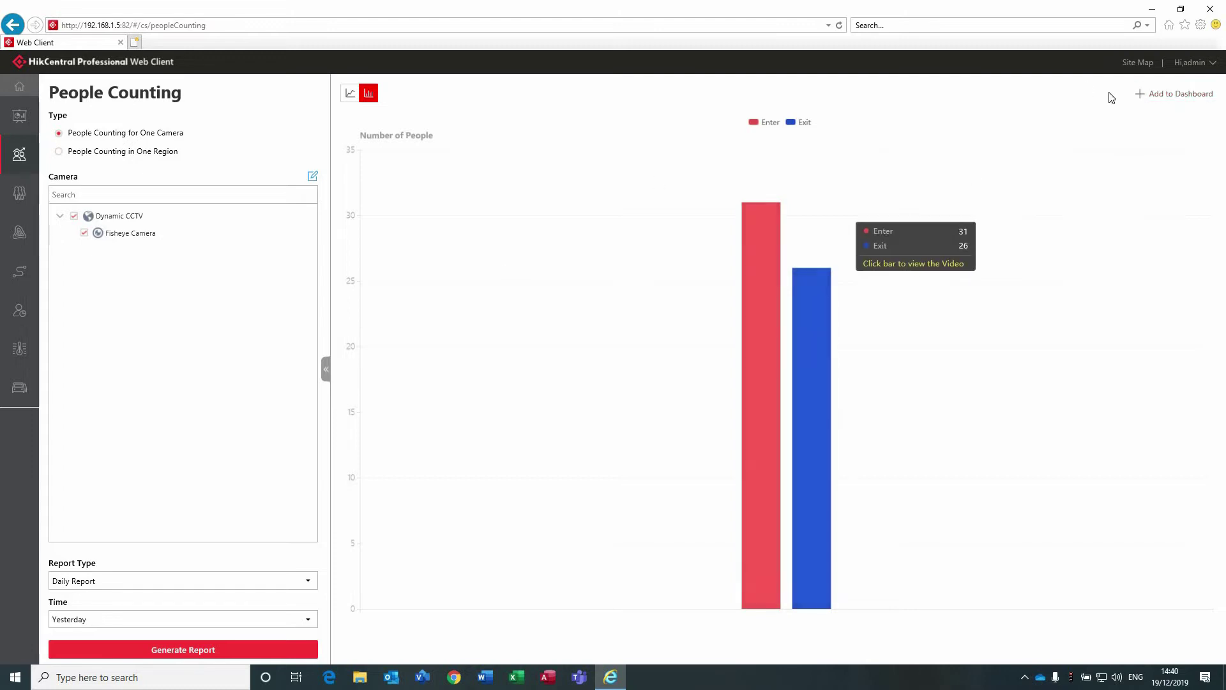
# Add the report to NewDashboard under the name 'HikCentral Training Report'.
pyautogui.click(1174, 94)
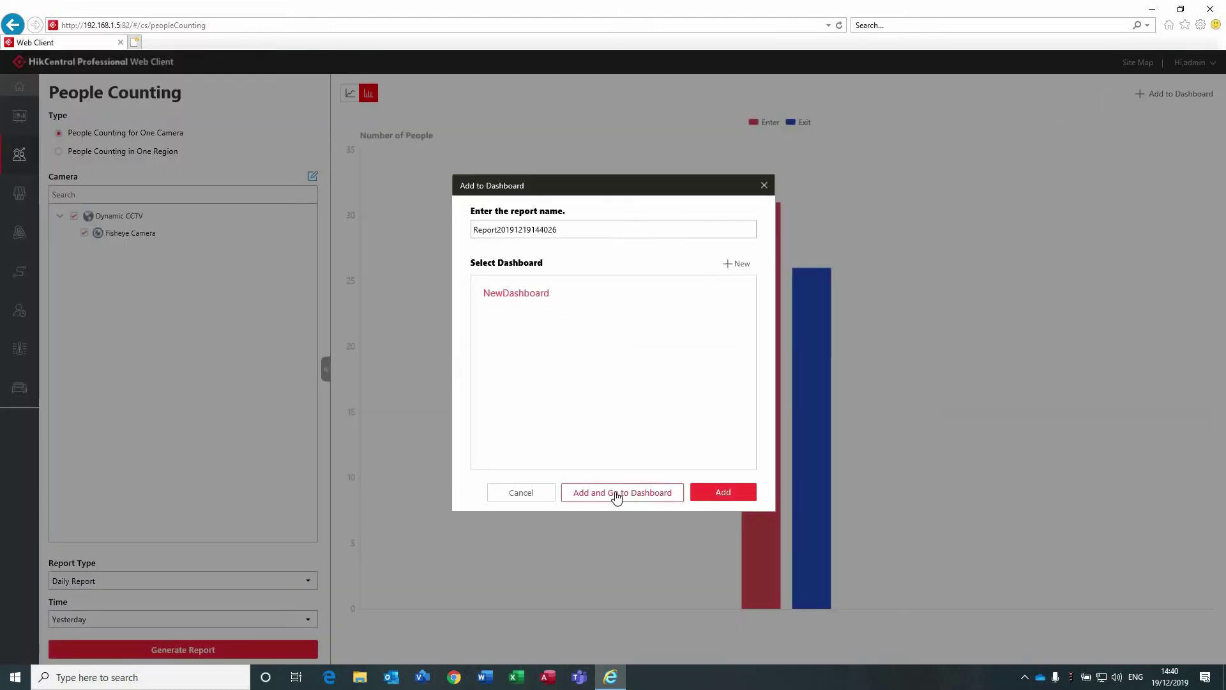
pyautogui.doubleClick(588, 229)
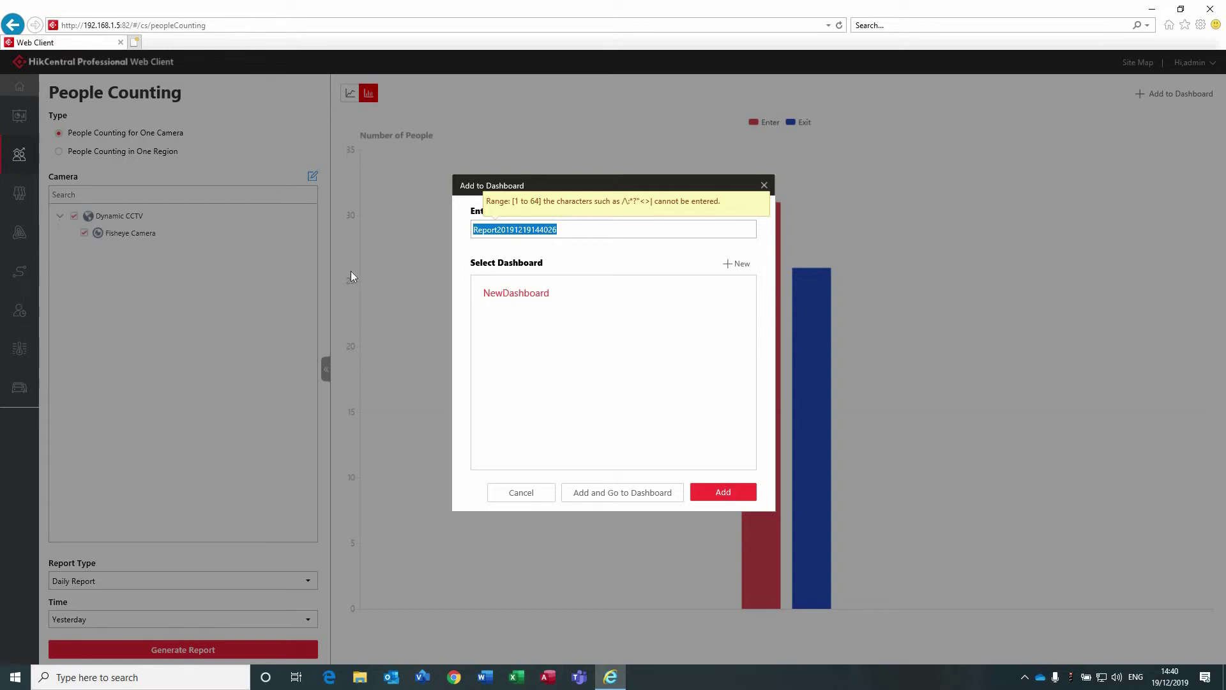
pyautogui.write('HikCe')
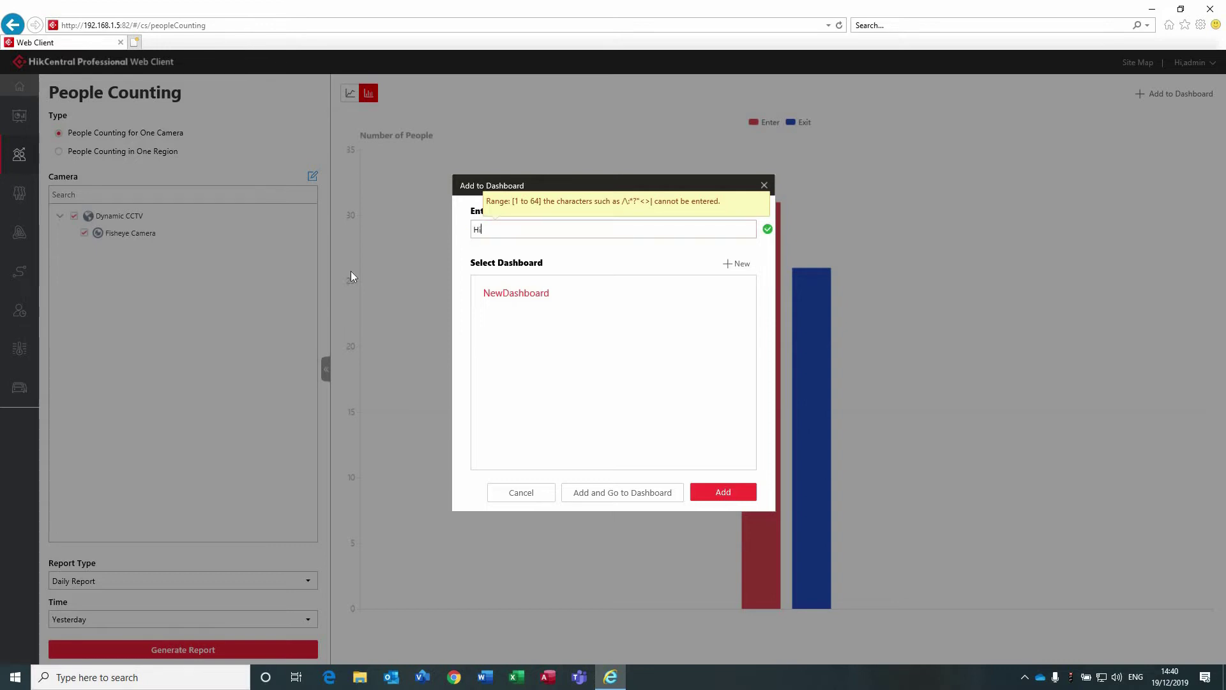
pyautogui.write('ntral Training Report')
pyautogui.click(617, 492)
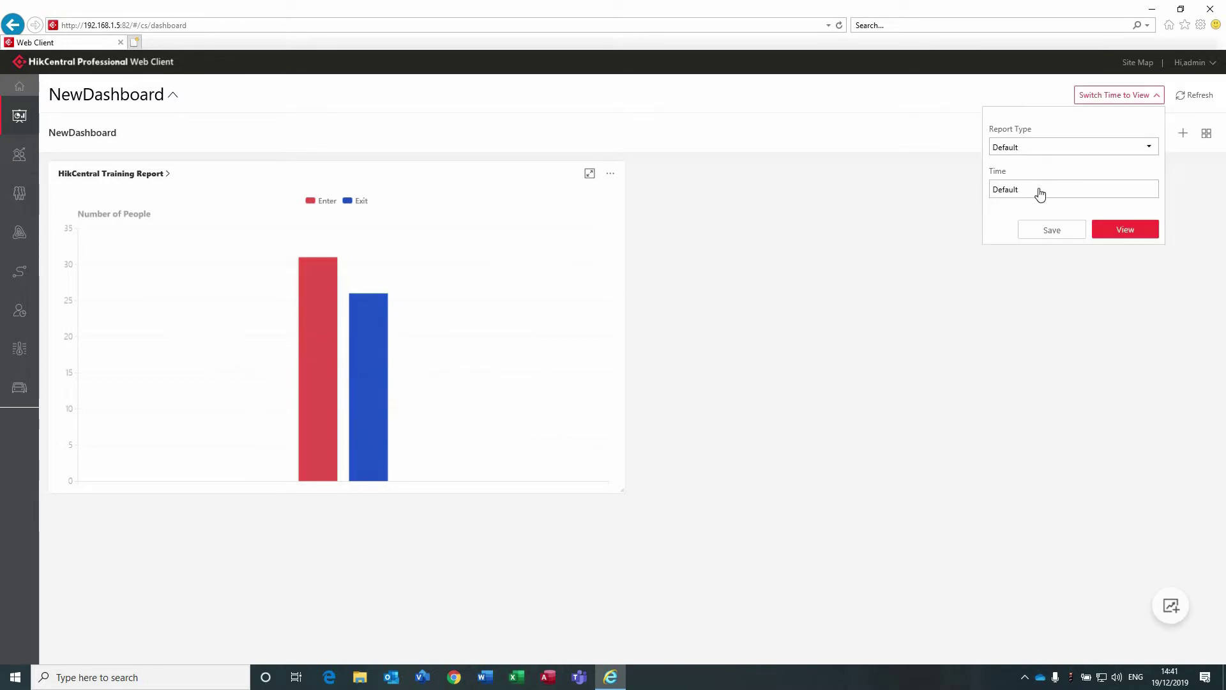
# Dismiss the Switch Time to View panel on NewDashboard.
pyautogui.click(249, 215)
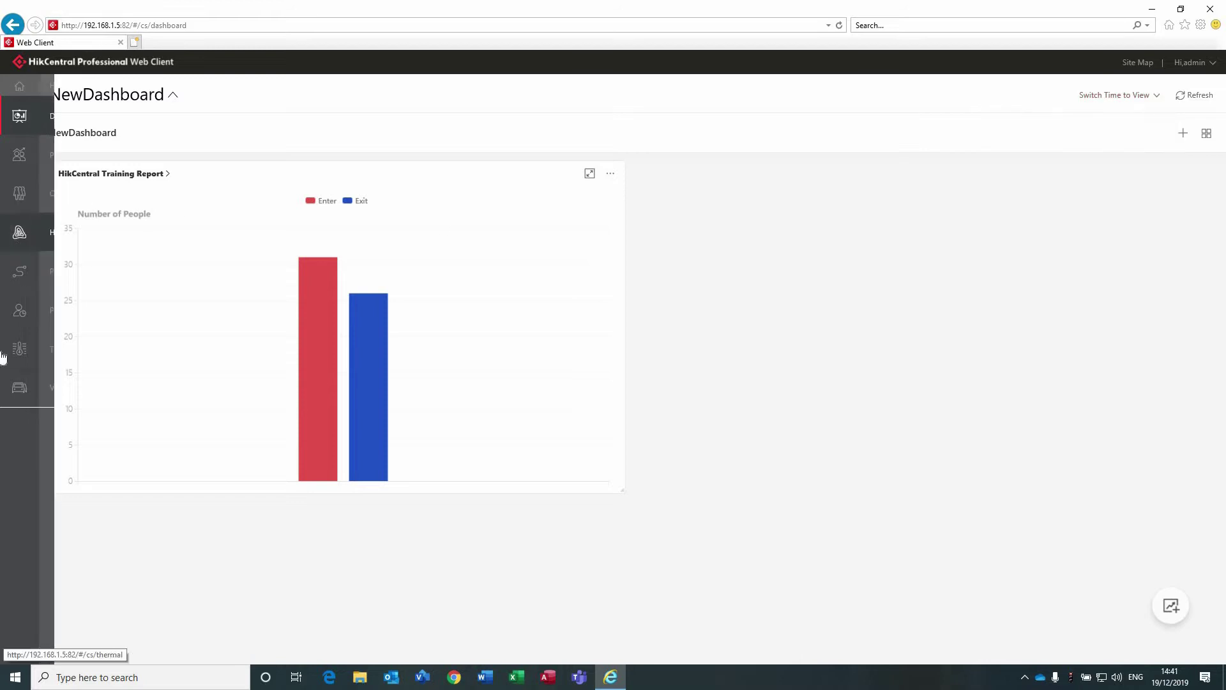
pyautogui.moveTo(19, 383)
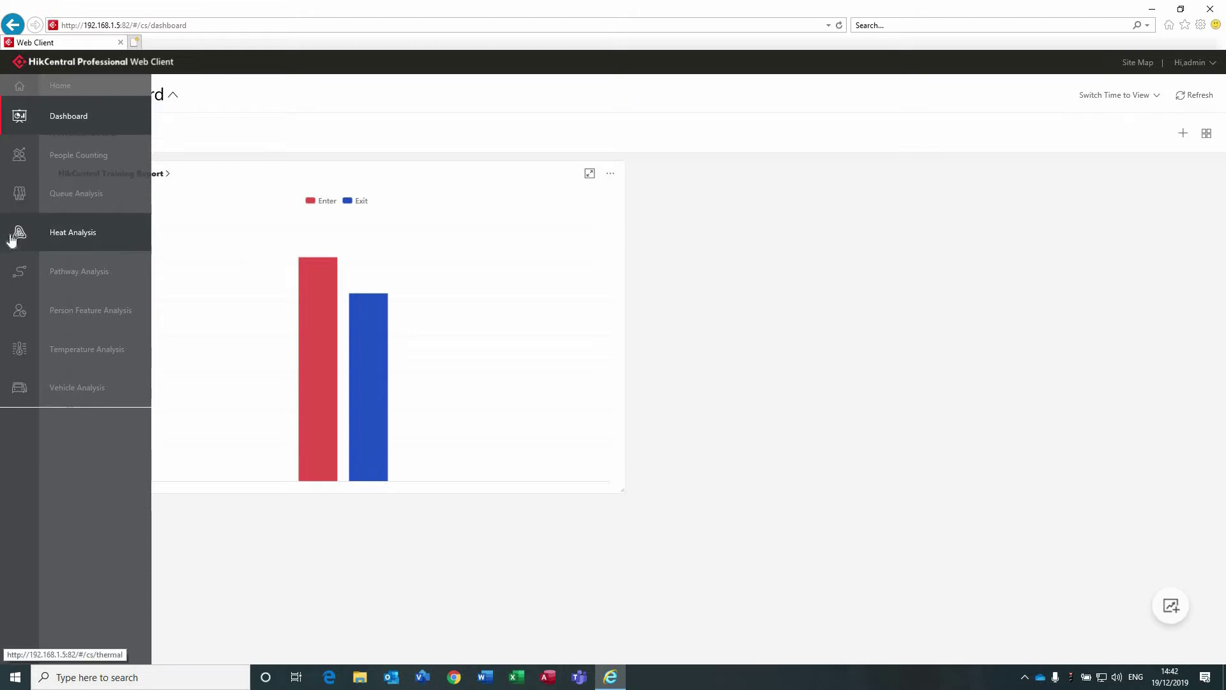
# Open Heat Analysis and add the Fisheye Camera as the source.
pyautogui.moveTo(25, 244)
pyautogui.click(25, 244)
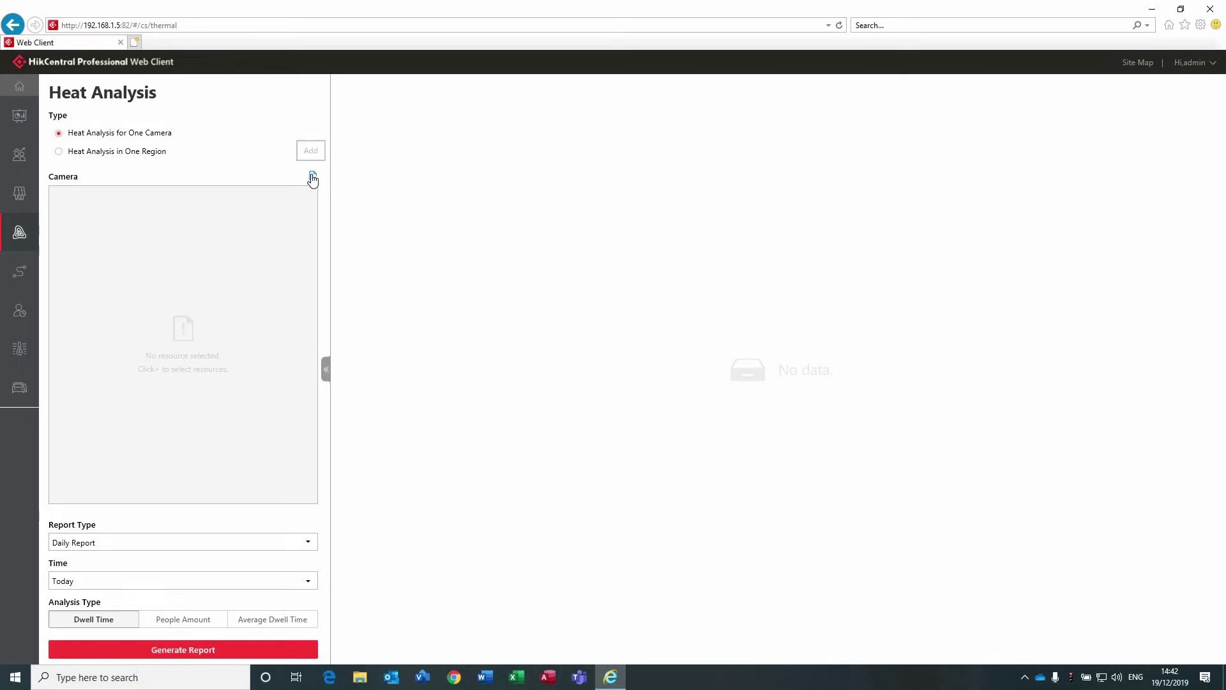
pyautogui.click(313, 177)
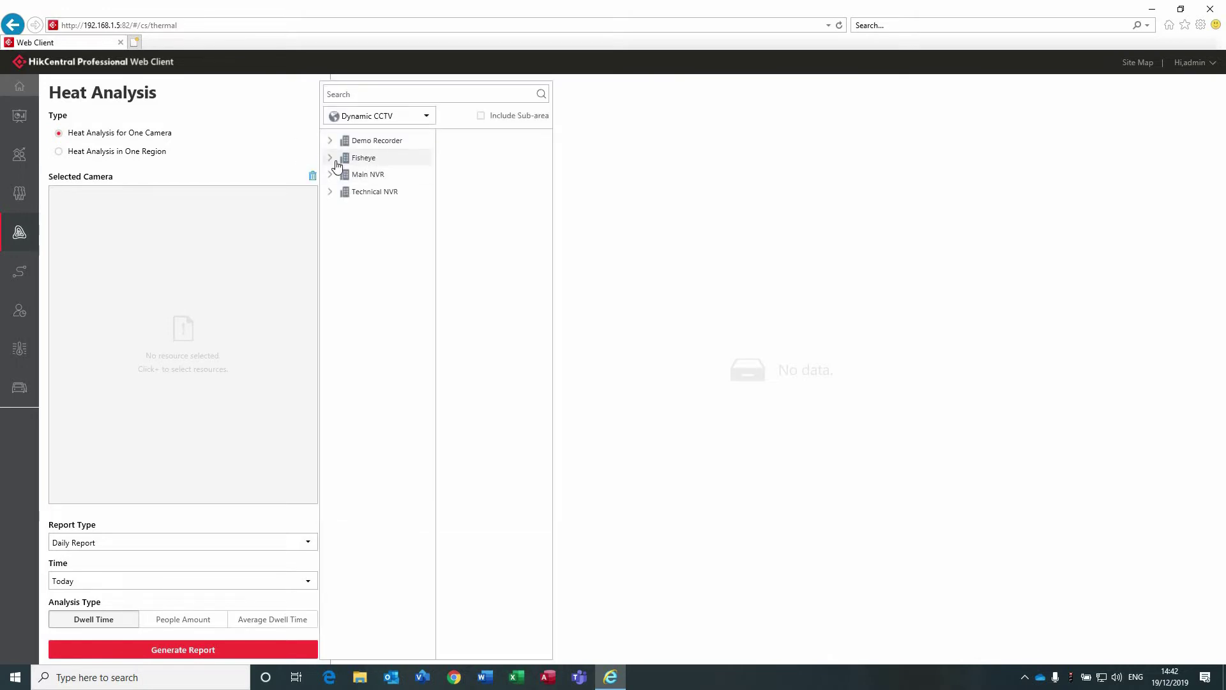
pyautogui.click(338, 164)
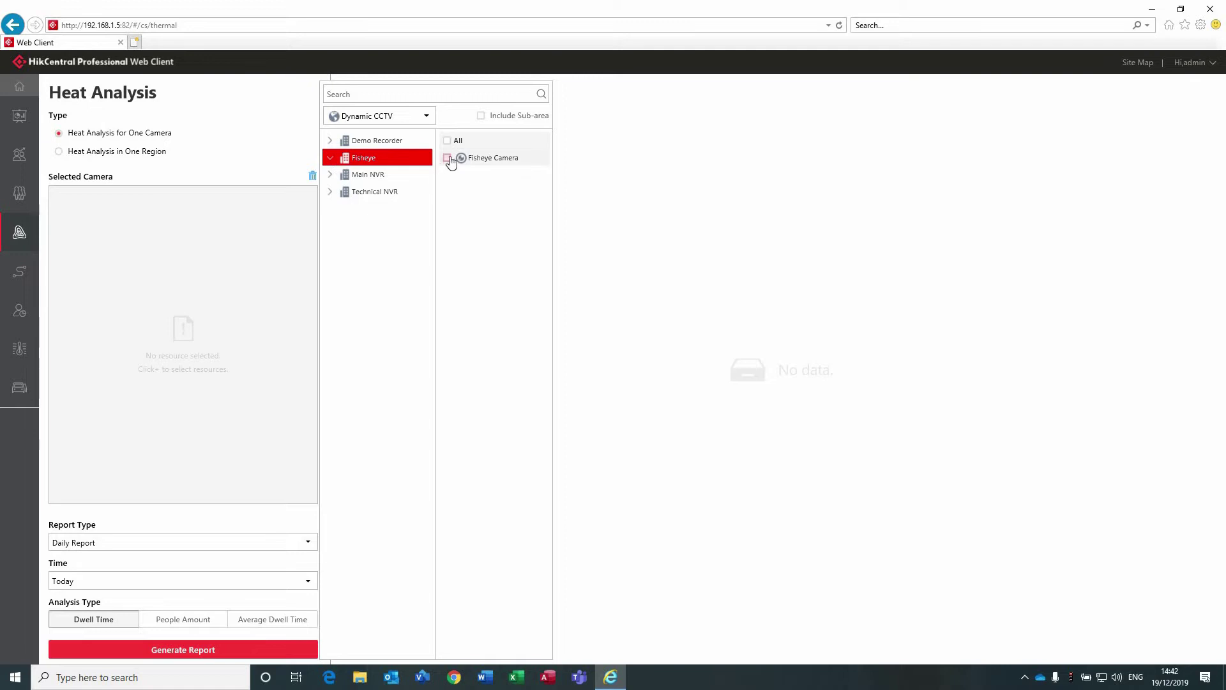
pyautogui.click(448, 158)
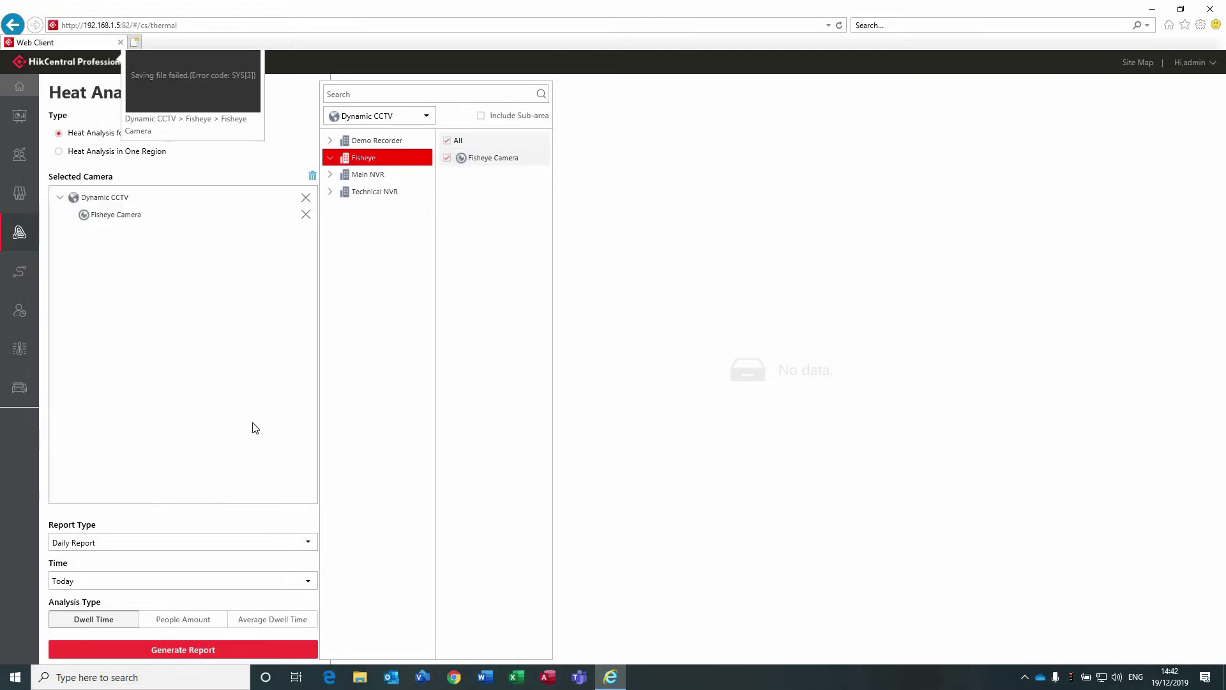
# Generate yesterday's People Amount report and display the Fisheye Camera heat map.
pyautogui.click(127, 581)
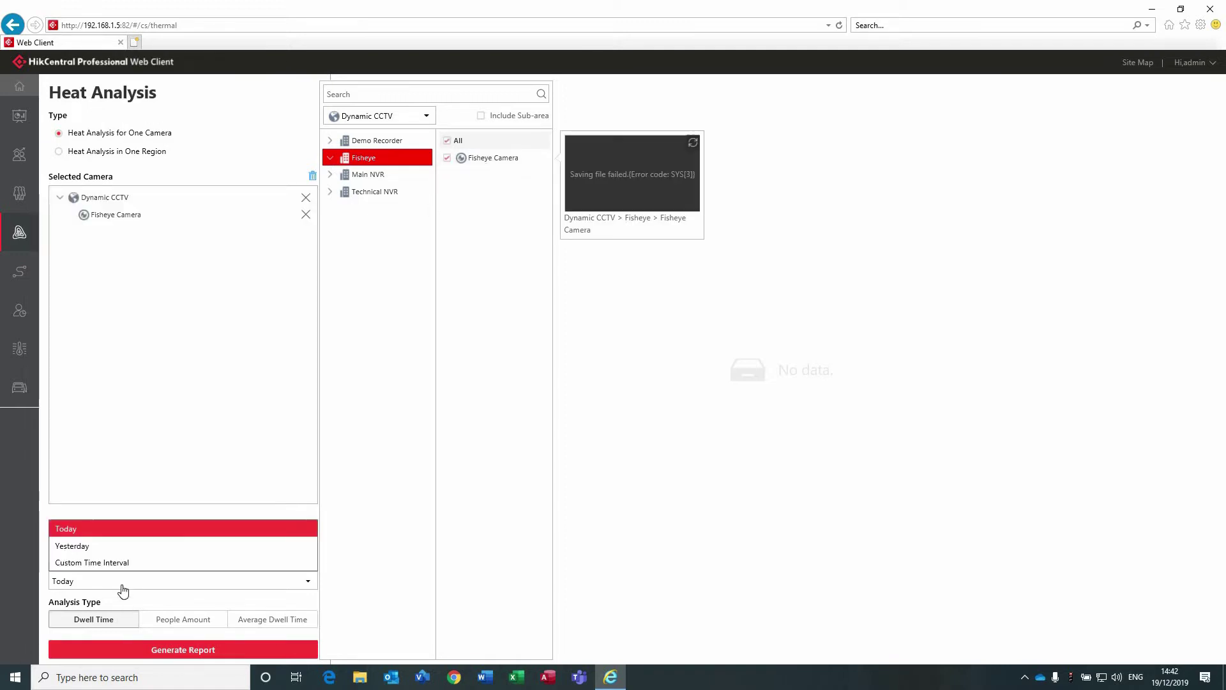
pyautogui.click(115, 546)
pyautogui.click(159, 619)
pyautogui.click(185, 650)
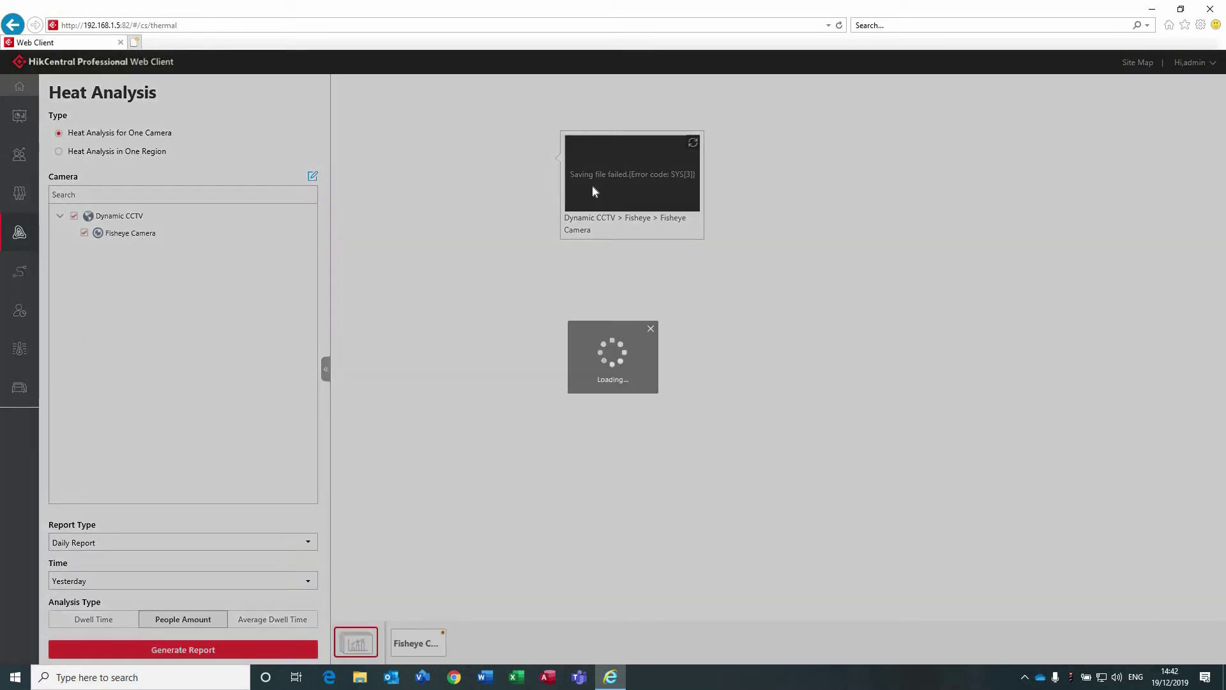
pyautogui.click(651, 331)
pyautogui.moveTo(572, 194); pyautogui.dragTo(539, 359)
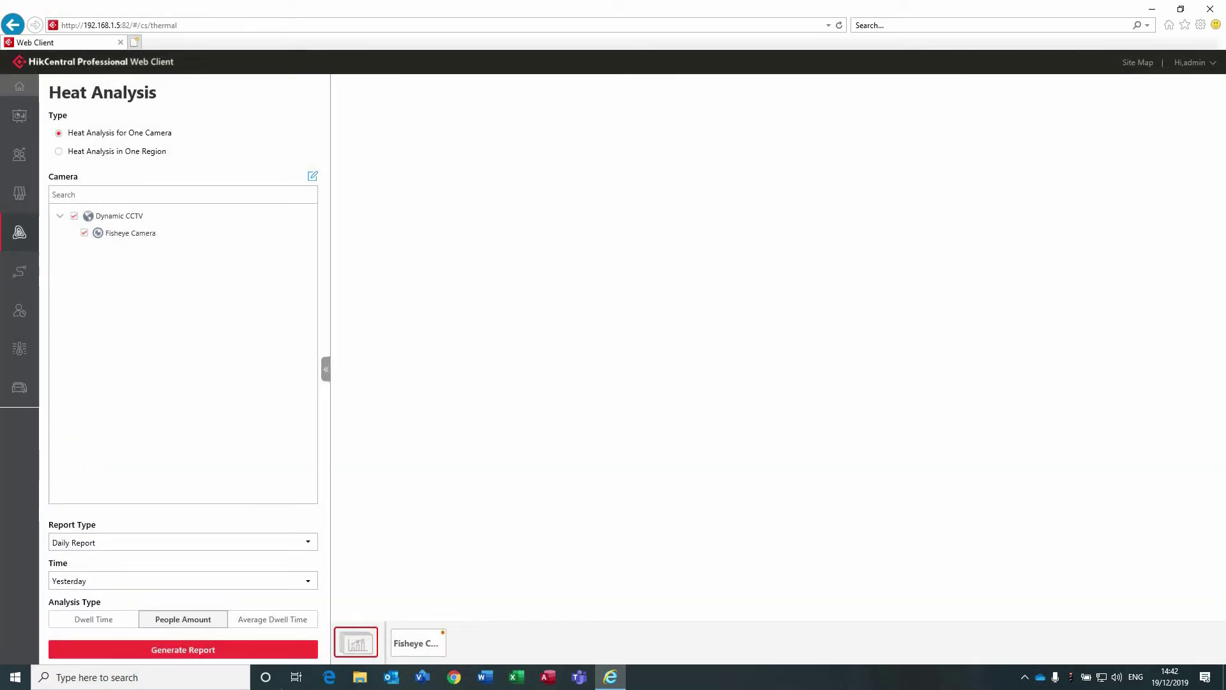
pyautogui.click(427, 639)
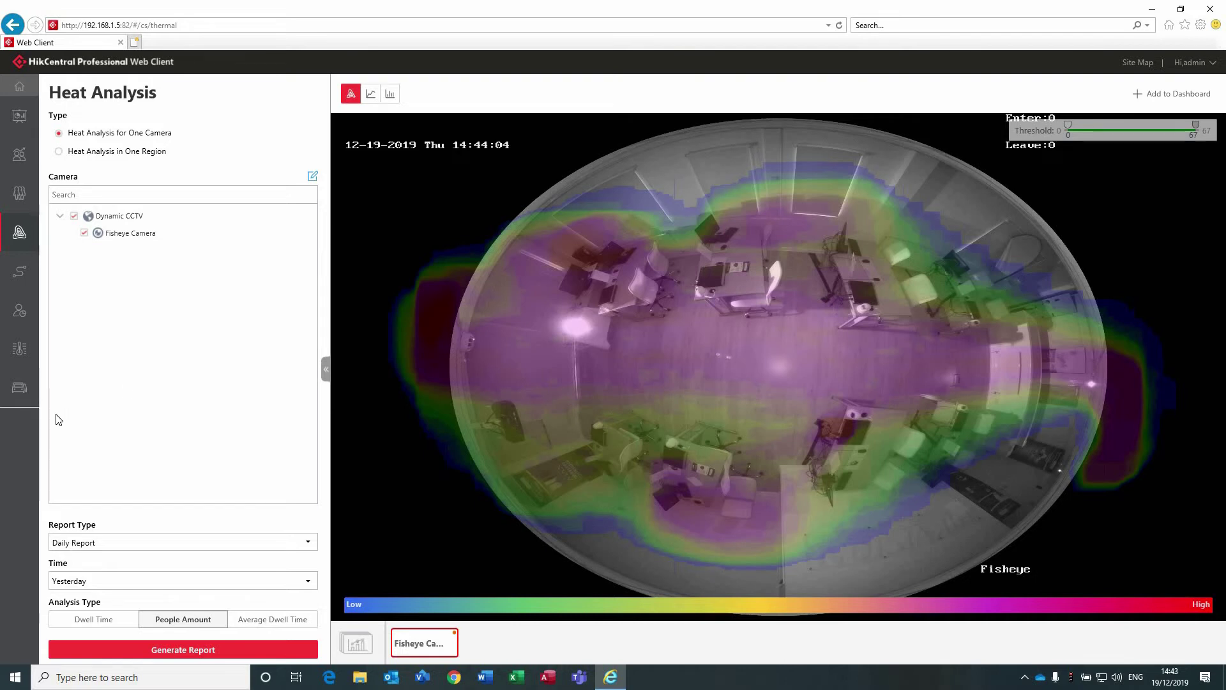
pyautogui.moveTo(6, 396)
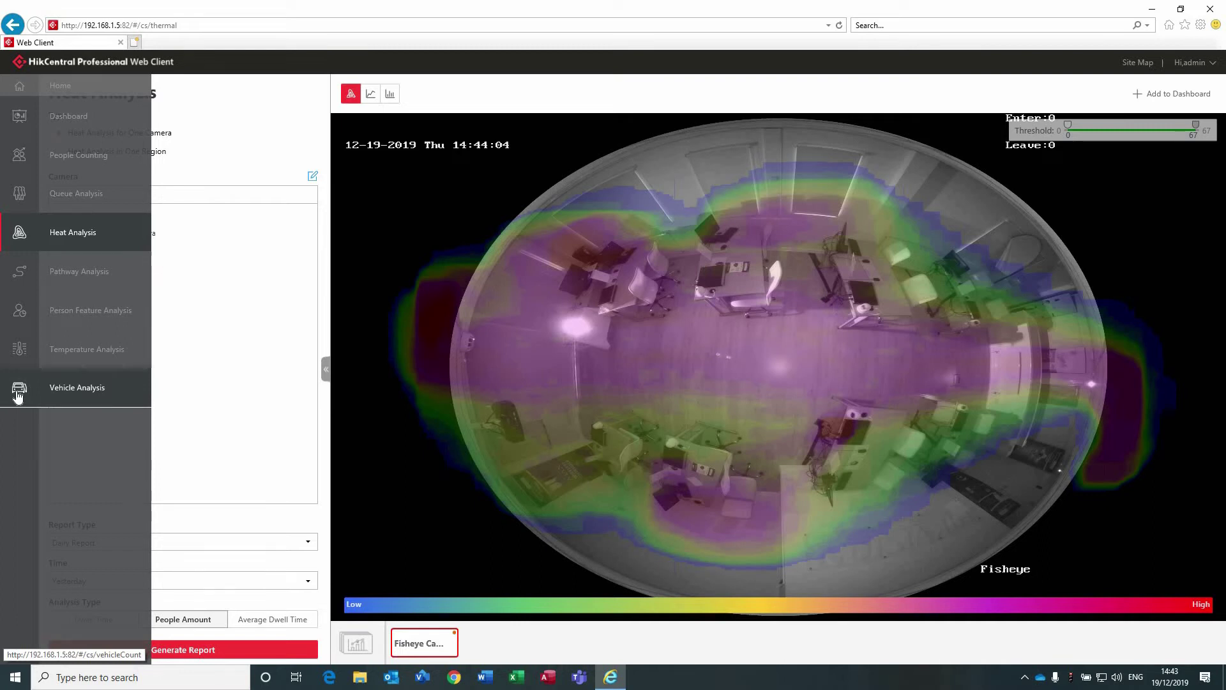
# In Vehicle Analysis, select ANPR_Technical NVR and generate today's daily vehicle-count report.
pyautogui.click(18, 396)
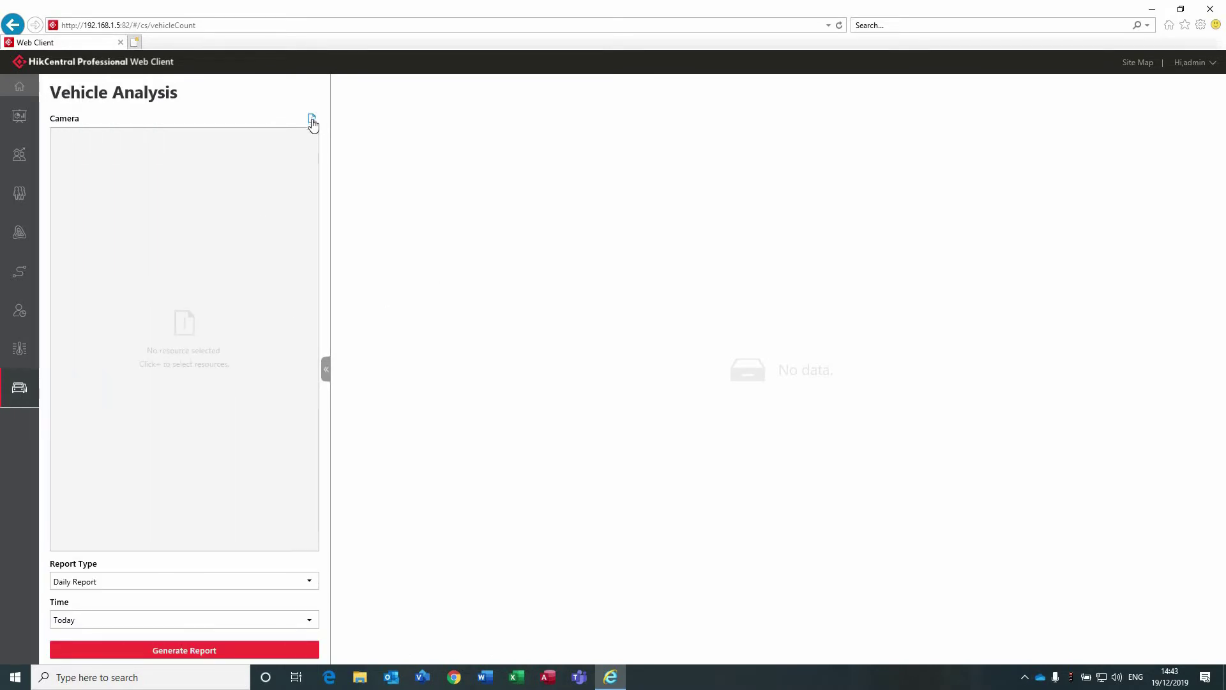
pyautogui.click(312, 120)
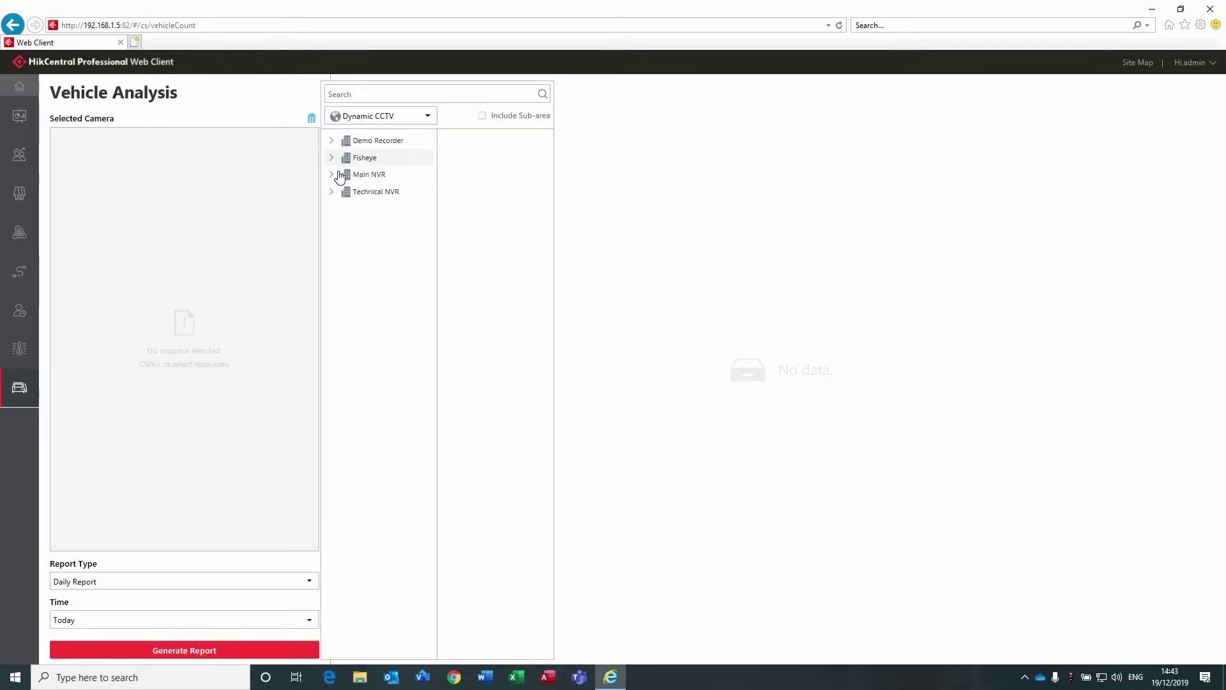
pyautogui.click(352, 194)
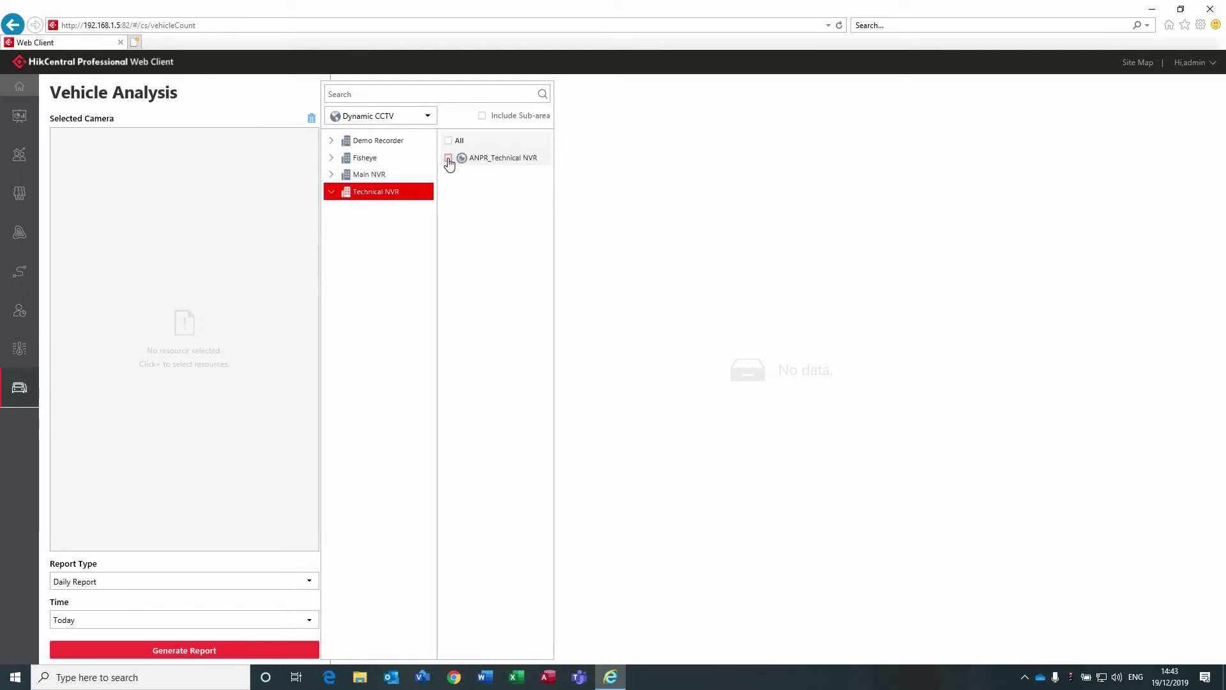
pyautogui.click(449, 159)
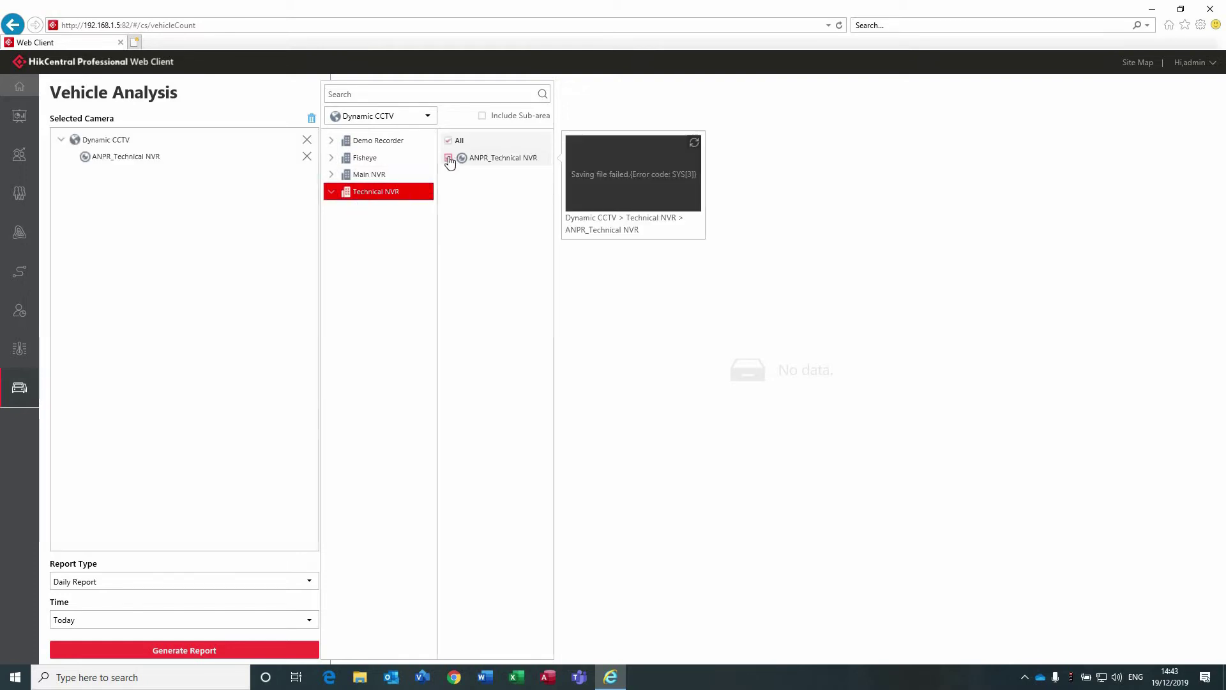
pyautogui.click(112, 657)
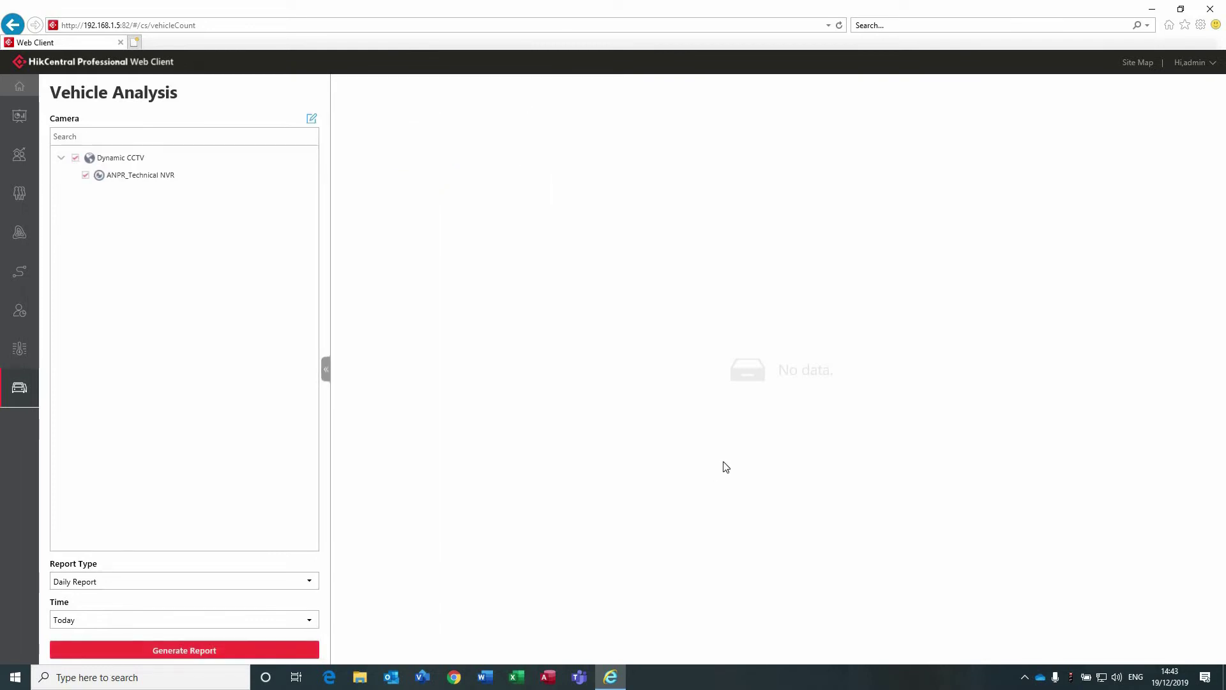
pyautogui.click(157, 653)
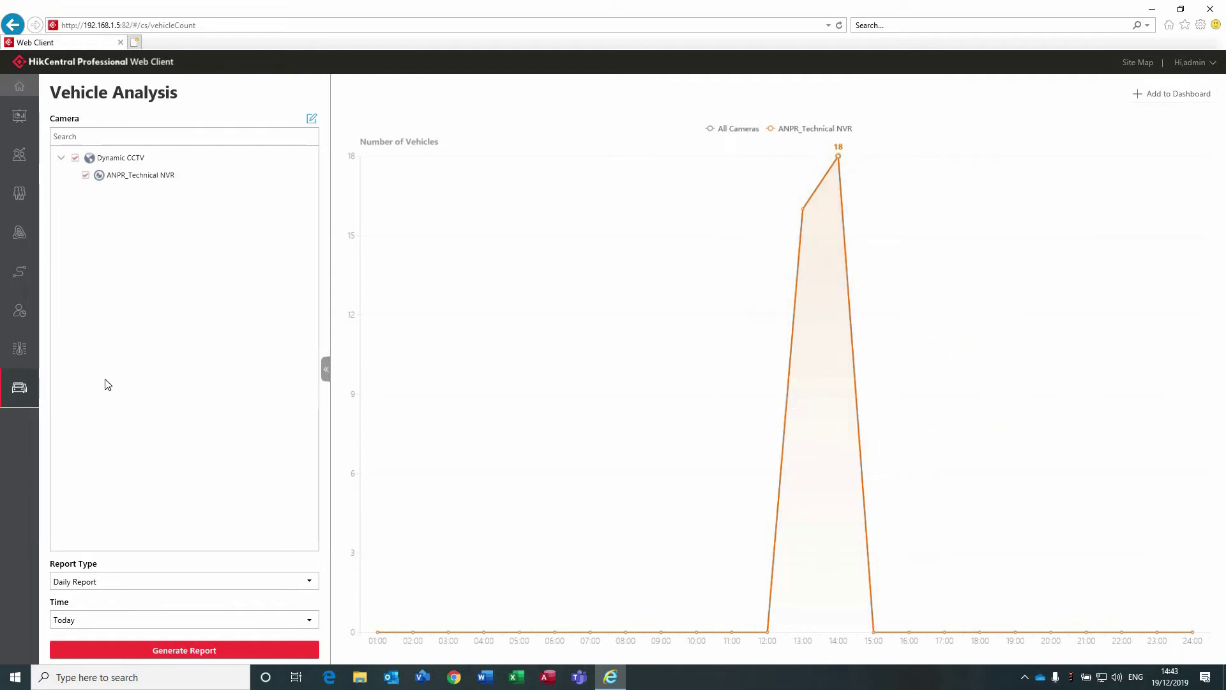
pyautogui.moveTo(11, 166)
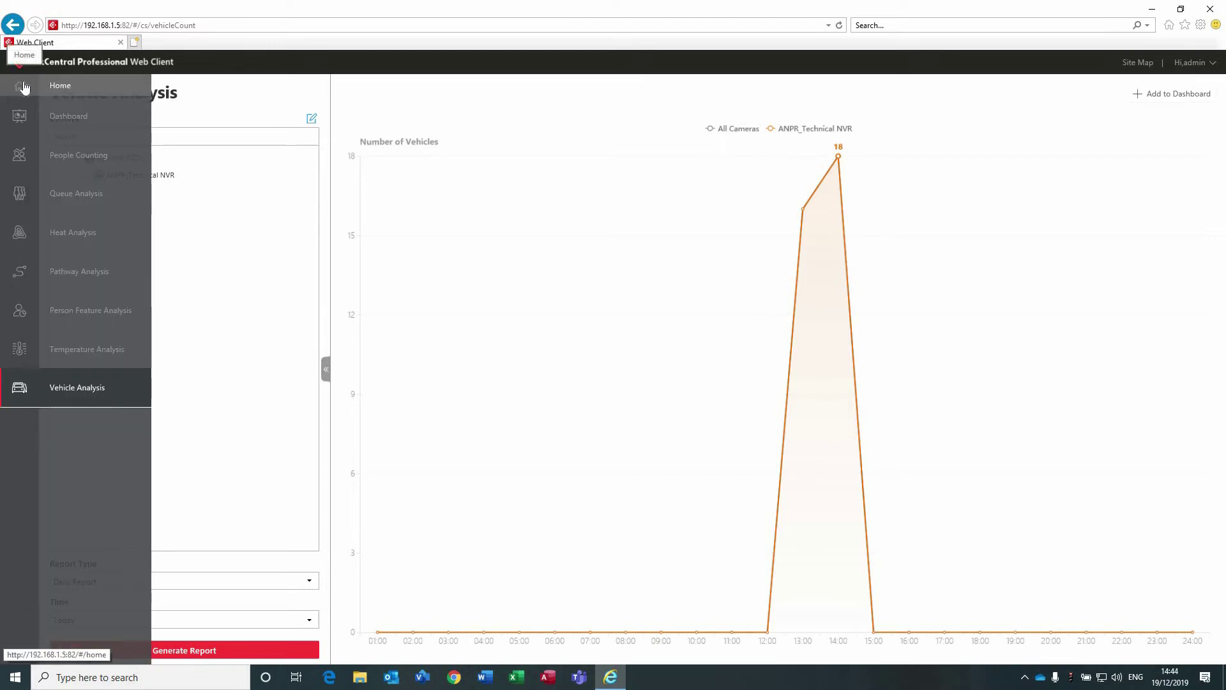
# Return home and open the Back Up and Restore System Data settings.
pyautogui.click(24, 87)
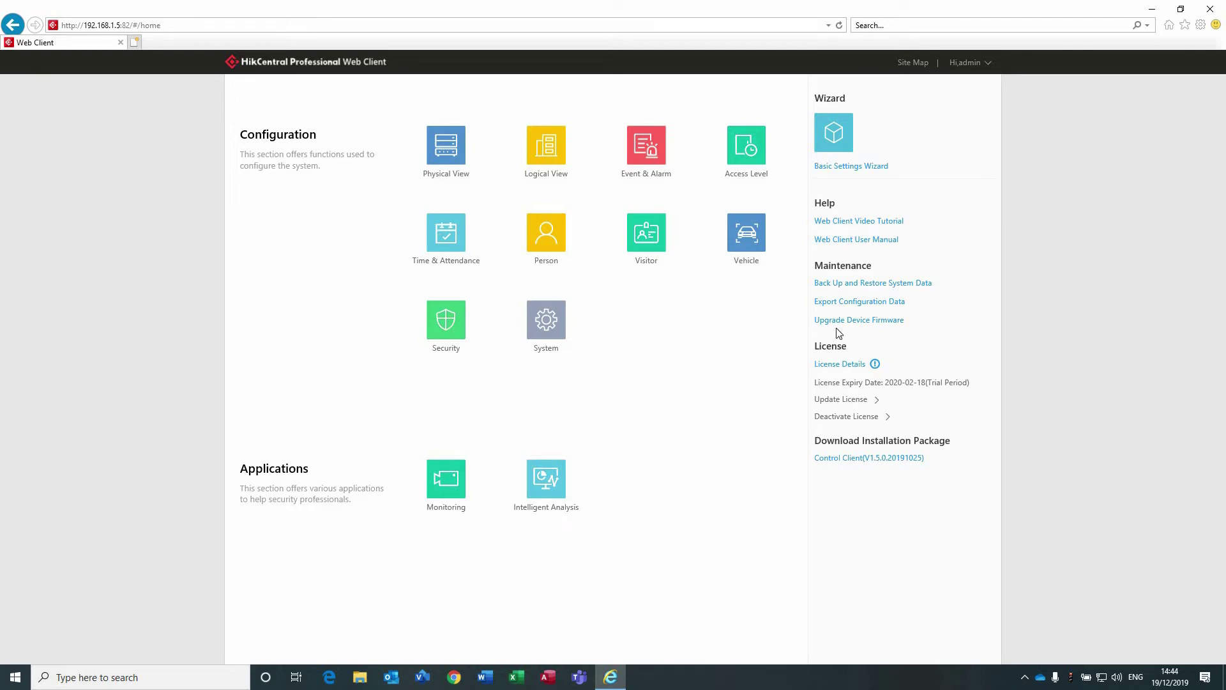
pyautogui.click(839, 286)
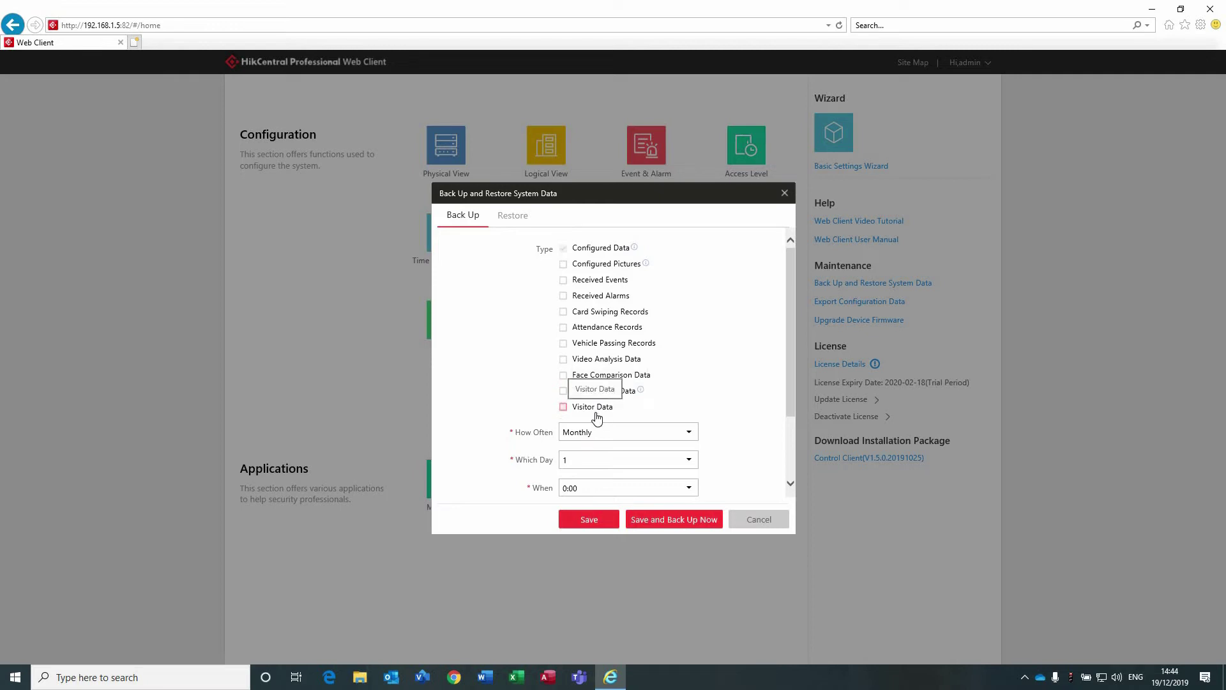
pyautogui.scroll(-2, 596, 417)
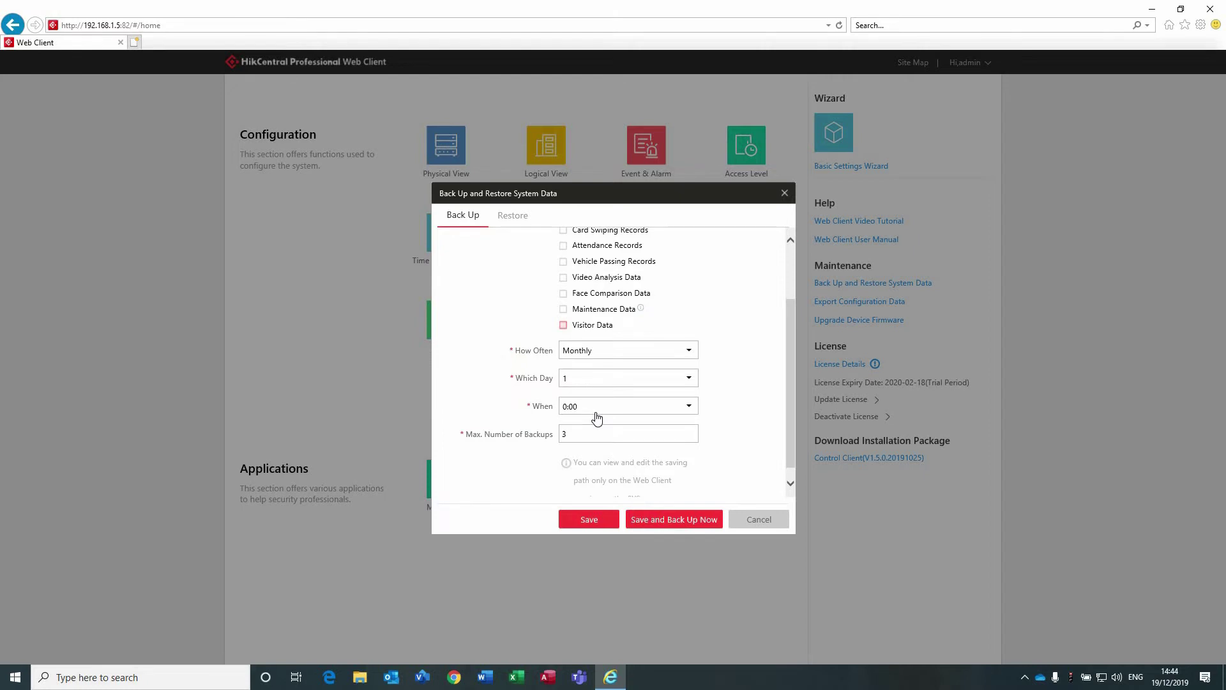
pyautogui.scroll(2, 596, 417)
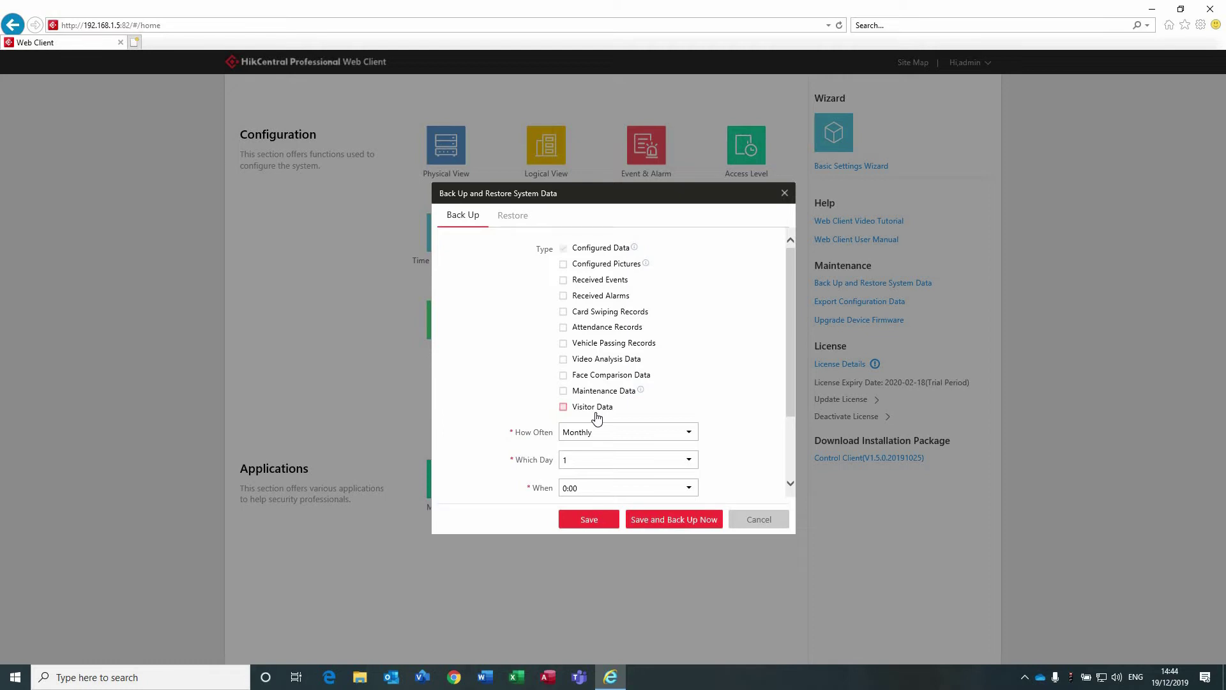
pyautogui.scroll(-1, 597, 417)
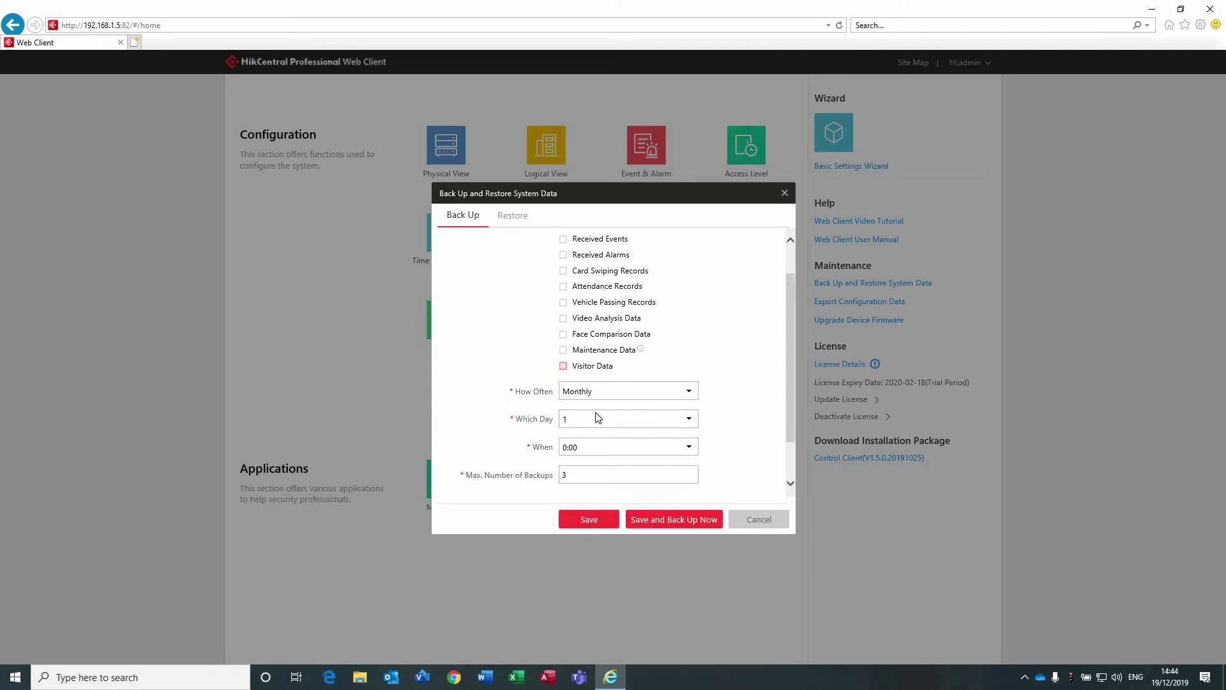
pyautogui.scroll(1, 558, 301)
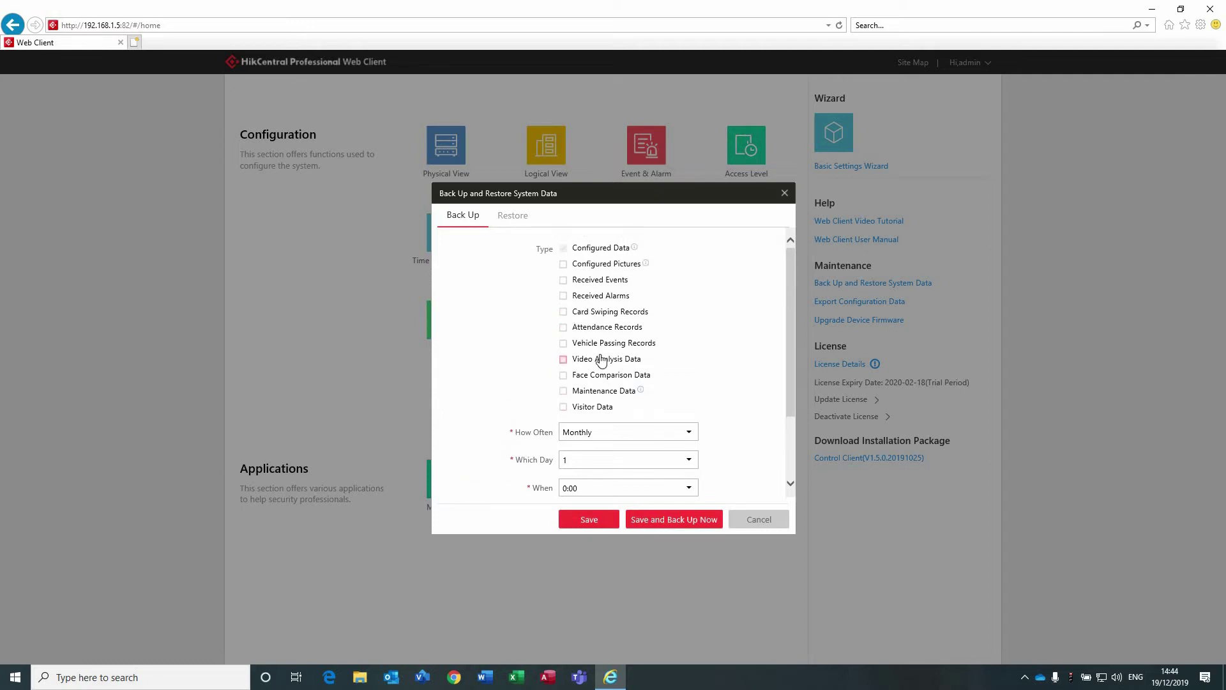
pyautogui.scroll(-2, 597, 357)
# Keep monthly backup frequency, set Max. Number of Backups to 5, and close without saving.
pyautogui.click(598, 356)
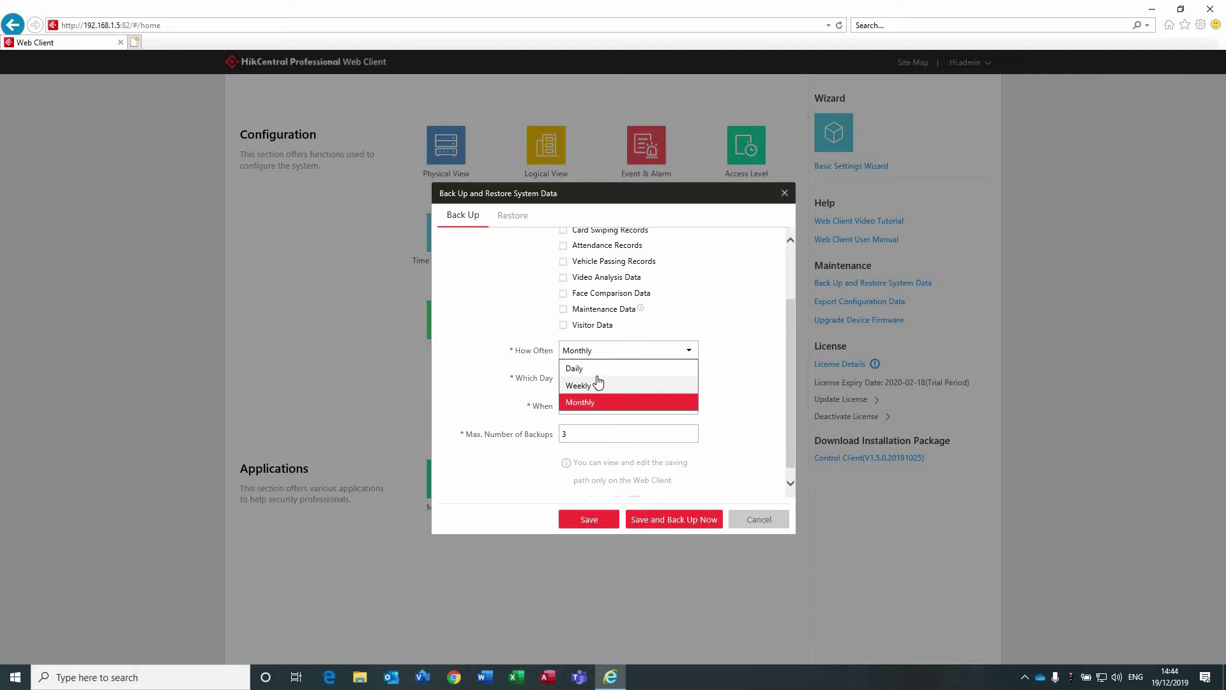
pyautogui.click(774, 334)
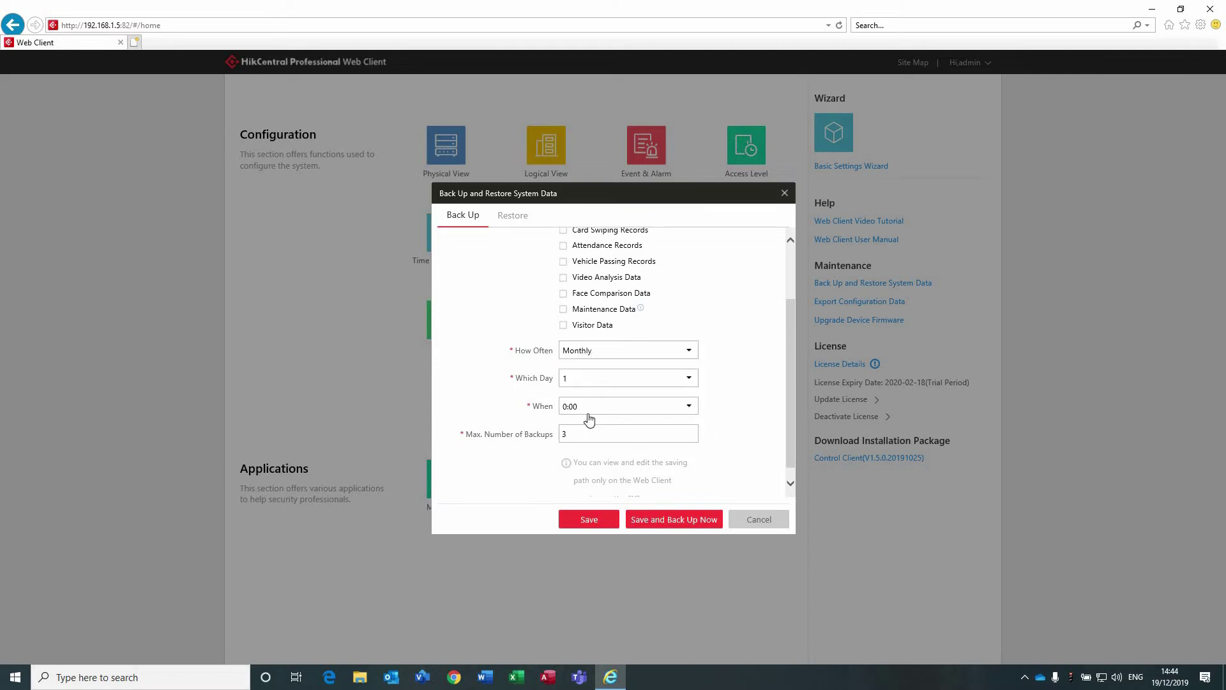
pyautogui.moveTo(582, 433); pyautogui.dragTo(556, 436)
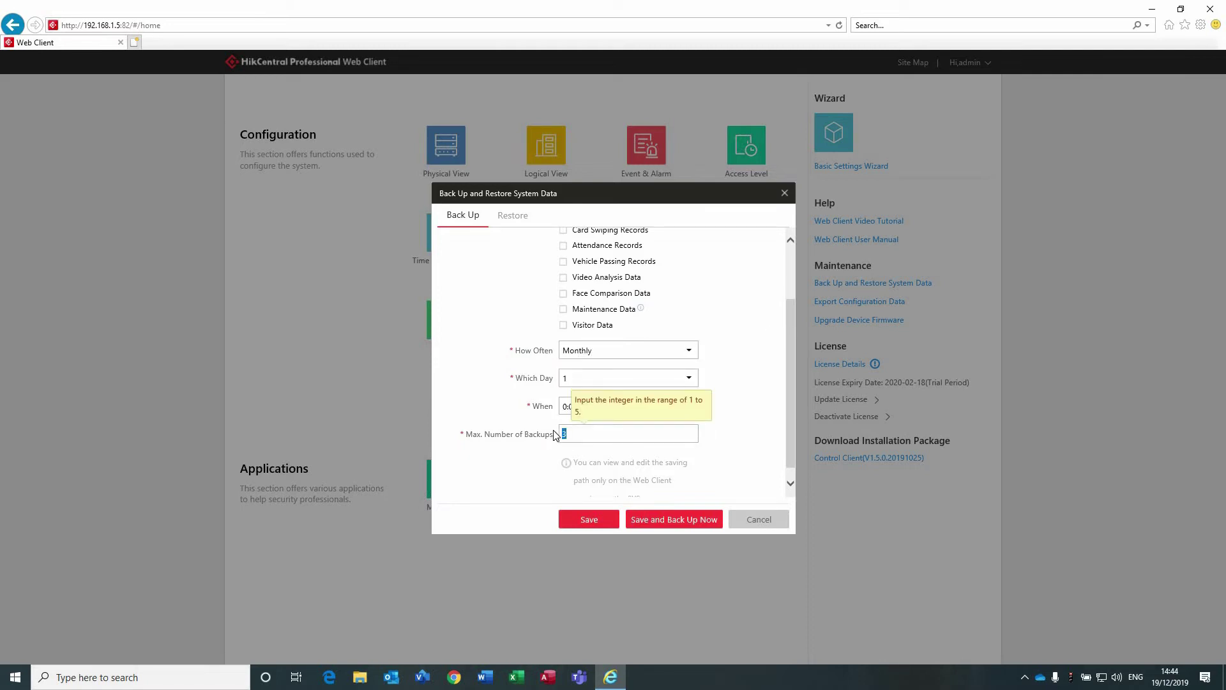
pyautogui.write('5')
pyautogui.click(522, 328)
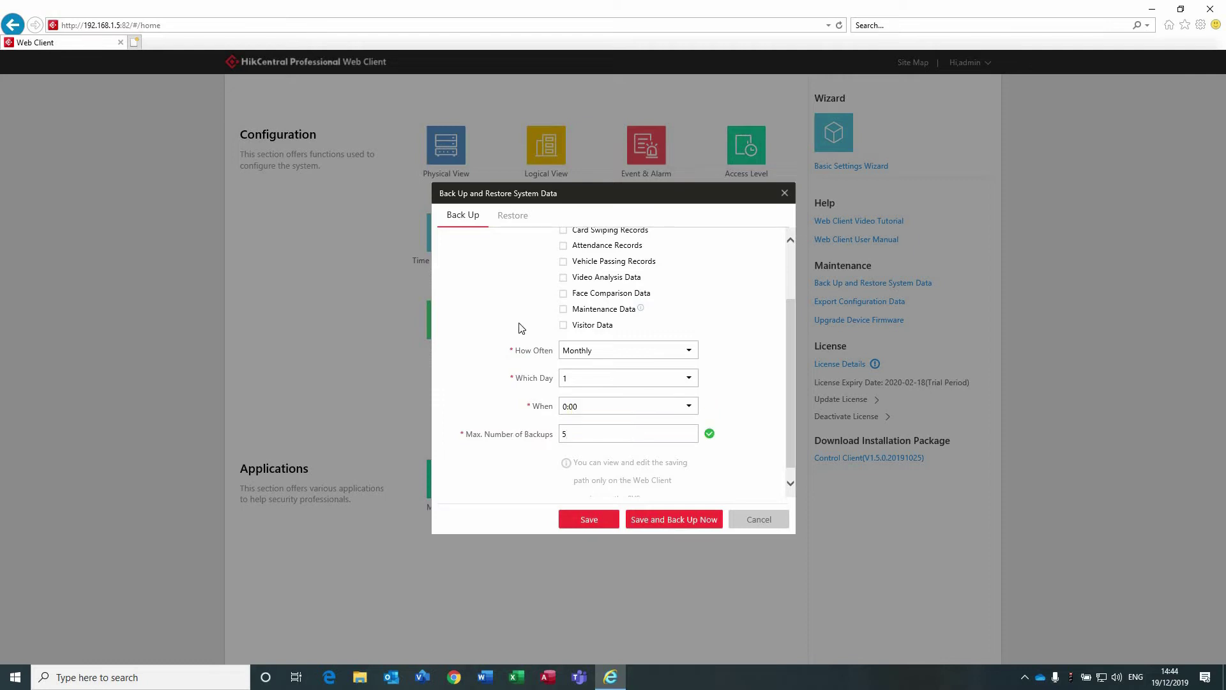
pyautogui.scroll(-1, 718, 381)
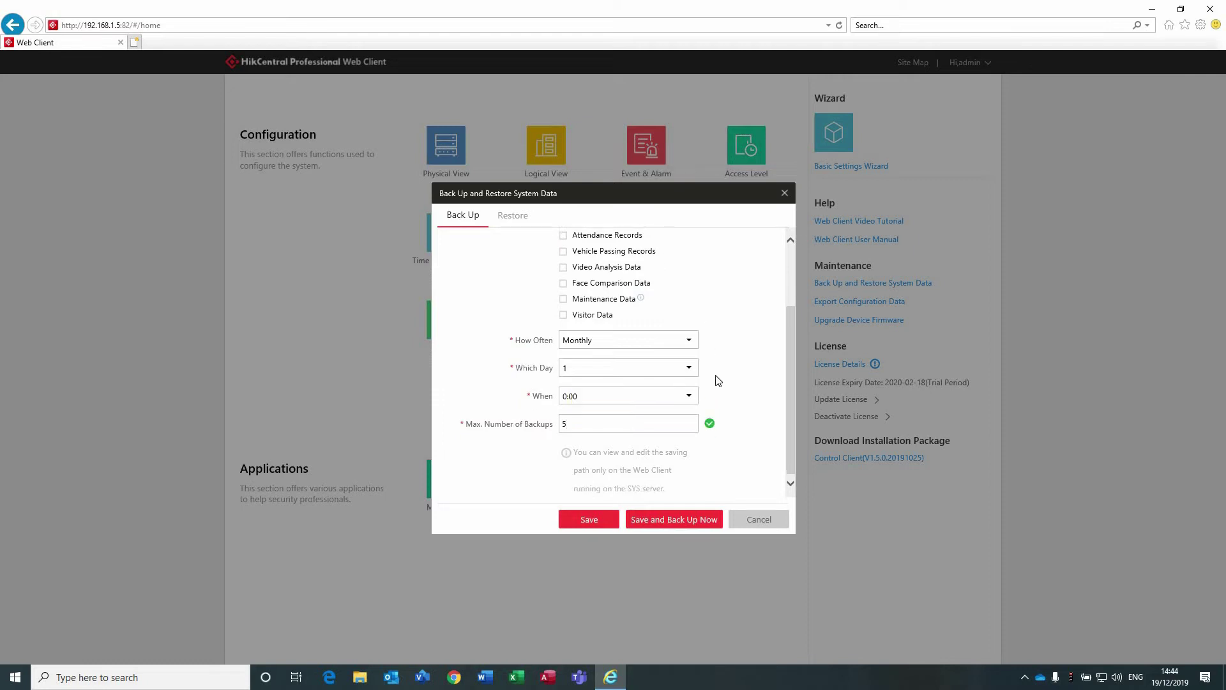
pyautogui.click(786, 194)
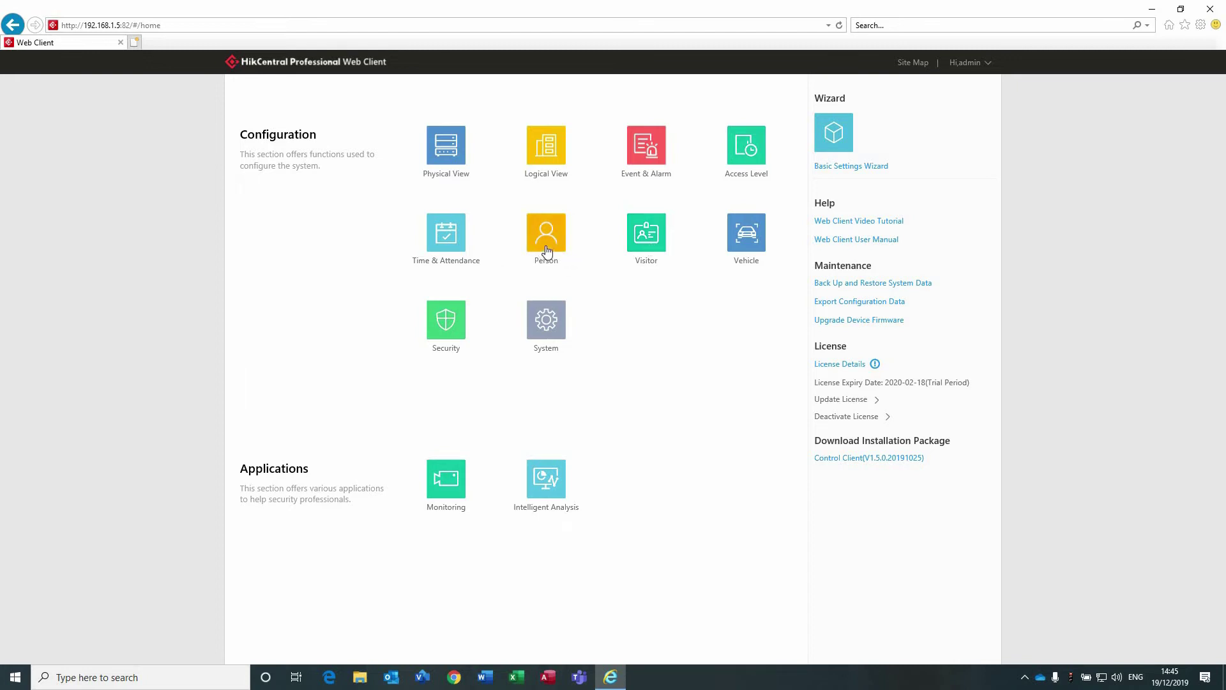
# Open the Visitor module, review the Add Visitor form, then show the empty Visitor List.
pyautogui.click(658, 242)
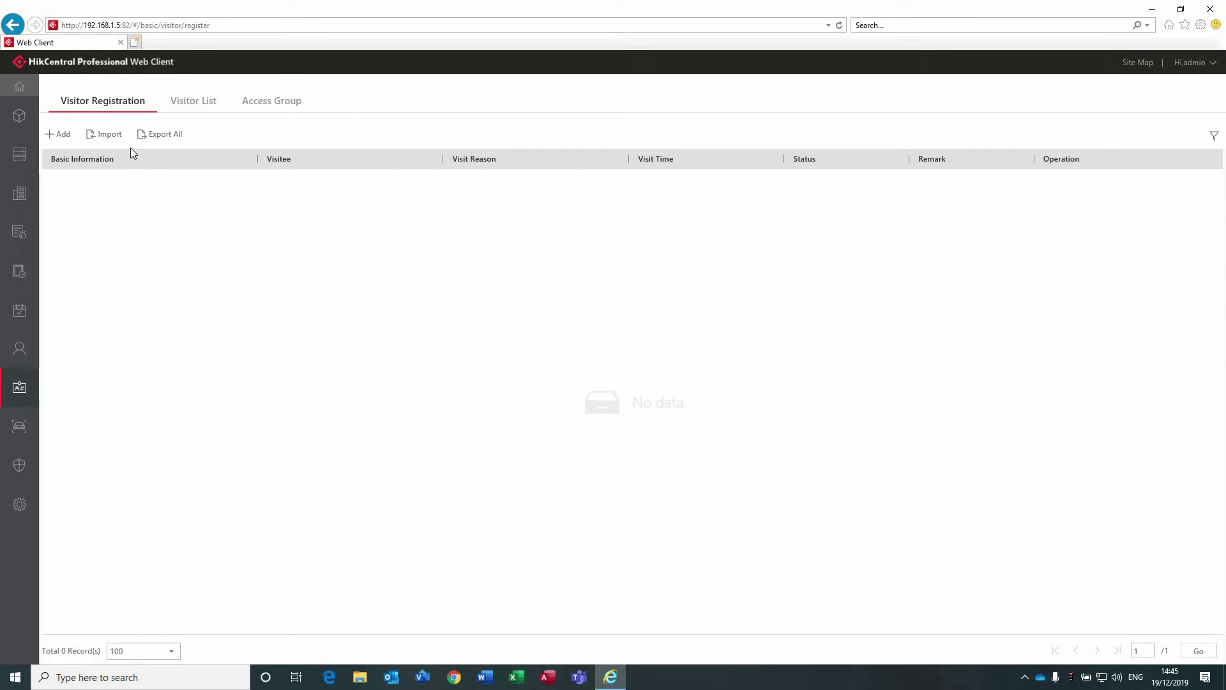
pyautogui.click(65, 136)
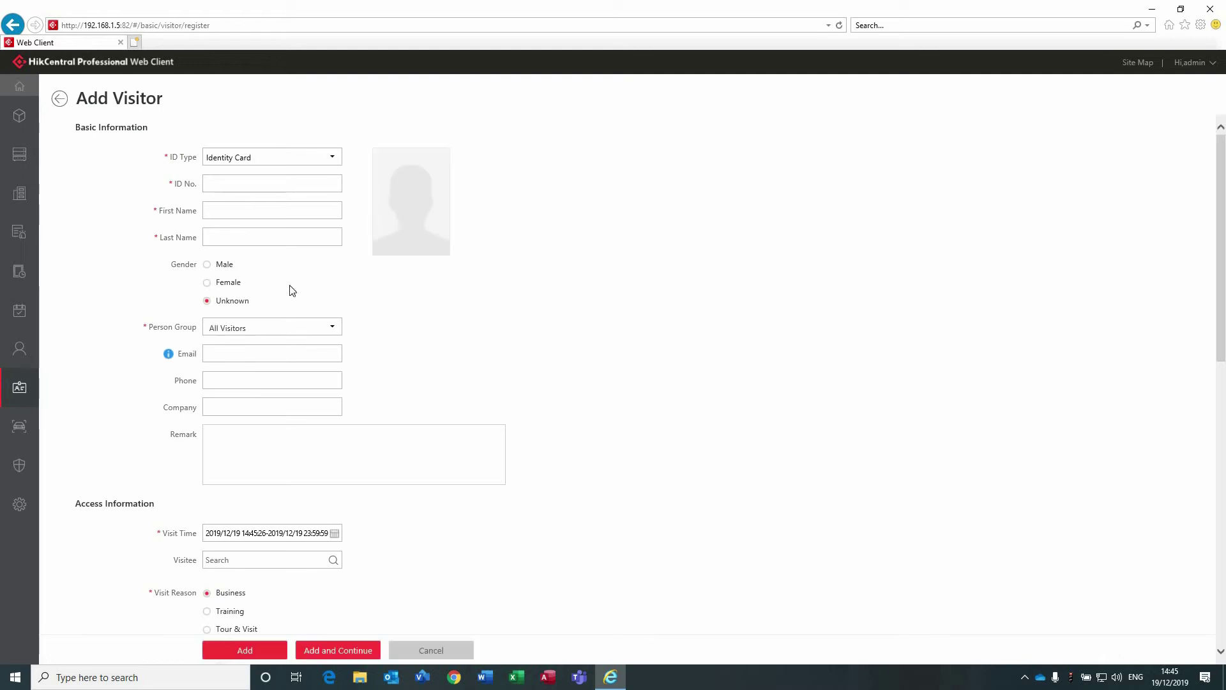
pyautogui.scroll(-4, 285, 327)
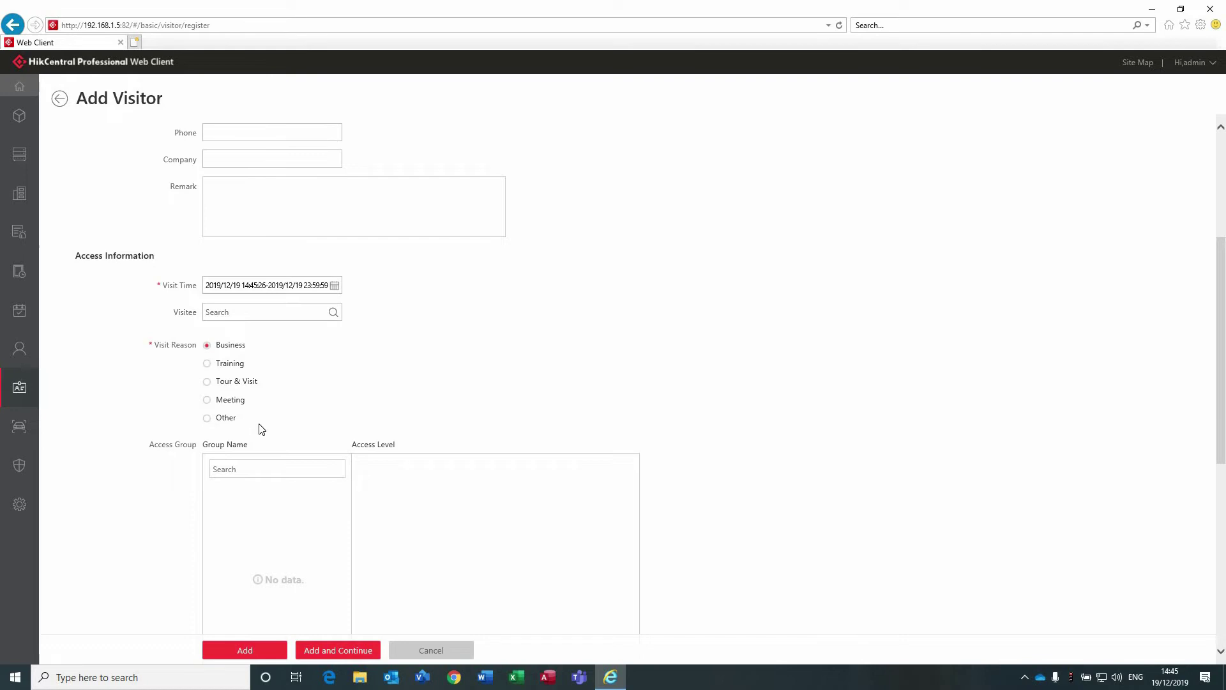
pyautogui.scroll(-3, 260, 426)
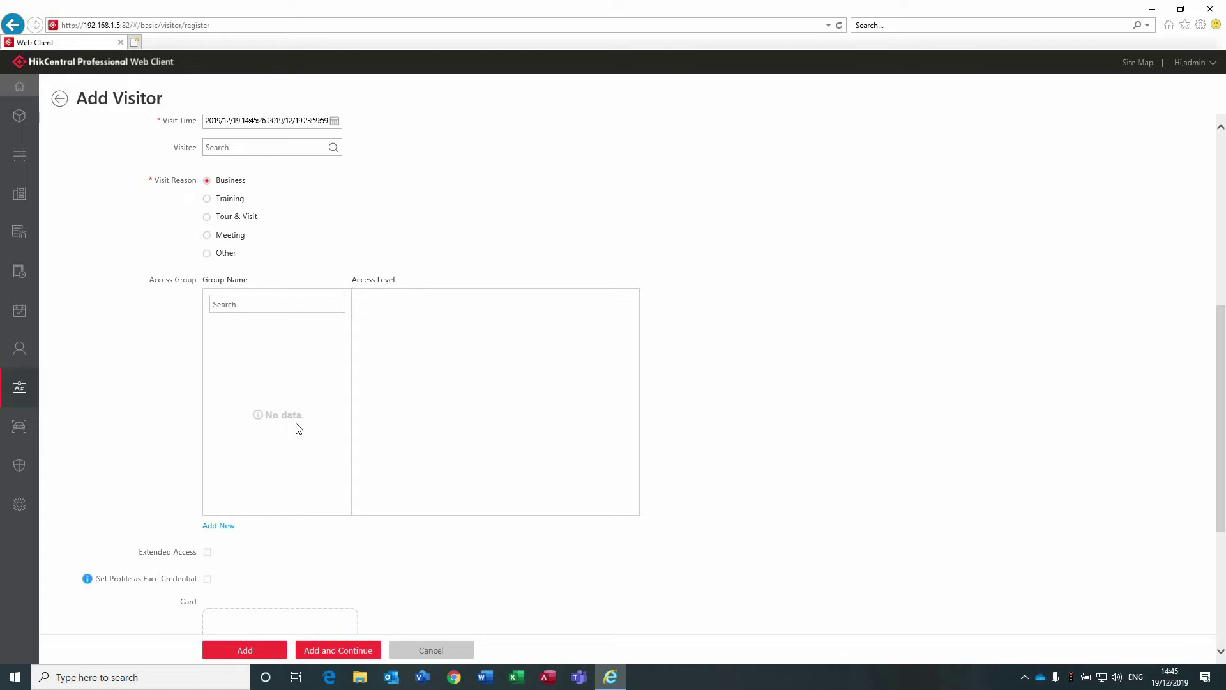
pyautogui.scroll(8, 296, 428)
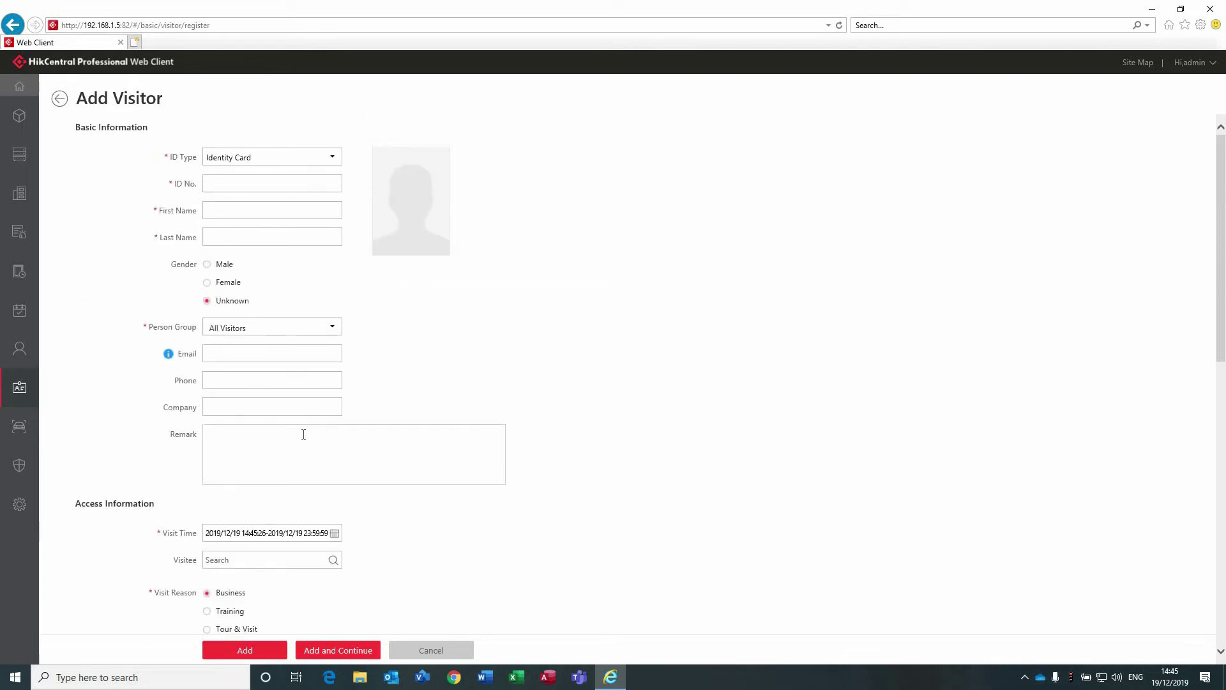
pyautogui.click(60, 103)
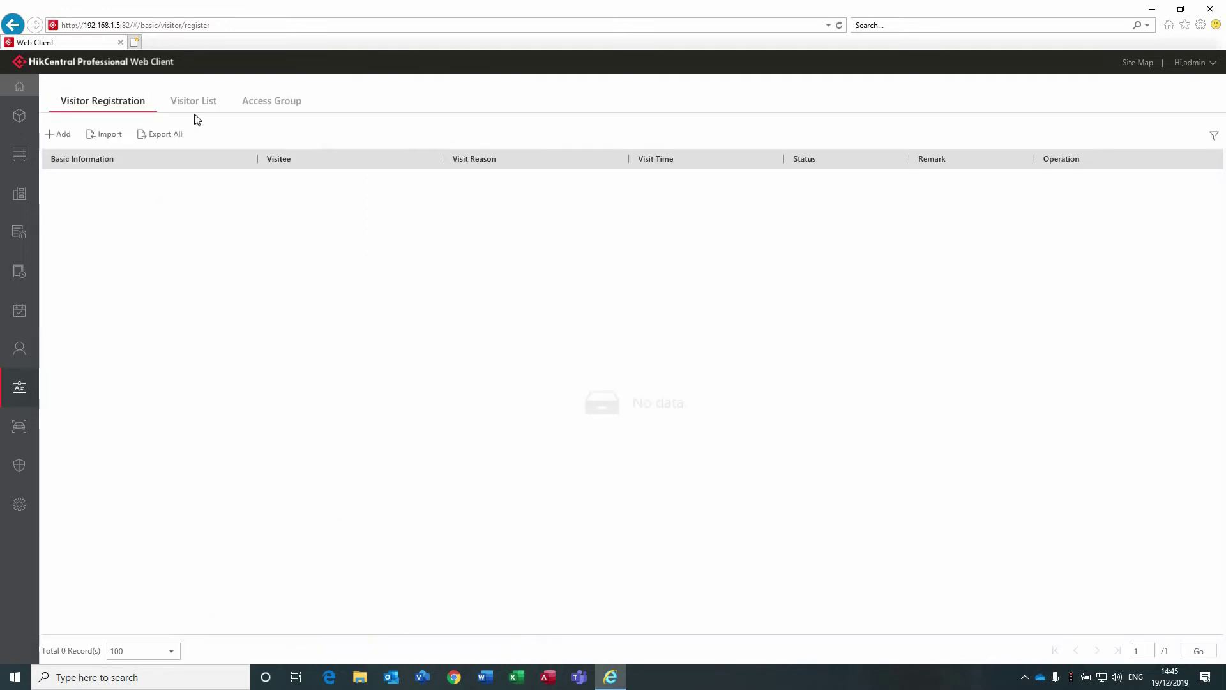
pyautogui.click(208, 102)
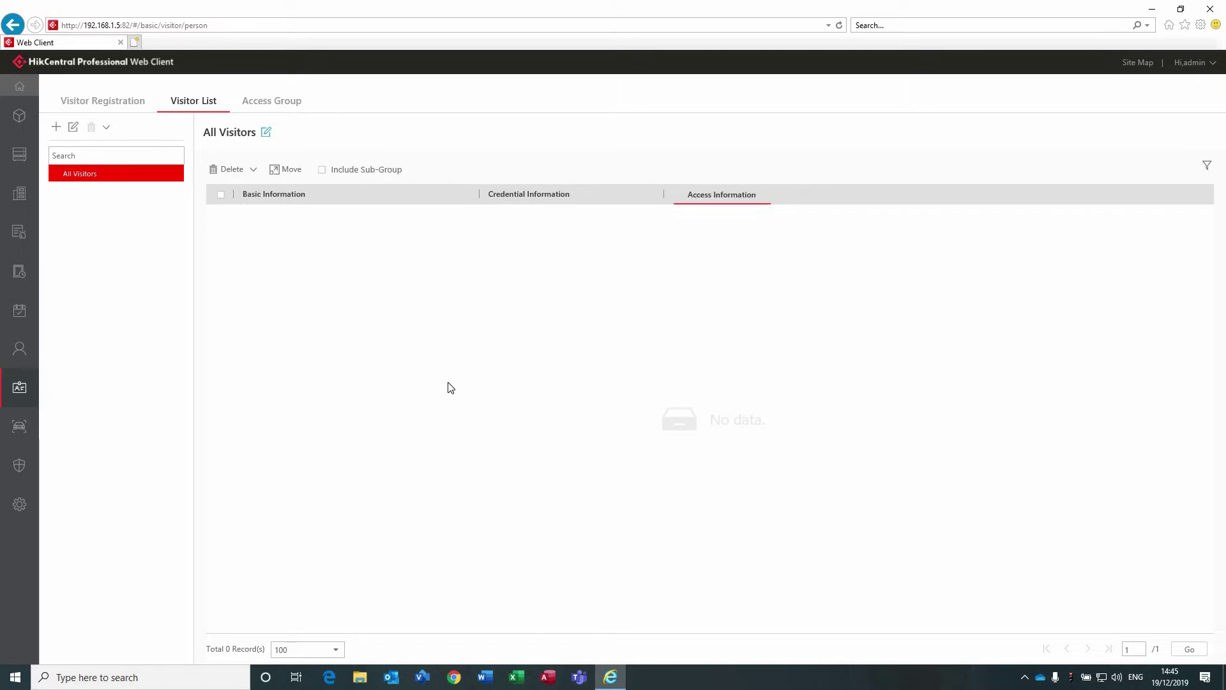
pyautogui.moveTo(18, 246)
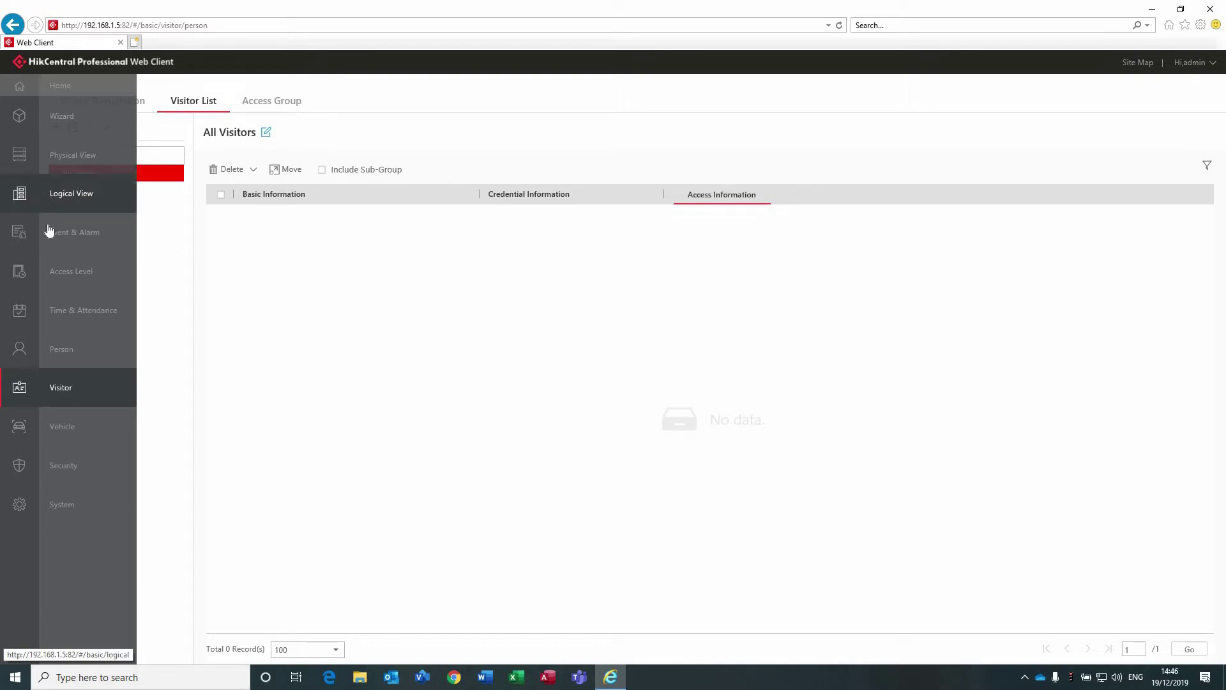
# Return home and open the Event & Alarm system-monitored event list.
pyautogui.click(16, 93)
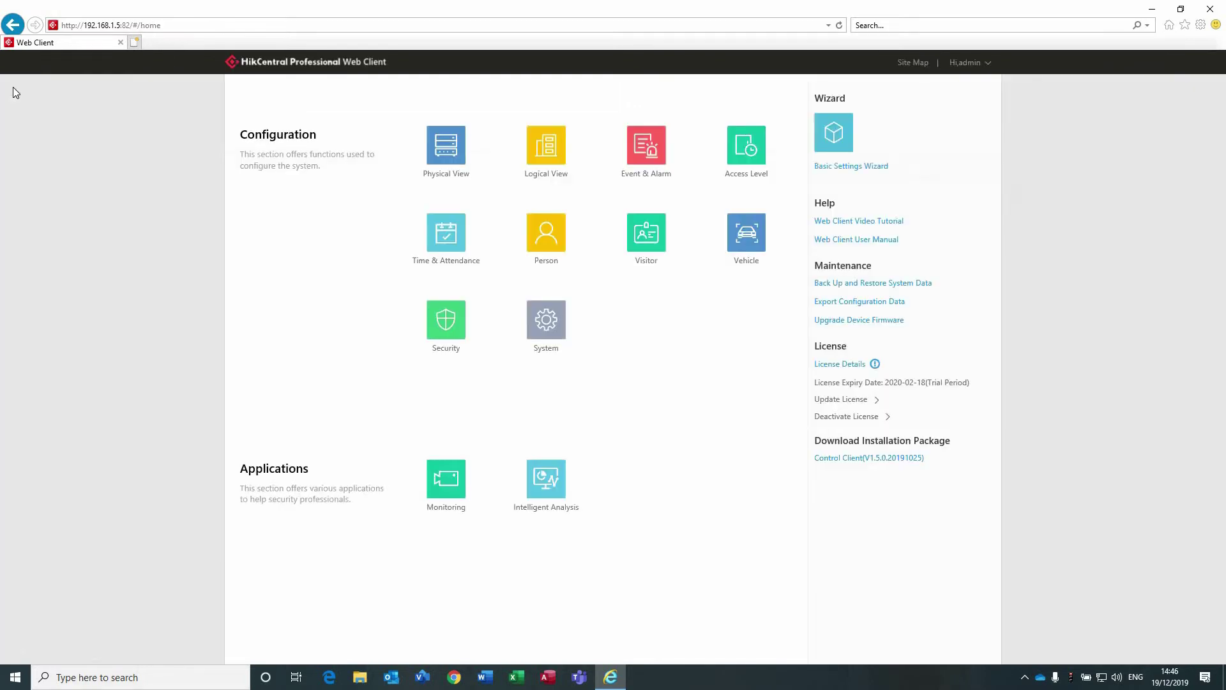
pyautogui.click(635, 144)
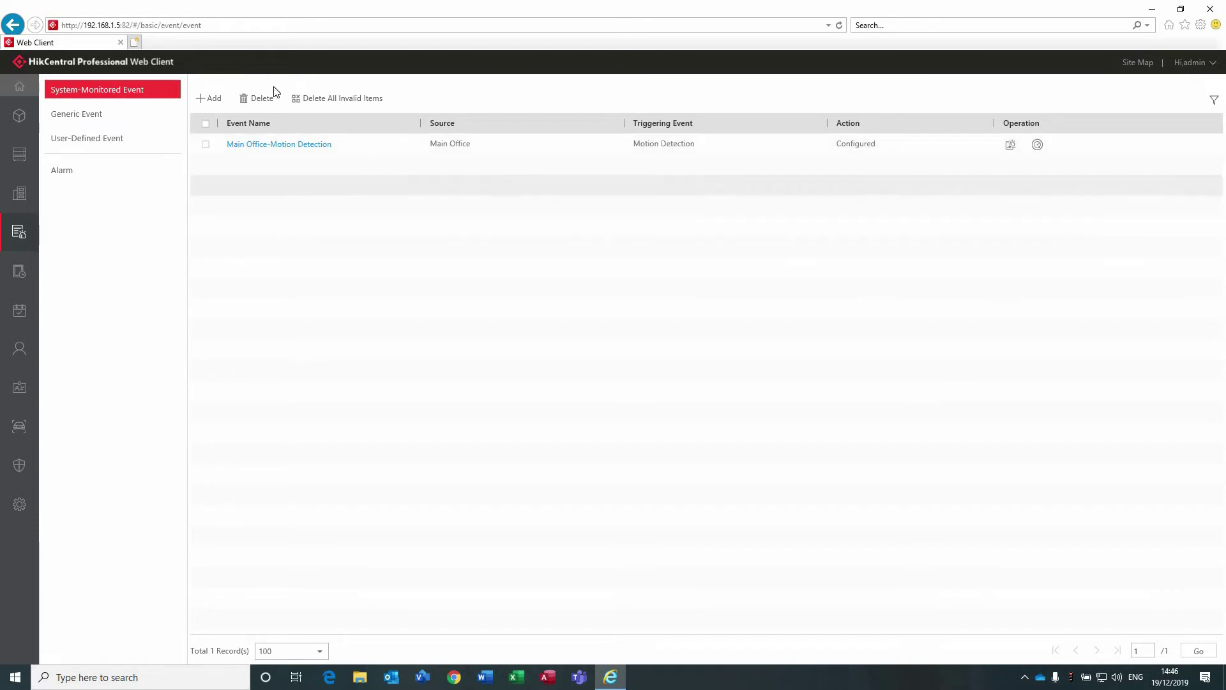
# Add a system-monitored event with Encoding Device source type and the Action toggle on.
pyautogui.click(202, 97)
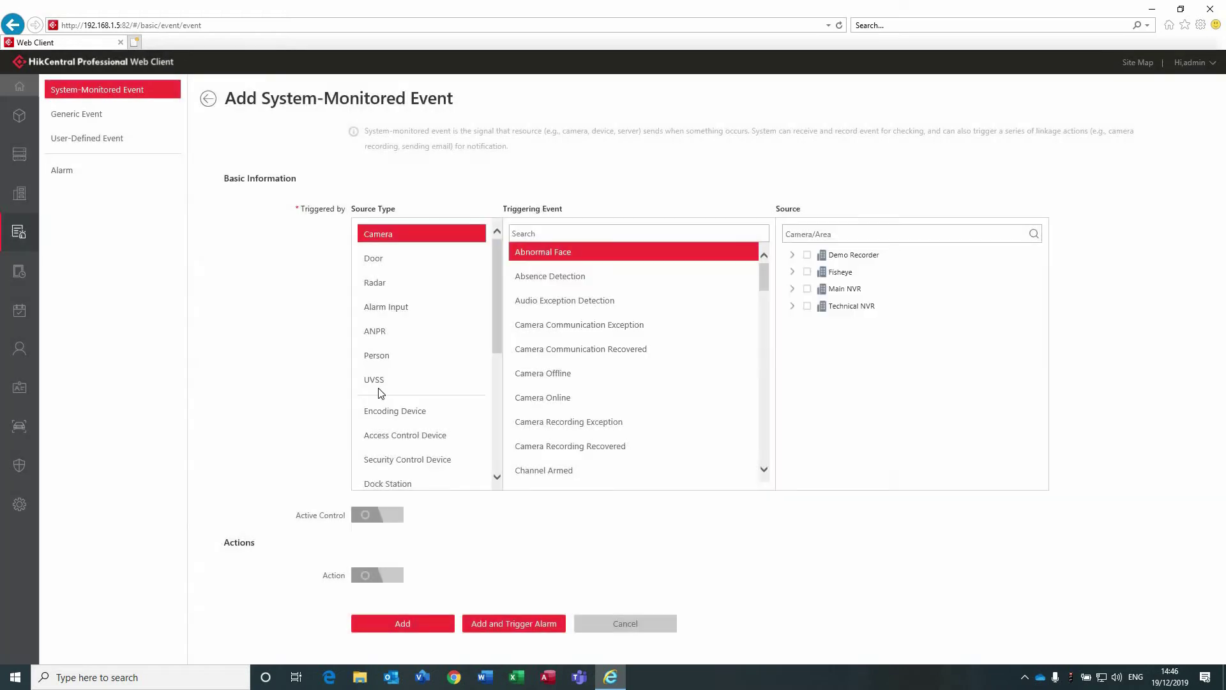
pyautogui.scroll(-3, 402, 412)
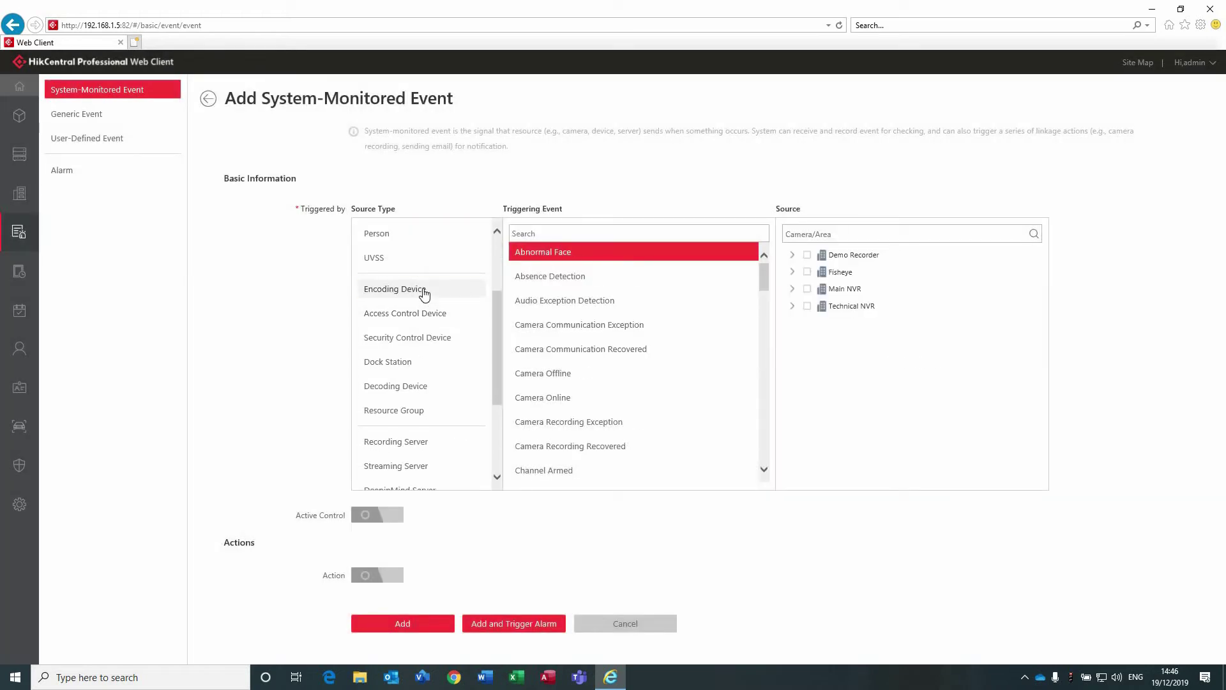
pyautogui.click(424, 293)
pyautogui.moveTo(766, 326); pyautogui.dragTo(761, 394)
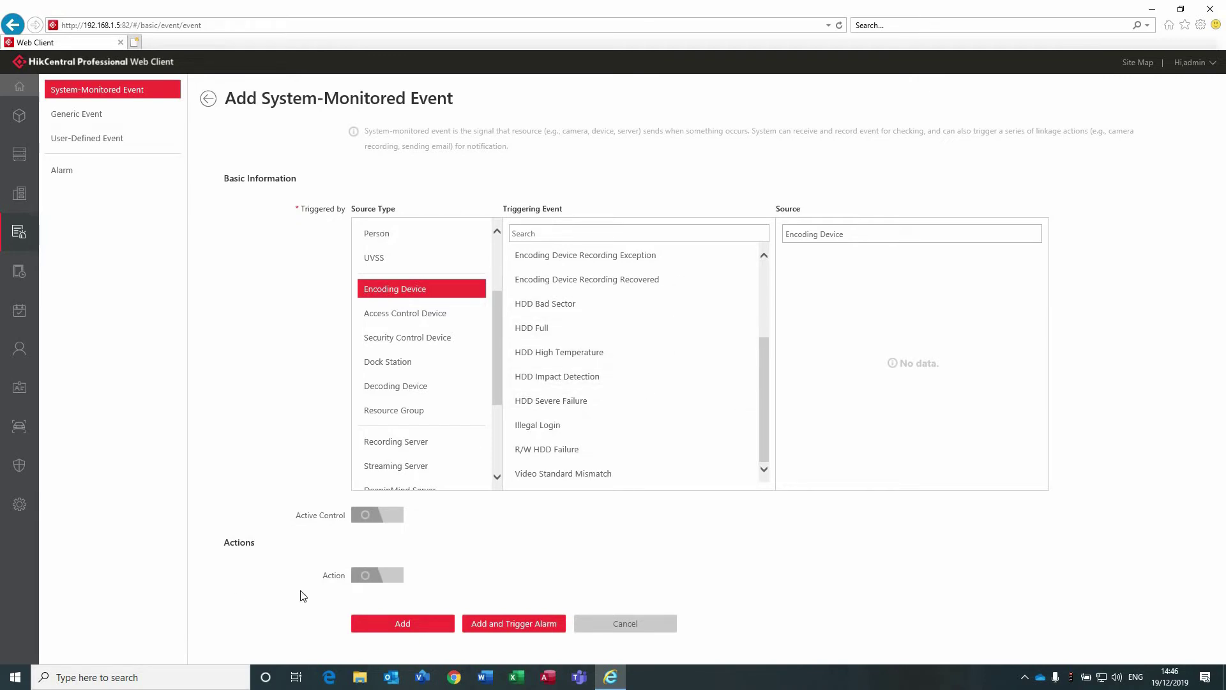
pyautogui.click(361, 575)
pyautogui.scroll(-4, 244, 454)
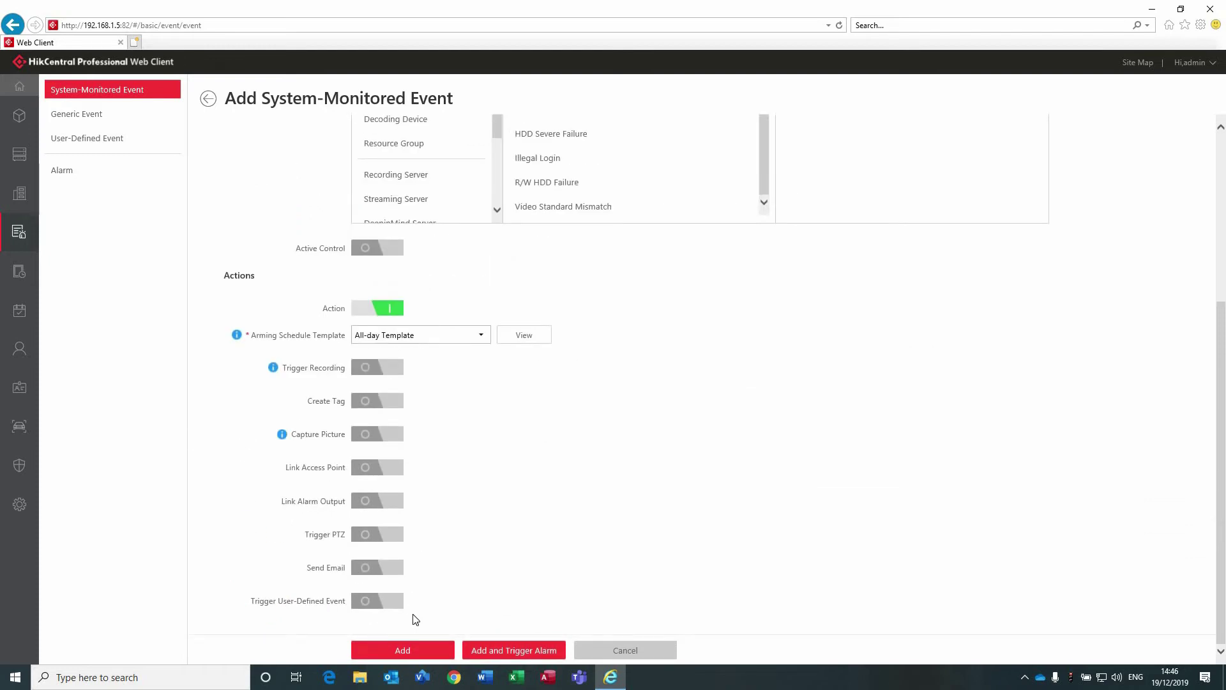
pyautogui.scroll(4, 415, 619)
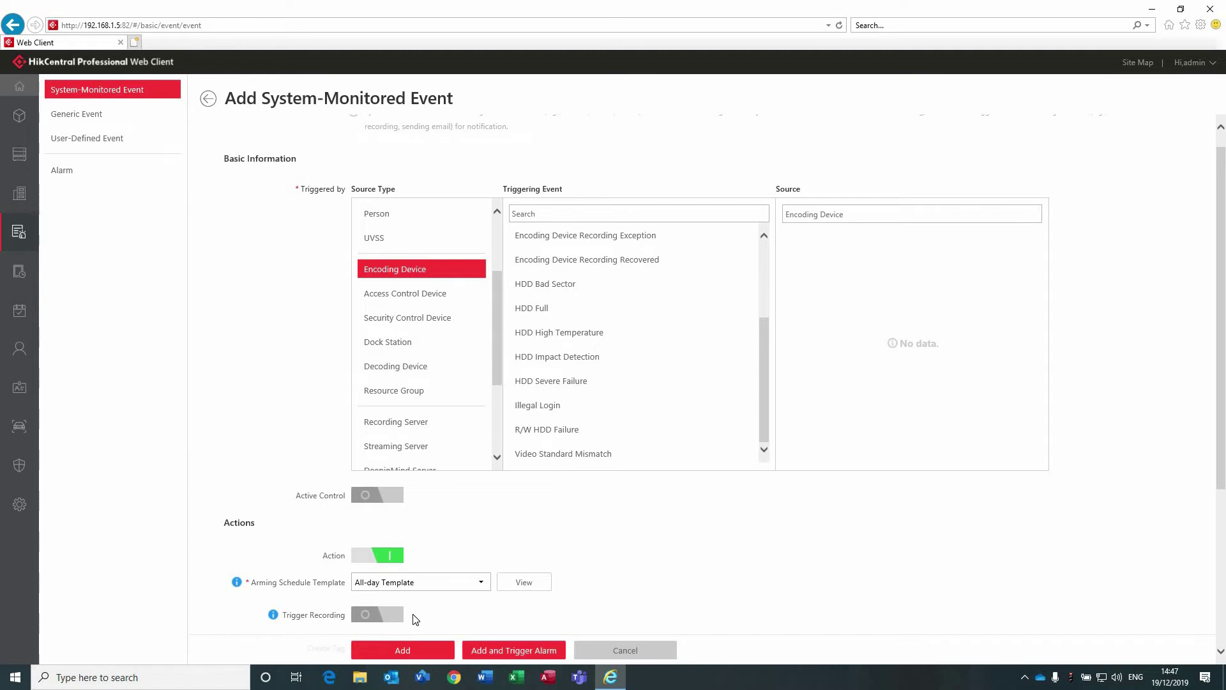
# Open Physical View from home and view the DeepinMind Server list.
pyautogui.click(19, 85)
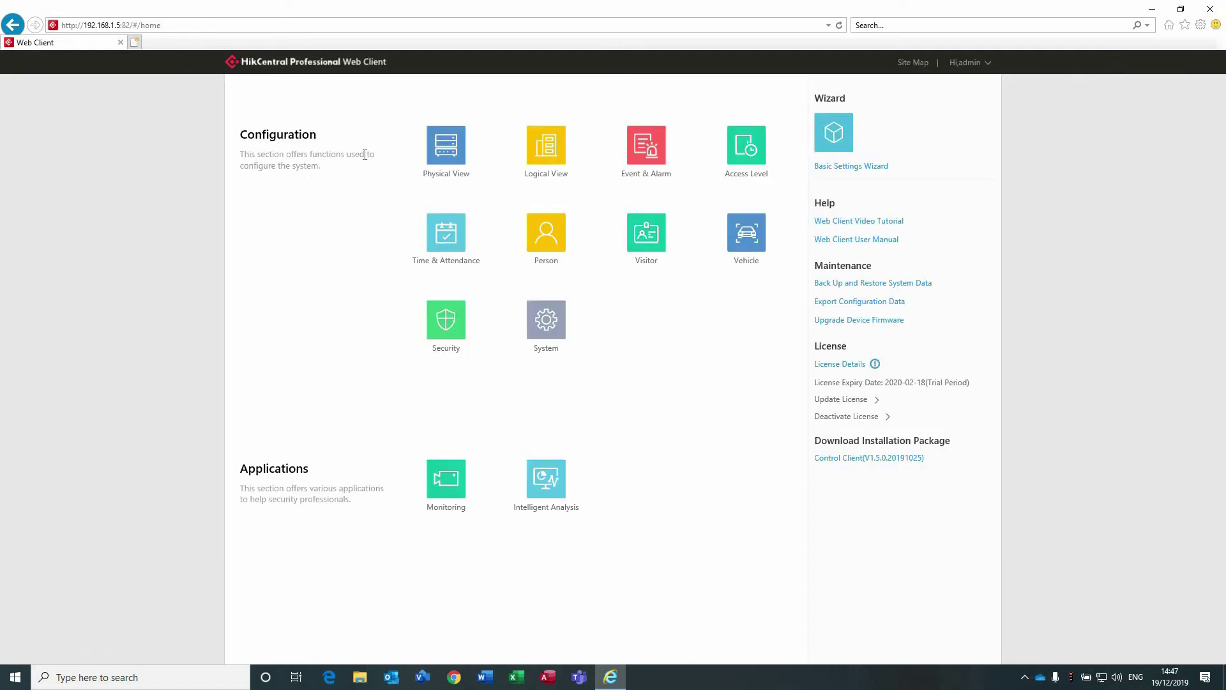
pyautogui.click(451, 148)
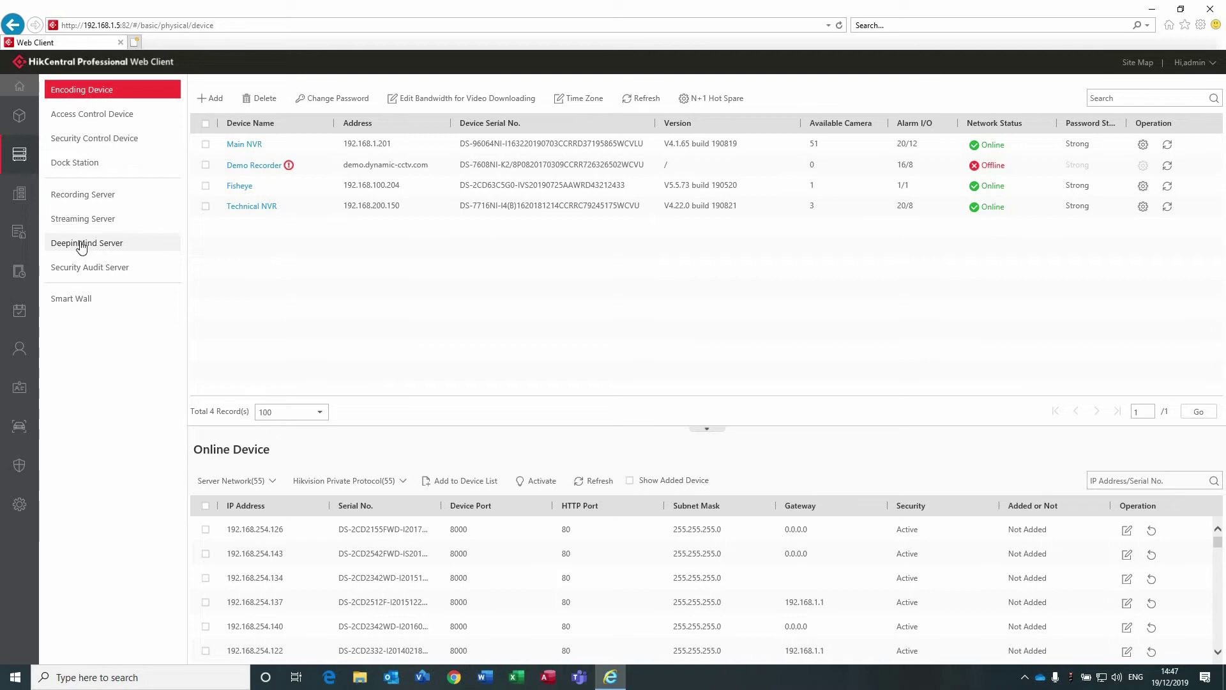
pyautogui.click(84, 246)
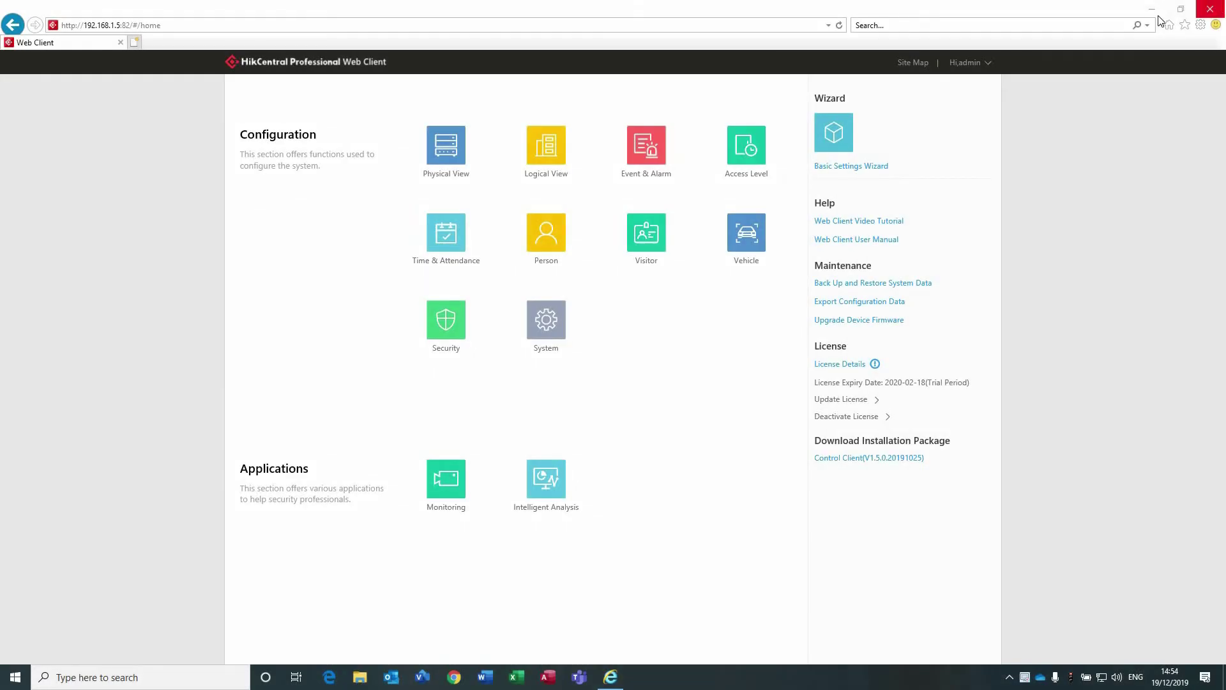
# Minimize Internet Explorer, launch HikCentral Control Client from the desktop, and log in.
pyautogui.click(1151, 9)
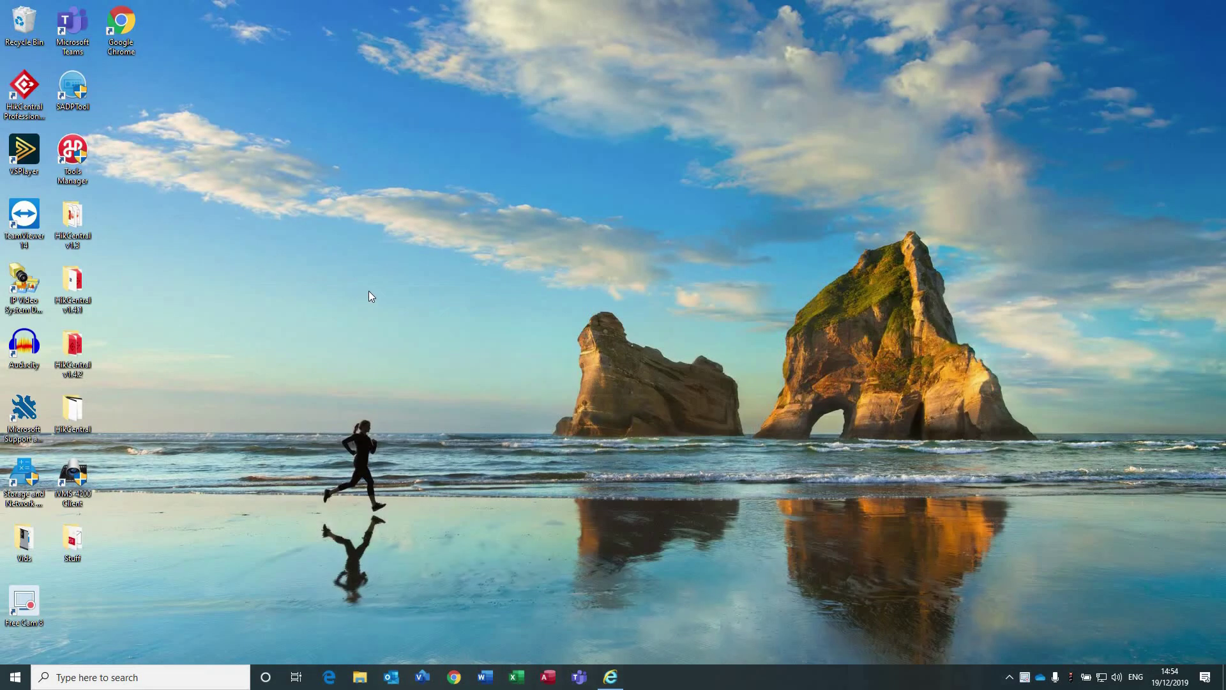
pyautogui.doubleClick(21, 87)
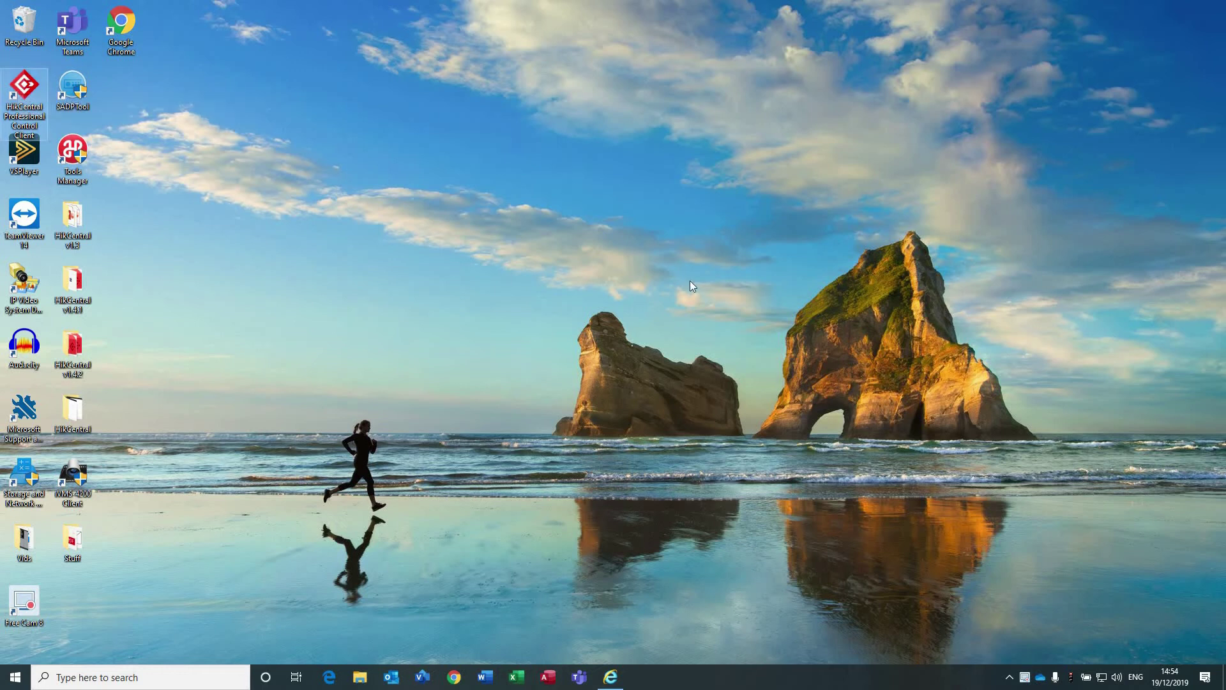
pyautogui.click(797, 342)
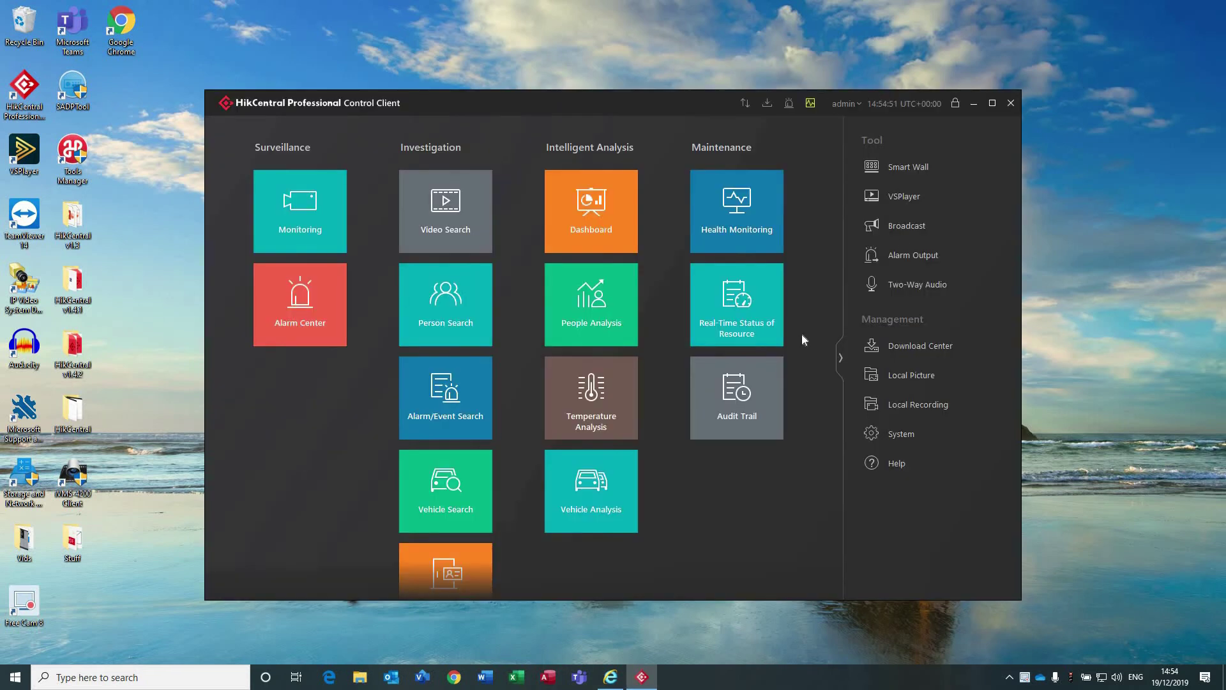
# Maximize the Control Client and open Monitoring showing the Front Desk live feed.
pyautogui.click(994, 104)
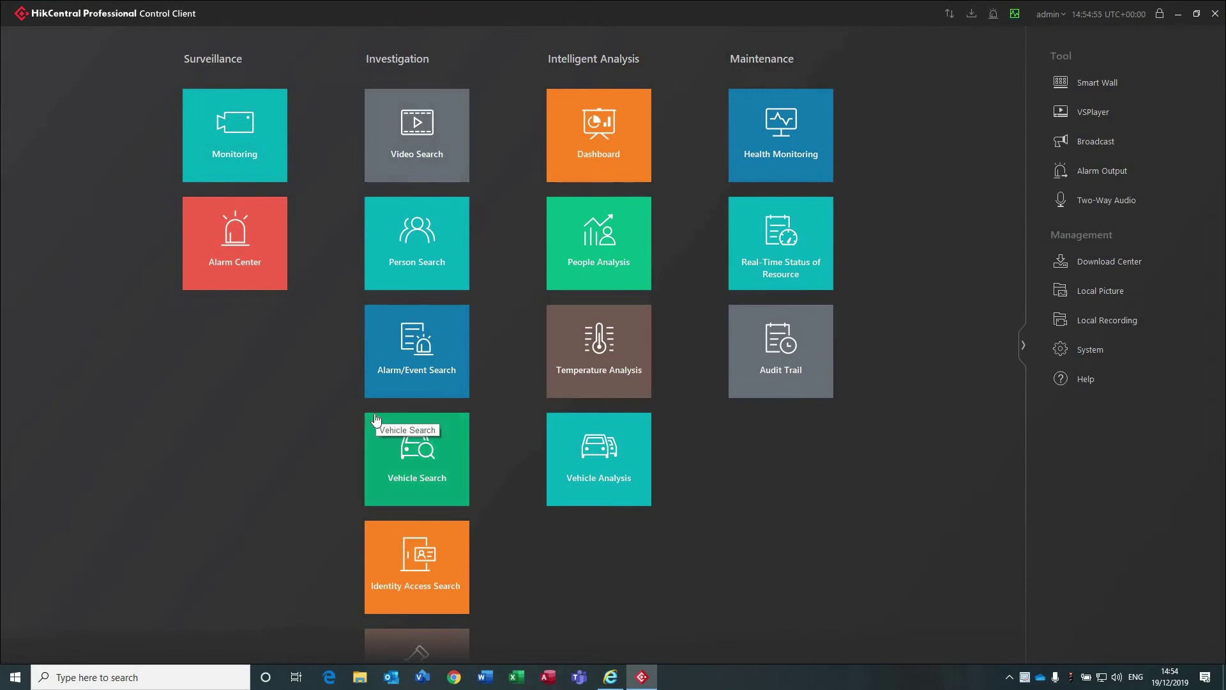
pyautogui.scroll(-2, 316, 364)
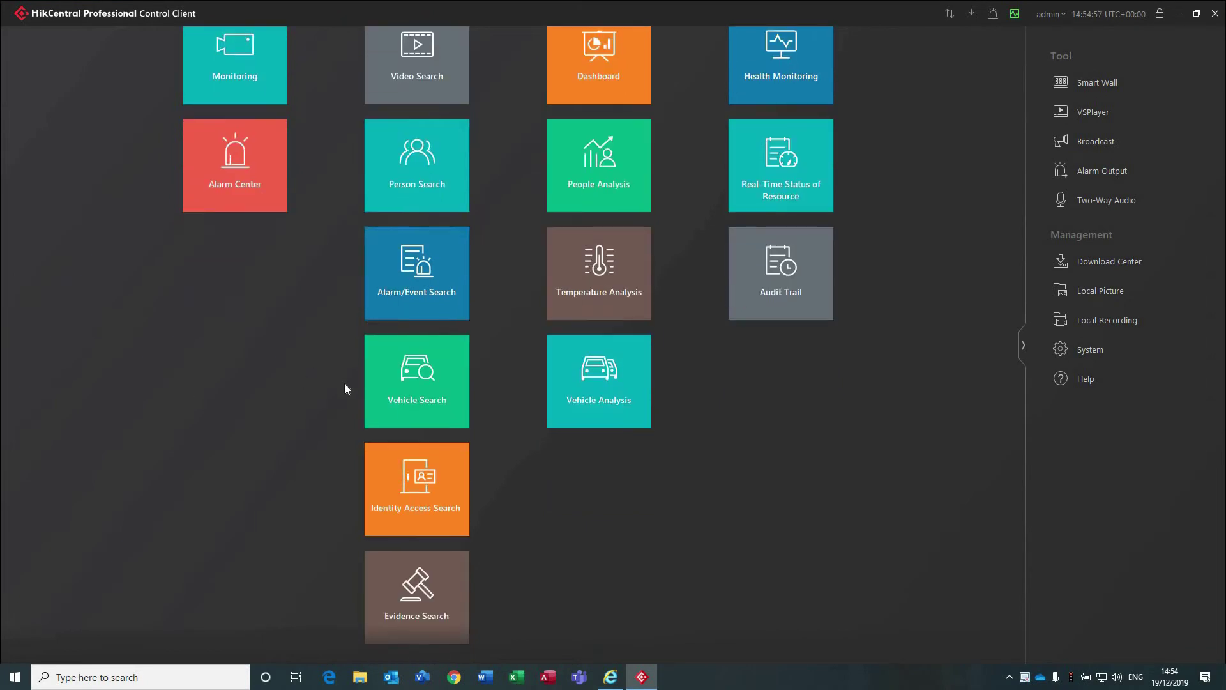
pyautogui.scroll(2, 325, 394)
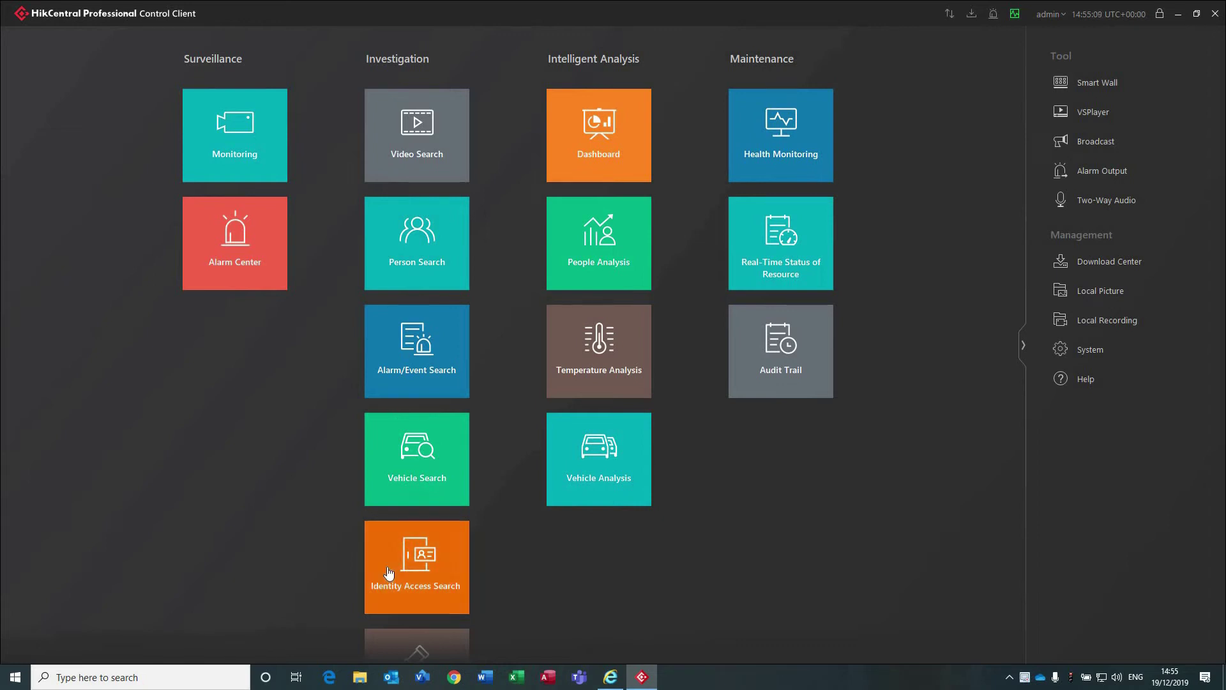
pyautogui.click(224, 141)
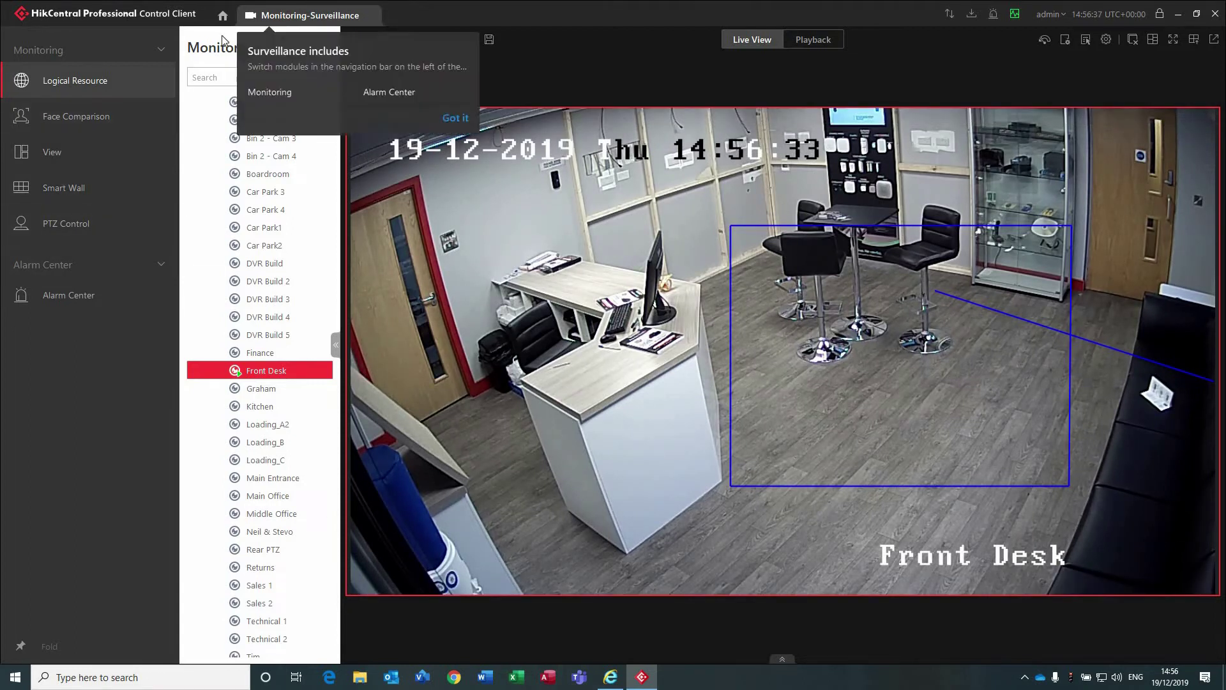
# Collapse the navigation sidebar and camera list, and switch to the Smart Wall section.
pyautogui.moveTo(199, 213)
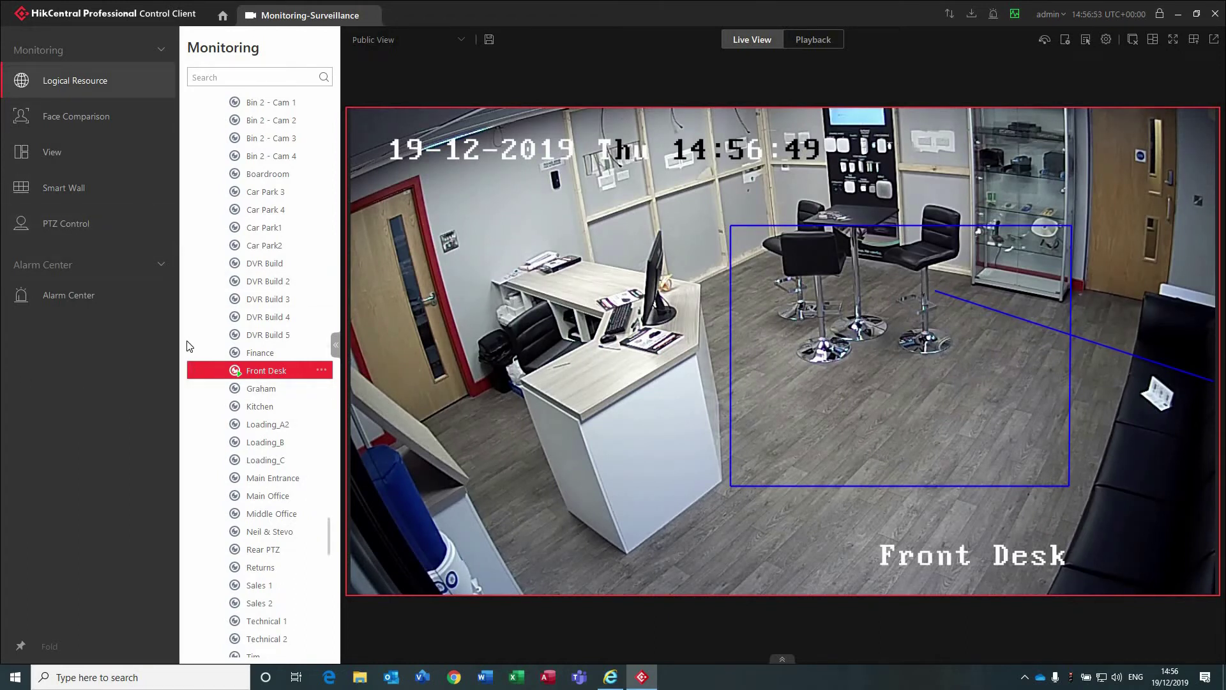
pyautogui.moveTo(178, 346); pyautogui.dragTo(57, 351)
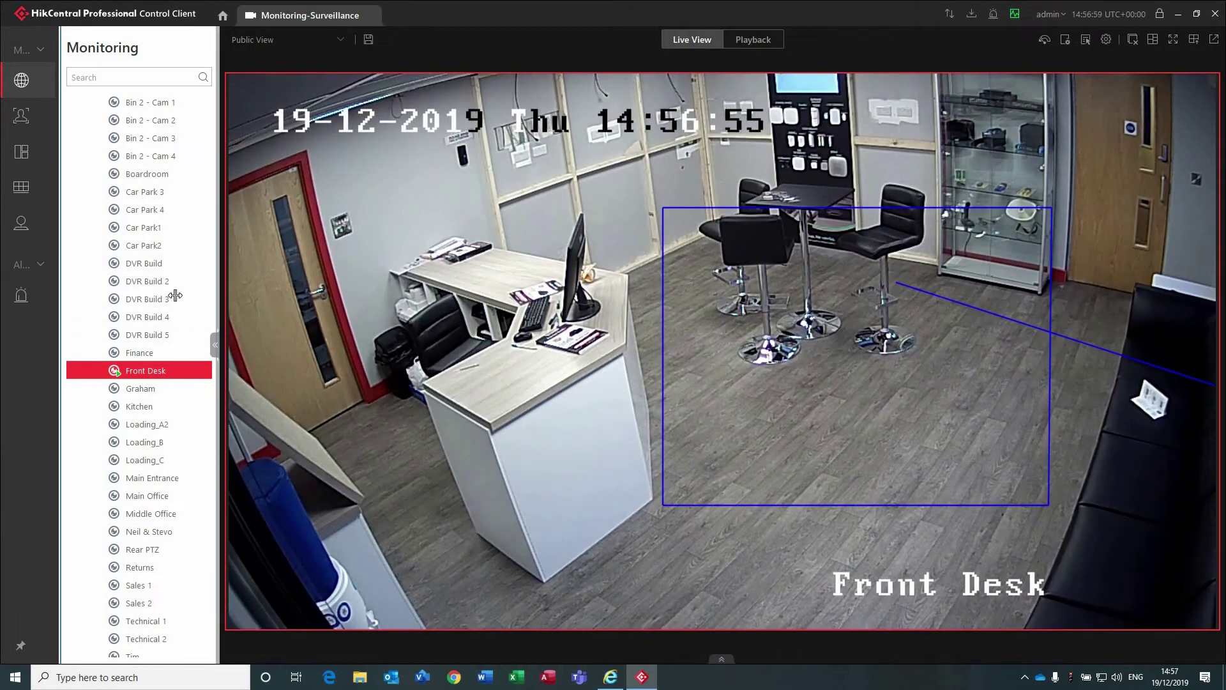
pyautogui.click(214, 344)
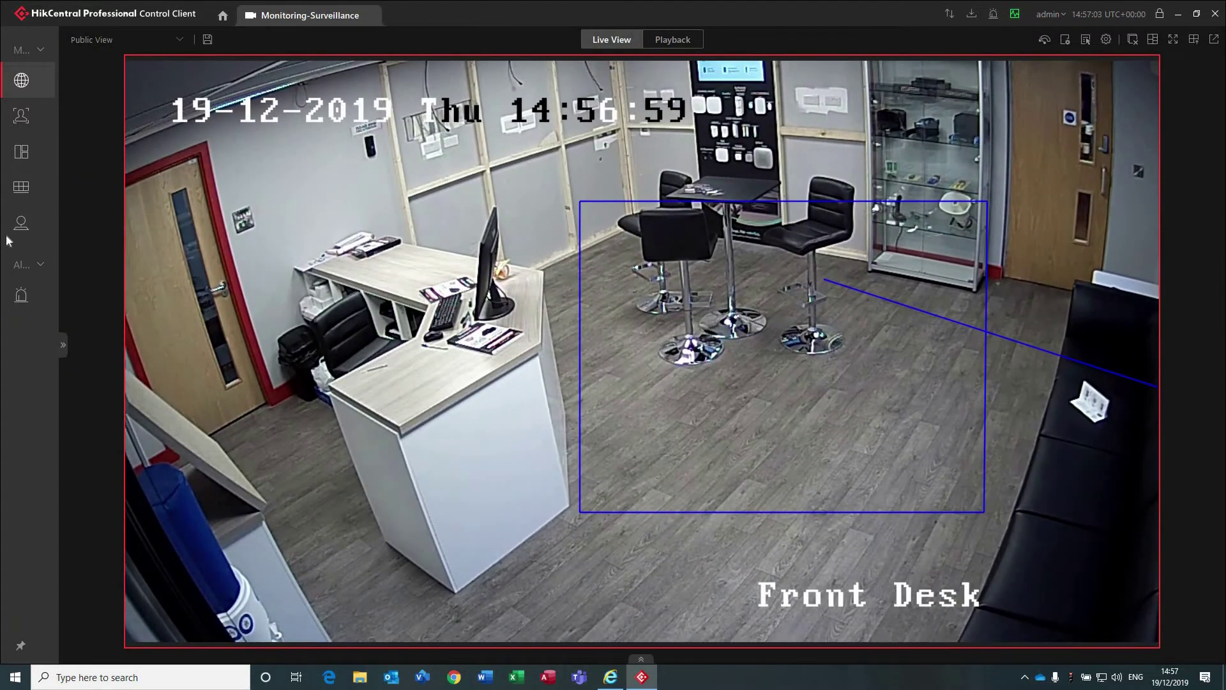
pyautogui.click(21, 187)
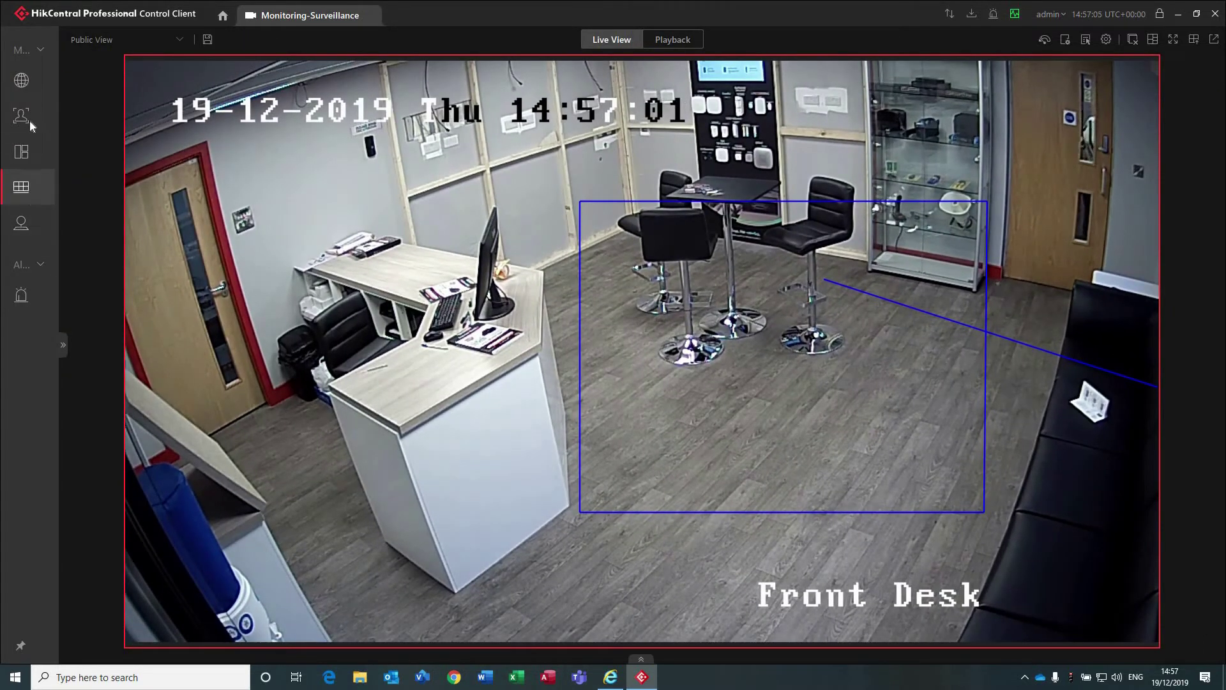
# Close the Monitoring tab and open the Alarm Center.
pyautogui.moveTo(363, 19)
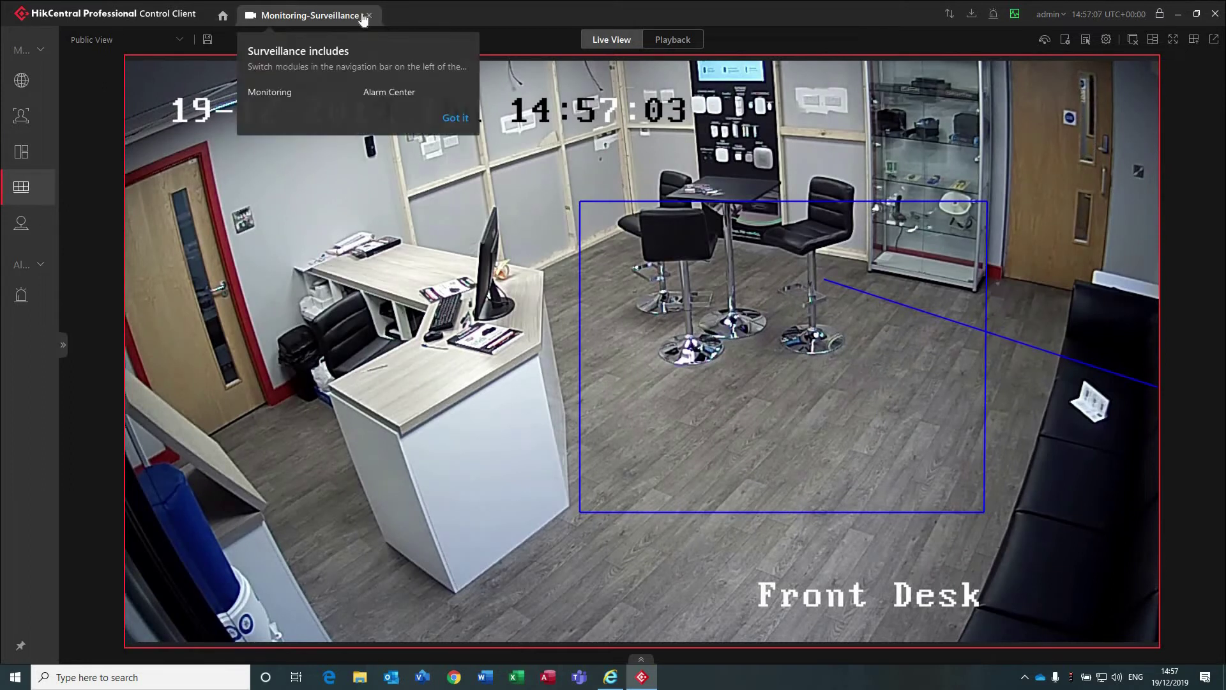
pyautogui.click(369, 15)
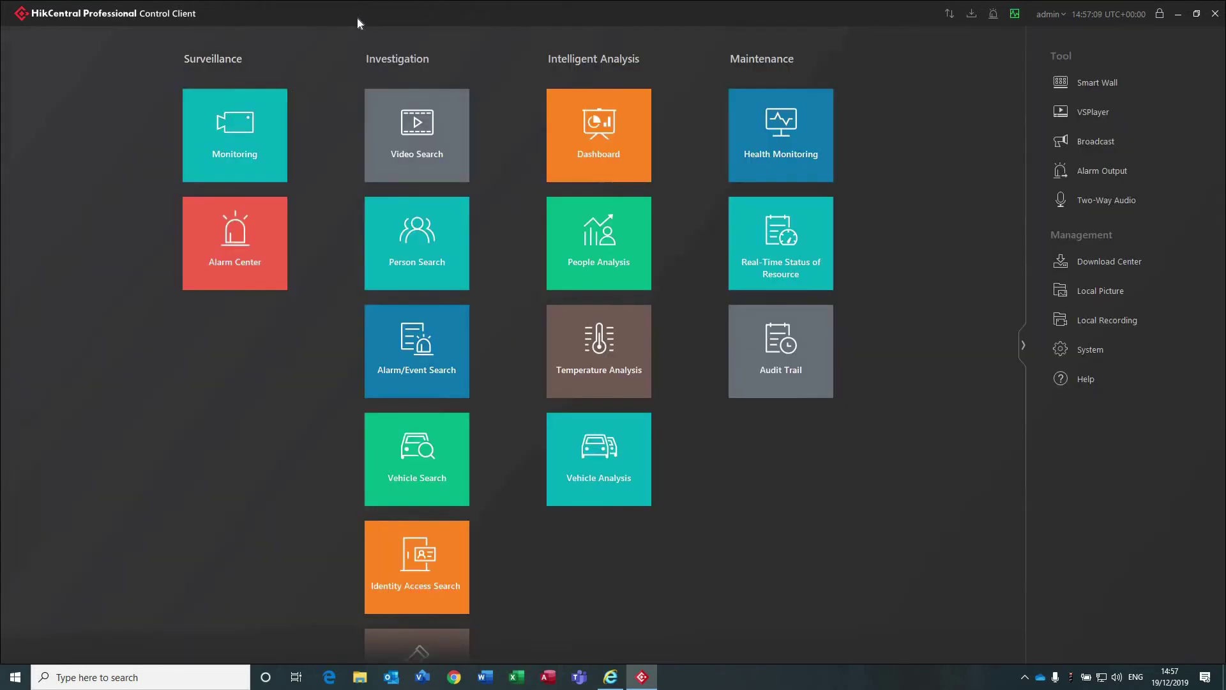
pyautogui.click(206, 251)
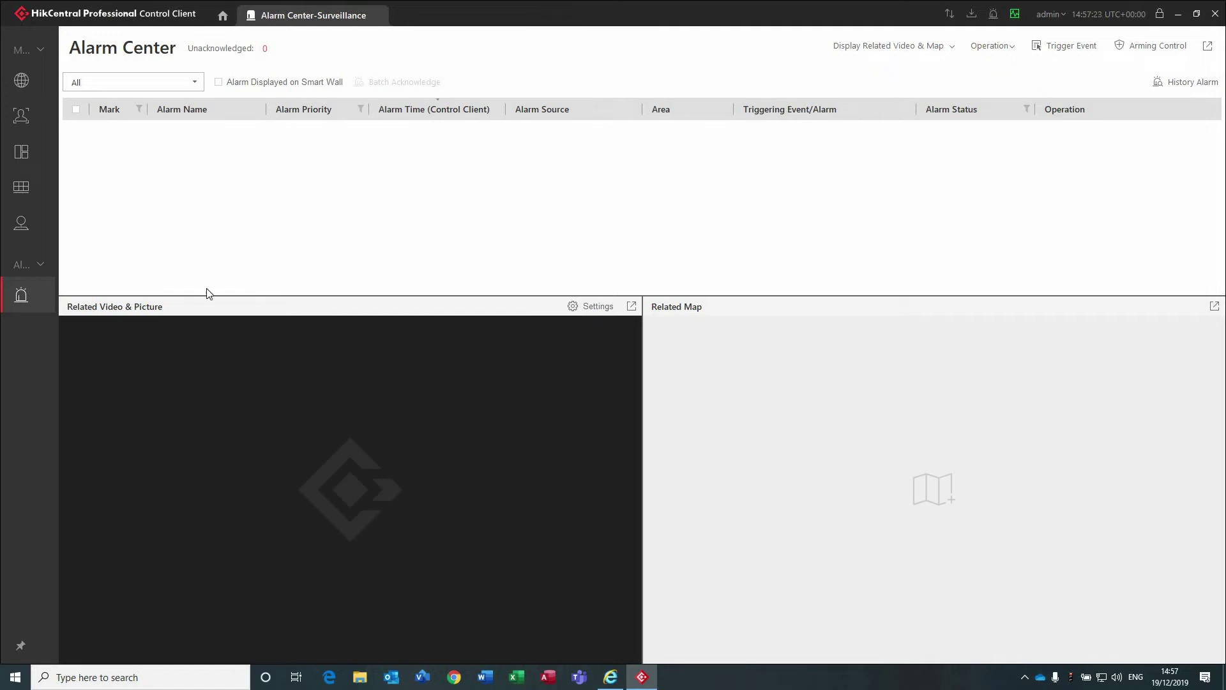
# Reopen Monitoring and browse the All Events, Face Comparison and Access Control event tabs, then go Home.
pyautogui.click(222, 19)
pyautogui.click(236, 134)
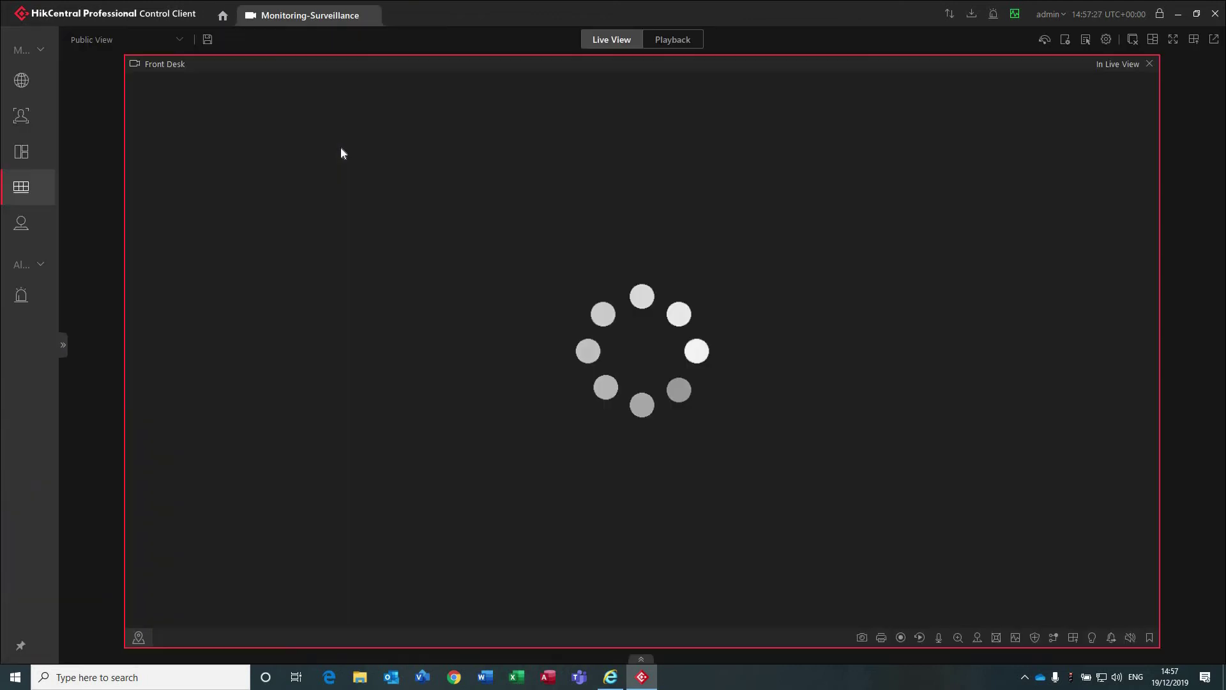
pyautogui.click(642, 660)
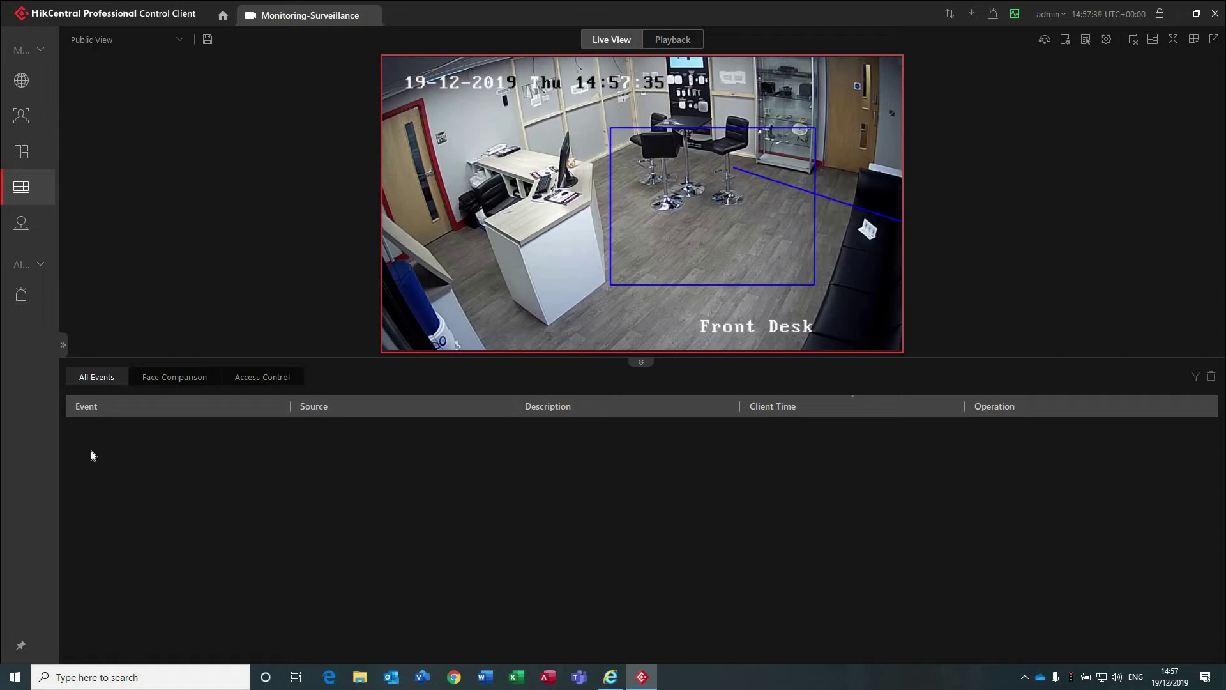
pyautogui.click(180, 373)
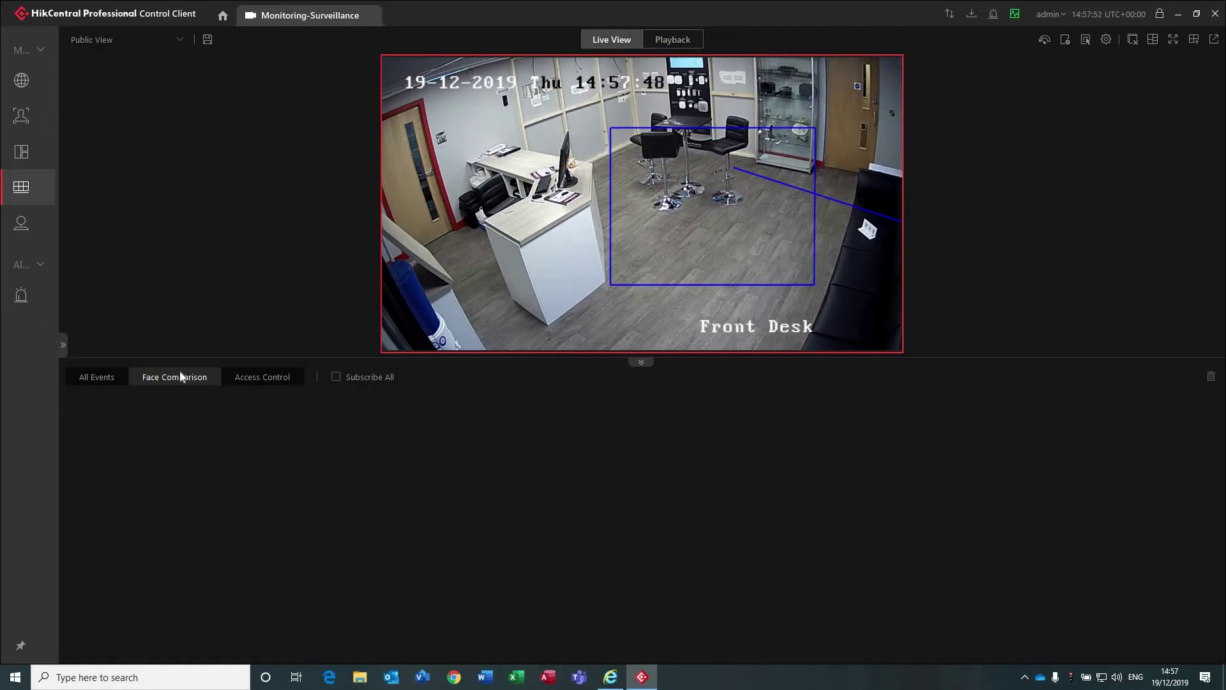
pyautogui.click(238, 376)
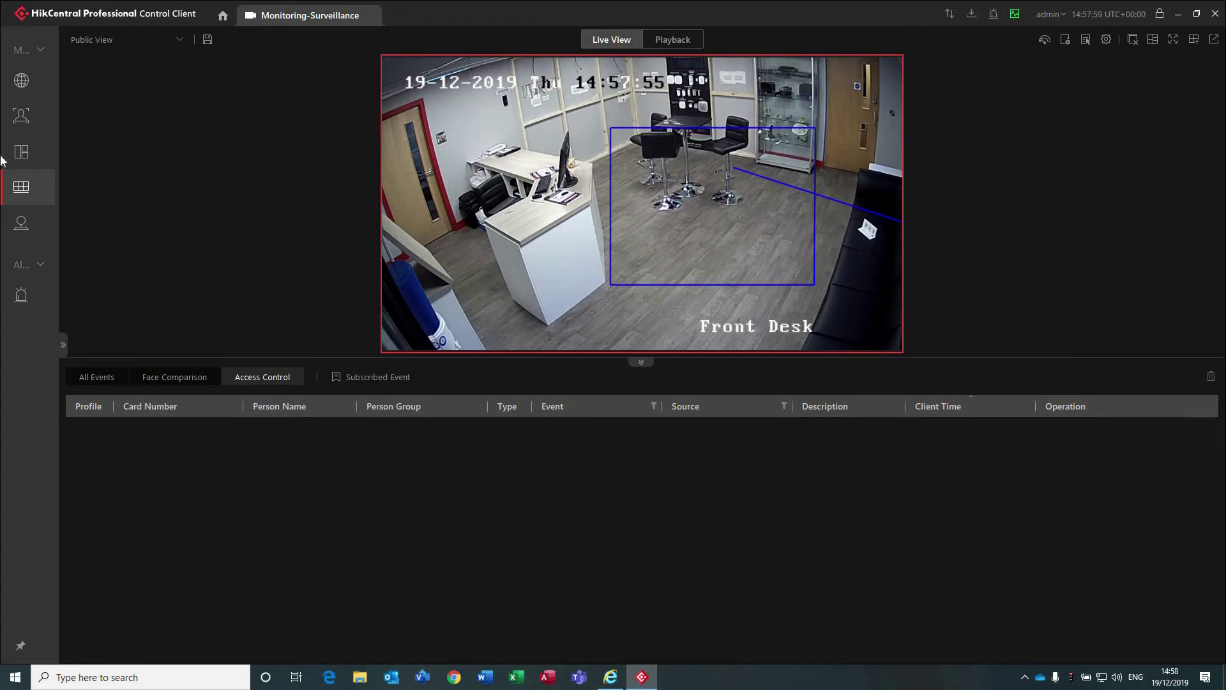
pyautogui.click(234, 22)
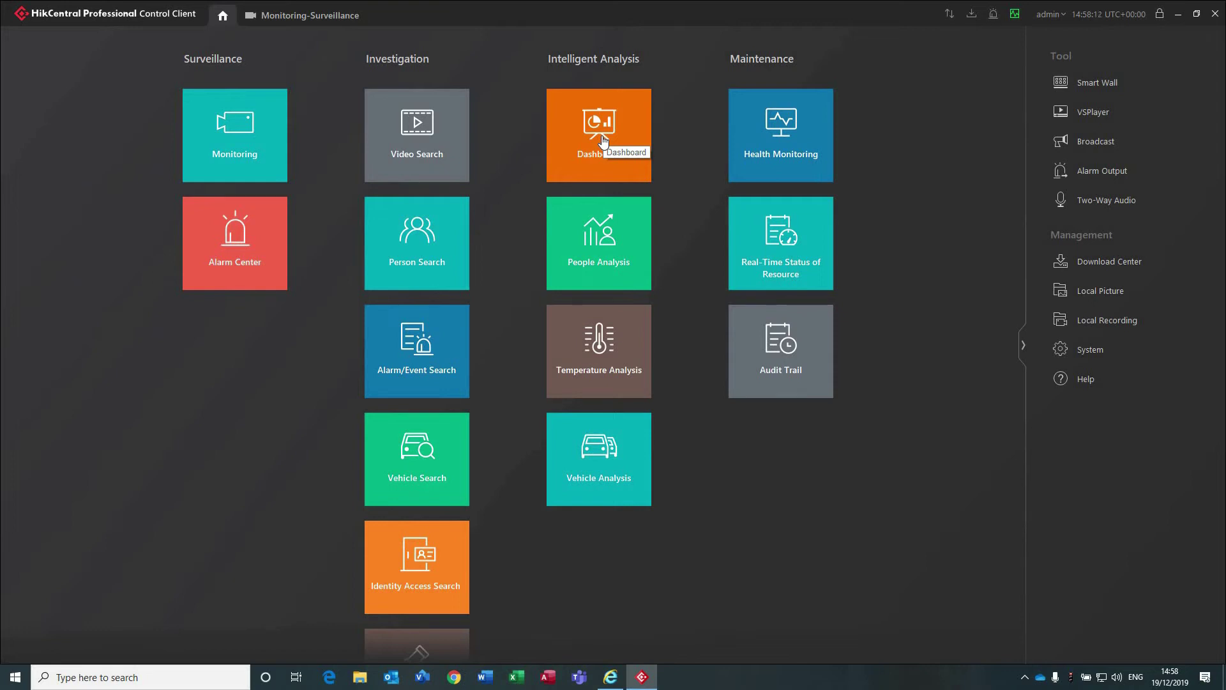
# Open the Intelligent Analysis Dashboard showing NewDashboard's HikCentral Training Report enter/exit chart.
pyautogui.click(601, 140)
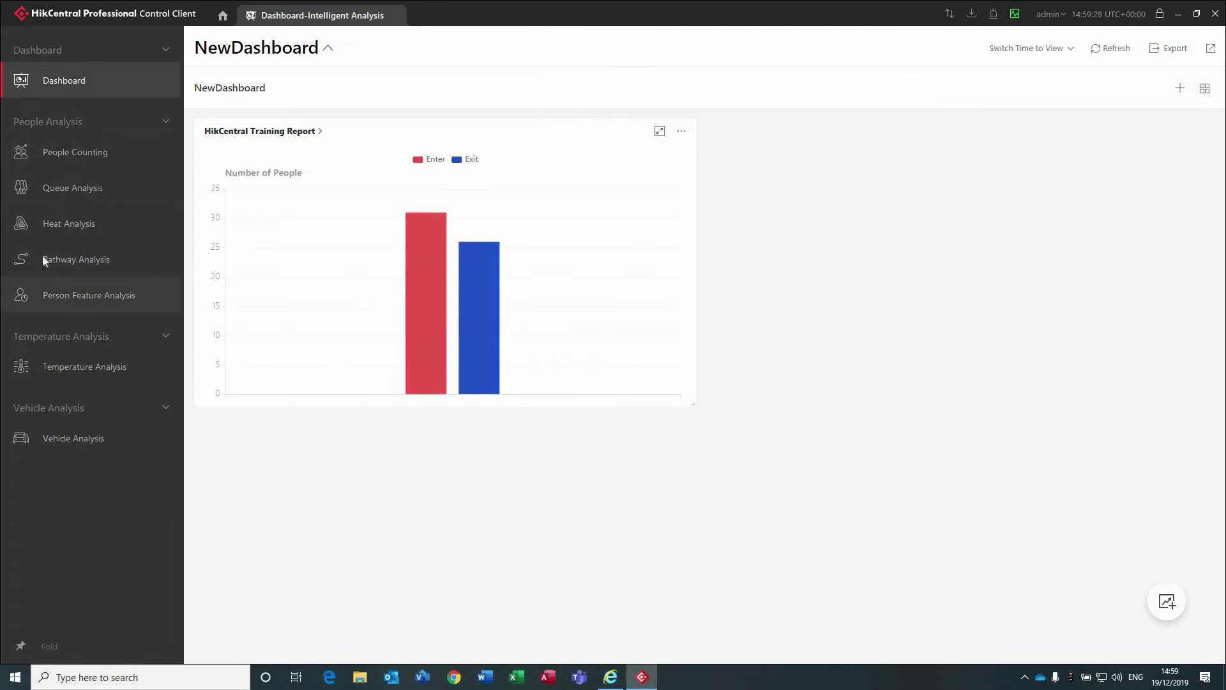
# Generate yesterday's People Counting report for the Fisheye Camera.
pyautogui.click(78, 156)
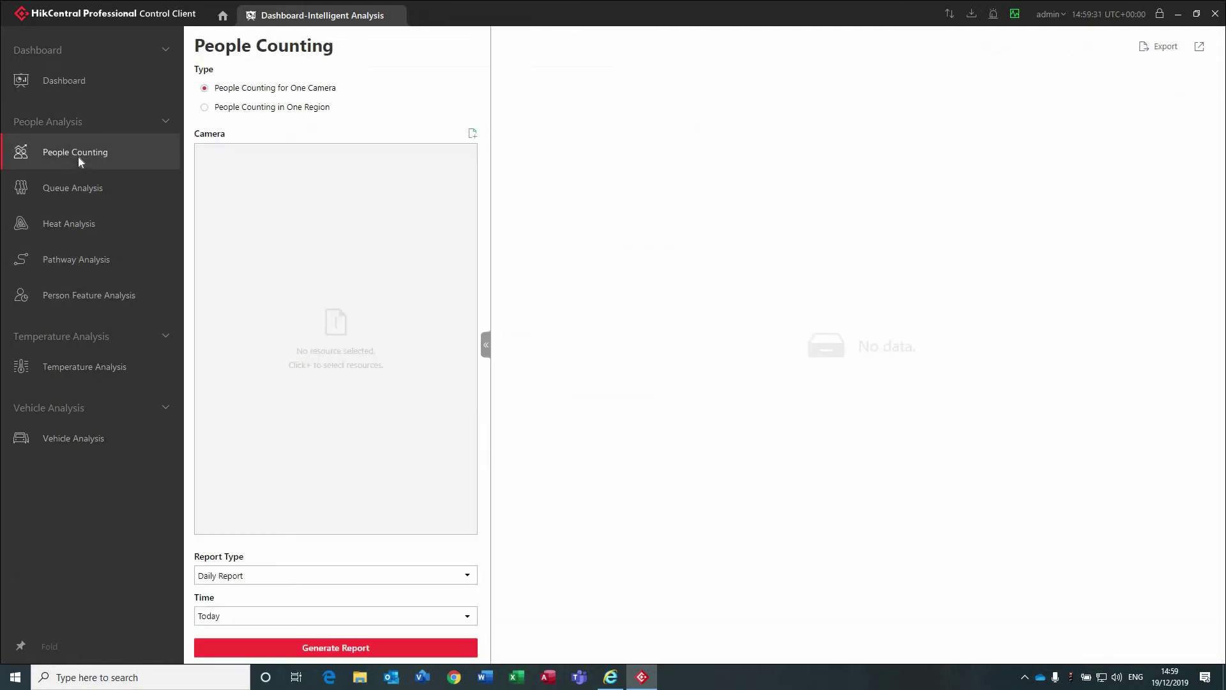
pyautogui.click(472, 135)
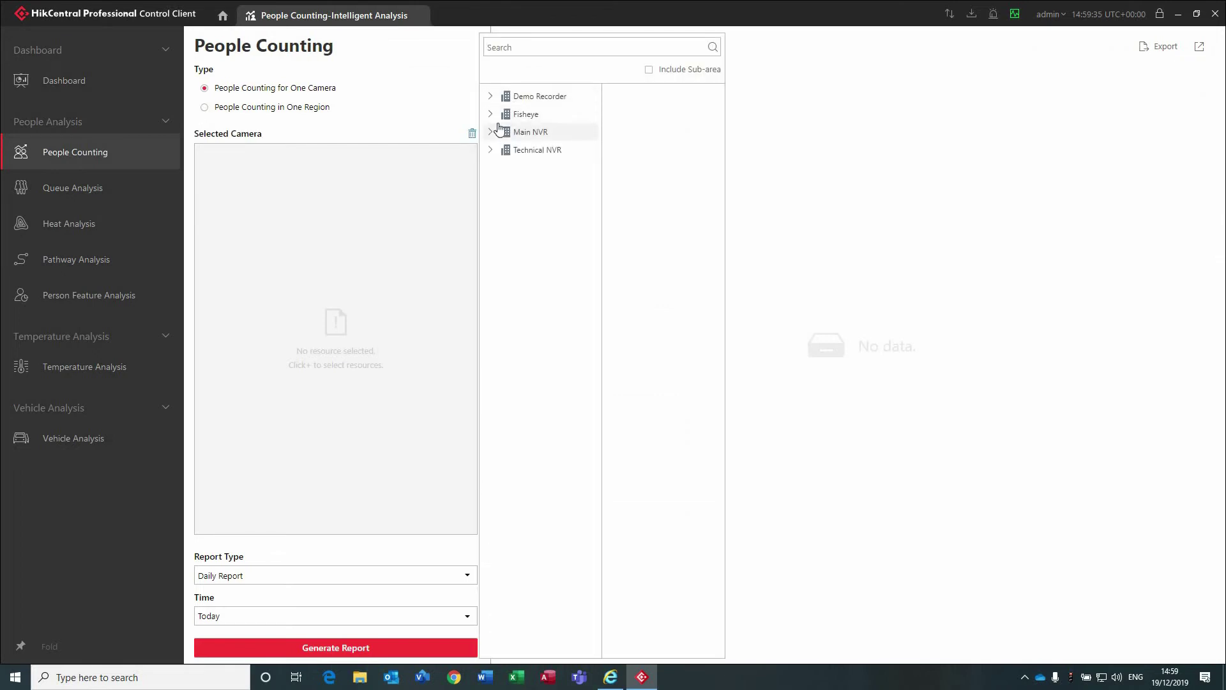
pyautogui.click(515, 116)
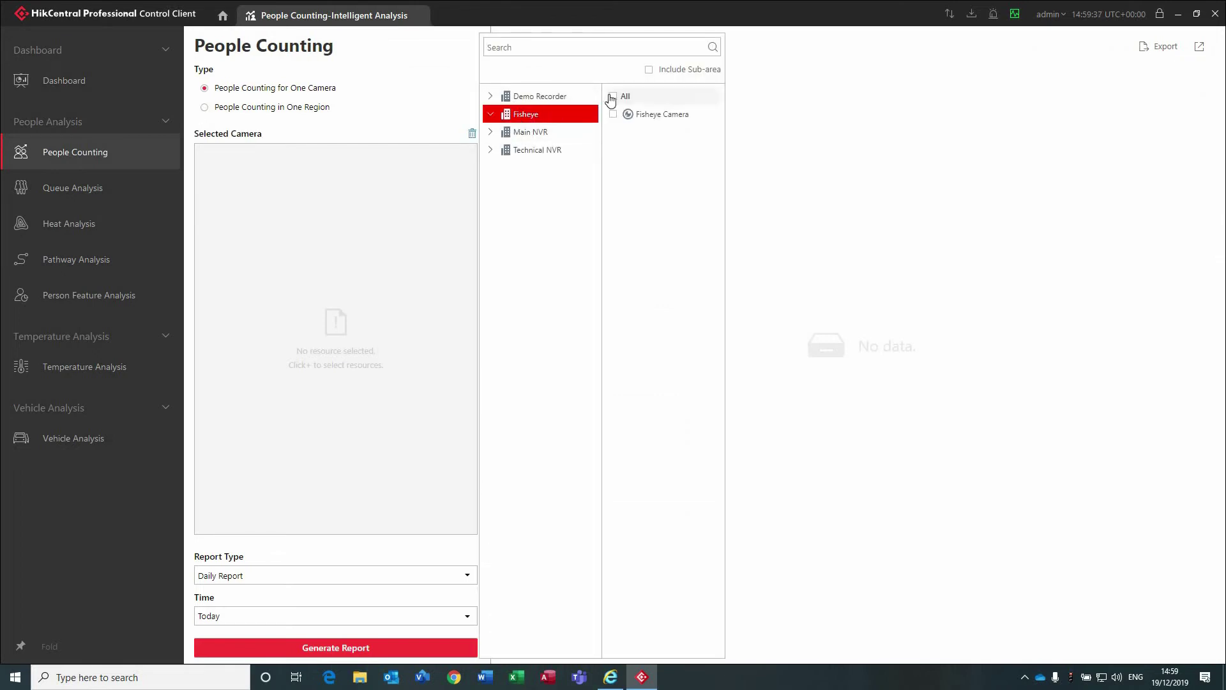
pyautogui.click(613, 114)
pyautogui.click(274, 616)
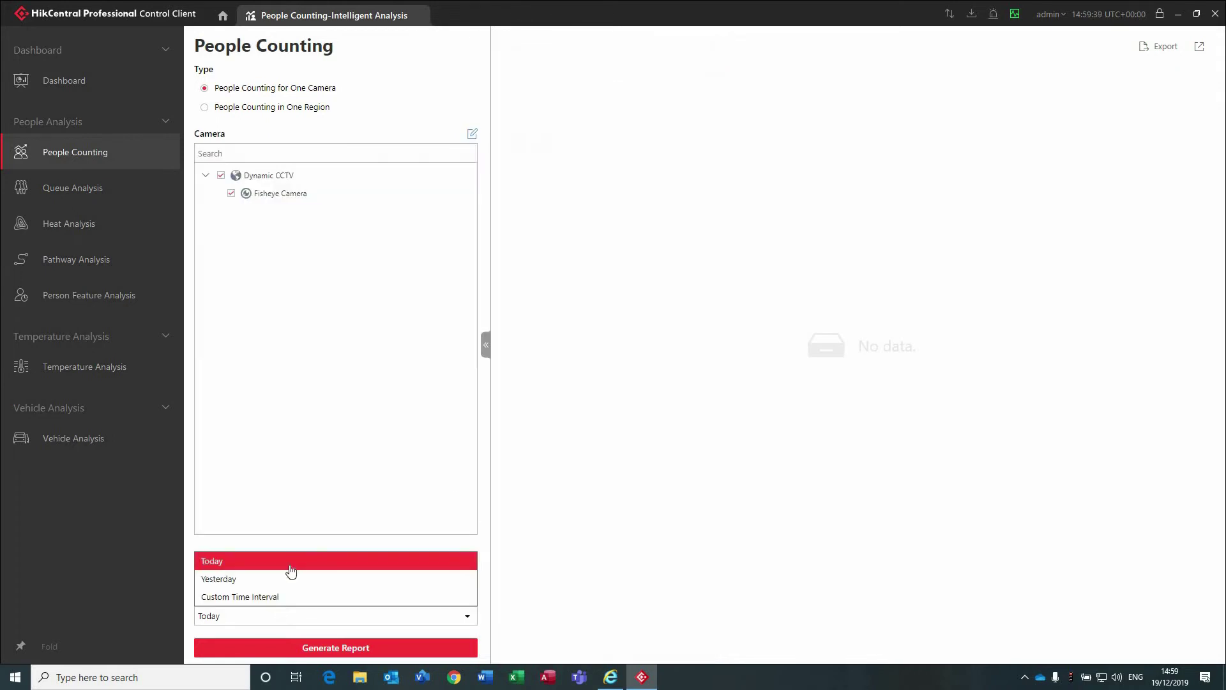
pyautogui.click(275, 580)
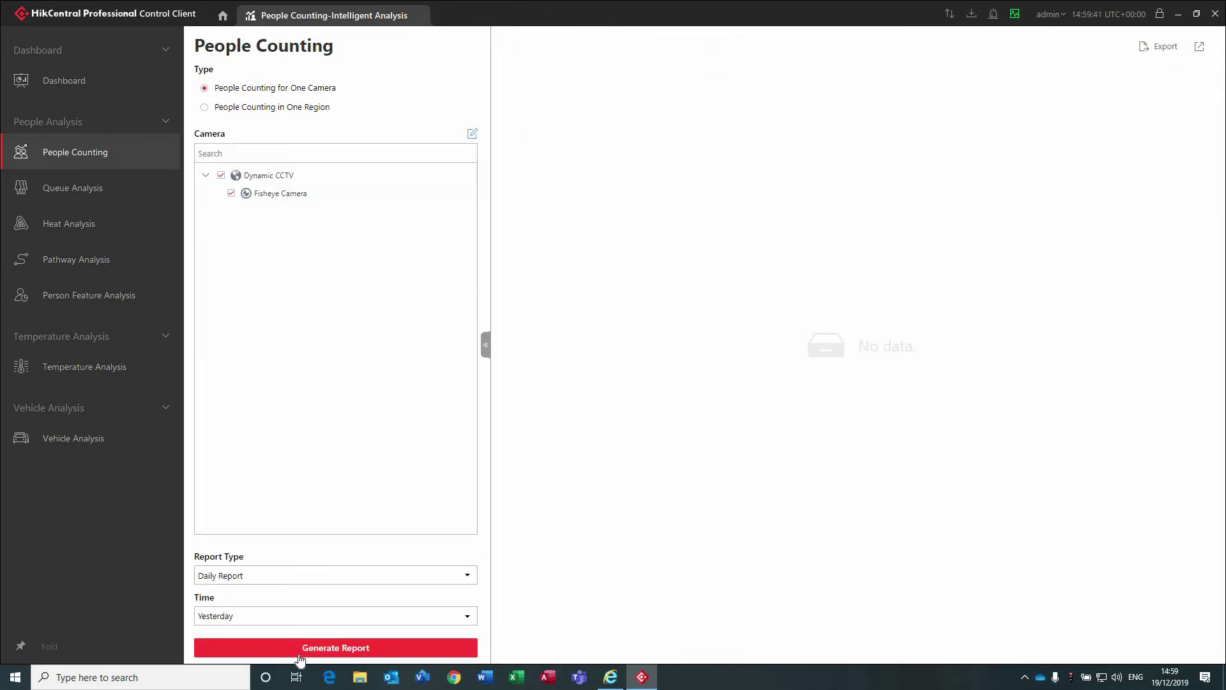
pyautogui.click(301, 649)
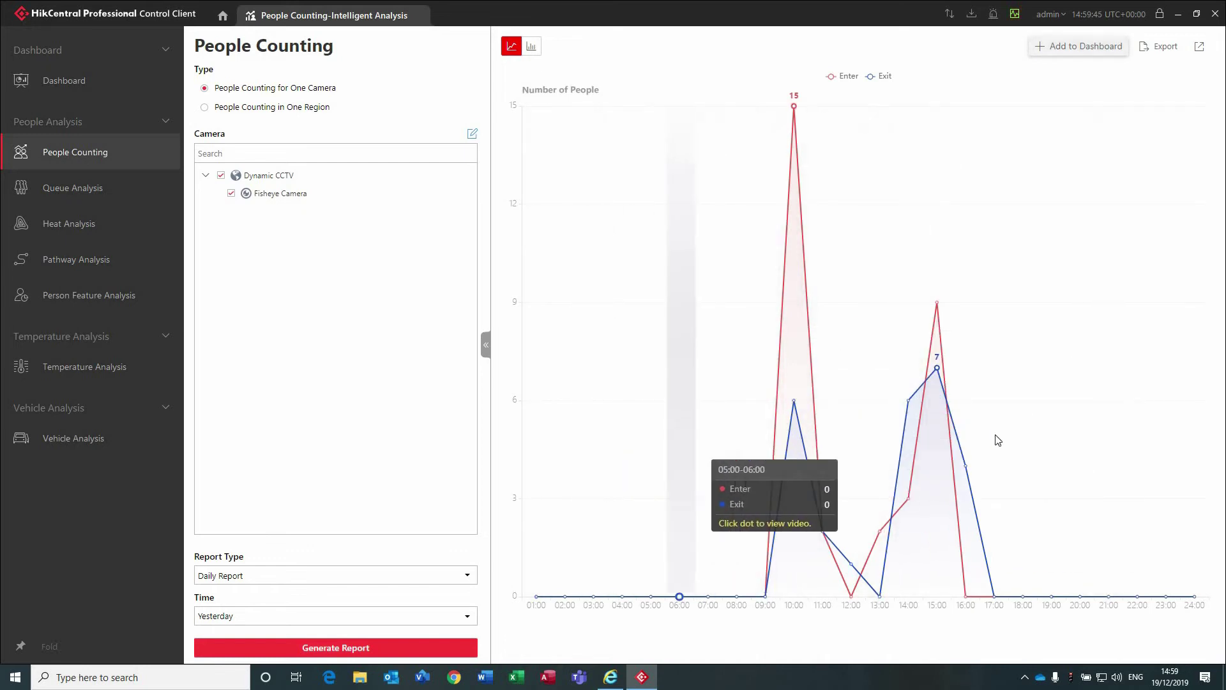
# Switch the People Counting report type to Monthly Report and regenerate it.
pyautogui.click(344, 616)
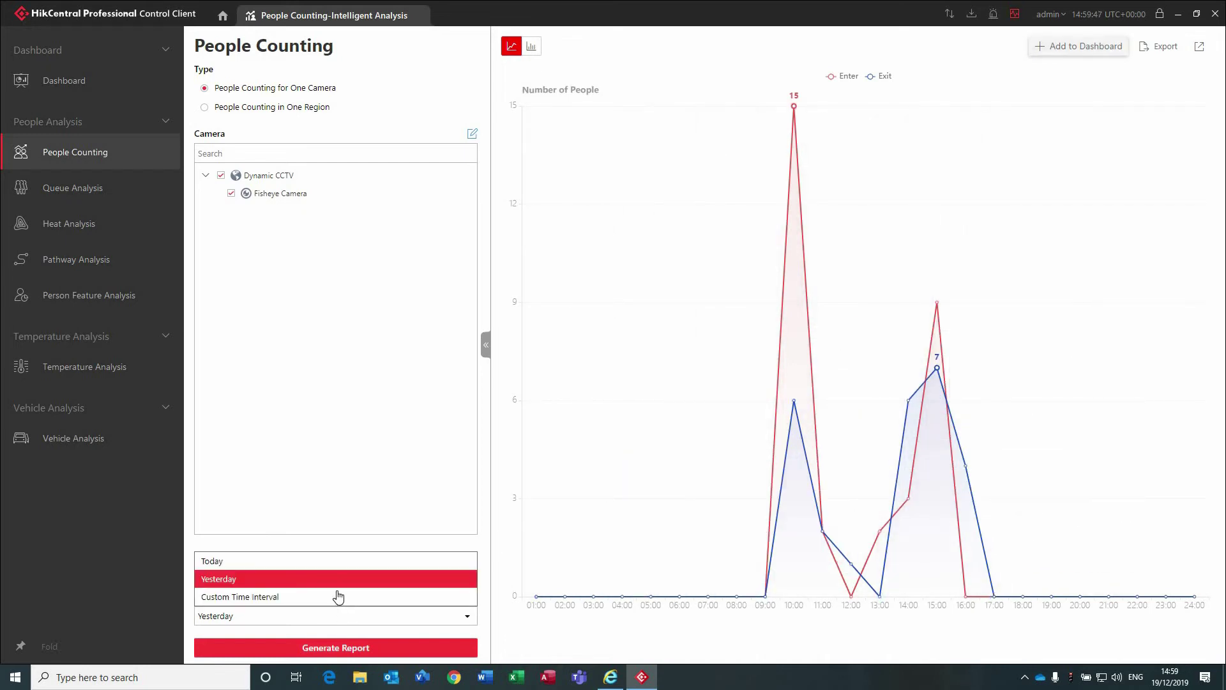
pyautogui.click(318, 579)
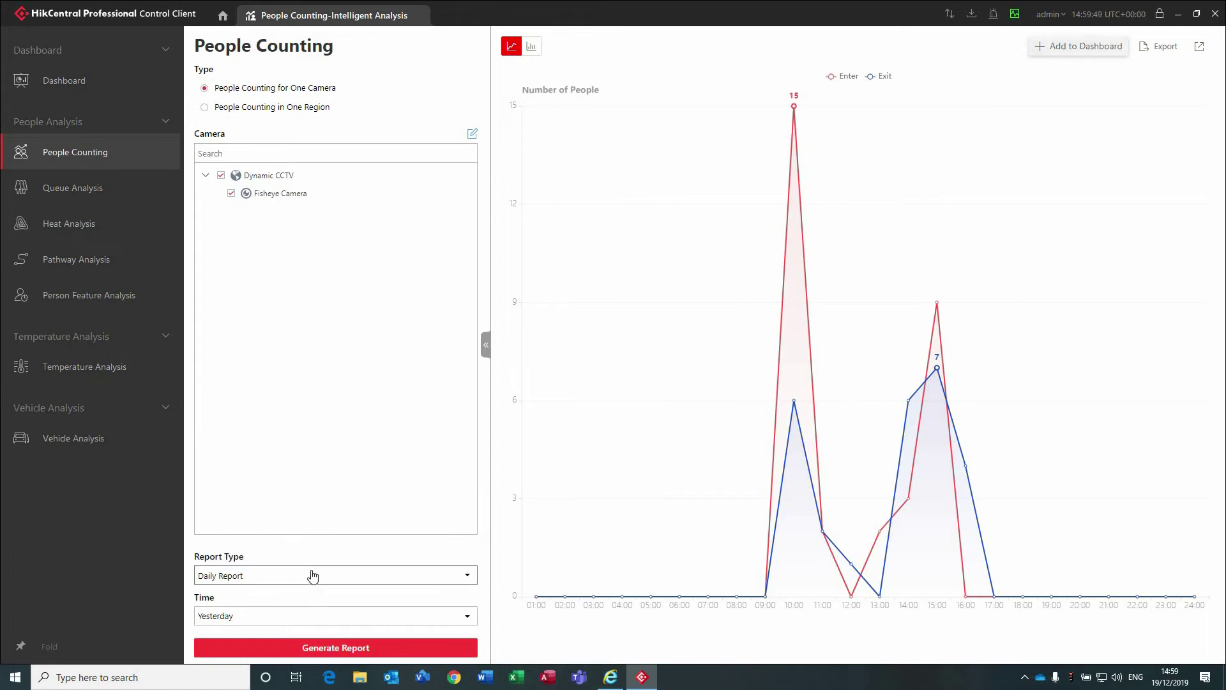
pyautogui.click(309, 576)
pyautogui.click(298, 523)
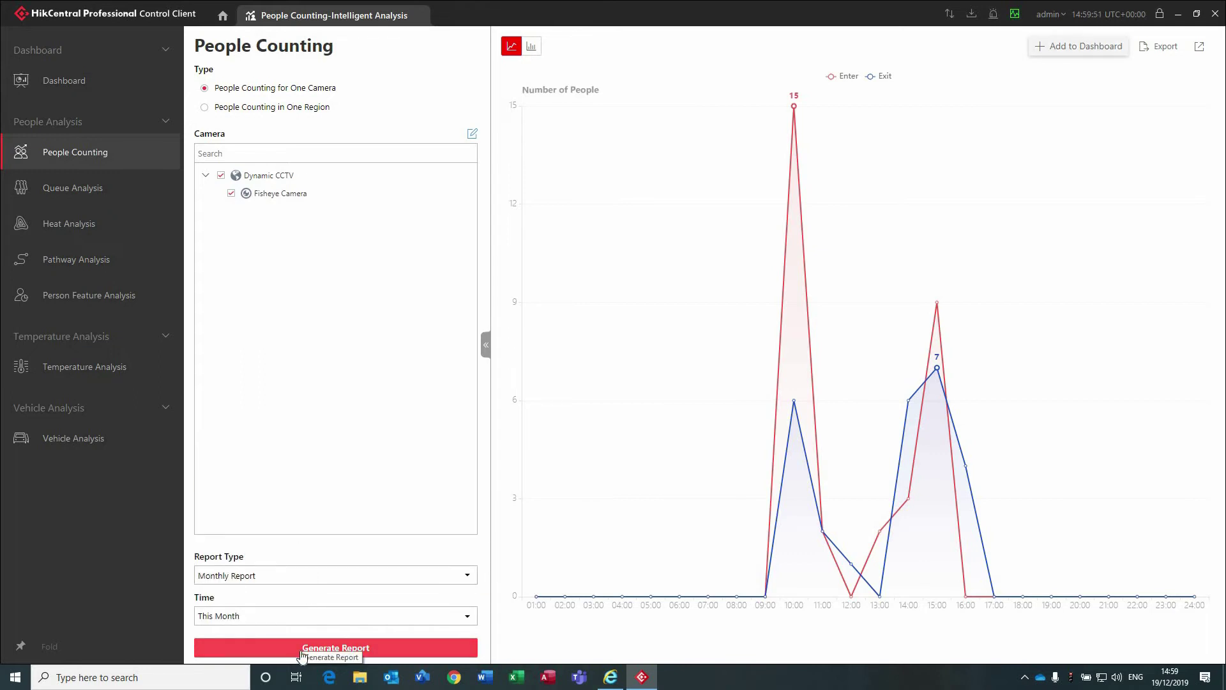
pyautogui.click(300, 650)
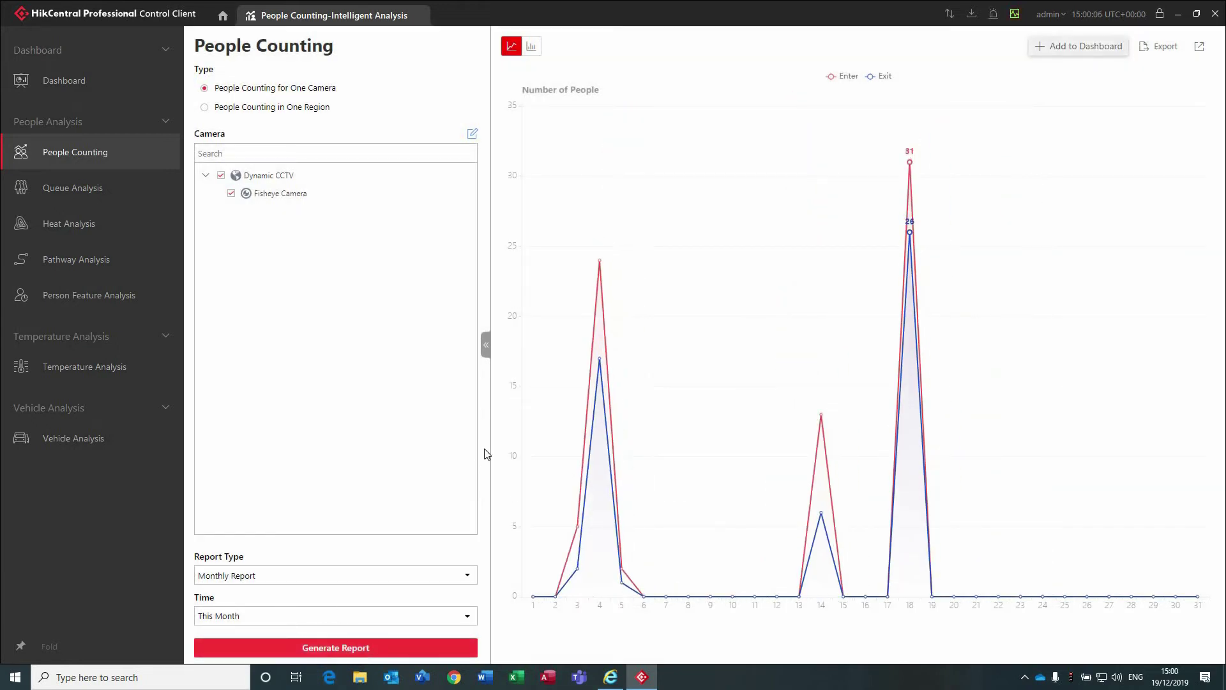
# Review the report's export panel and Time options, then close it without exporting.
pyautogui.moveTo(598, 323)
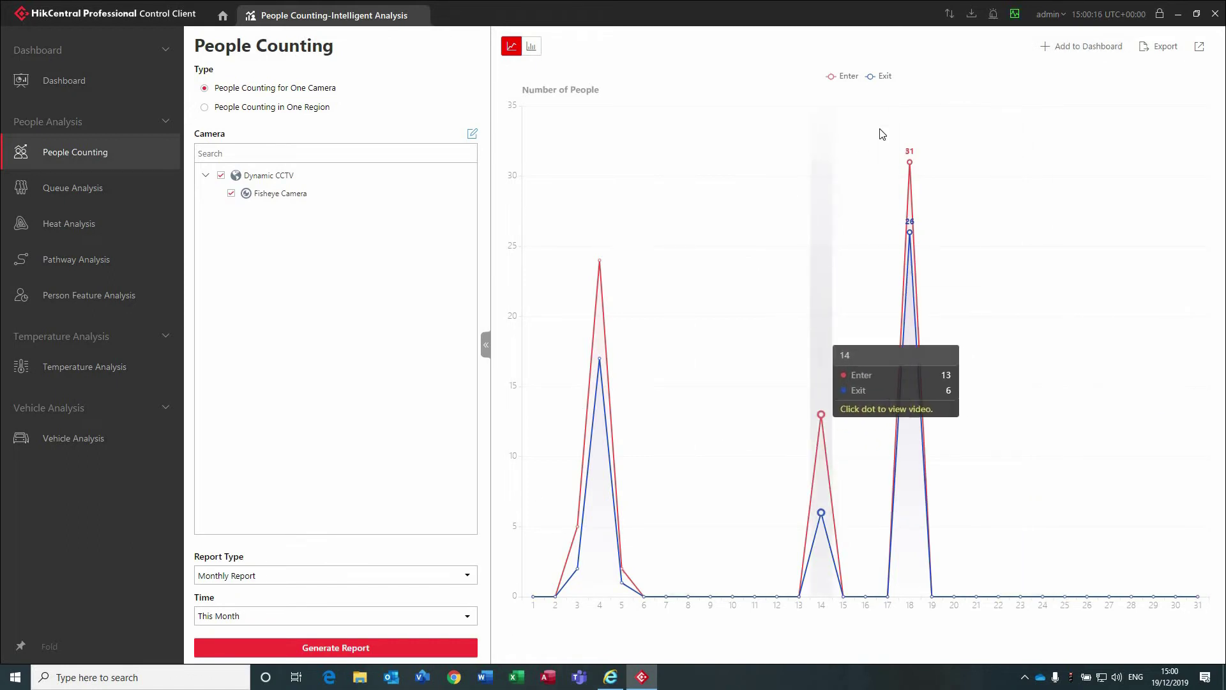
pyautogui.click(1152, 49)
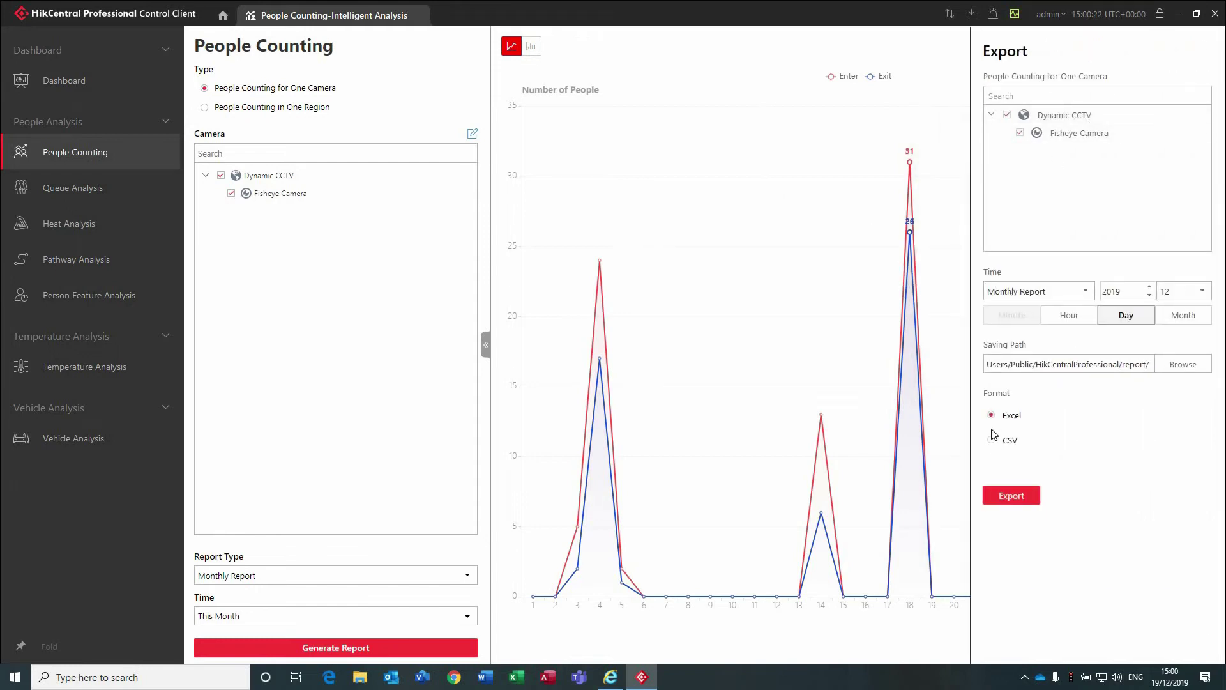
pyautogui.click(1033, 296)
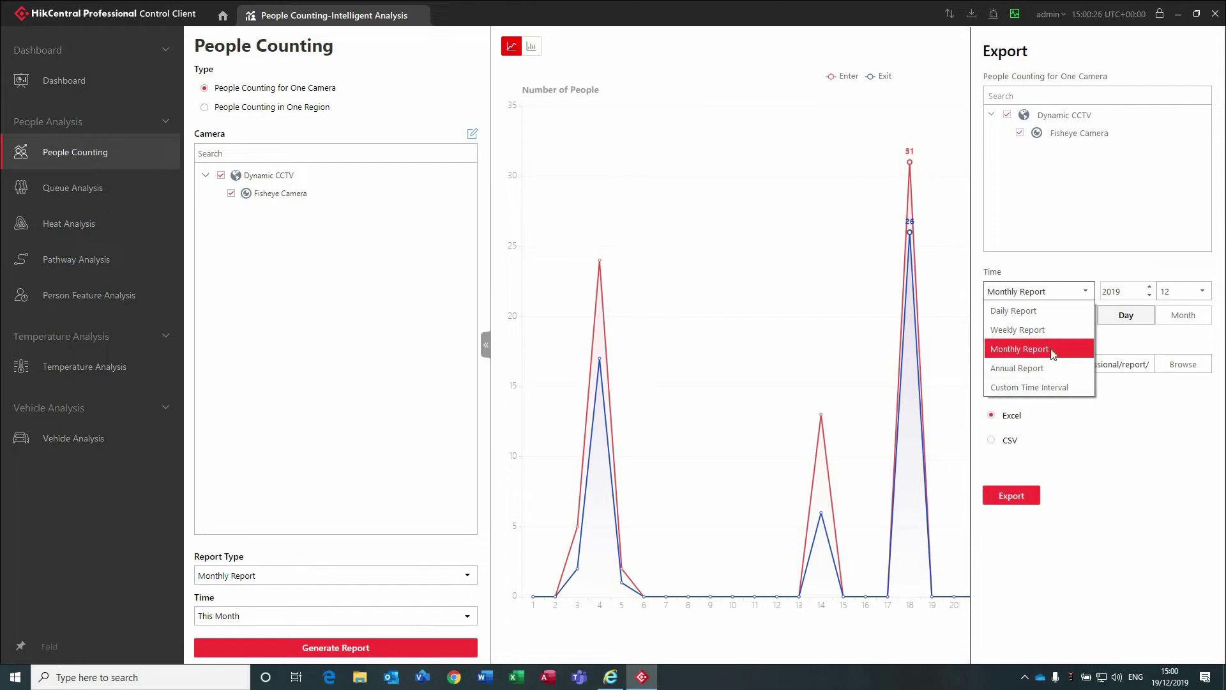
pyautogui.click(797, 99)
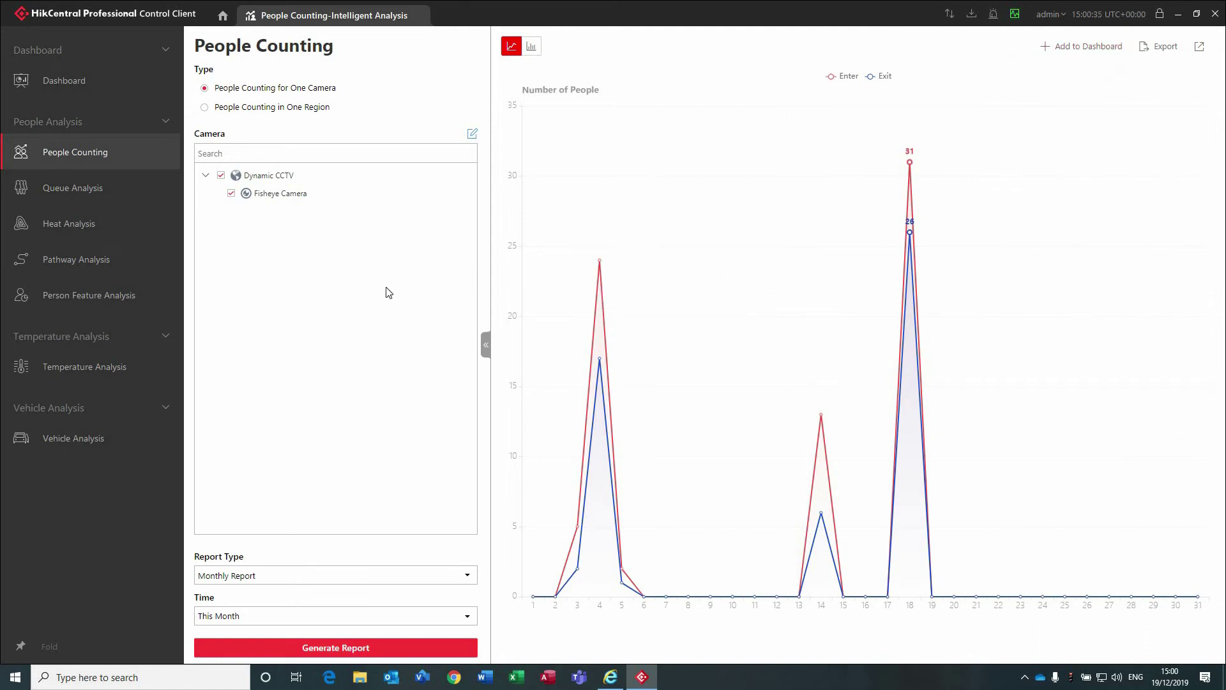
# In Heat Analysis, generate a People Amount heat map of Fisheye Camera for Yesterday.
pyautogui.click(100, 225)
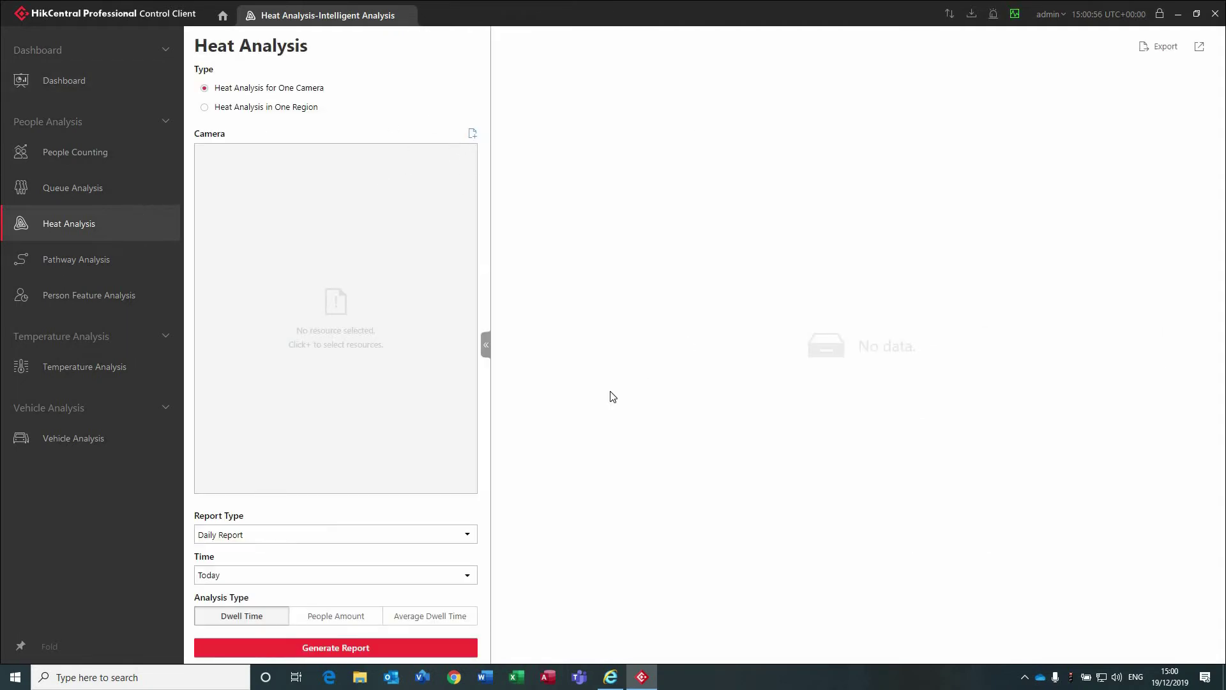
pyautogui.click(470, 136)
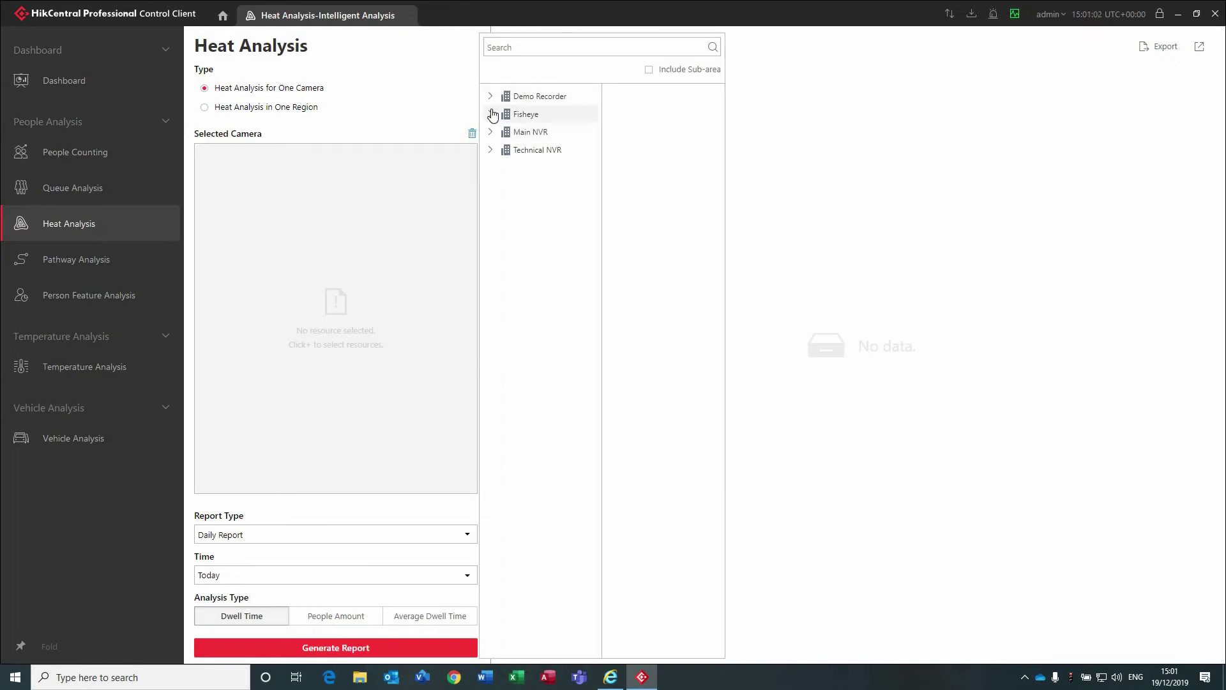
pyautogui.click(492, 116)
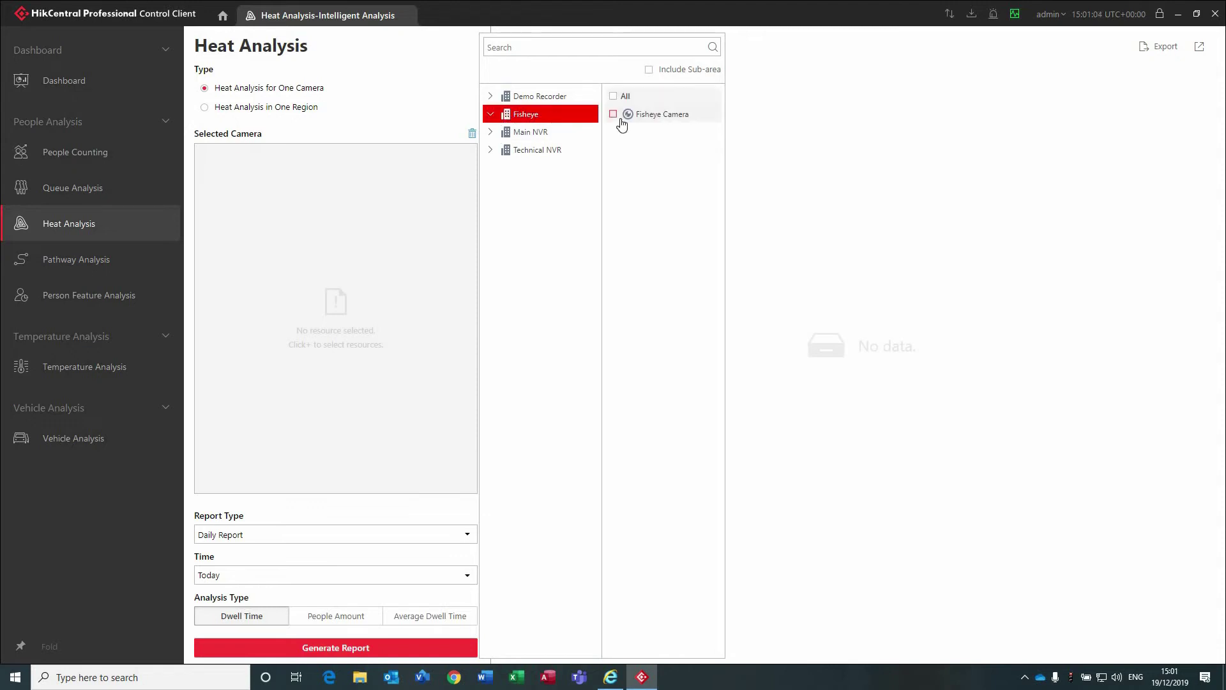
pyautogui.click(613, 114)
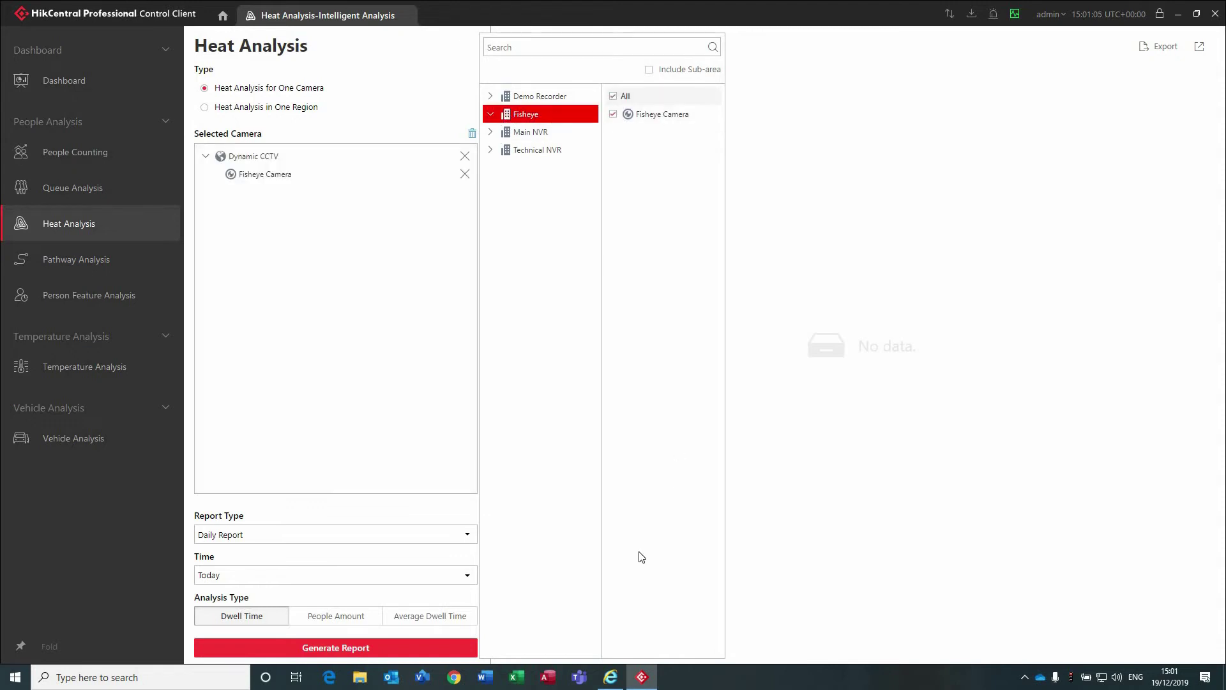
pyautogui.click(332, 617)
pyautogui.click(288, 575)
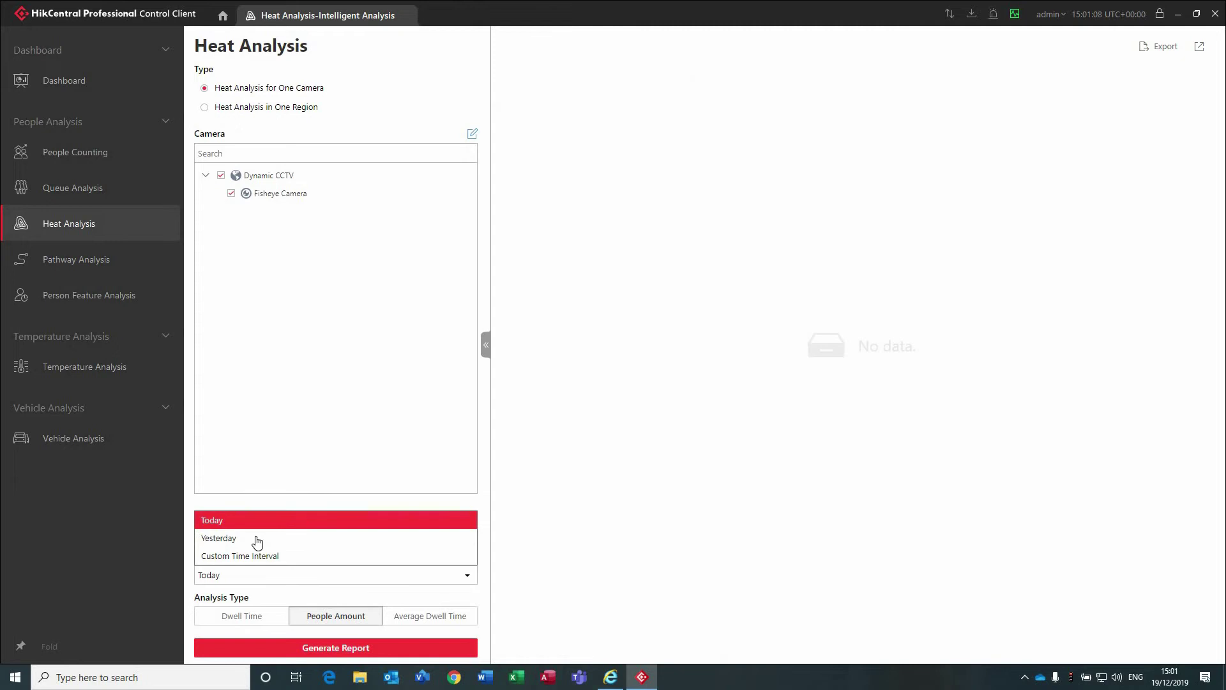
pyautogui.click(262, 540)
pyautogui.click(354, 654)
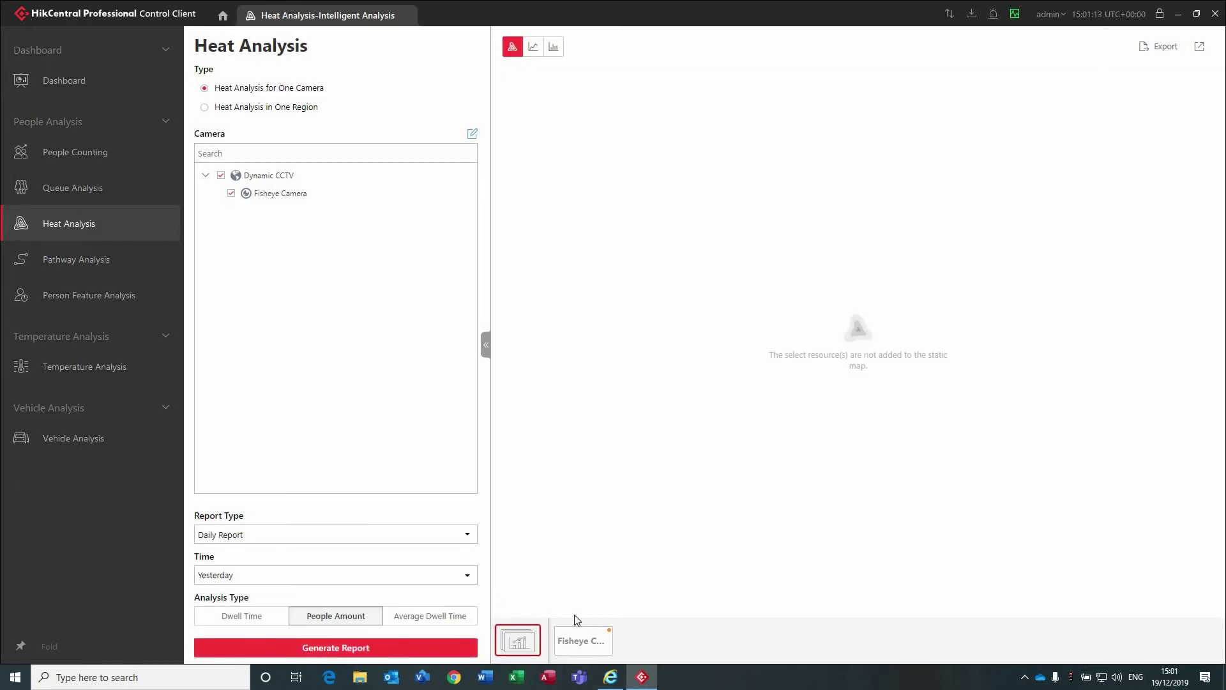
pyautogui.click(578, 636)
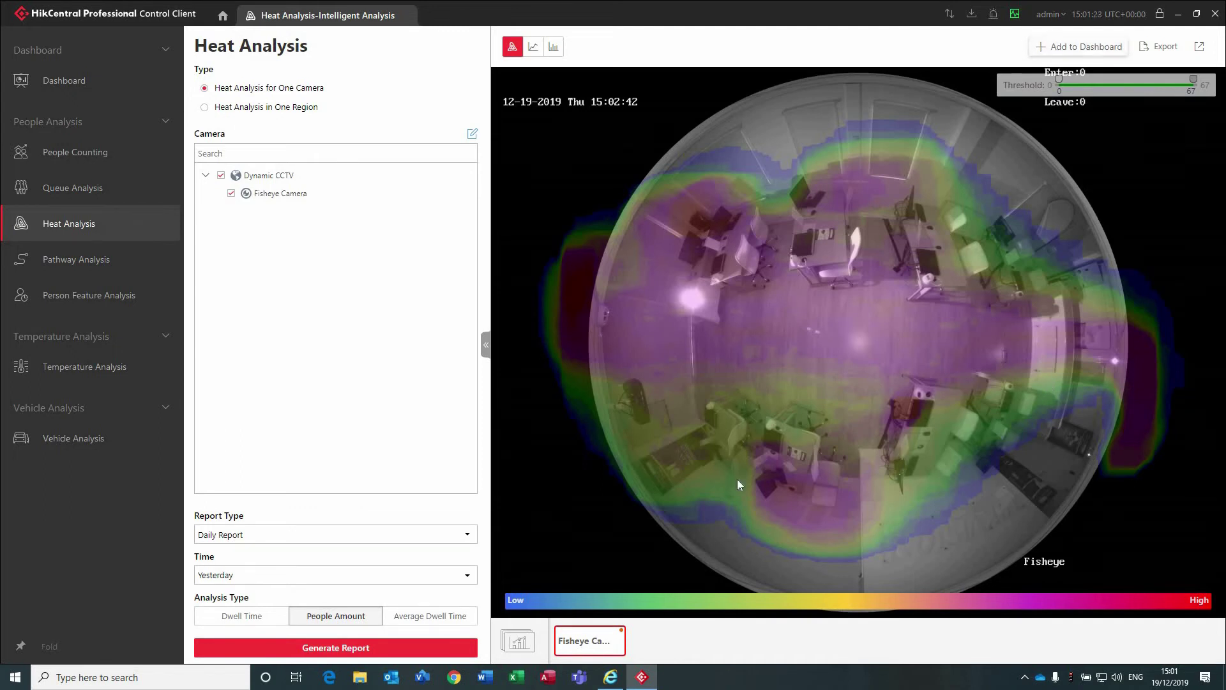
# Regenerate the Fisheye heat map as a Monthly Report.
pyautogui.click(411, 536)
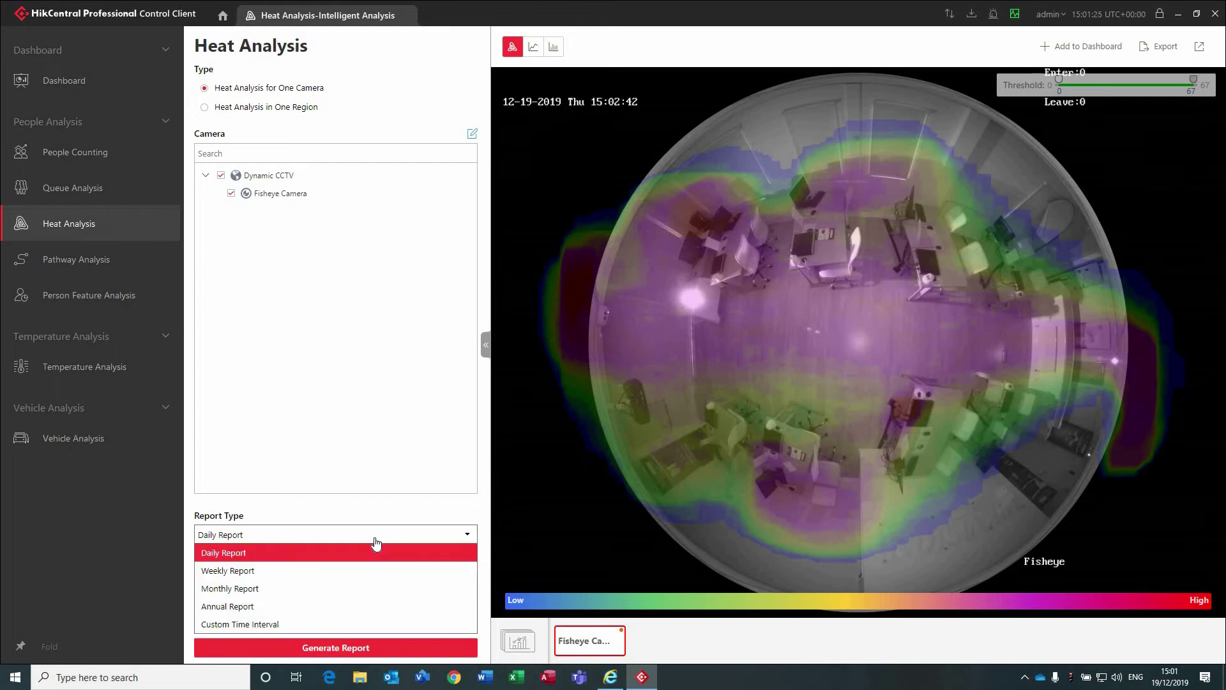
pyautogui.click(277, 586)
pyautogui.click(335, 648)
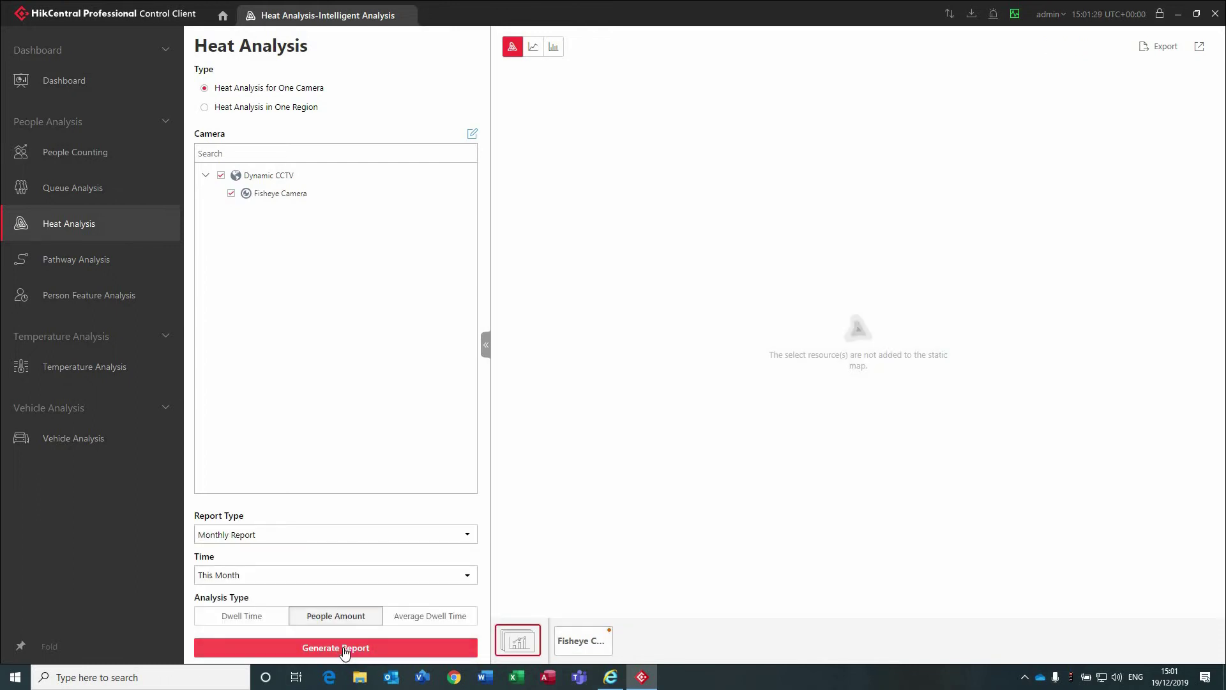
pyautogui.click(594, 641)
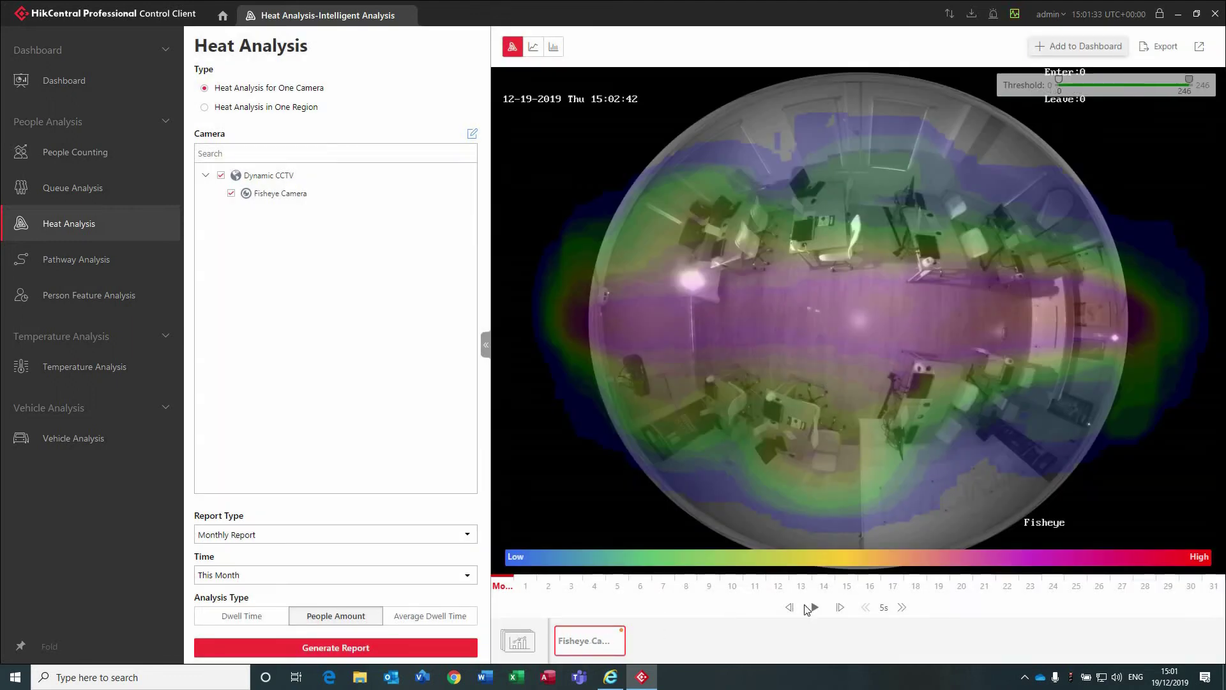
# Play the monthly heat map, jump to day 14, then move on to Vehicle Analysis.
pyautogui.click(814, 608)
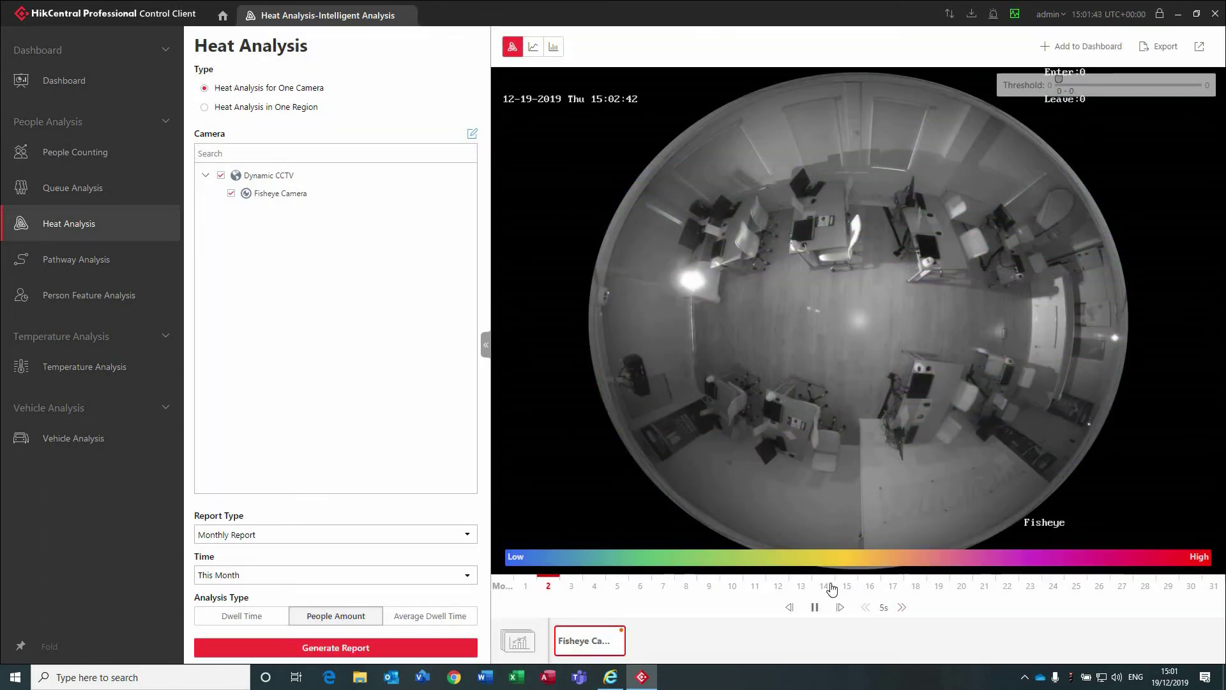
pyautogui.click(832, 588)
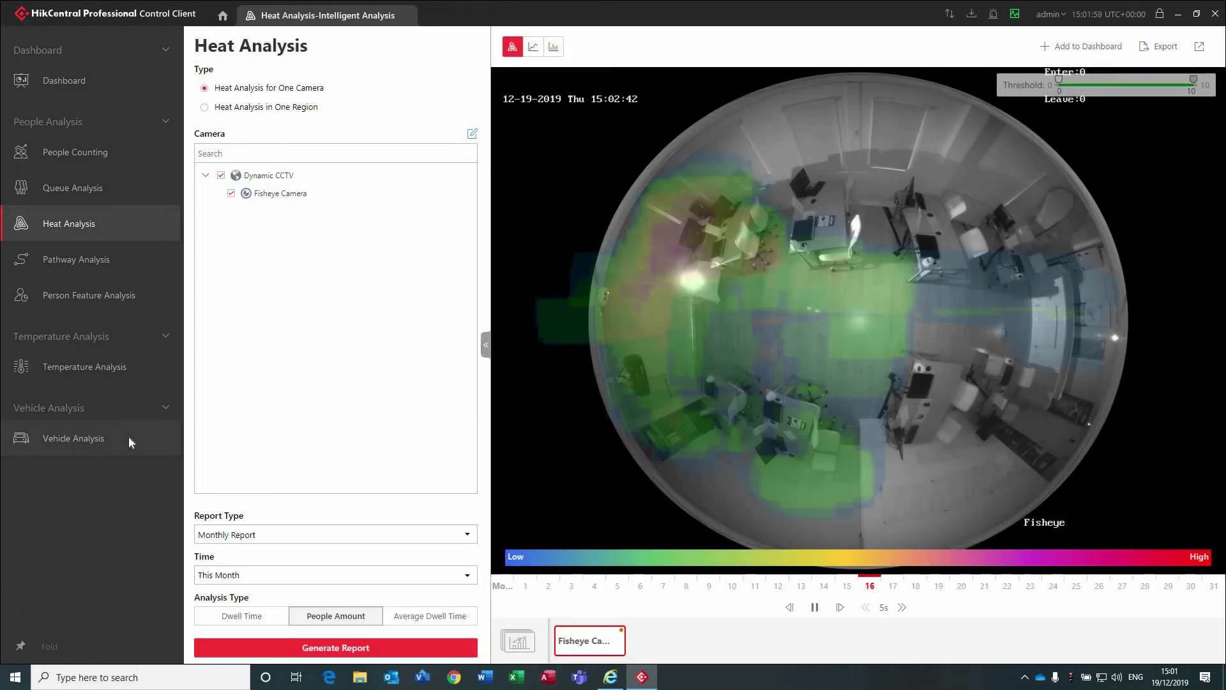
pyautogui.click(63, 442)
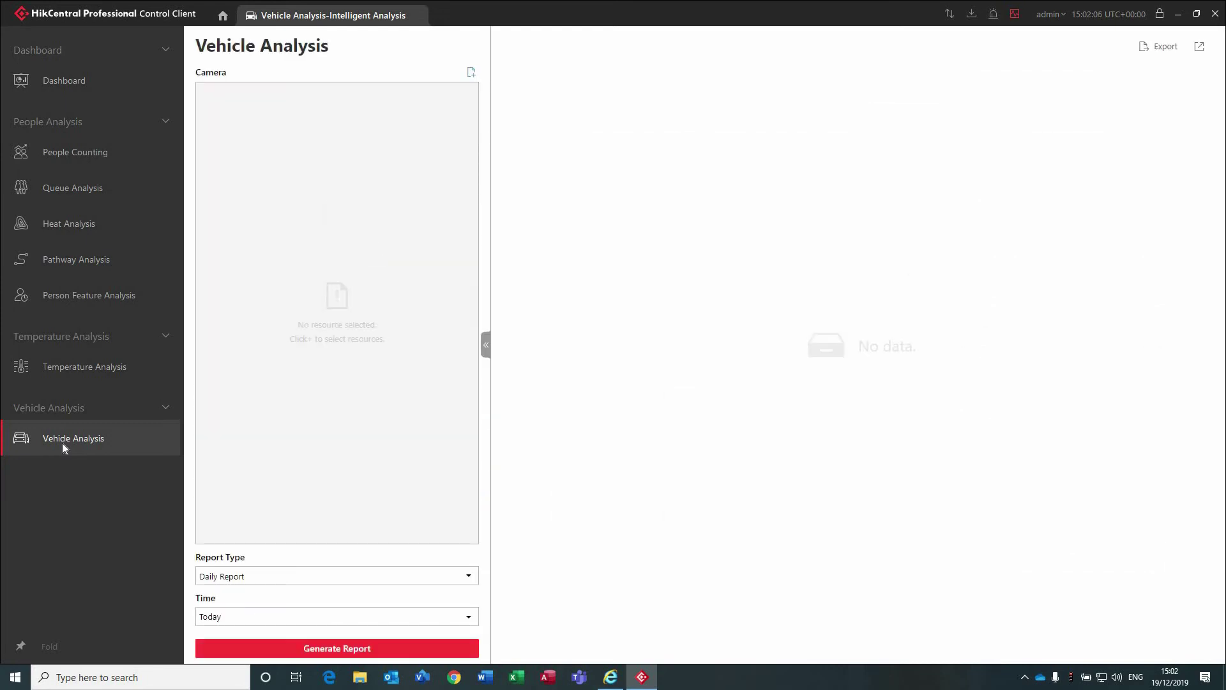
# Generate today's vehicle count report for the ANPR_Technical NVR camera.
pyautogui.click(472, 72)
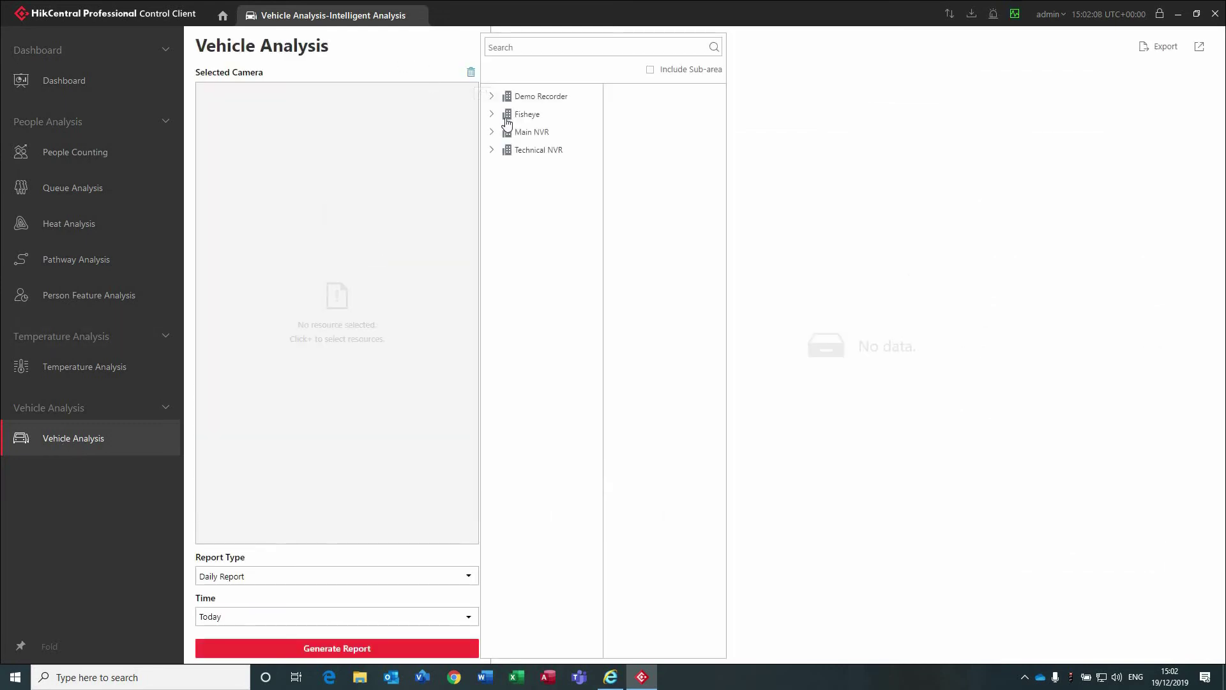
pyautogui.click(493, 115)
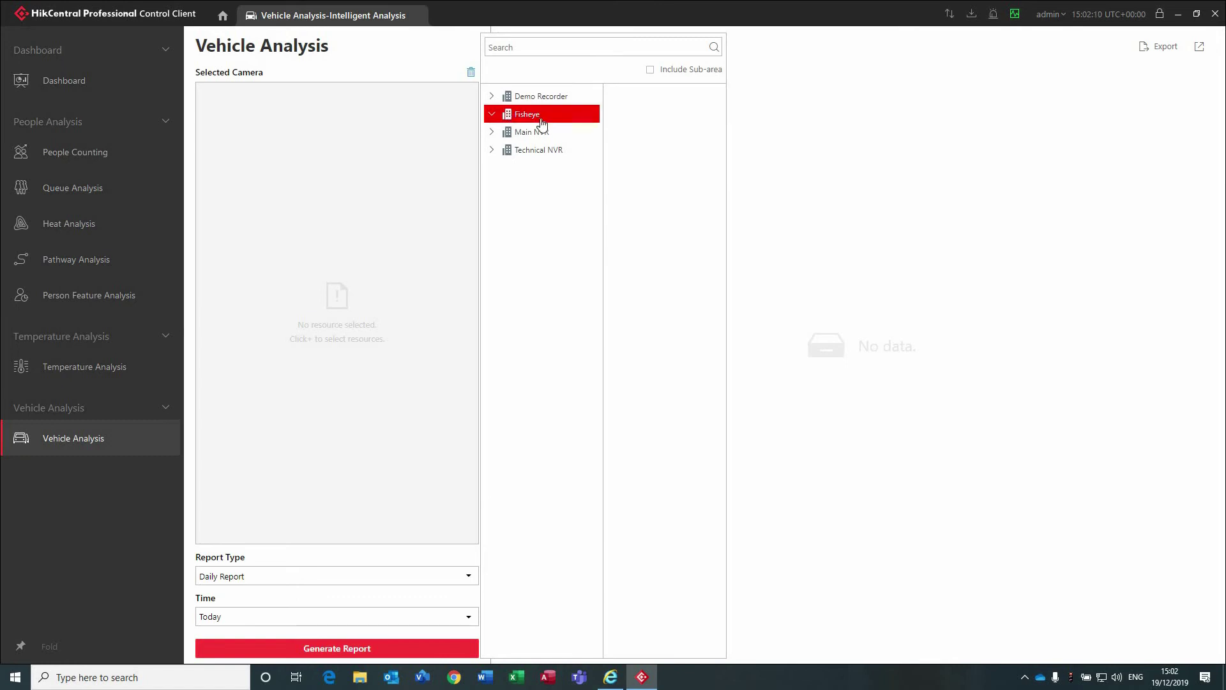
pyautogui.click(493, 151)
pyautogui.click(614, 114)
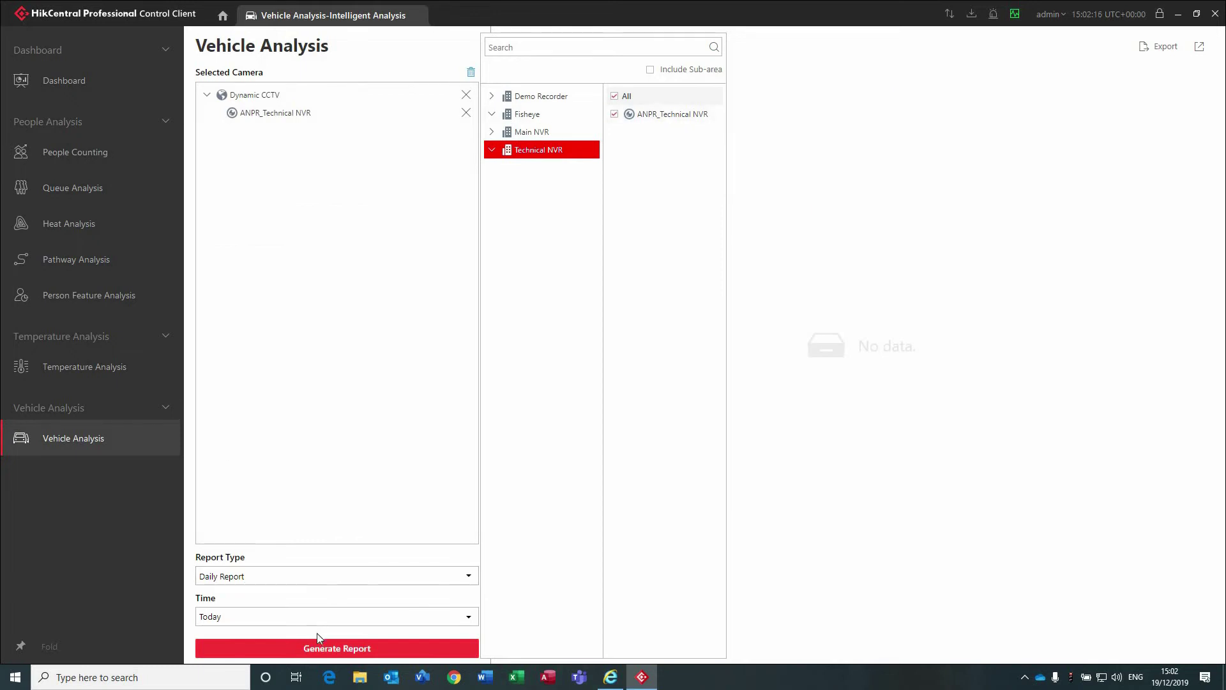
pyautogui.click(227, 653)
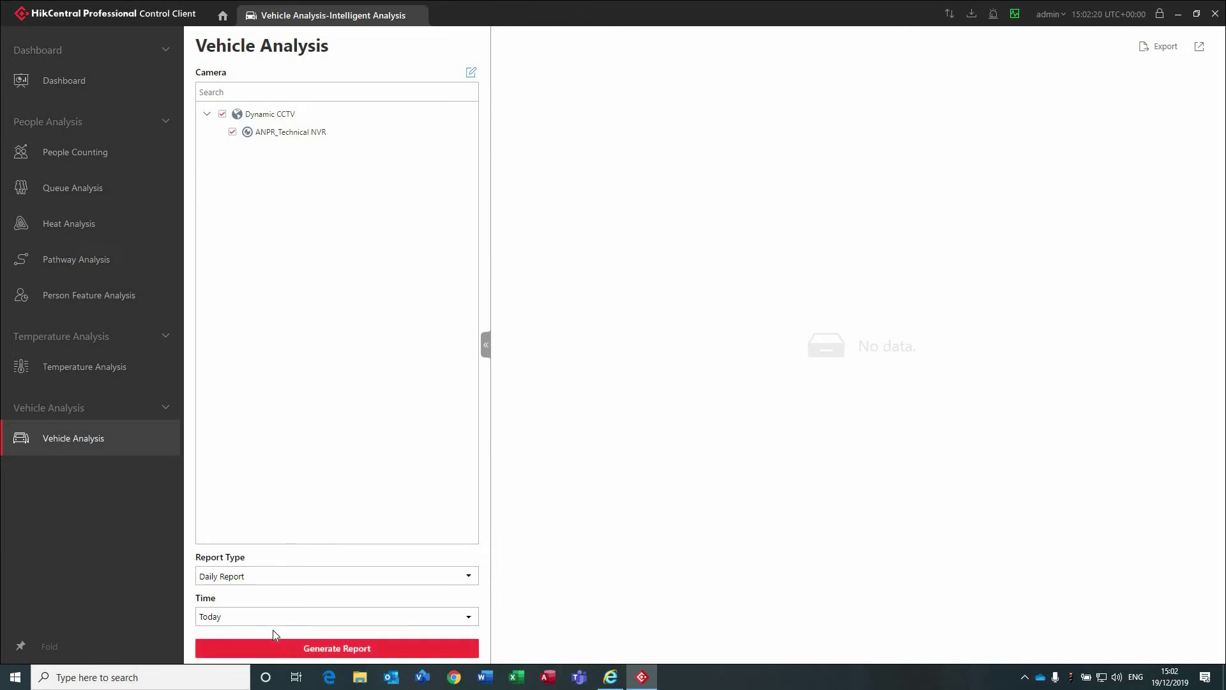
pyautogui.click(315, 649)
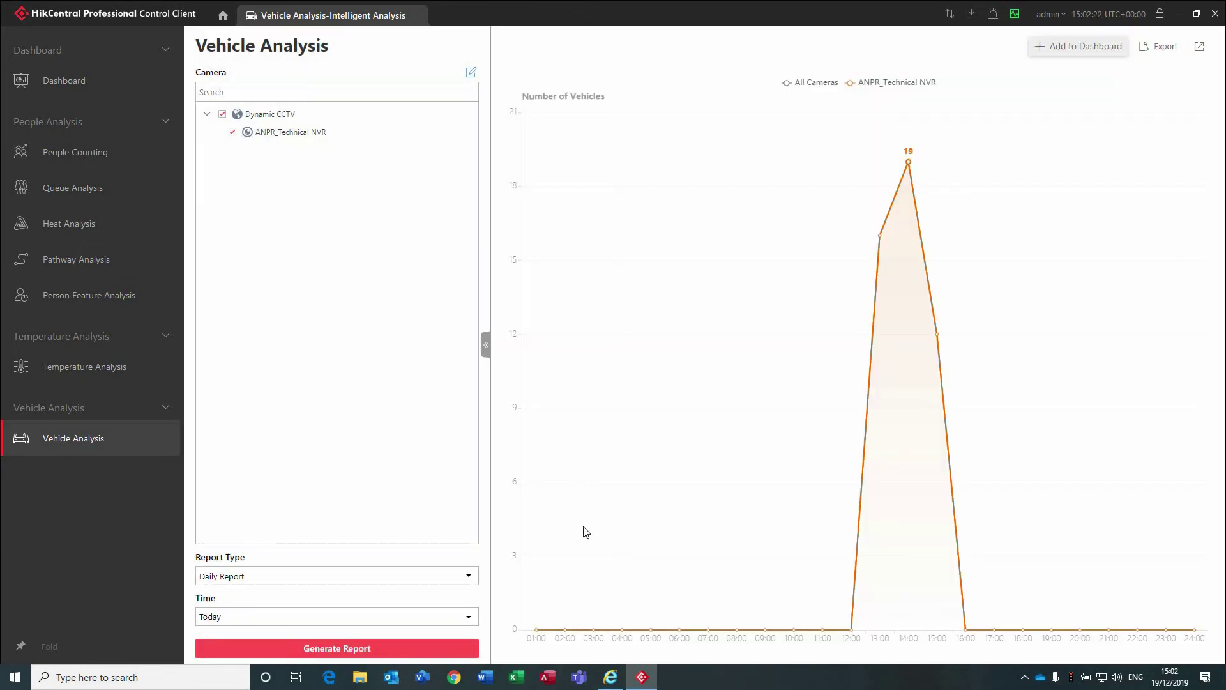
pyautogui.moveTo(917, 209)
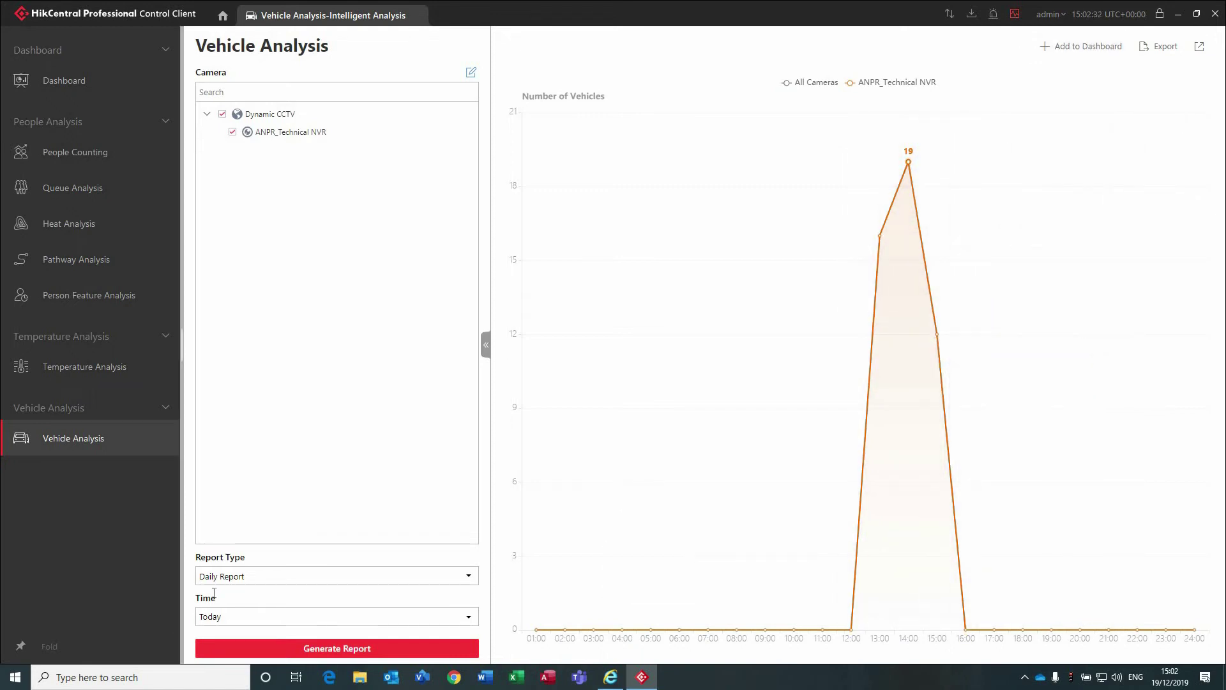
# Switch the vehicle report to Monthly Report and regenerate it, peaking at 47 on day 19.
pyautogui.click(227, 575)
pyautogui.click(245, 524)
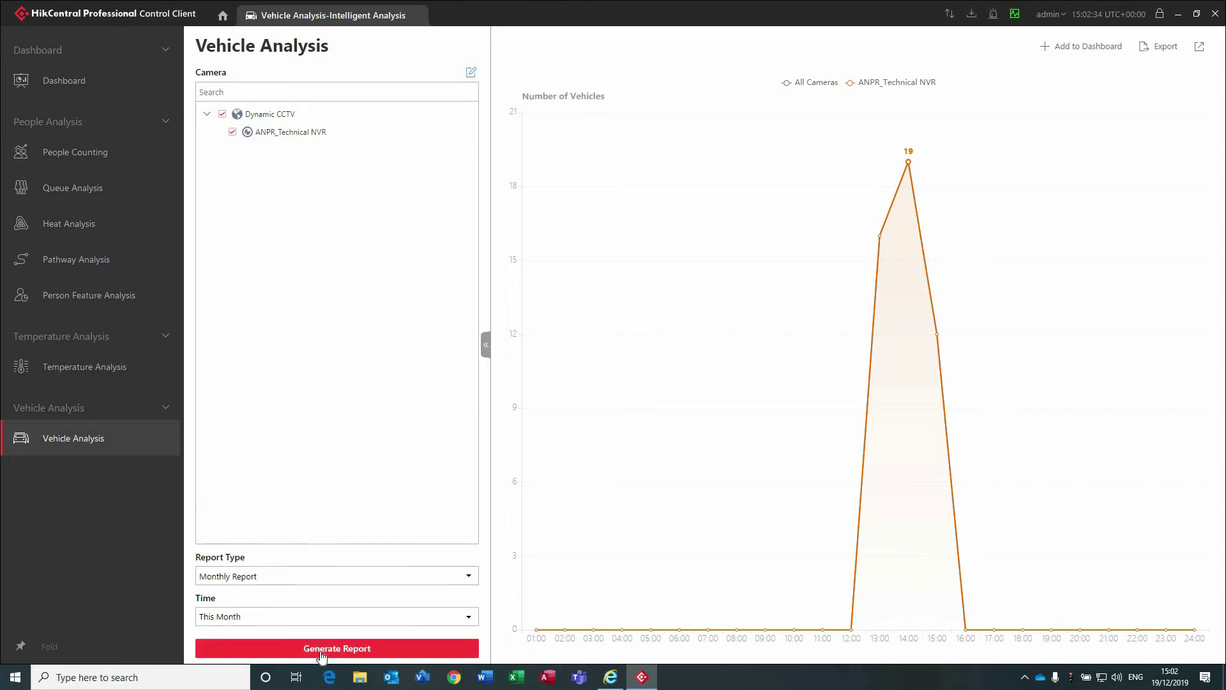
pyautogui.click(325, 648)
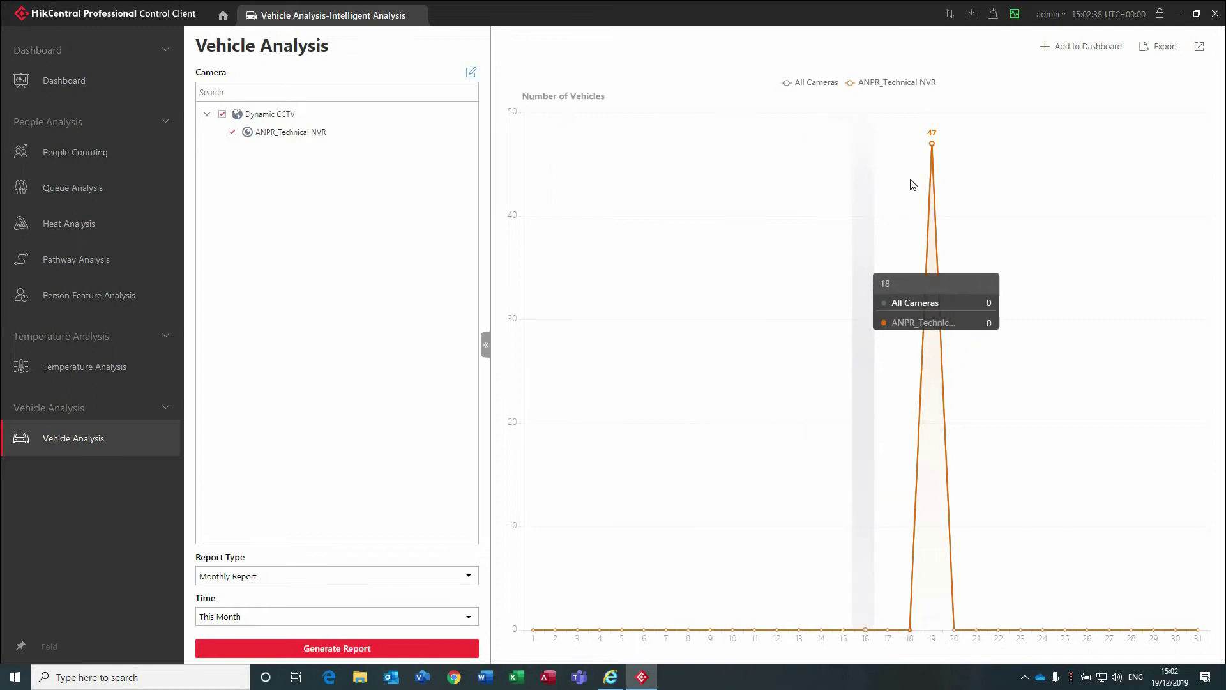
pyautogui.moveTo(924, 176)
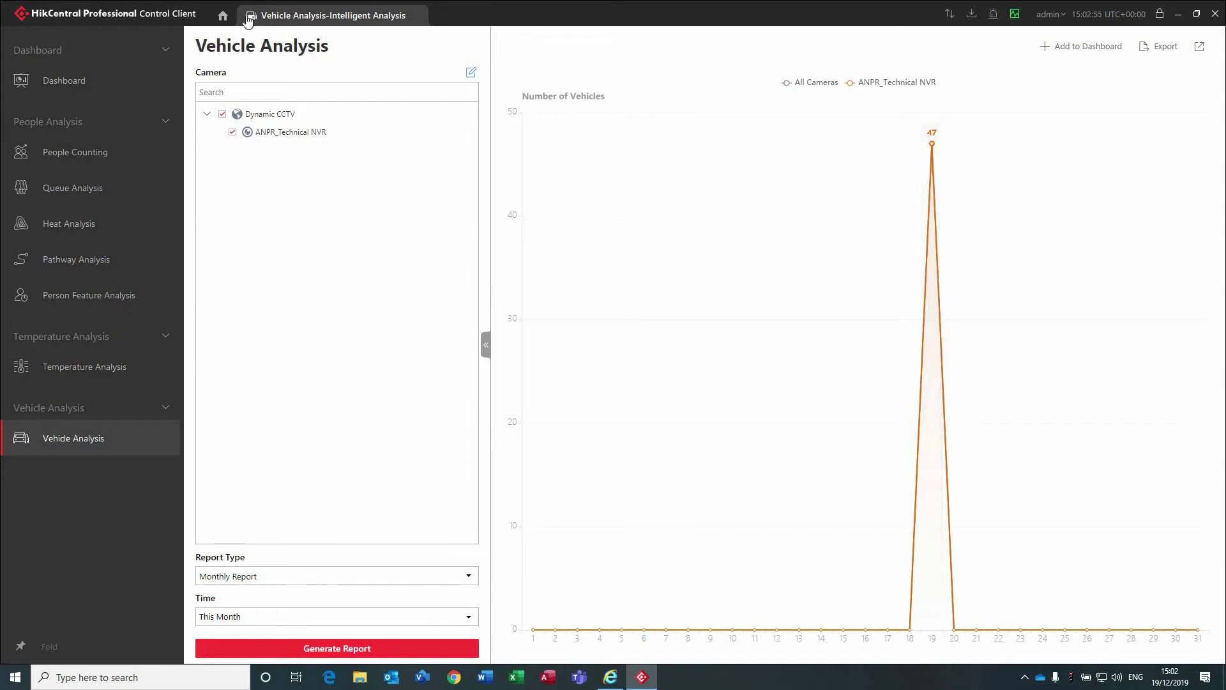
pyautogui.click(225, 16)
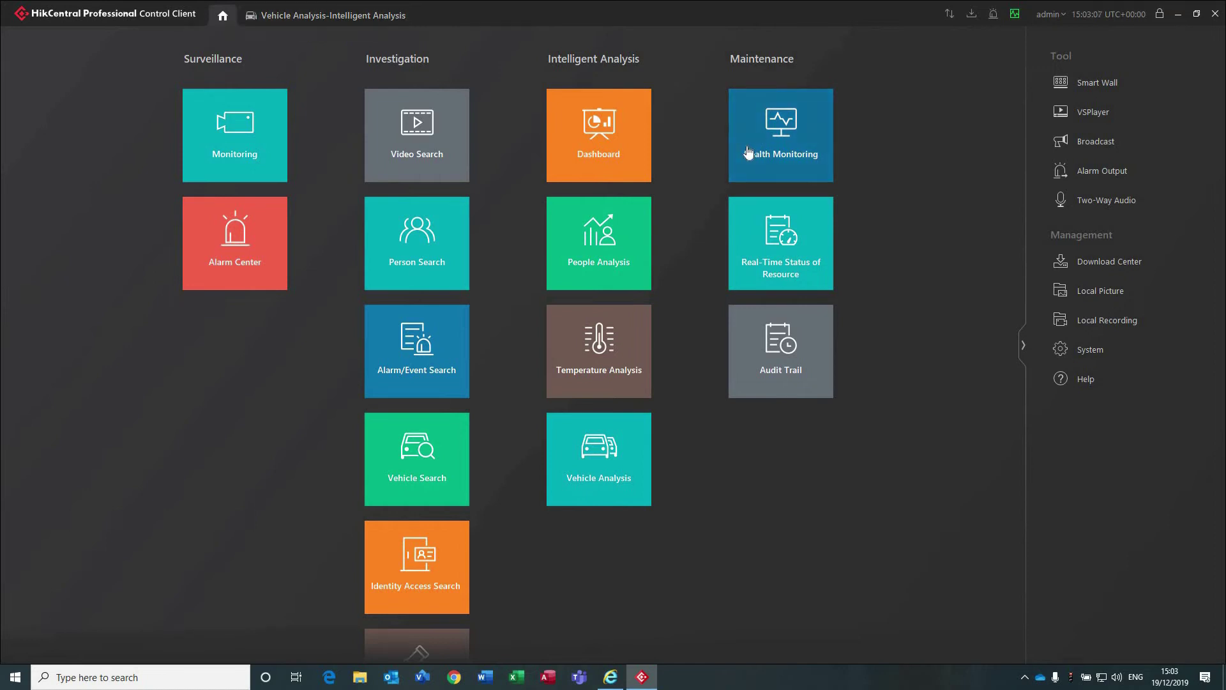
pyautogui.click(764, 151)
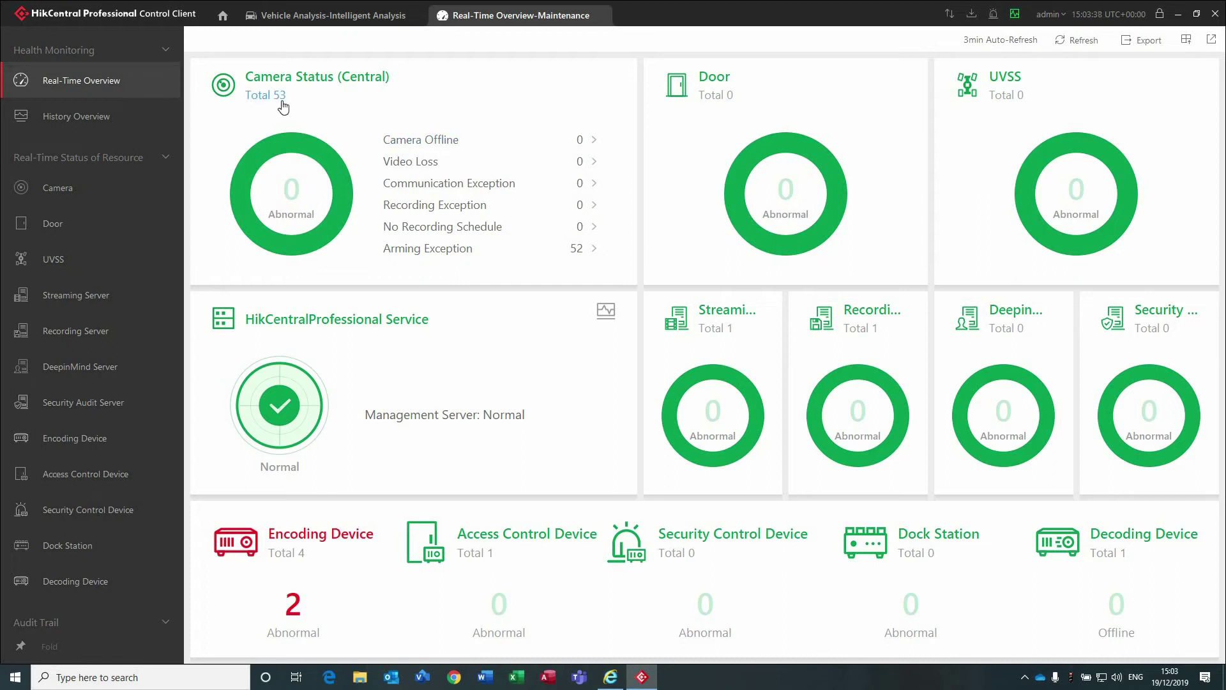
pyautogui.moveTo(705, 331)
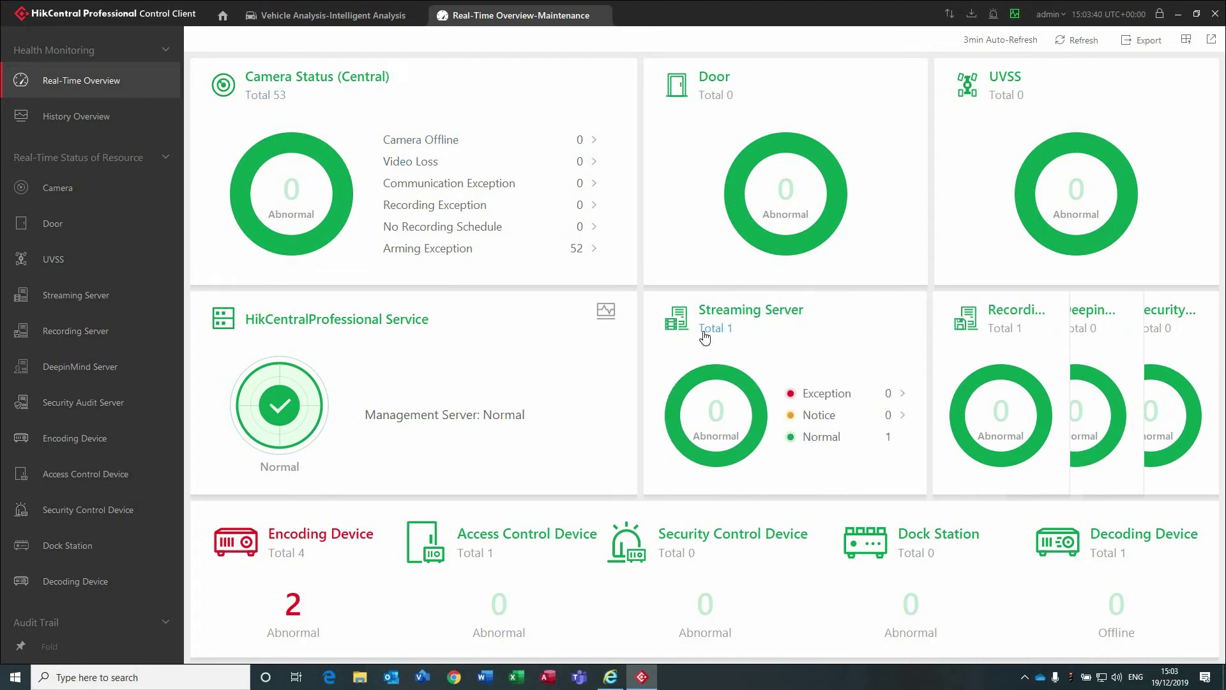
pyautogui.moveTo(895, 343)
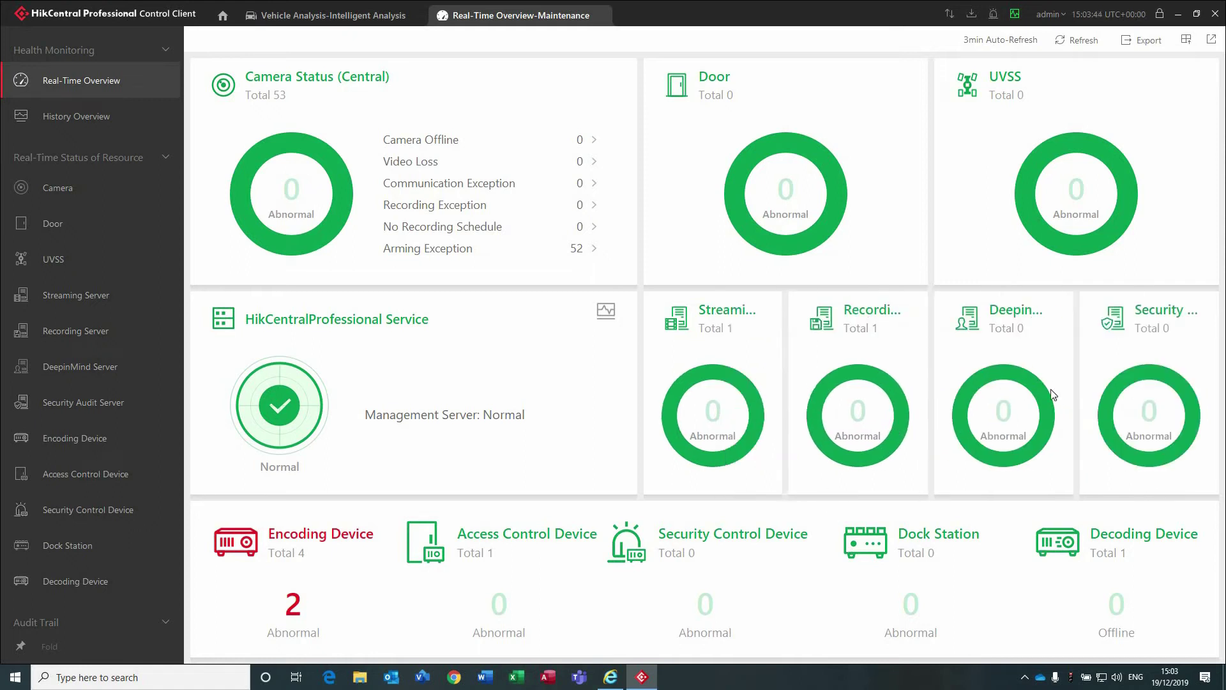
pyautogui.moveTo(822, 400)
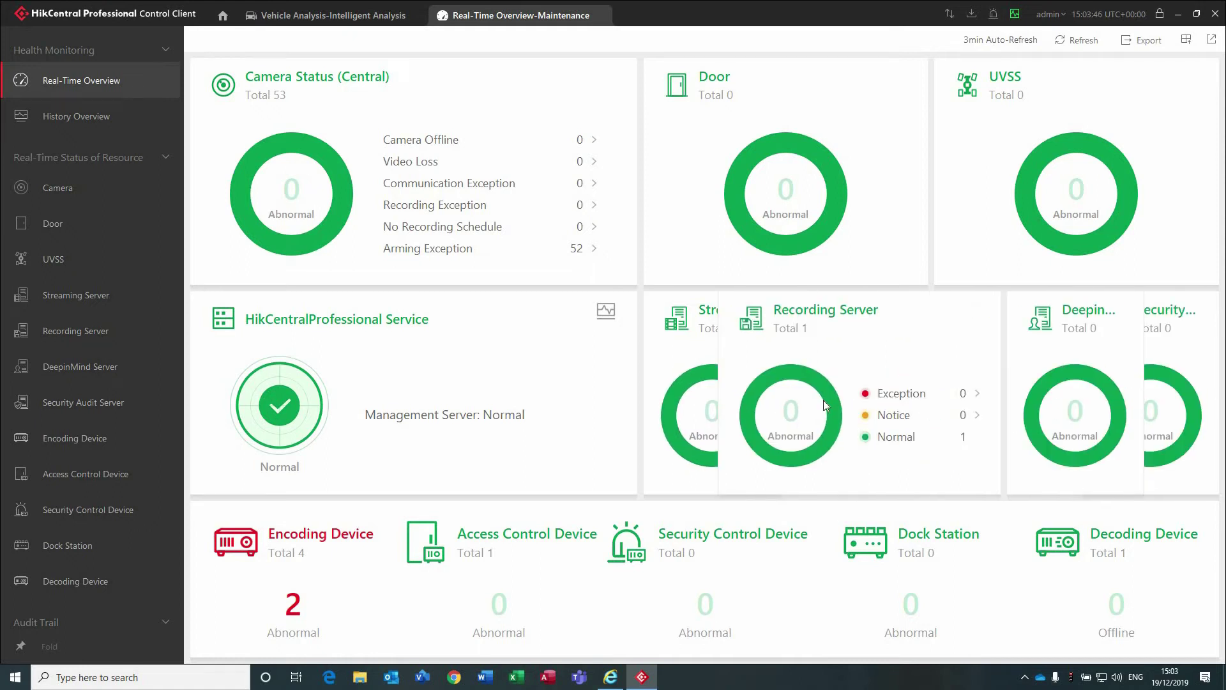
pyautogui.moveTo(689, 413)
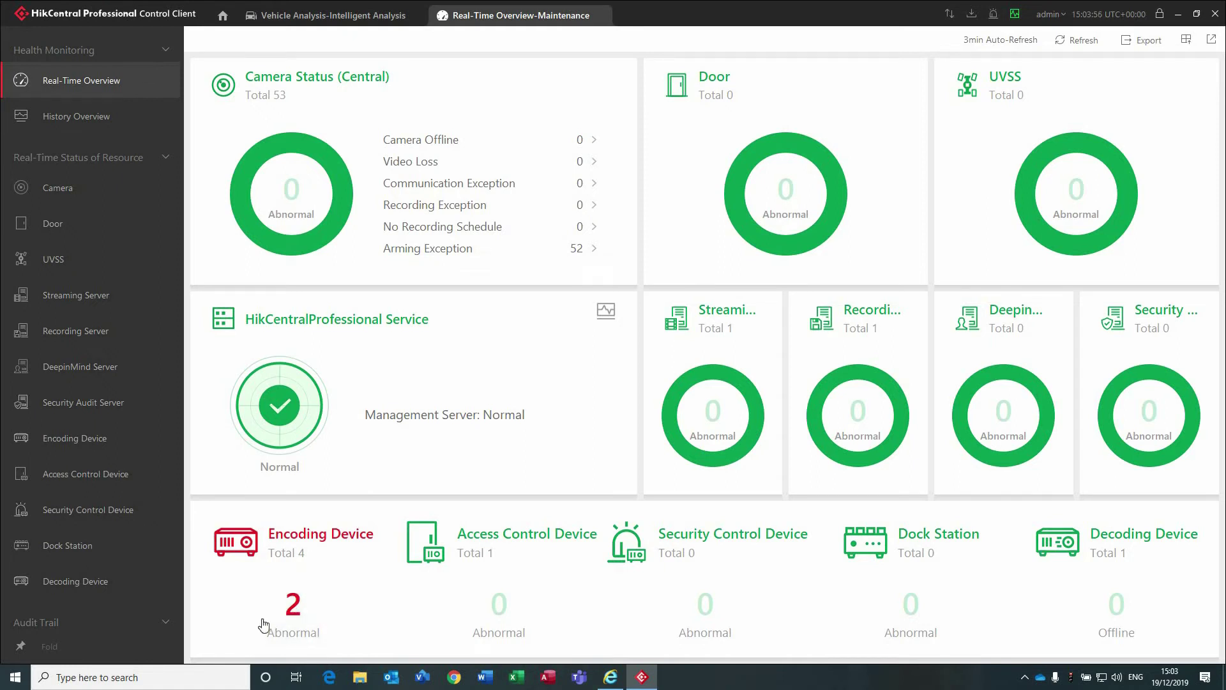
# List the 2 abnormal encoding devices, resize Address, Network Status and HDD Status columns, scroll to Operation.
pyautogui.click(292, 603)
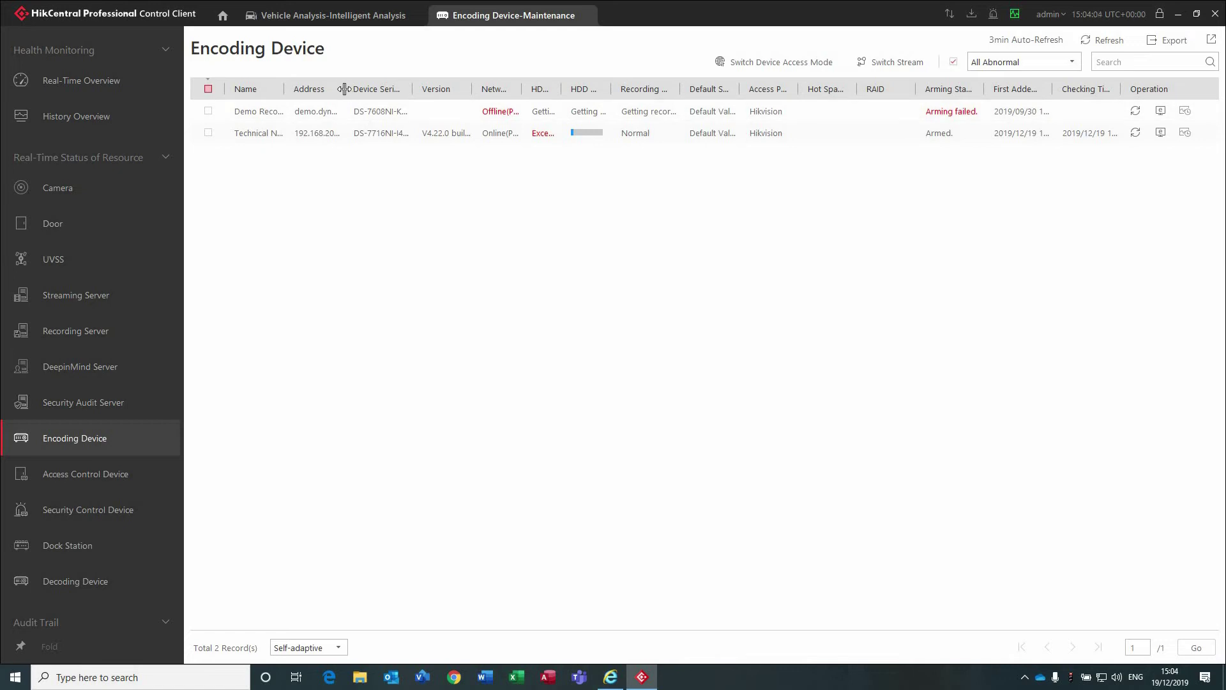
pyautogui.moveTo(344, 86); pyautogui.dragTo(422, 102)
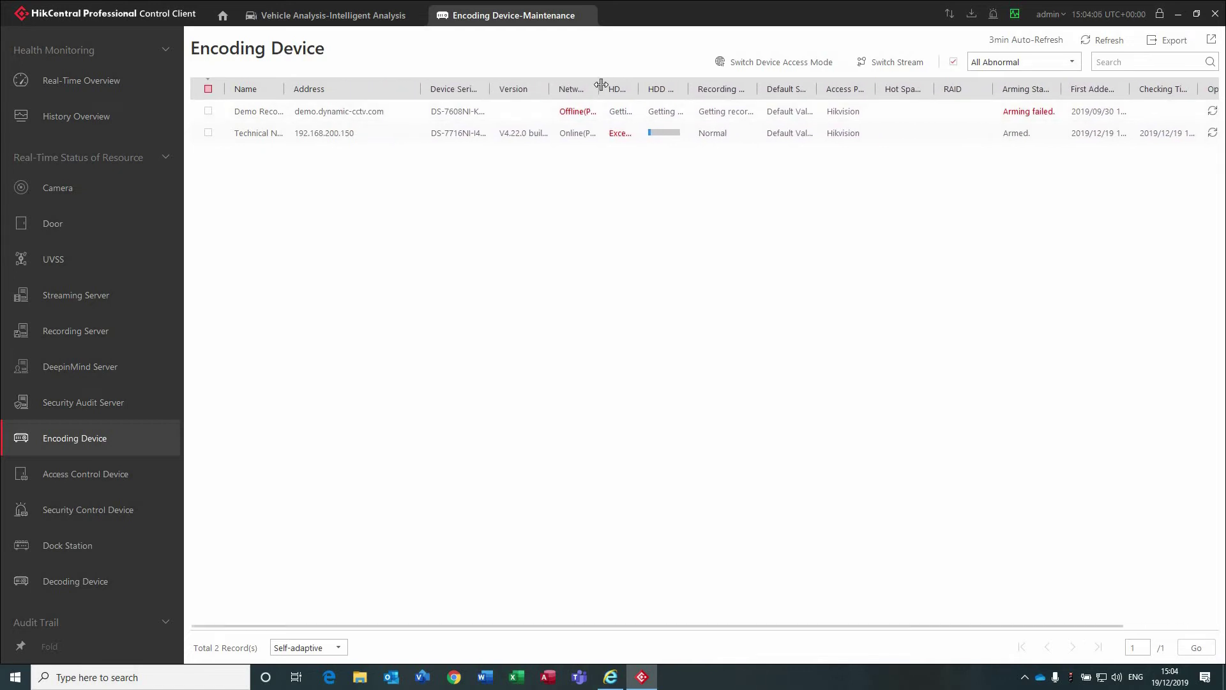
pyautogui.moveTo(601, 85); pyautogui.dragTo(855, 90)
pyautogui.moveTo(763, 117); pyautogui.dragTo(772, 119)
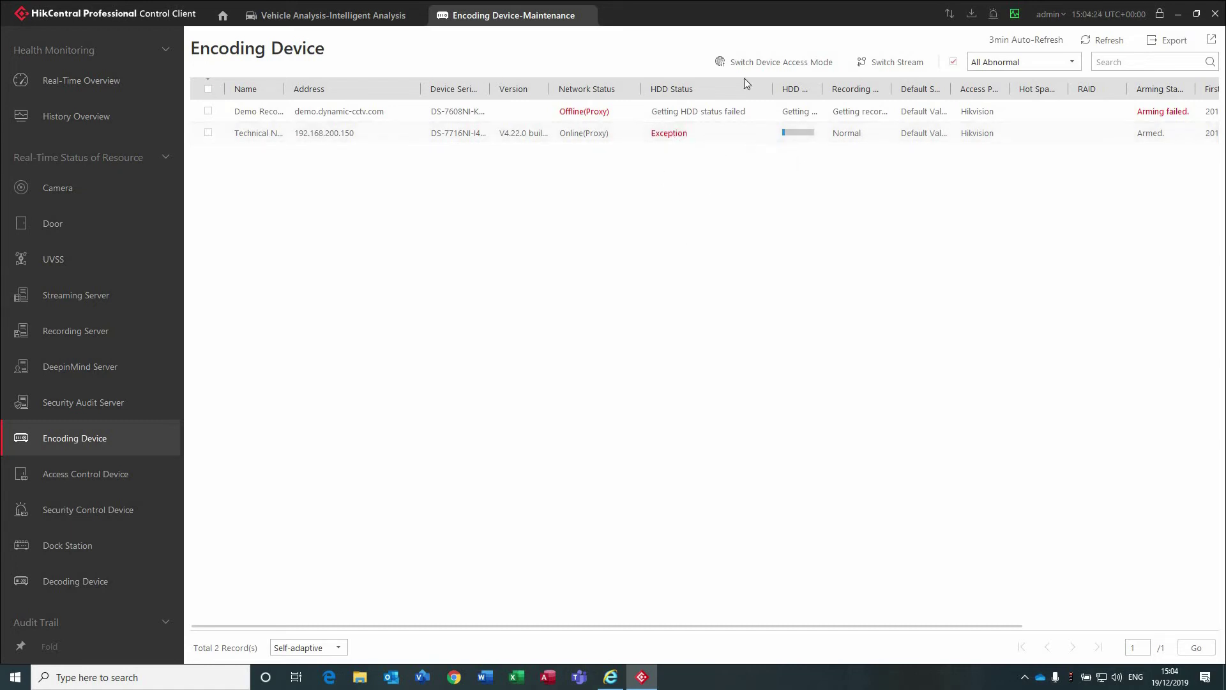
pyautogui.moveTo(529, 626); pyautogui.dragTo(717, 632)
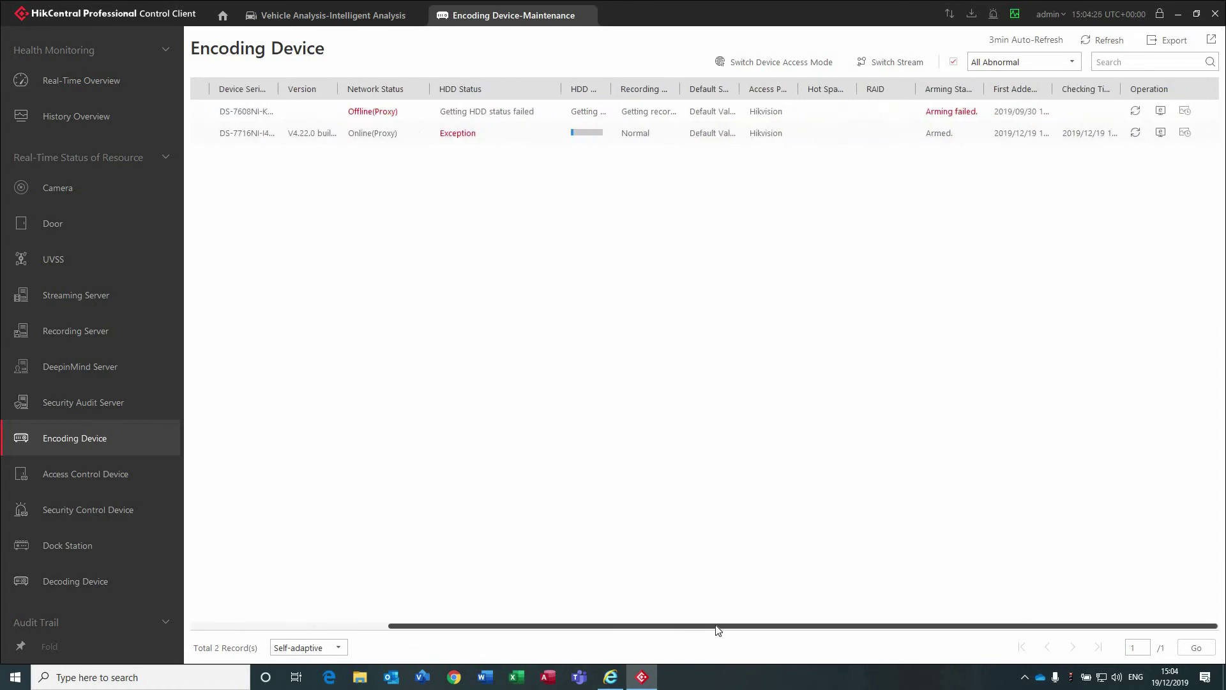
# Open row 2's device in the Web Client and log in with the administrator user name and password.
pyautogui.click(1161, 136)
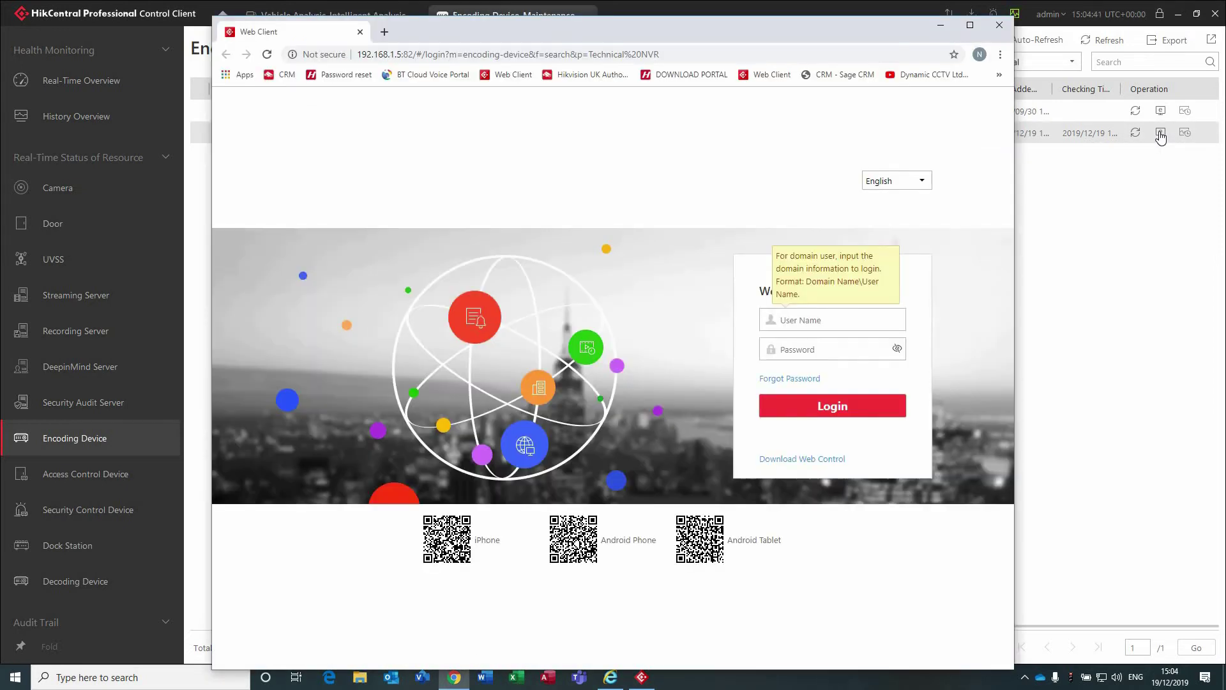
pyautogui.write('admin')
pyautogui.press('Tab')
pyautogui.write('1234')
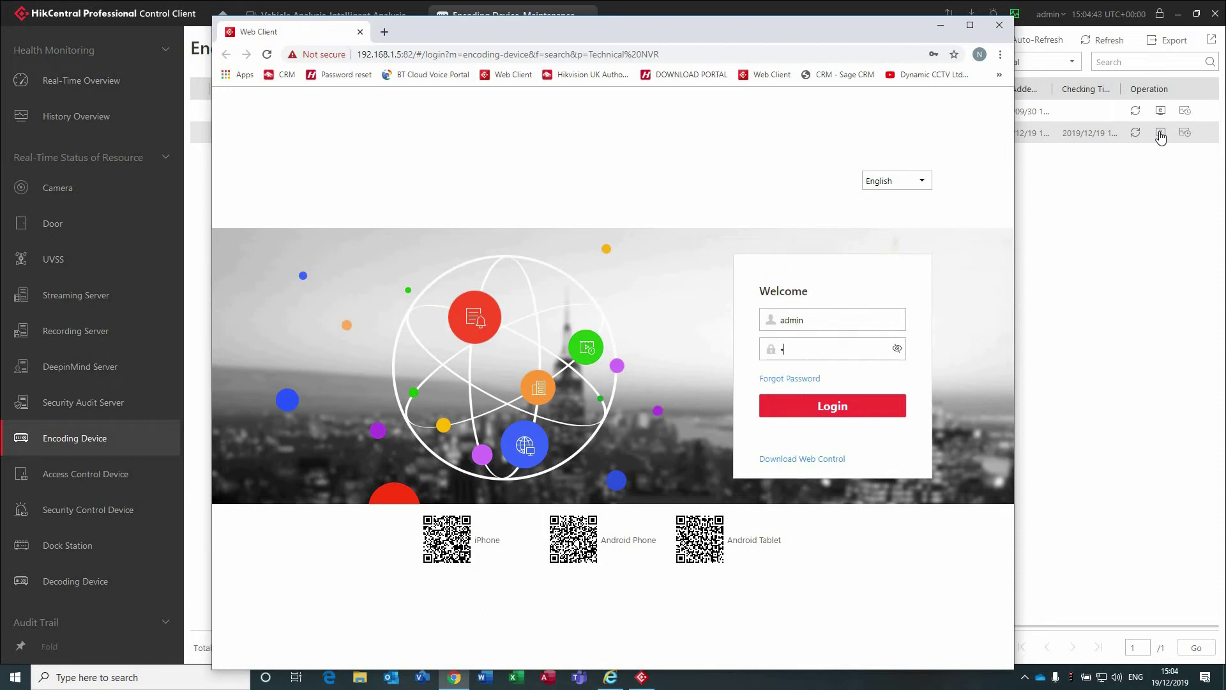
pyautogui.write('567890')
pyautogui.press('Return')
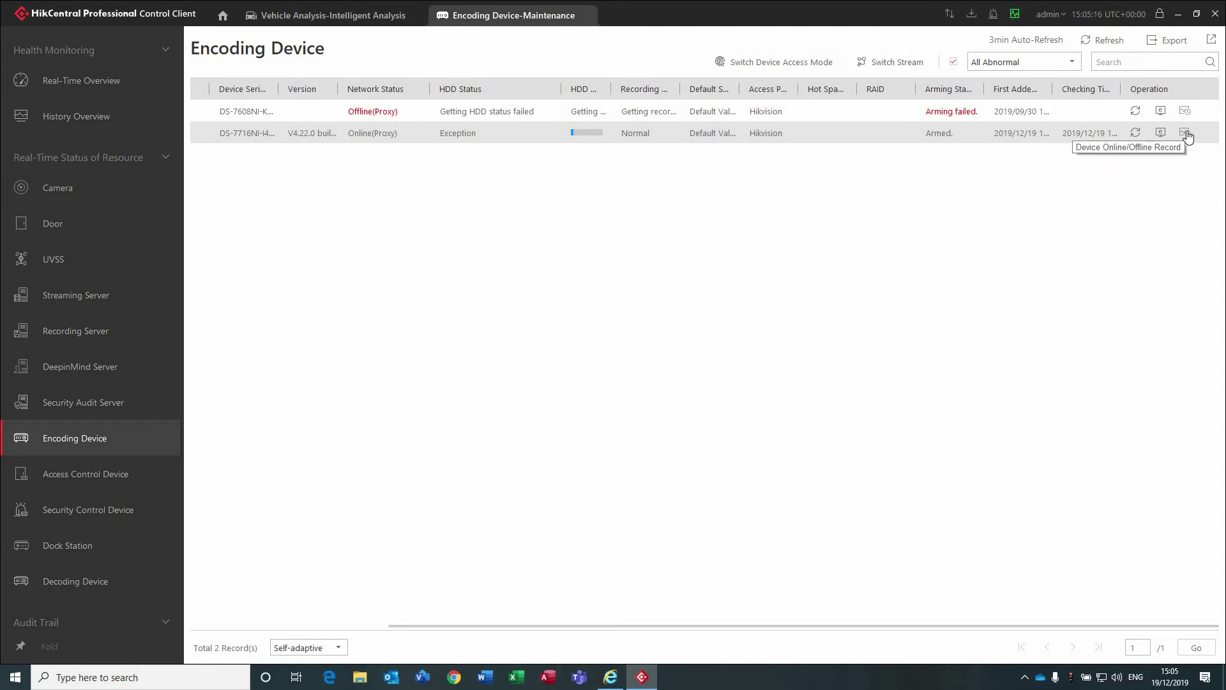
# Refresh row 2's encoding device status and go back to Real-Time Overview.
pyautogui.click(1135, 133)
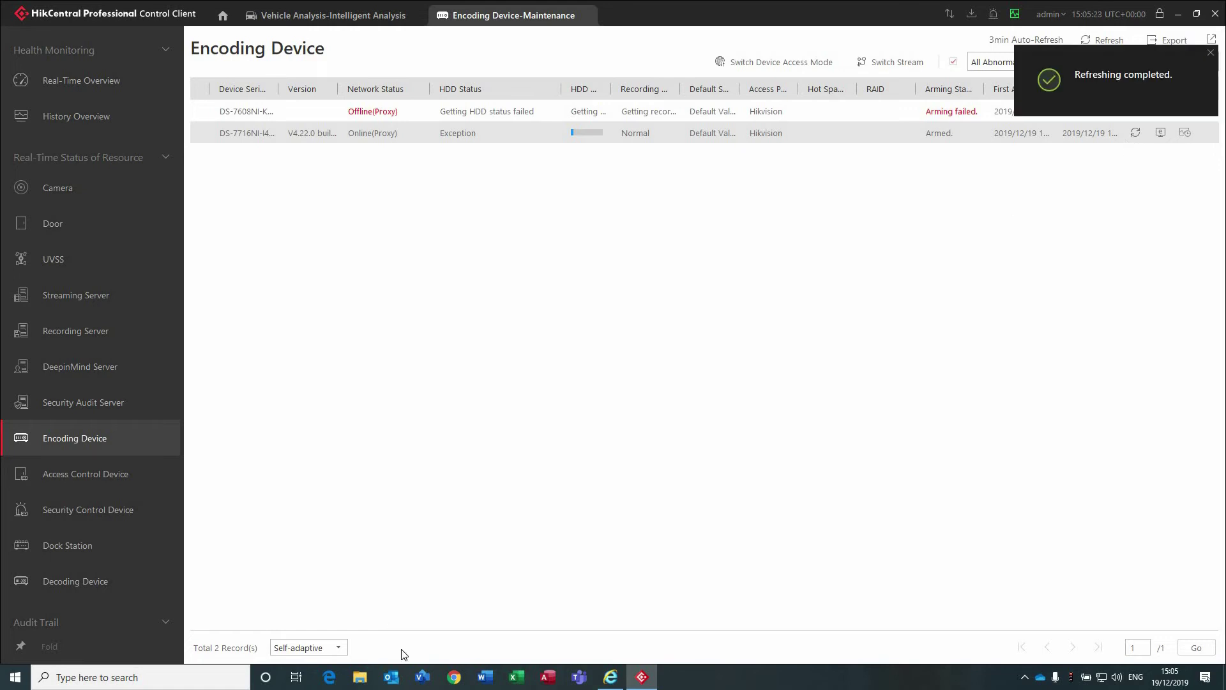
pyautogui.click(84, 93)
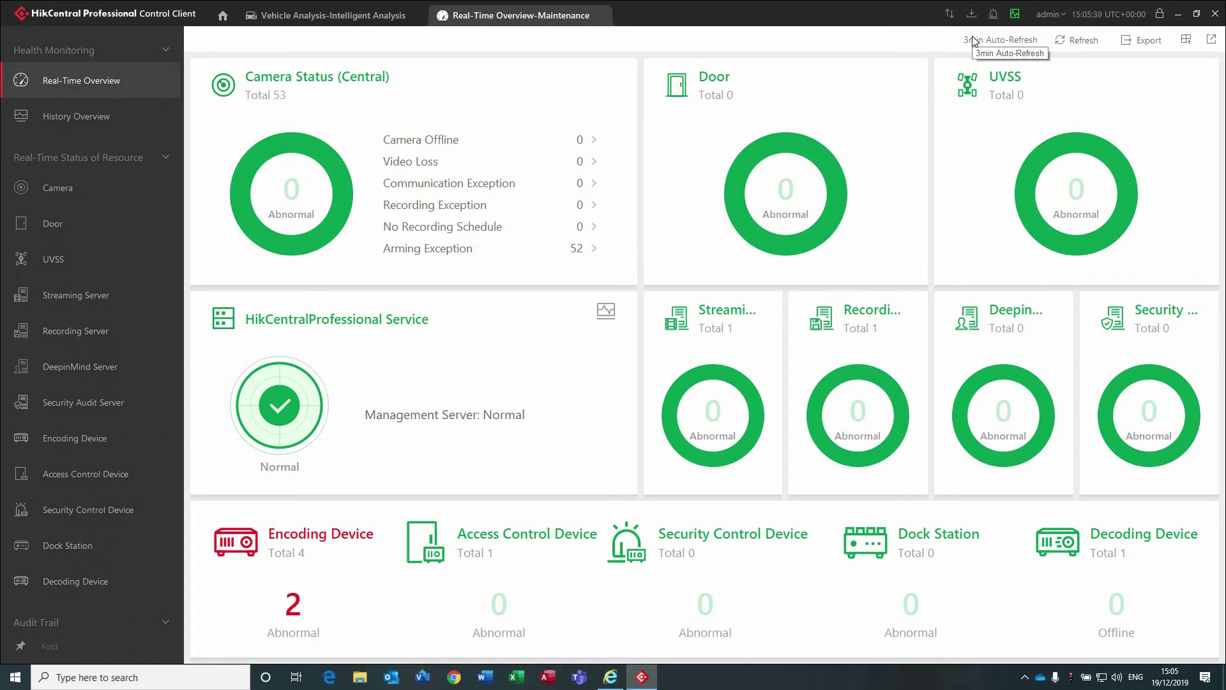
# Refresh the Real-Time Overview and display it full-screen on Smart Wall 1.
pyautogui.click(1084, 40)
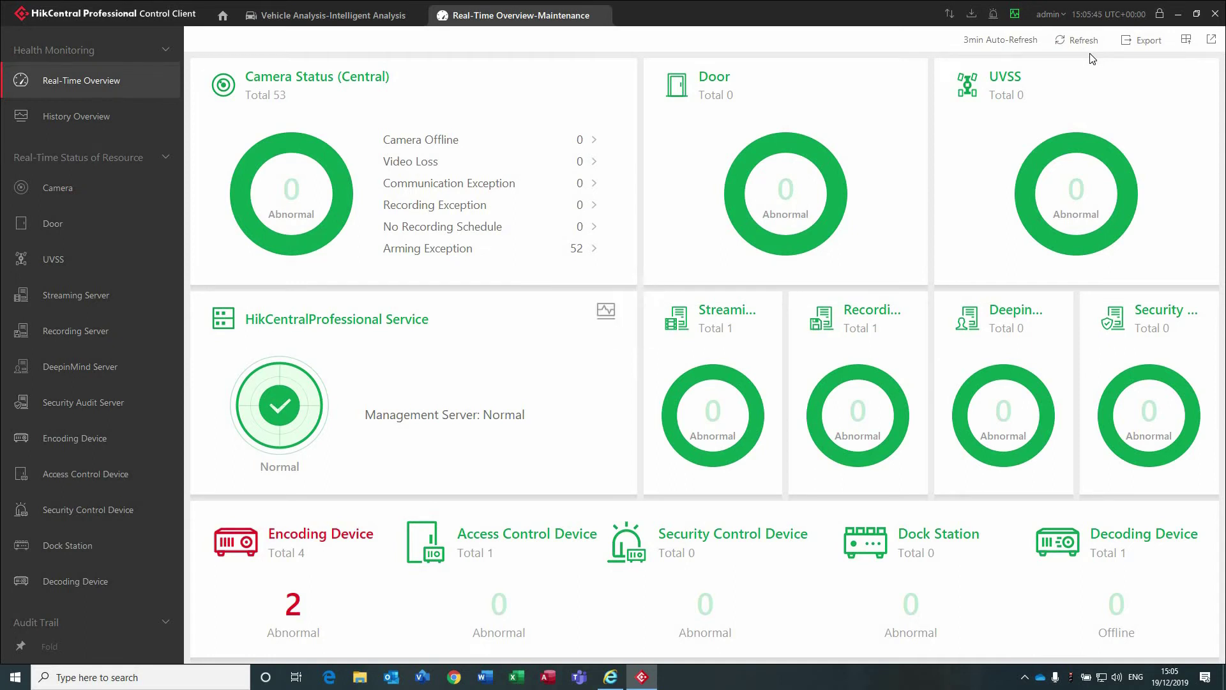
pyautogui.click(1187, 40)
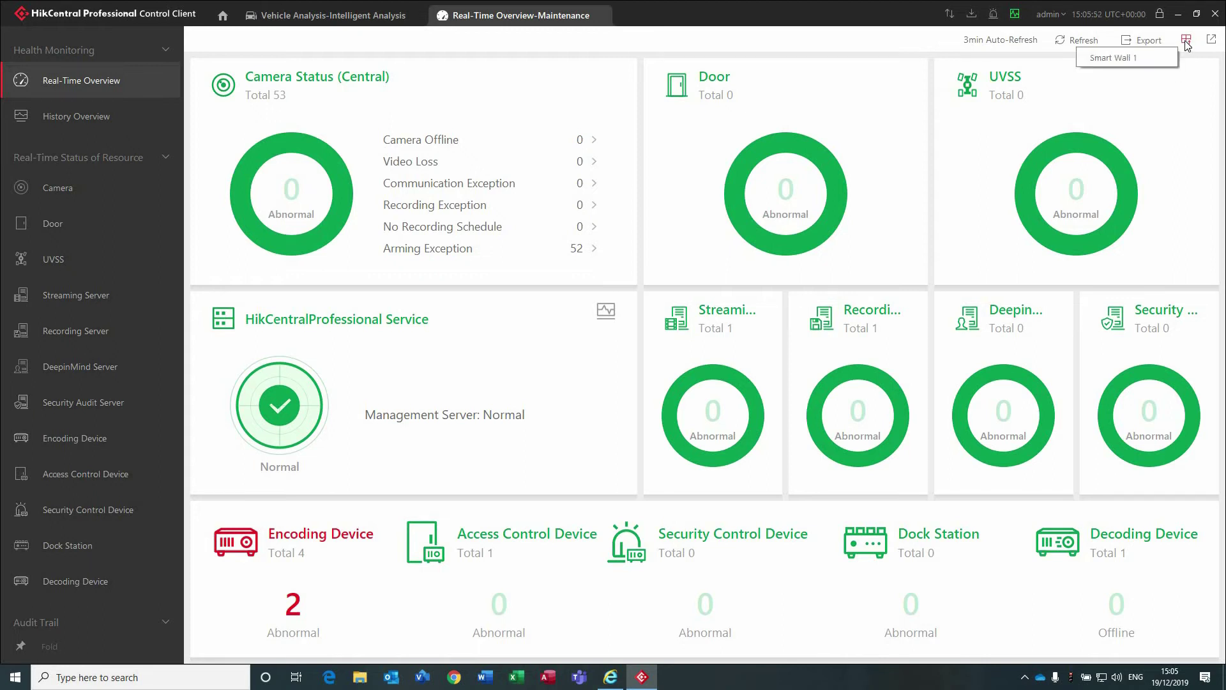
pyautogui.click(1135, 60)
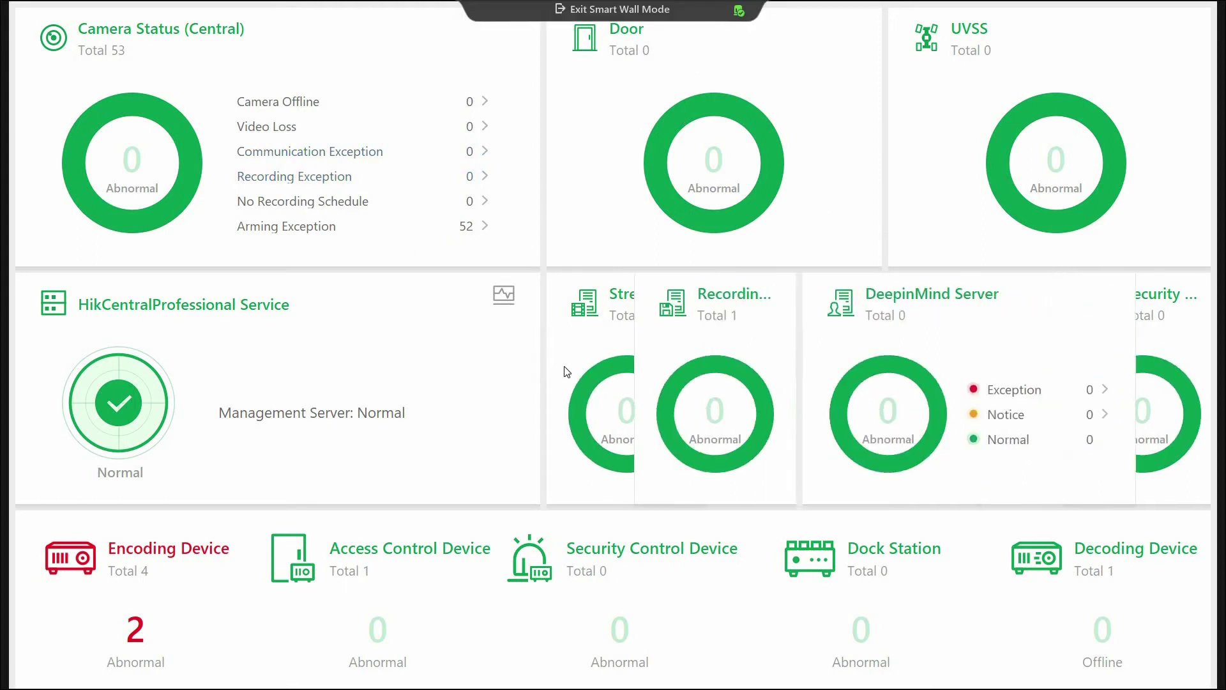
pyautogui.moveTo(565, 375)
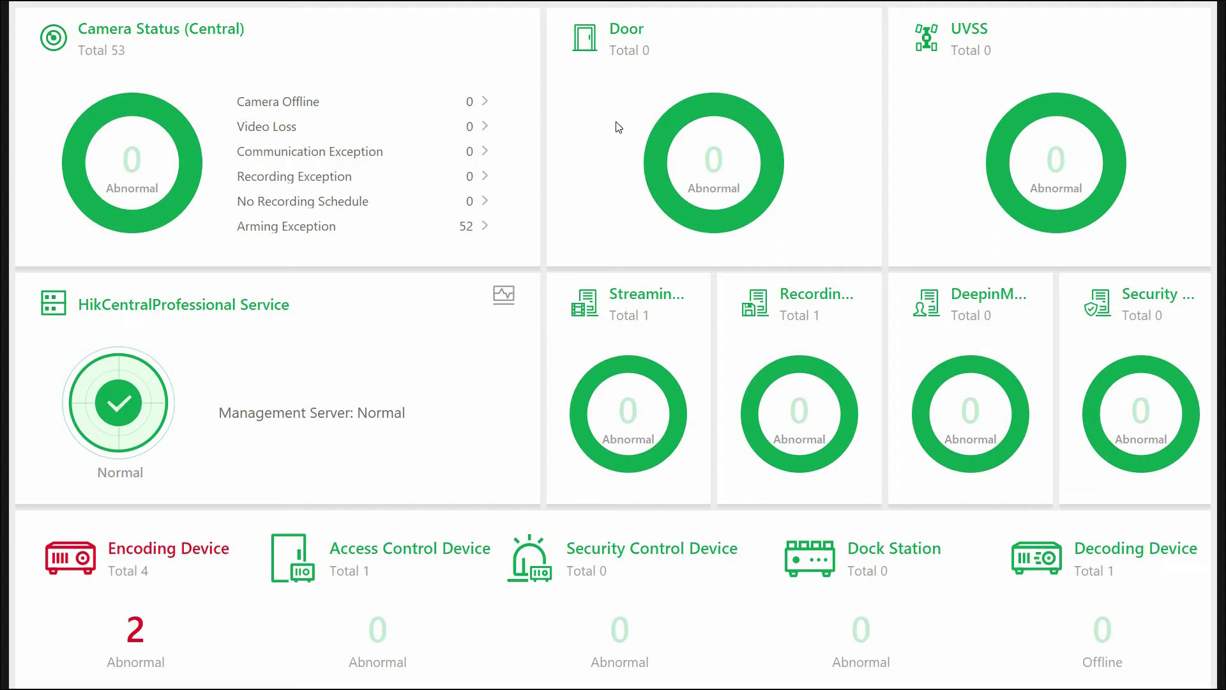
# Exit Smart Wall Mode and export the Real-Time Overview to the Desktop.
pyautogui.click(610, 9)
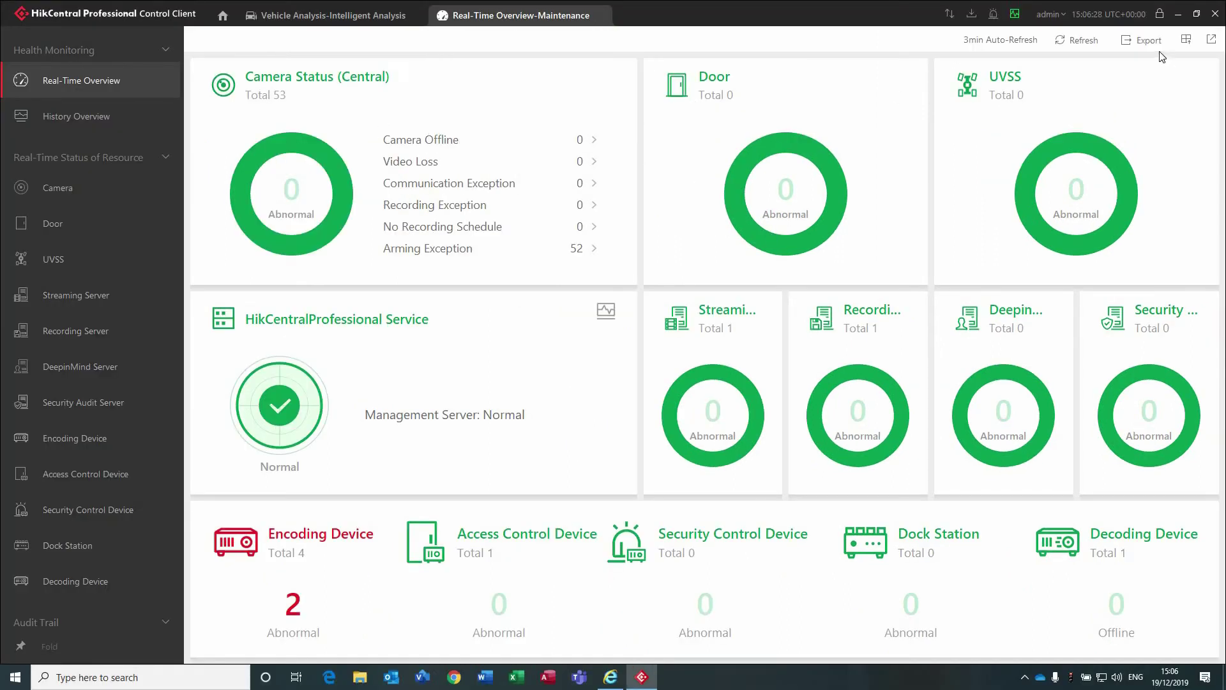
pyautogui.click(1127, 40)
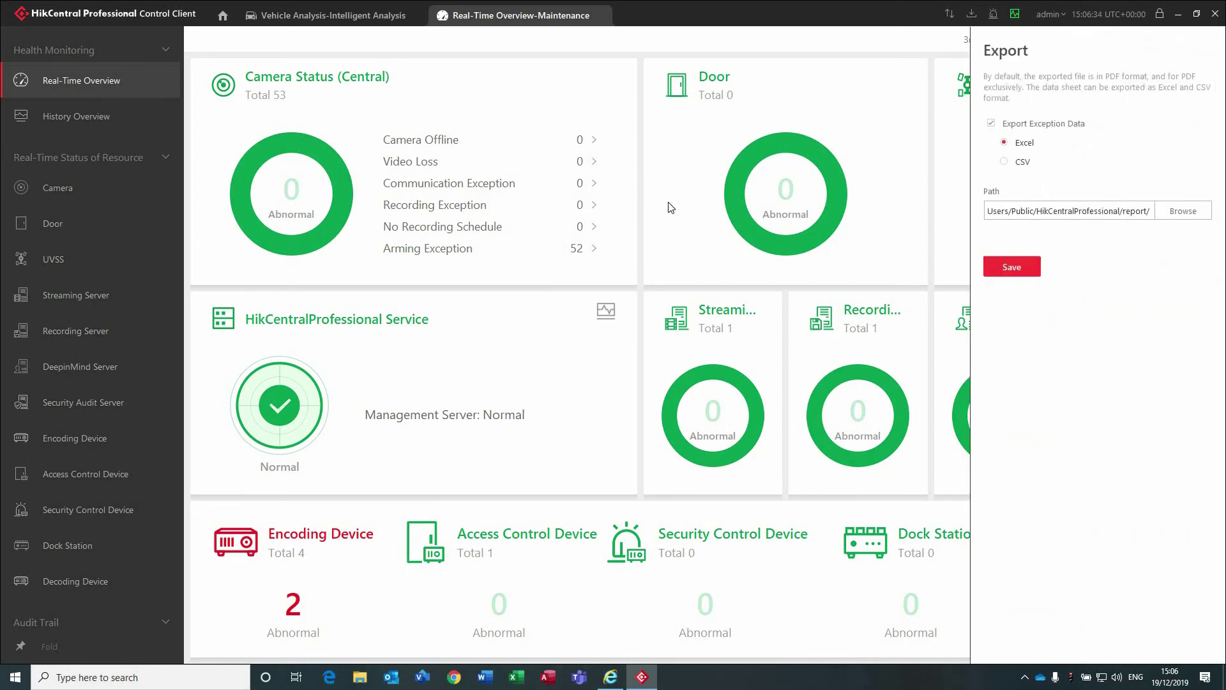
pyautogui.click(1179, 215)
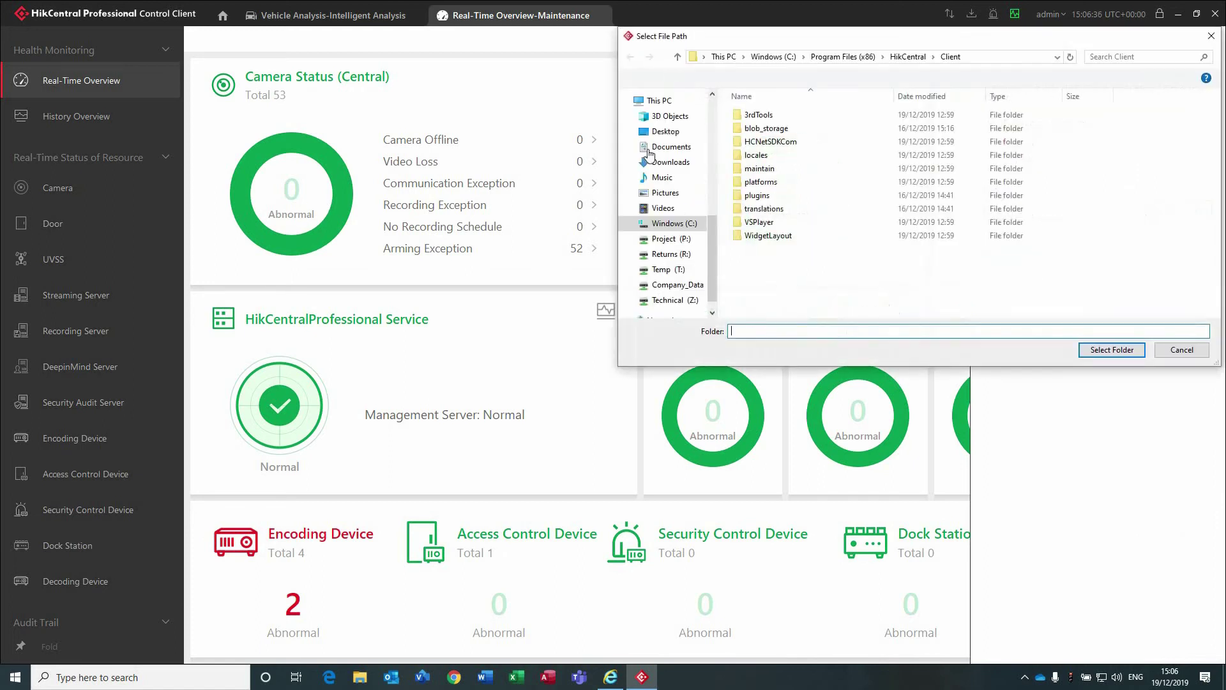
pyautogui.click(652, 131)
pyautogui.click(1112, 350)
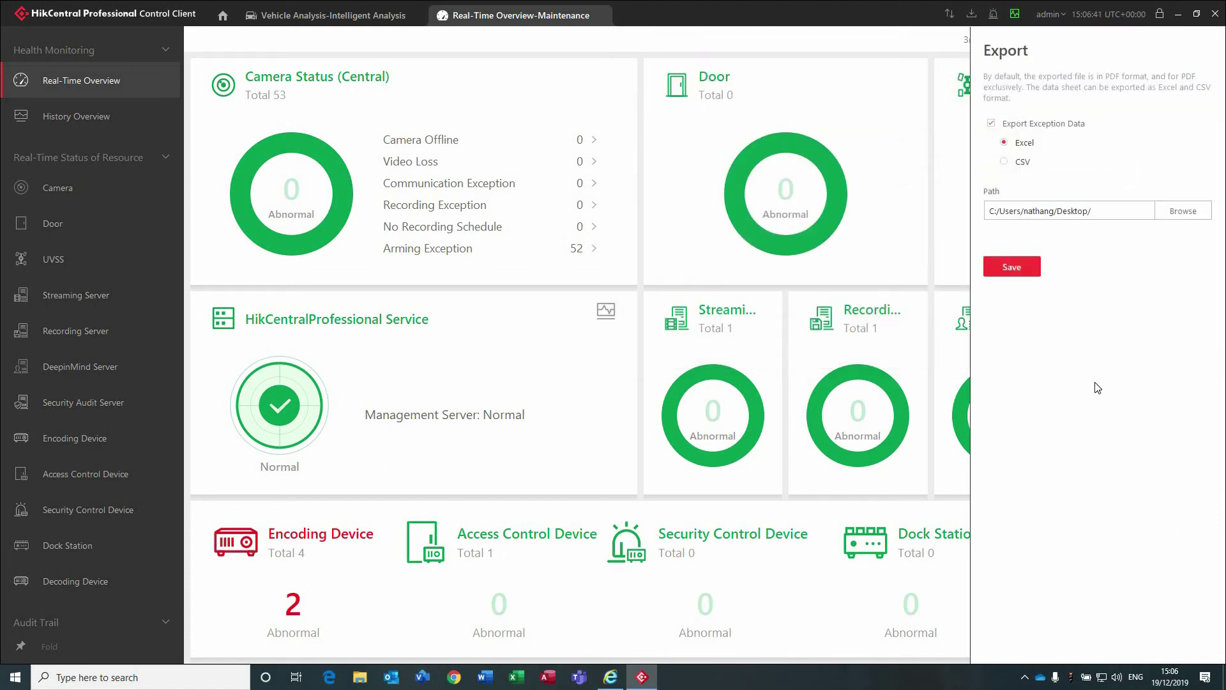
pyautogui.click(1033, 268)
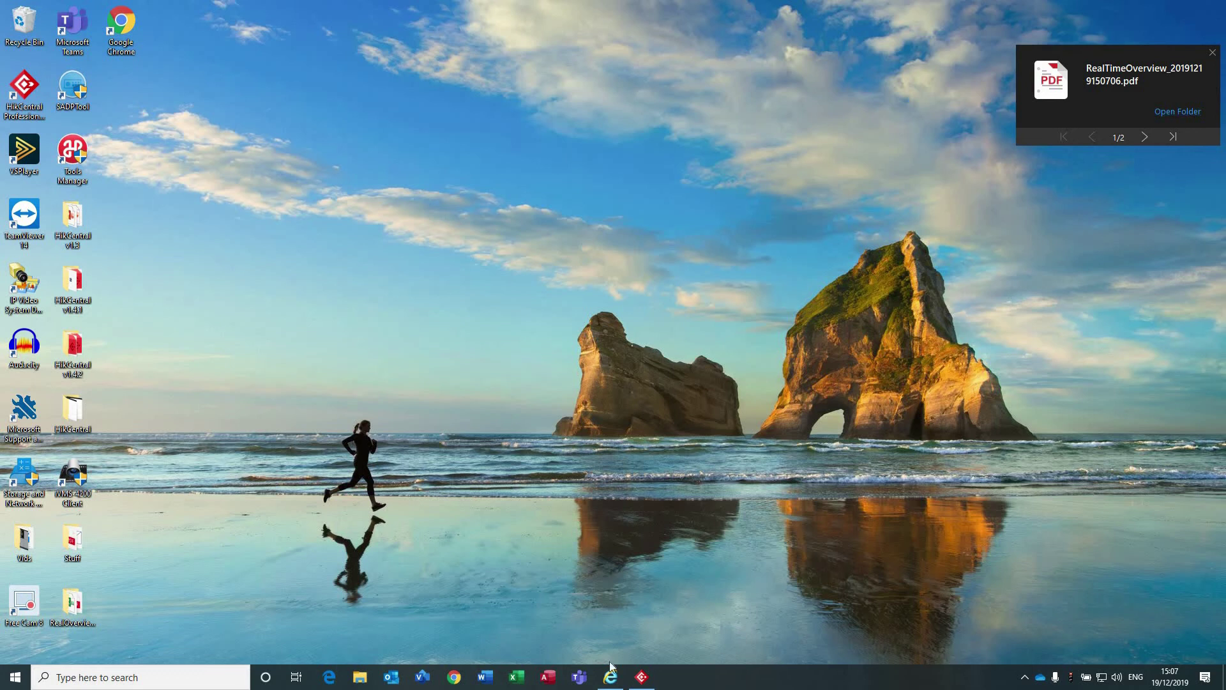
# Open the folder holding the exported files from the PDF download notification.
pyautogui.click(642, 677)
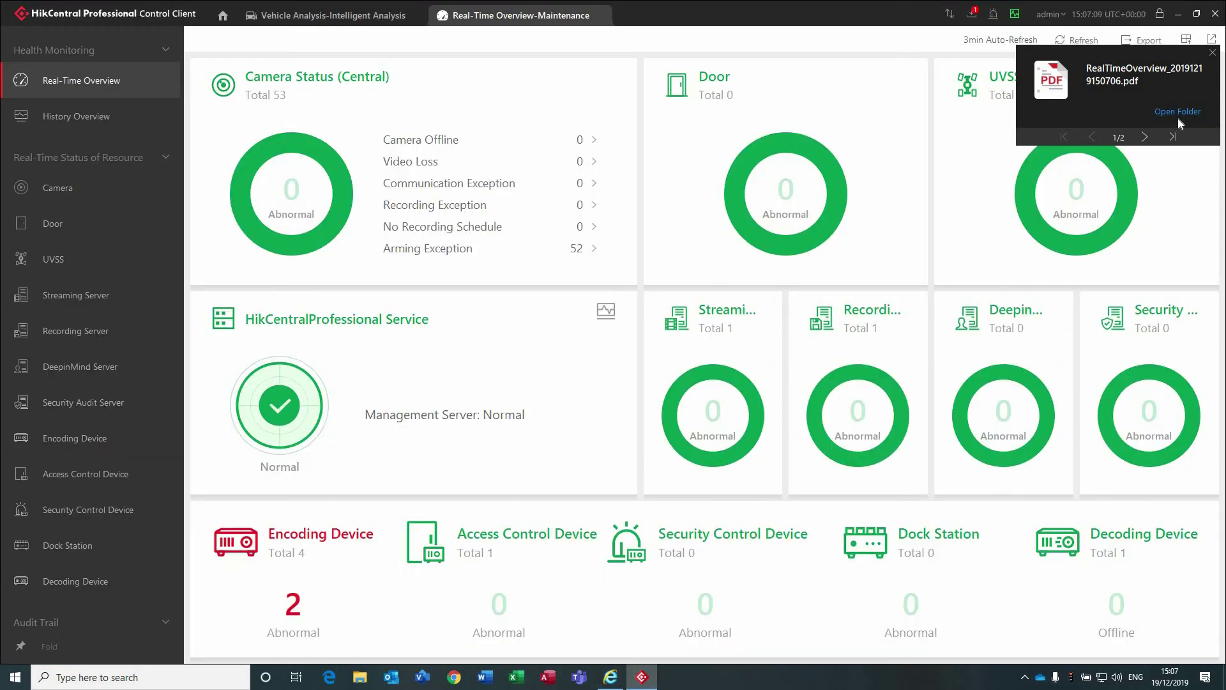
pyautogui.click(1144, 140)
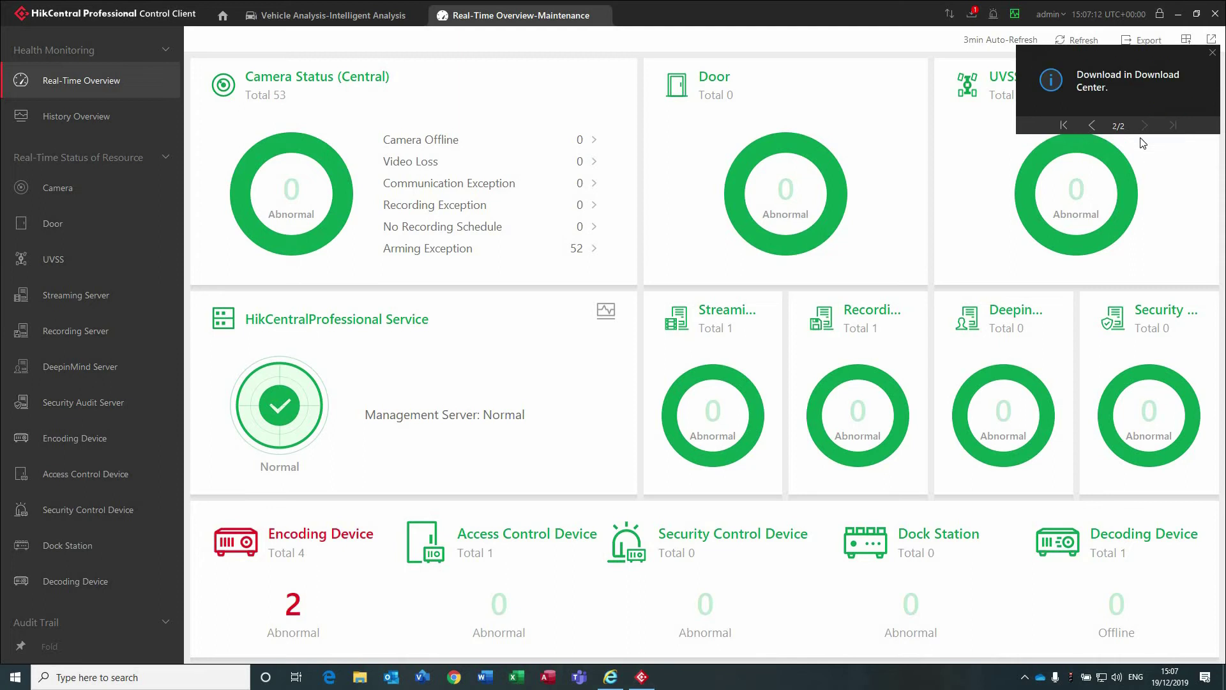
pyautogui.click(1093, 125)
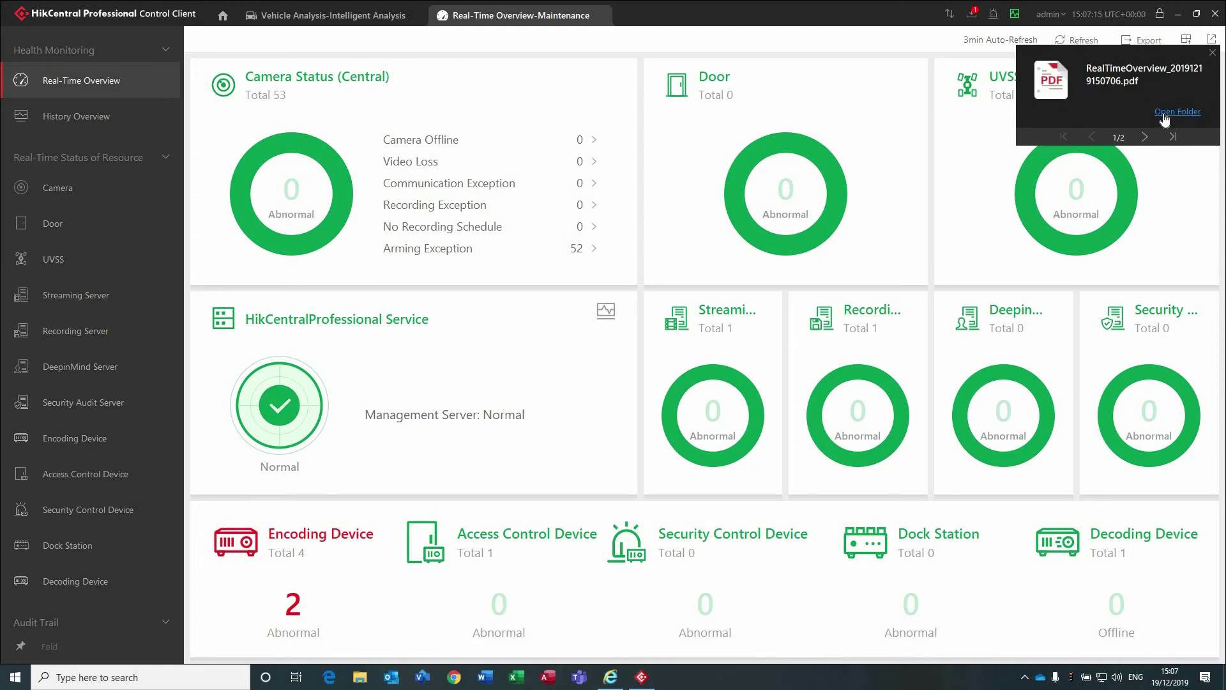
pyautogui.click(1165, 115)
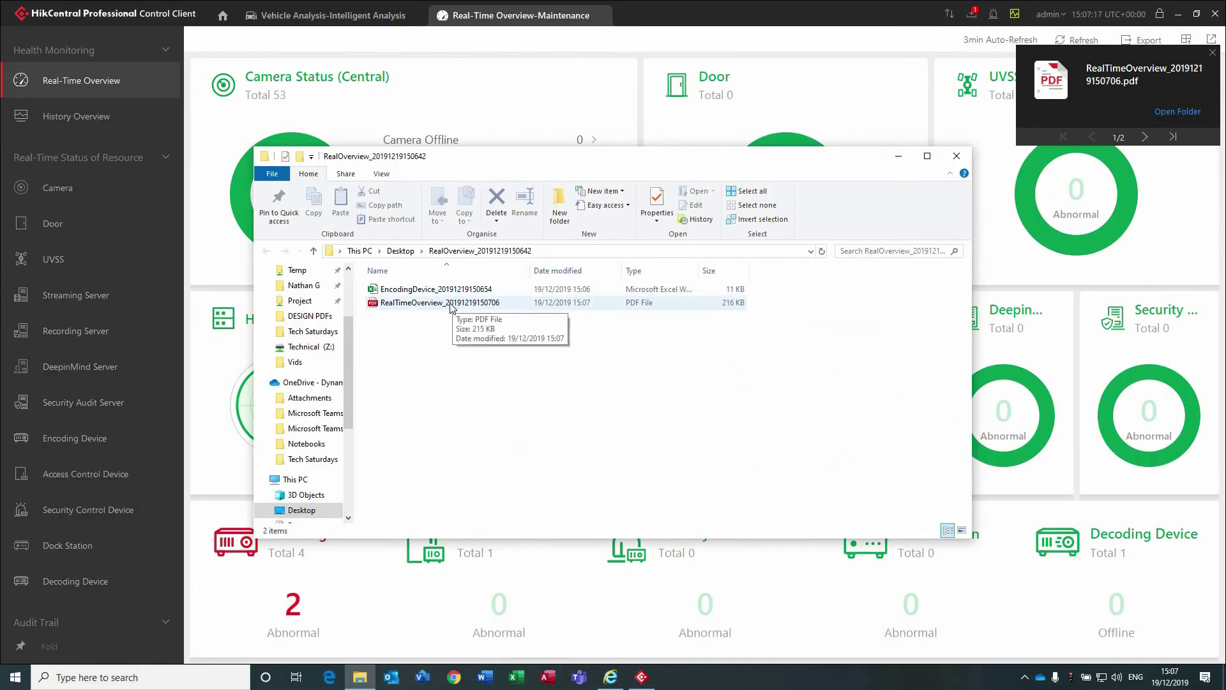
# Open the RealTimeOverview PDF in a maximized Edge, scroll through it, then minimize Edge.
pyautogui.doubleClick(412, 303)
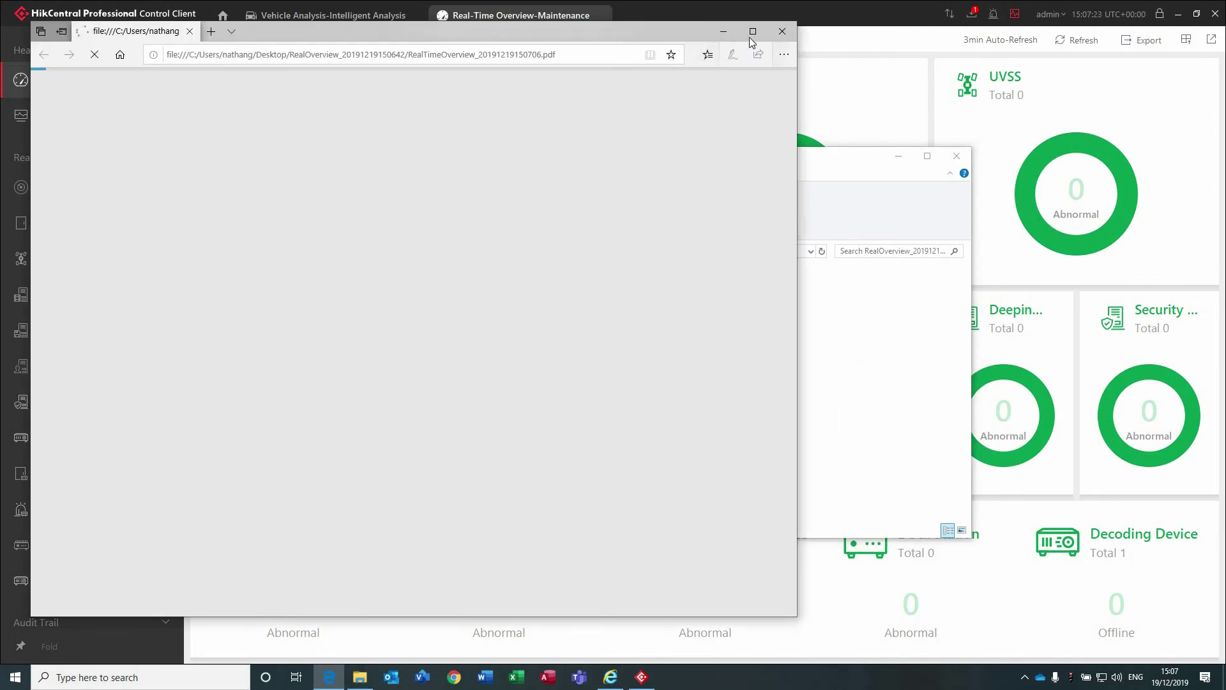
pyautogui.click(753, 31)
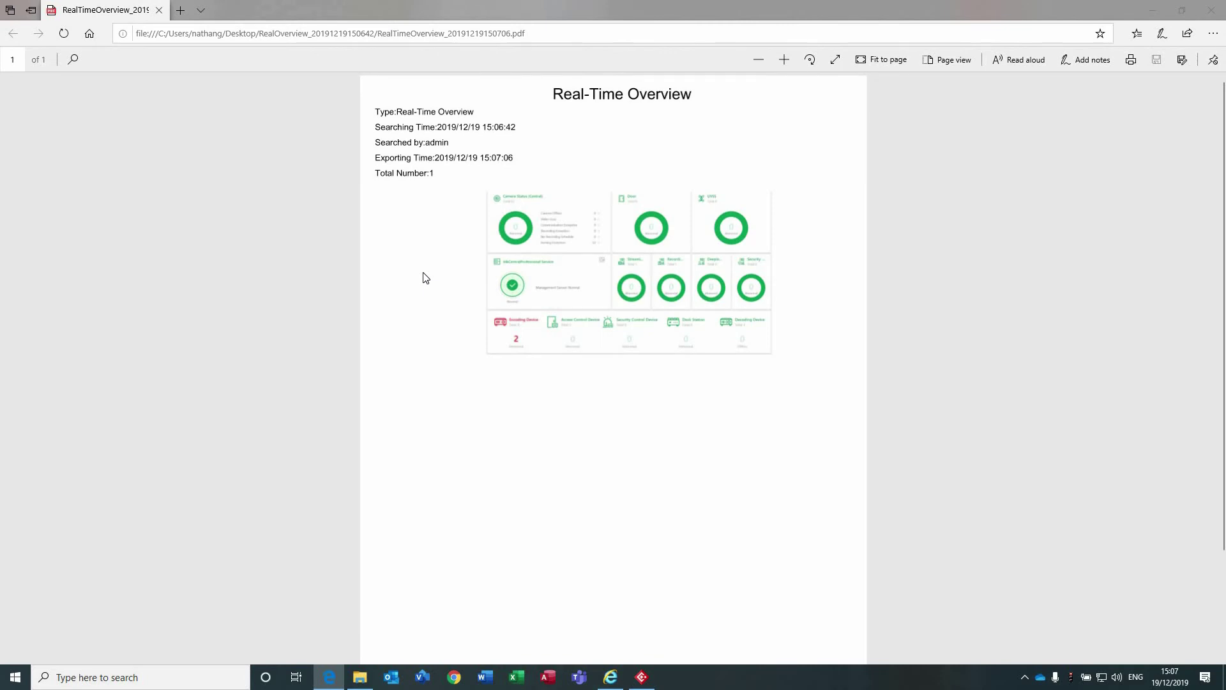
pyautogui.scroll(4, 609, 203)
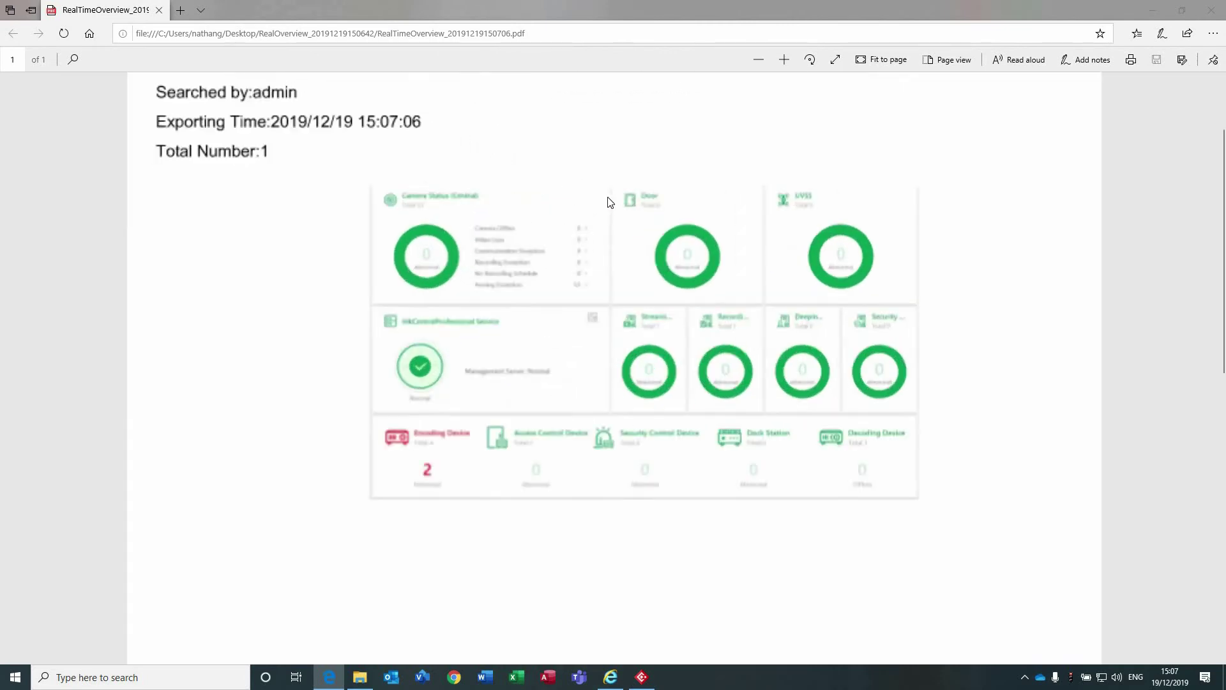
pyautogui.scroll(3, 390, 265)
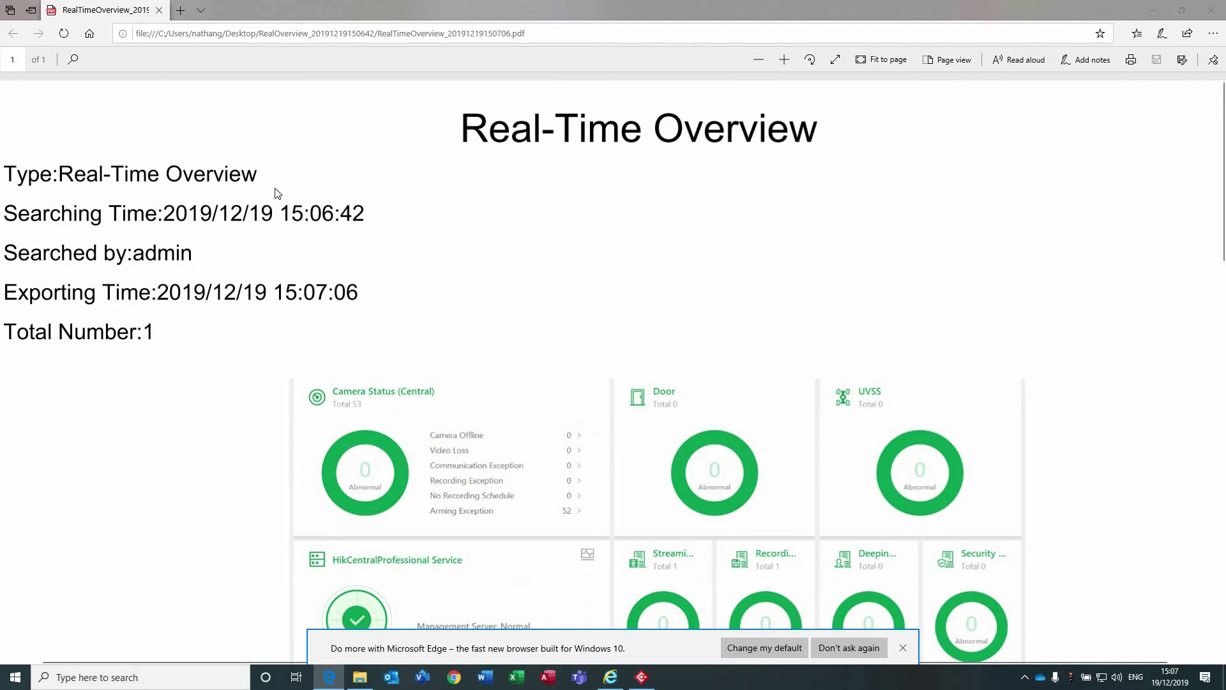
pyautogui.scroll(-6, 395, 281)
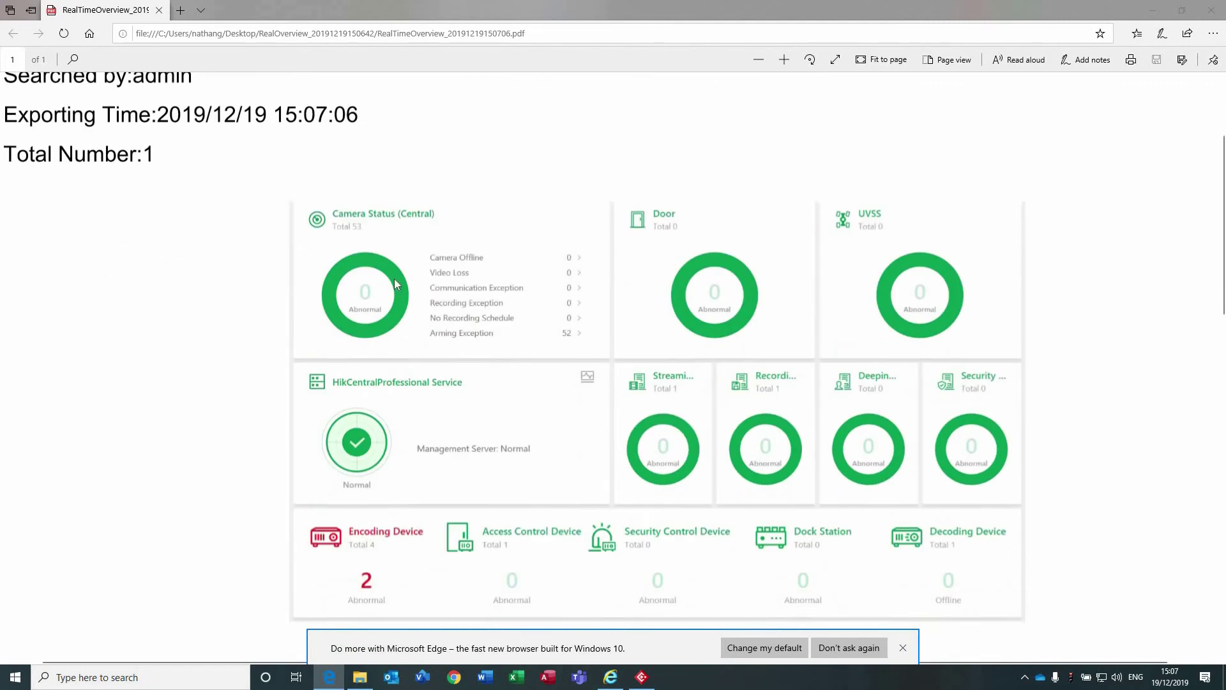
pyautogui.scroll(5, 397, 282)
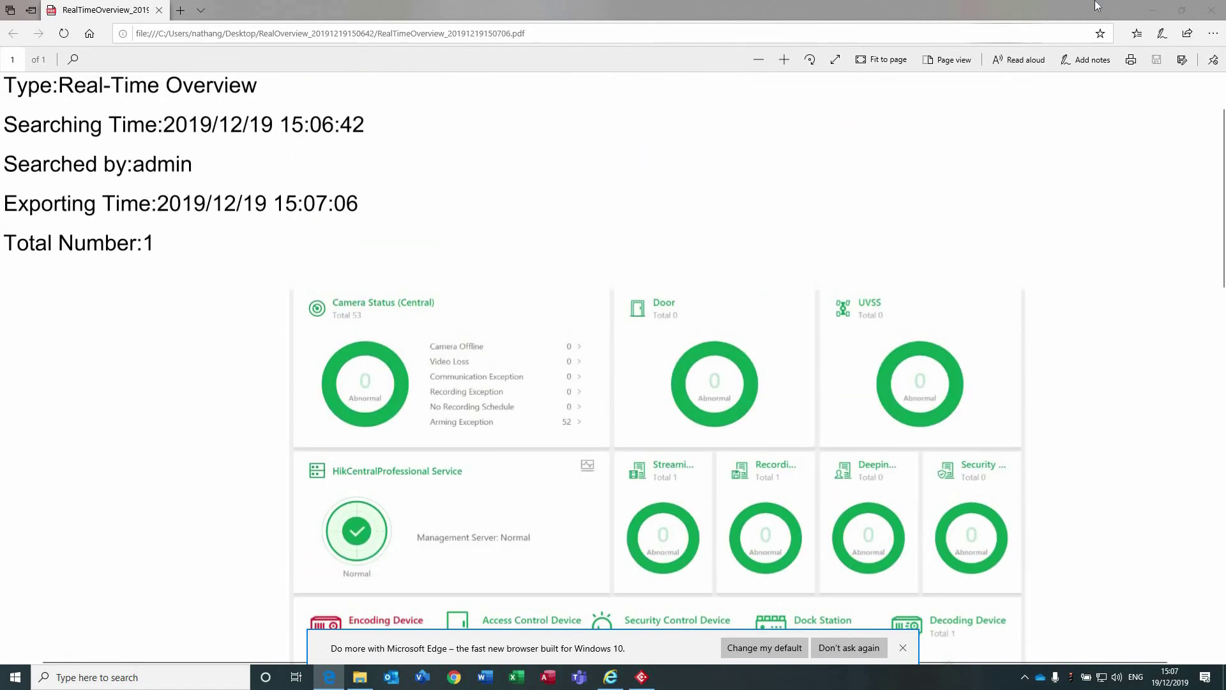
pyautogui.click(1153, 10)
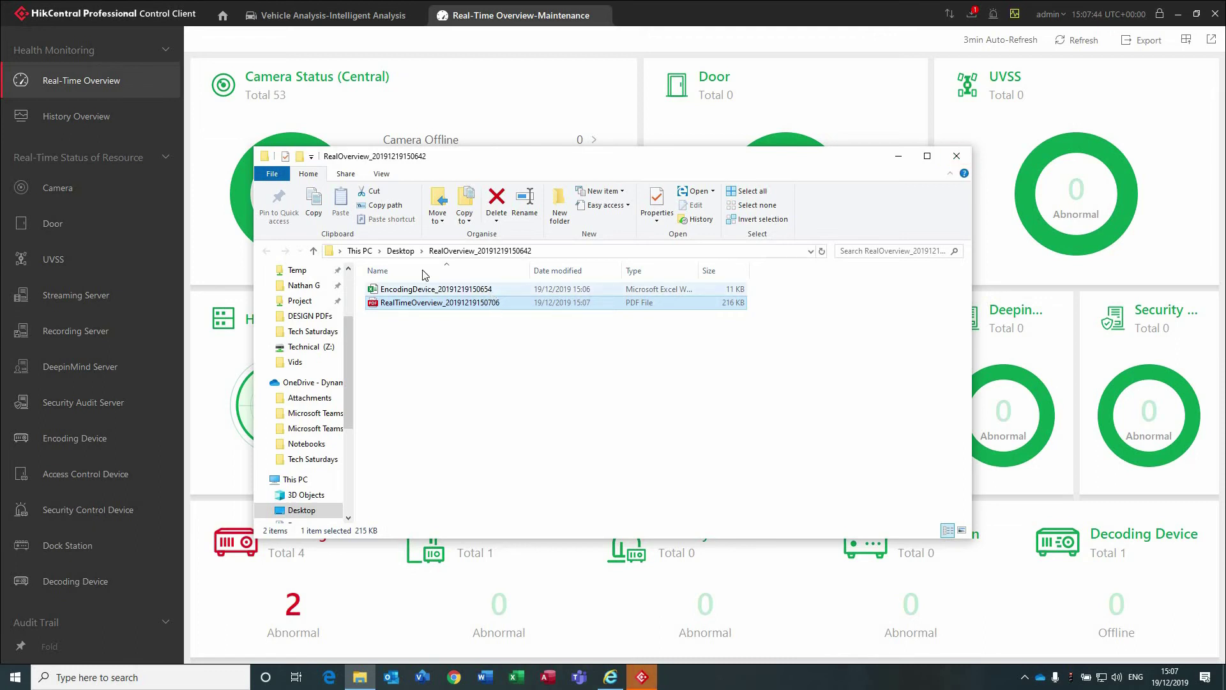
# Open the EncodingDevice workbook, widen column A, close without saving, and close the export folder.
pyautogui.moveTo(587, 156); pyautogui.dragTo(632, 85)
pyautogui.doubleClick(503, 221)
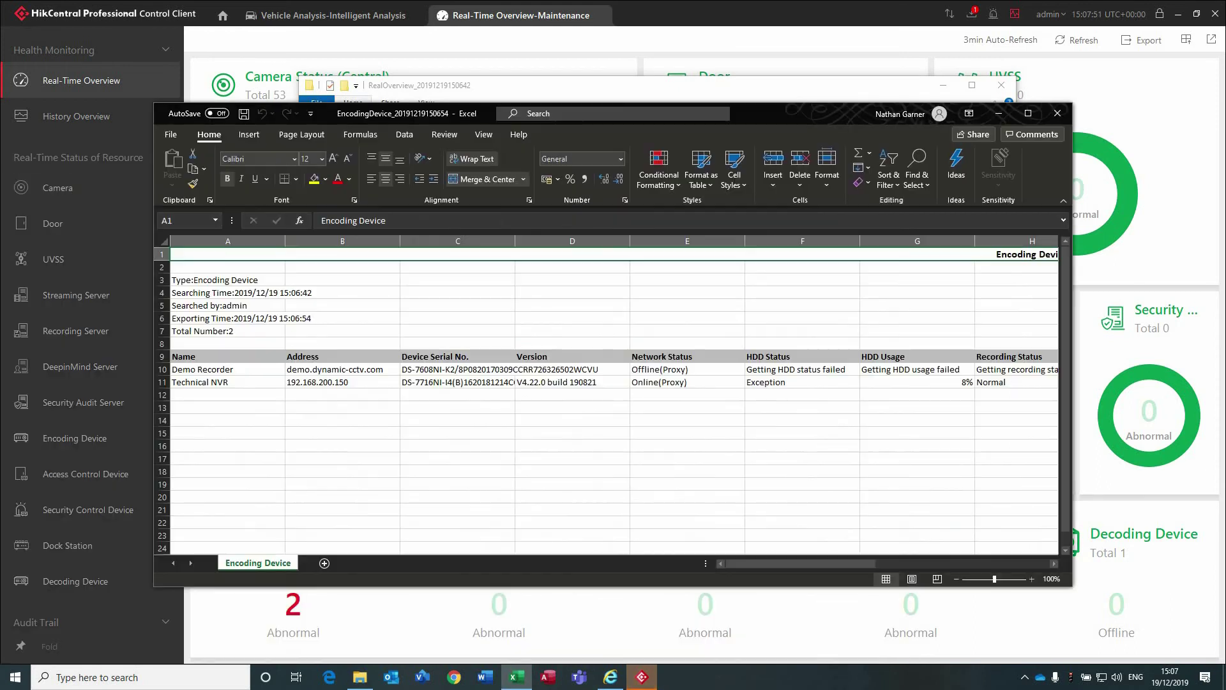
pyautogui.click(1028, 113)
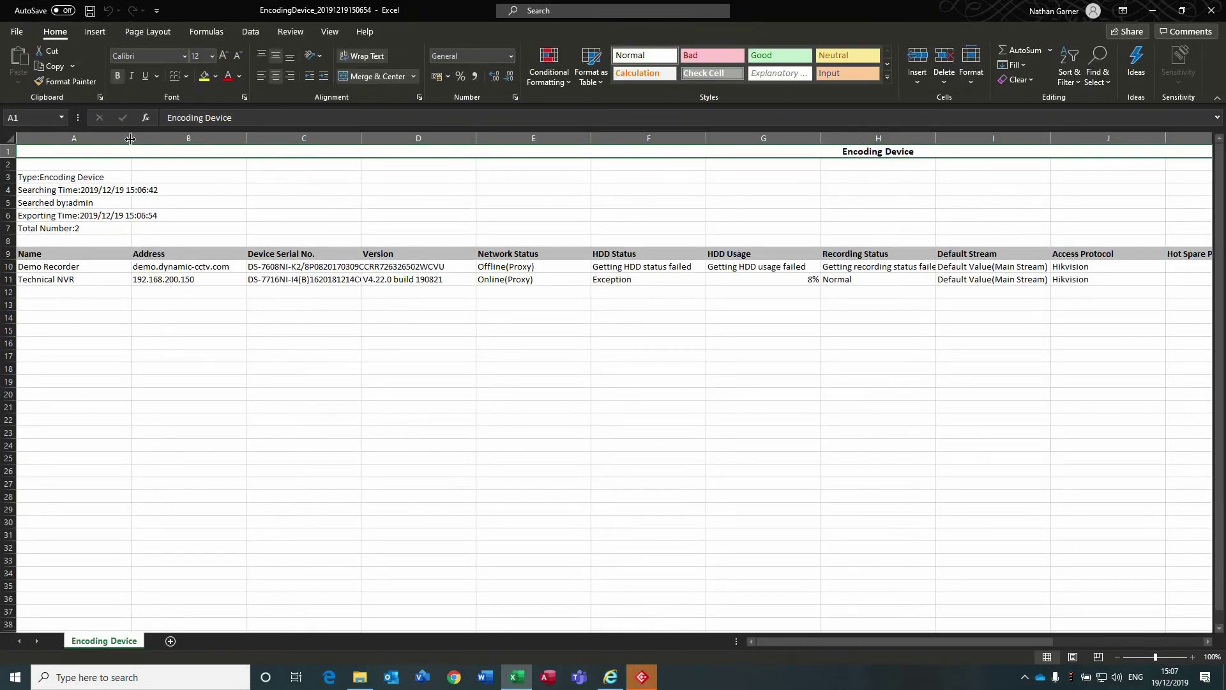
pyautogui.moveTo(130, 138); pyautogui.dragTo(133, 139)
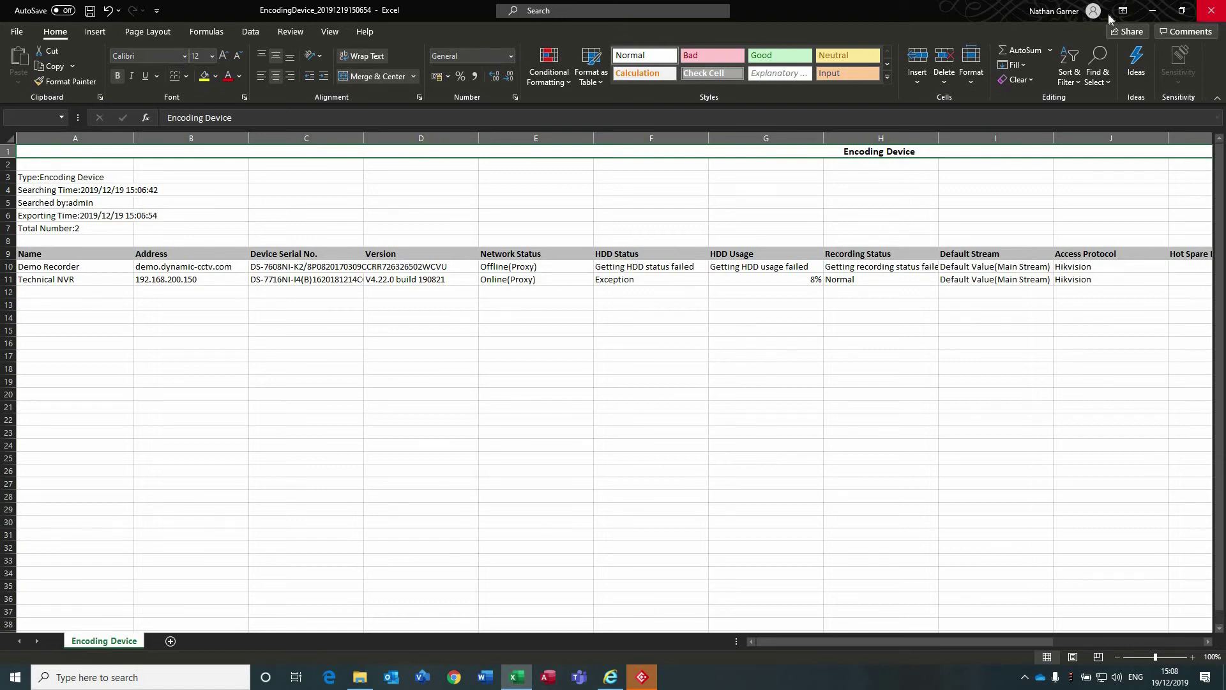
pyautogui.click(1212, 10)
pyautogui.click(600, 357)
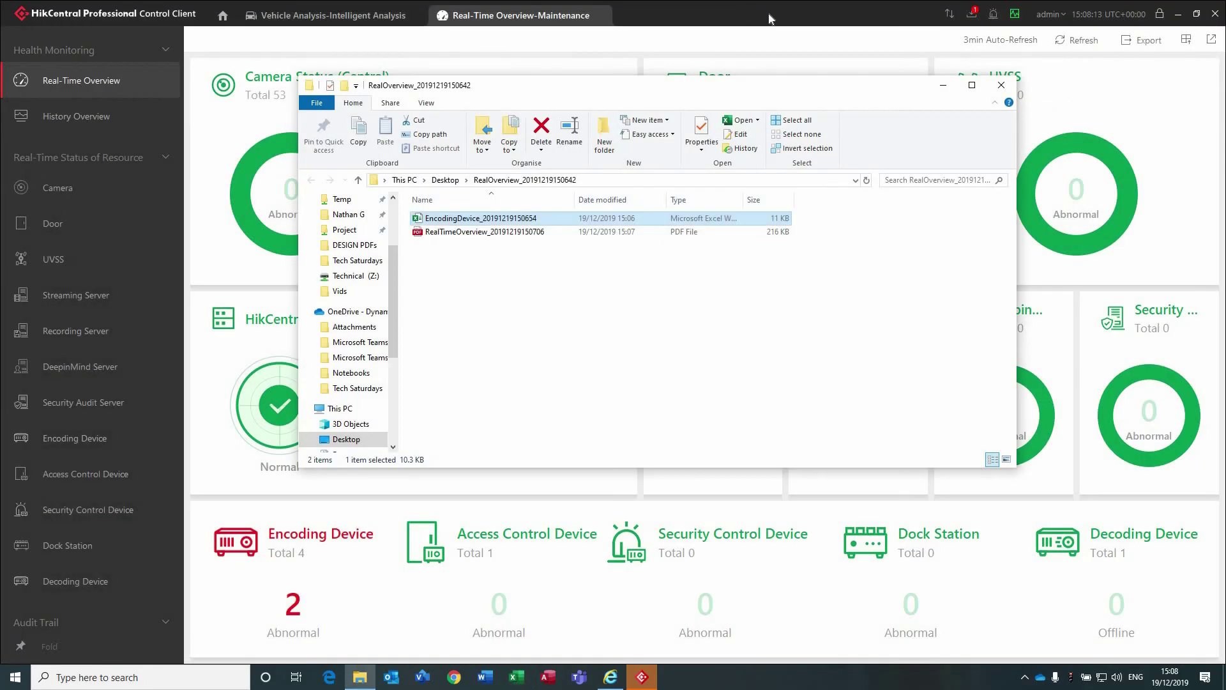
pyautogui.click(1001, 85)
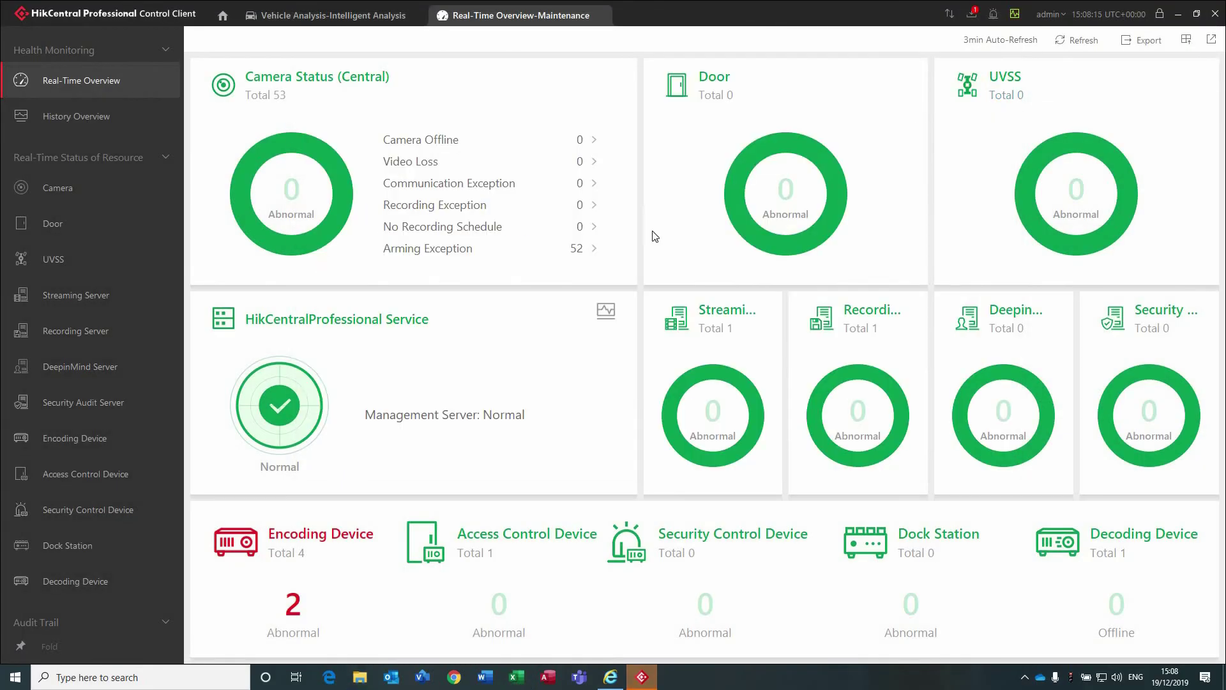
# View the Recording Server list, then switch to the Streaming Server list showing 268 streams.
pyautogui.scroll(-3, 68, 293)
pyautogui.scroll(3, 106, 363)
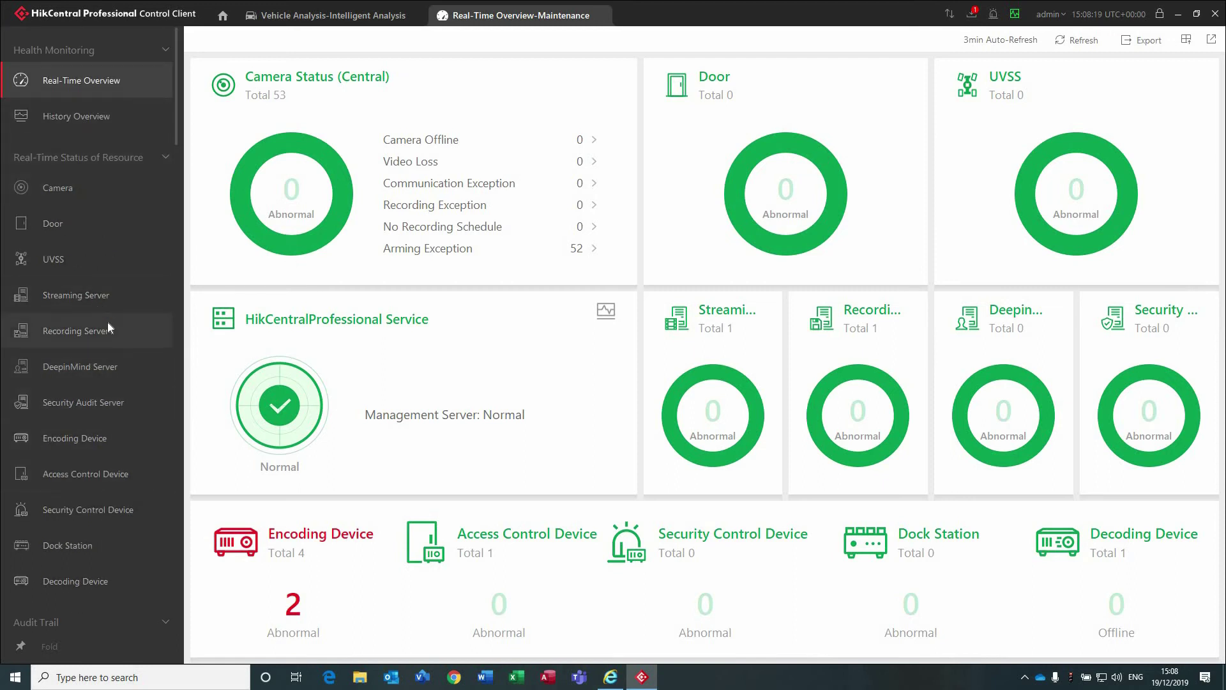
pyautogui.click(63, 328)
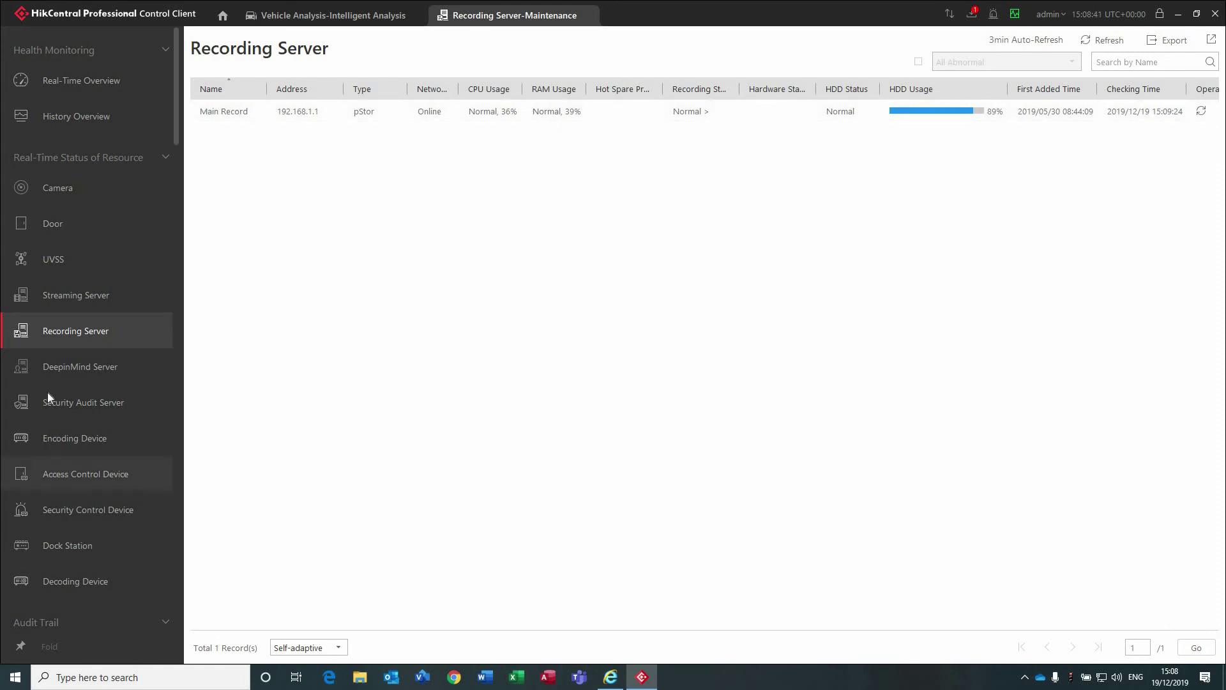
pyautogui.click(78, 292)
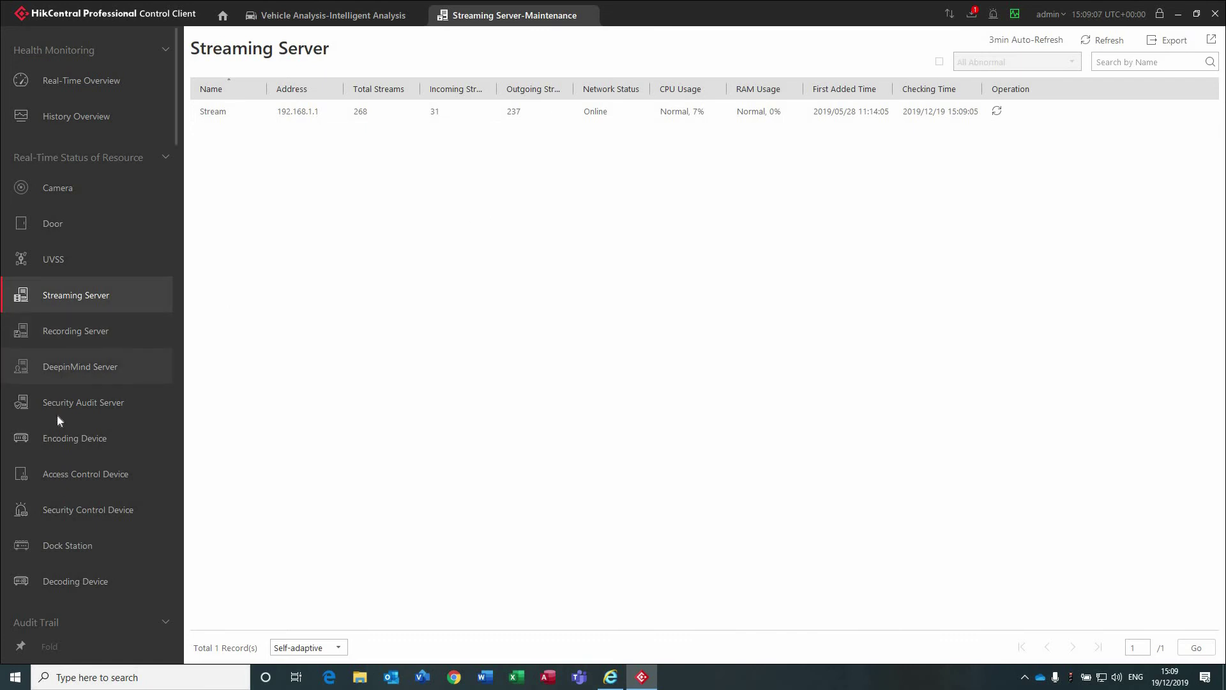
# Untick the All Abnormal filter so all four encoding devices show, then view Decoding Device status.
pyautogui.click(49, 441)
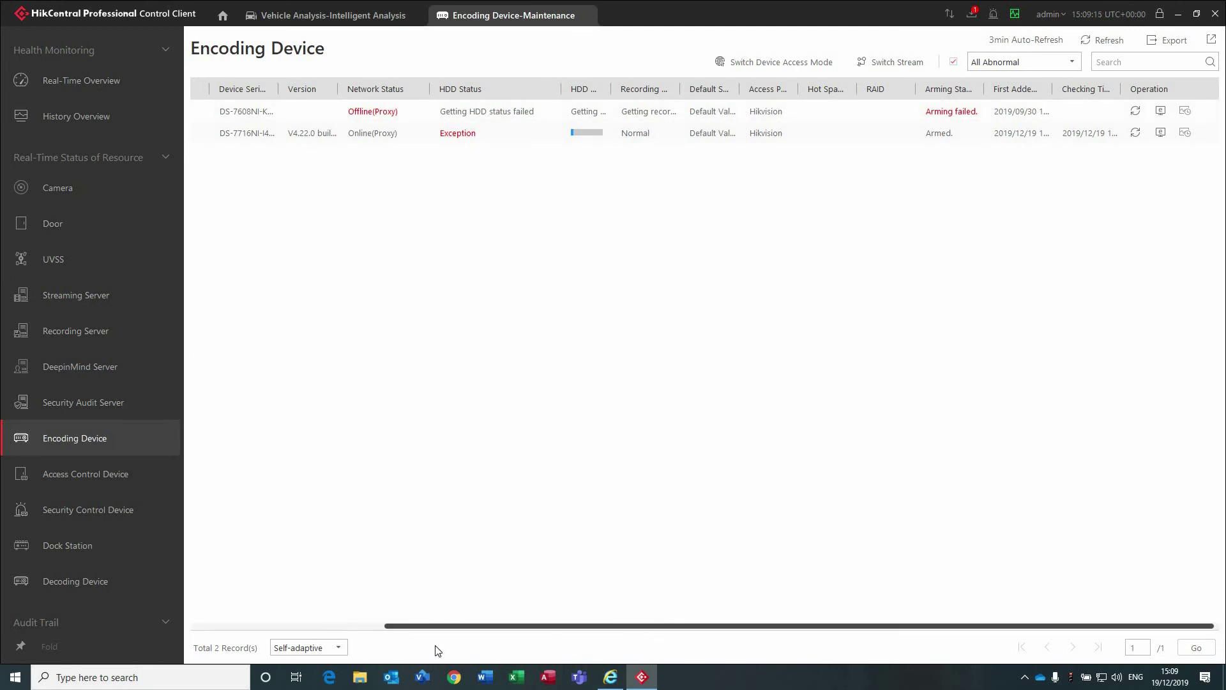
pyautogui.hscroll(-3, 422, 647)
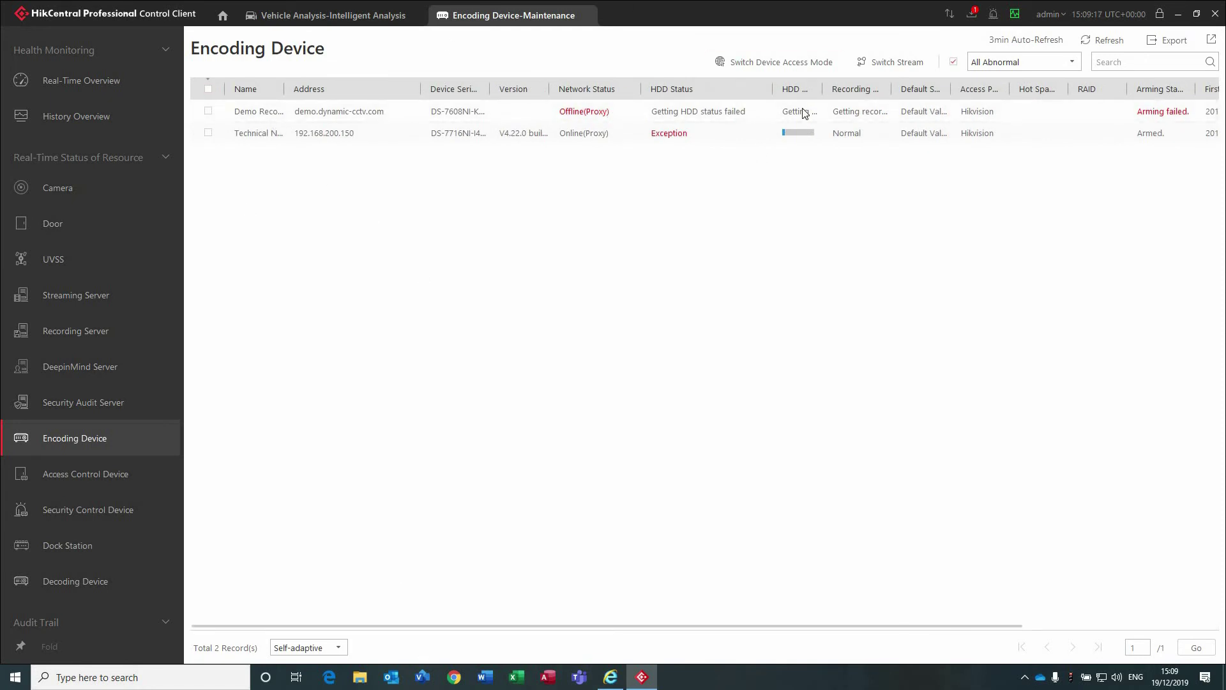
pyautogui.click(827, 115)
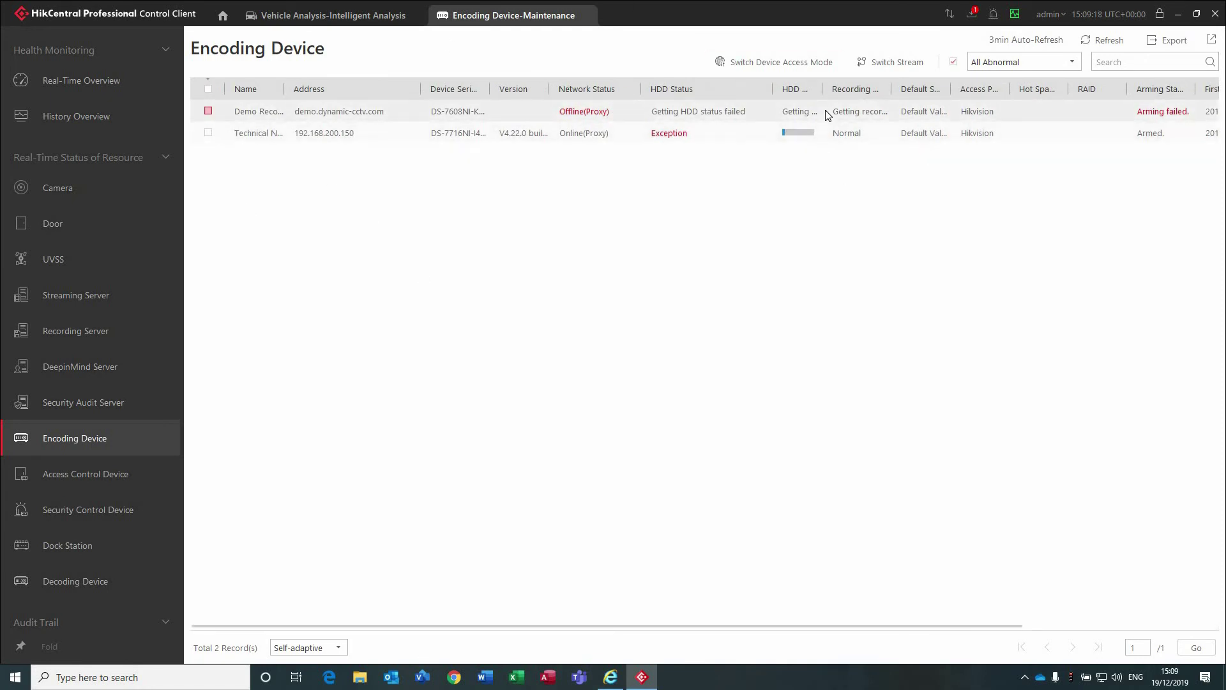
pyautogui.click(982, 67)
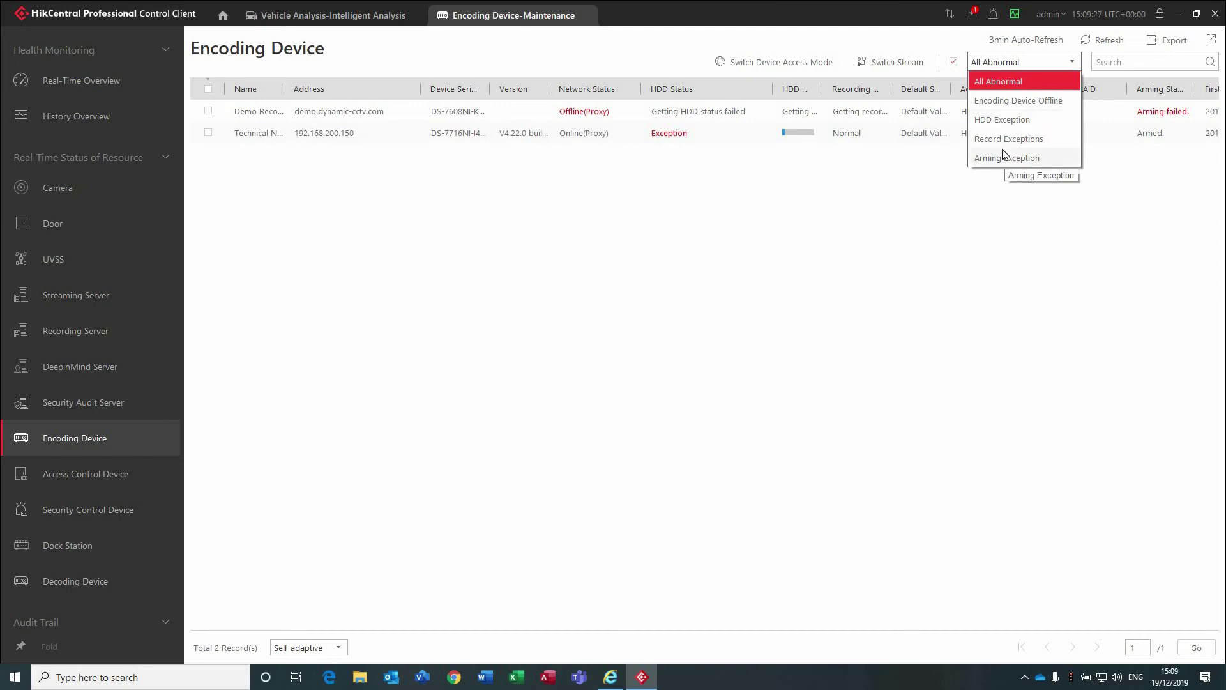
pyautogui.click(863, 234)
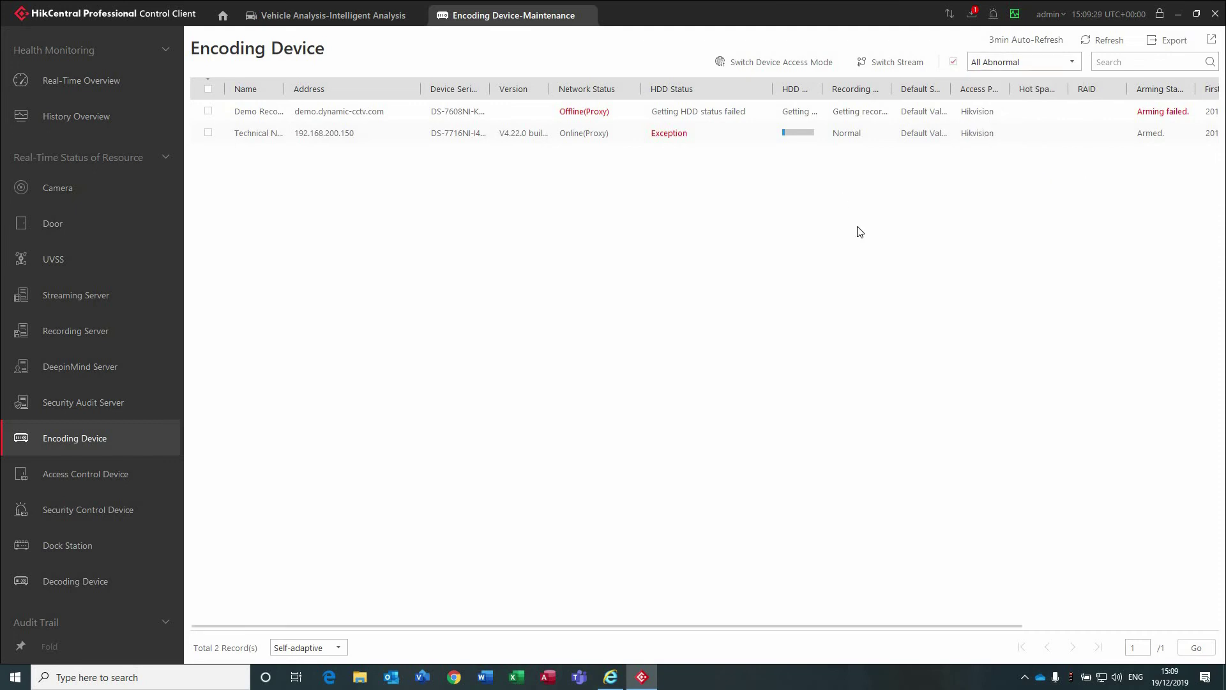
pyautogui.click(954, 62)
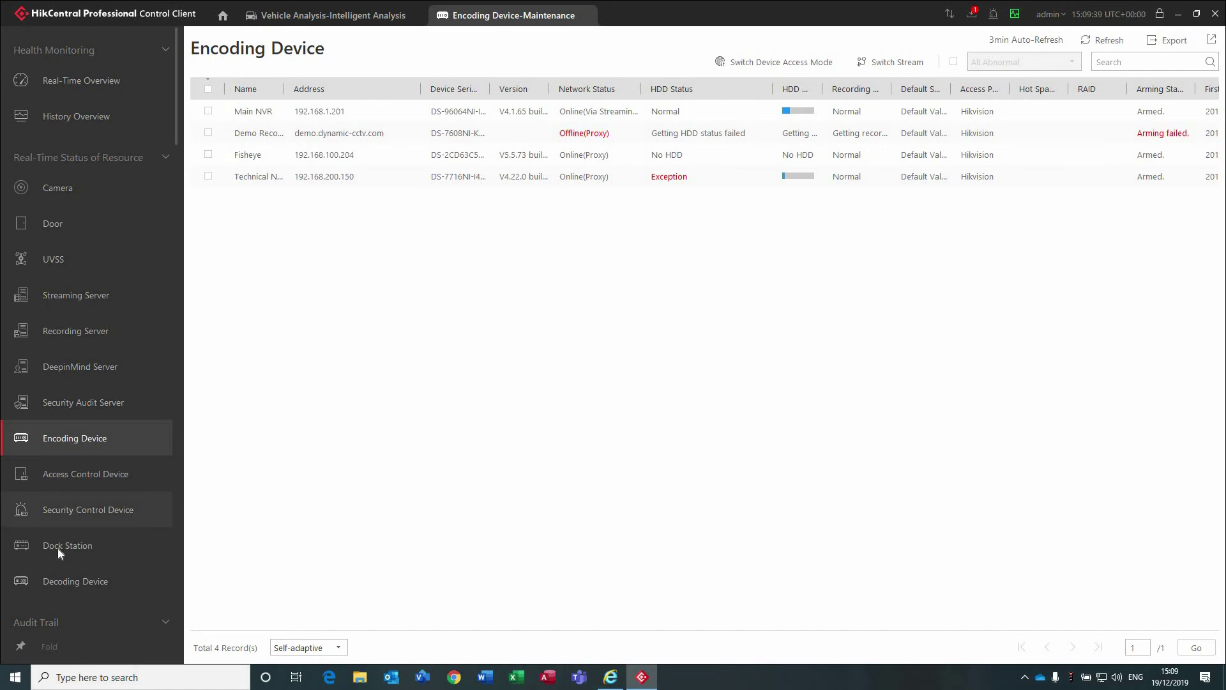
pyautogui.scroll(-2, 53, 587)
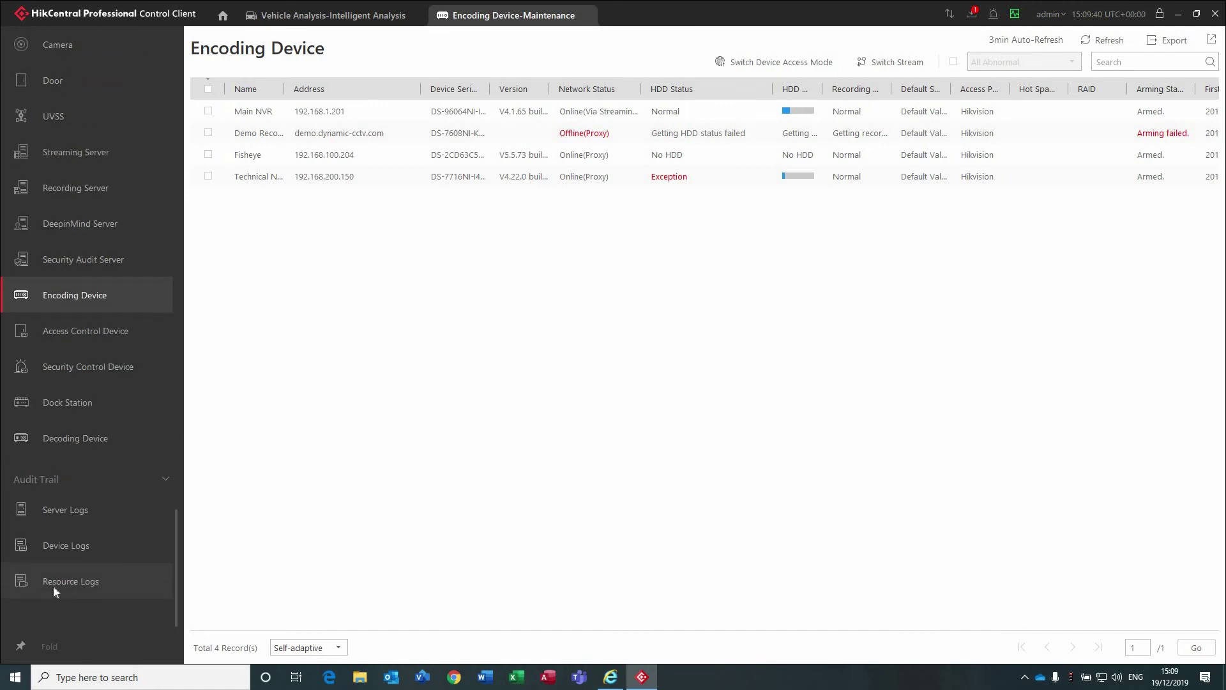
pyautogui.click(71, 445)
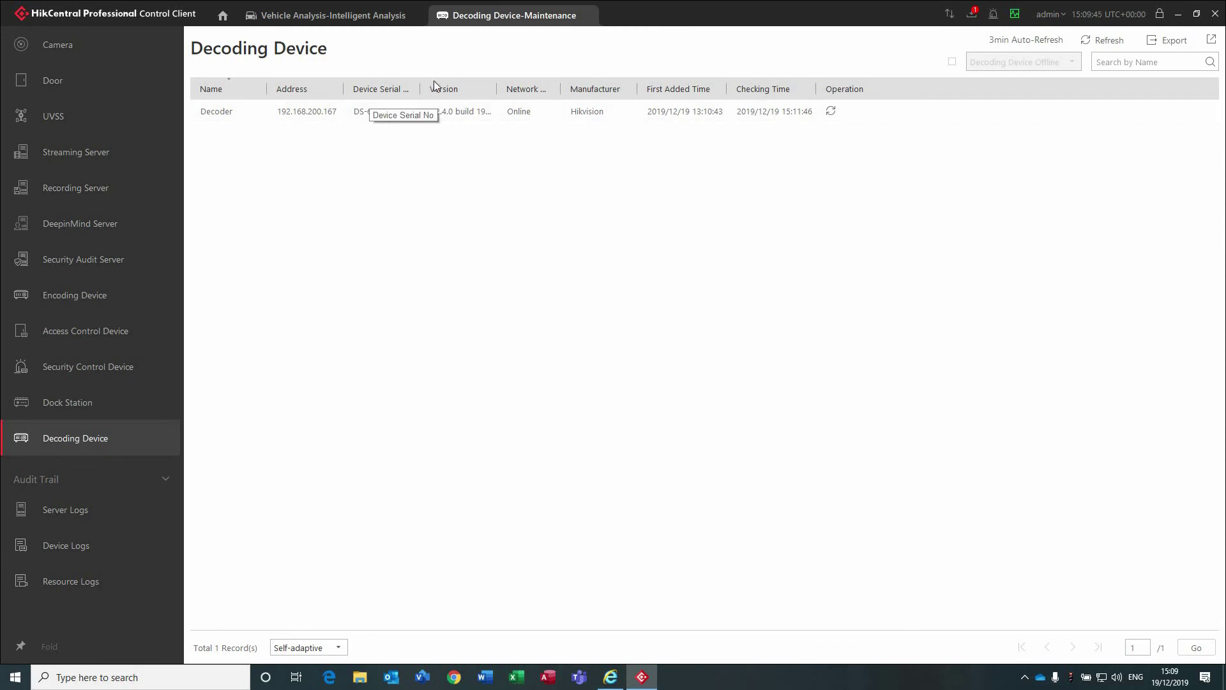
# Widen the Device Serial No and Version columns, then return to the Real-Time Overview.
pyautogui.moveTo(422, 88); pyautogui.dragTo(549, 75)
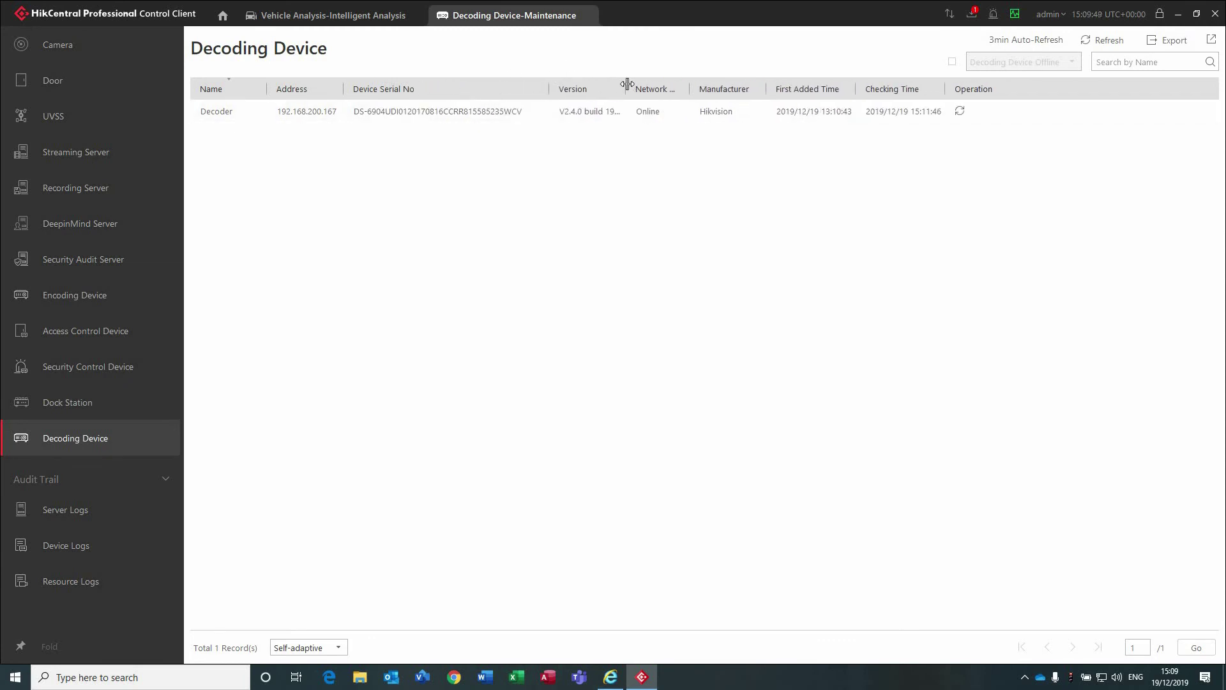
pyautogui.moveTo(627, 86); pyautogui.dragTo(658, 87)
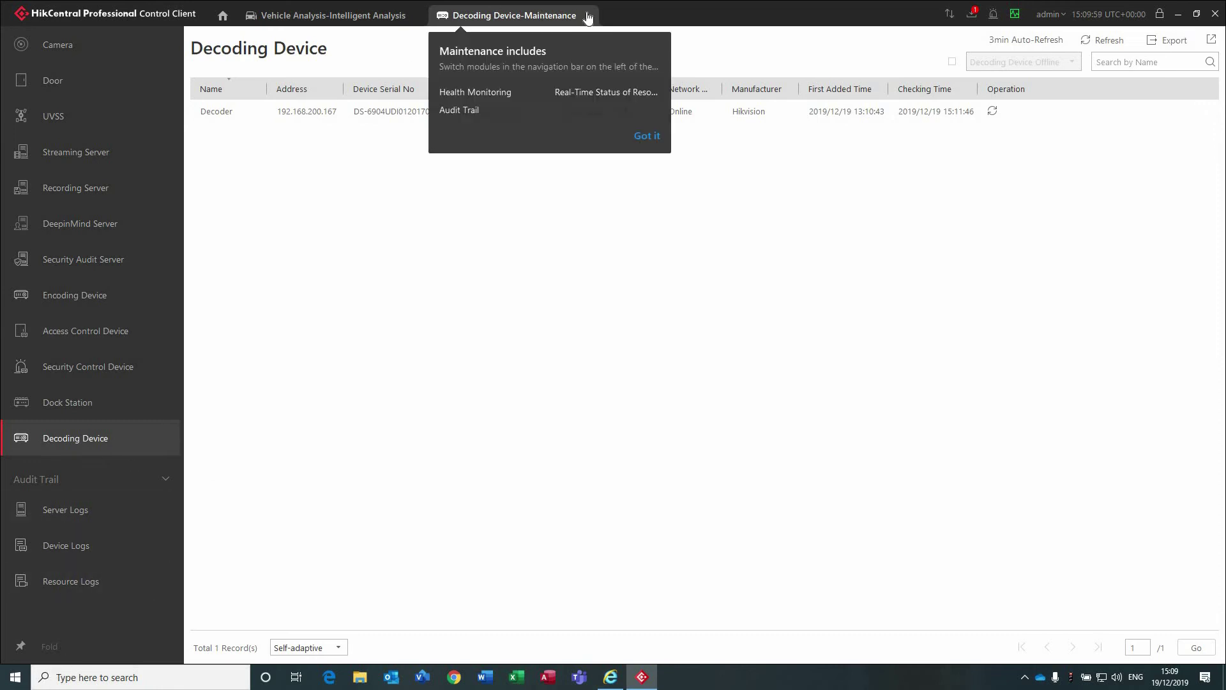
pyautogui.scroll(3, 101, 221)
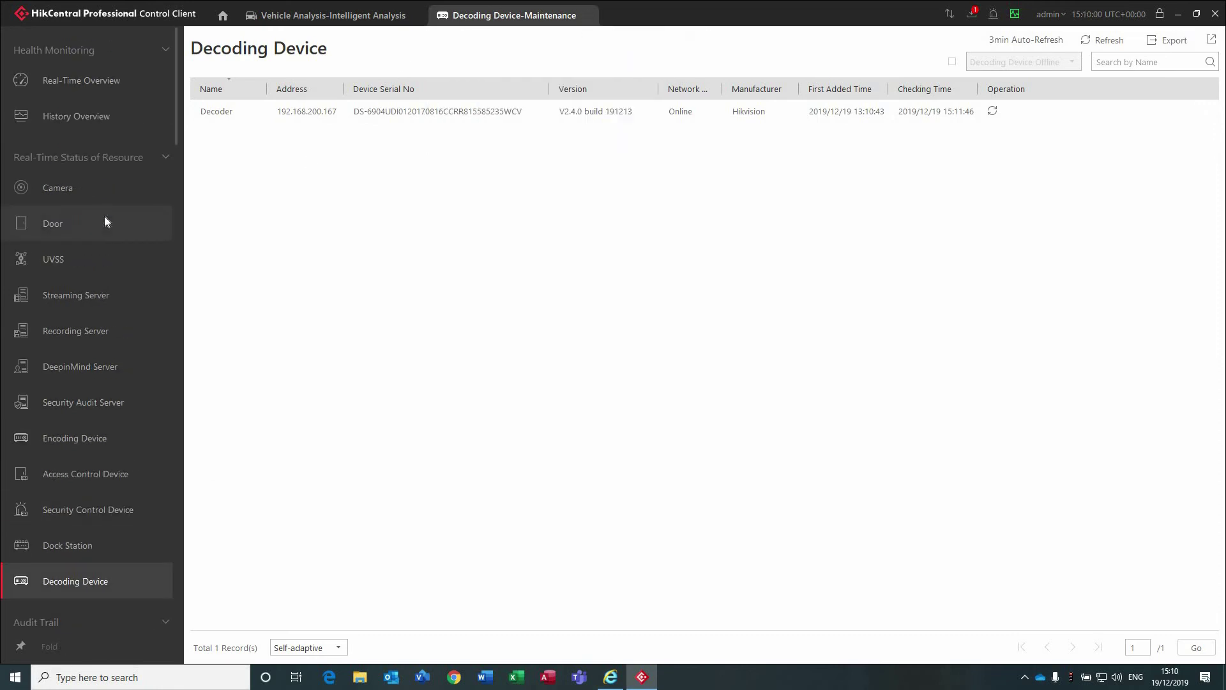
pyautogui.click(98, 94)
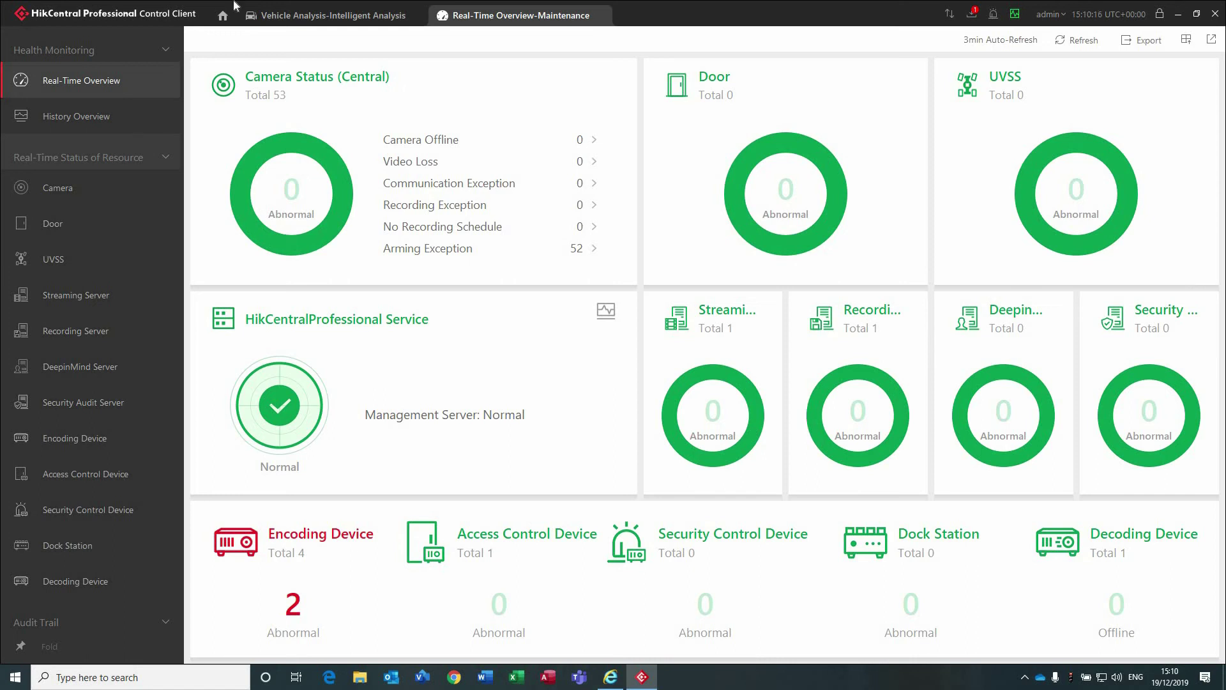
# Include Error, Warning and Information log types in the Server Logs search.
pyautogui.click(224, 21)
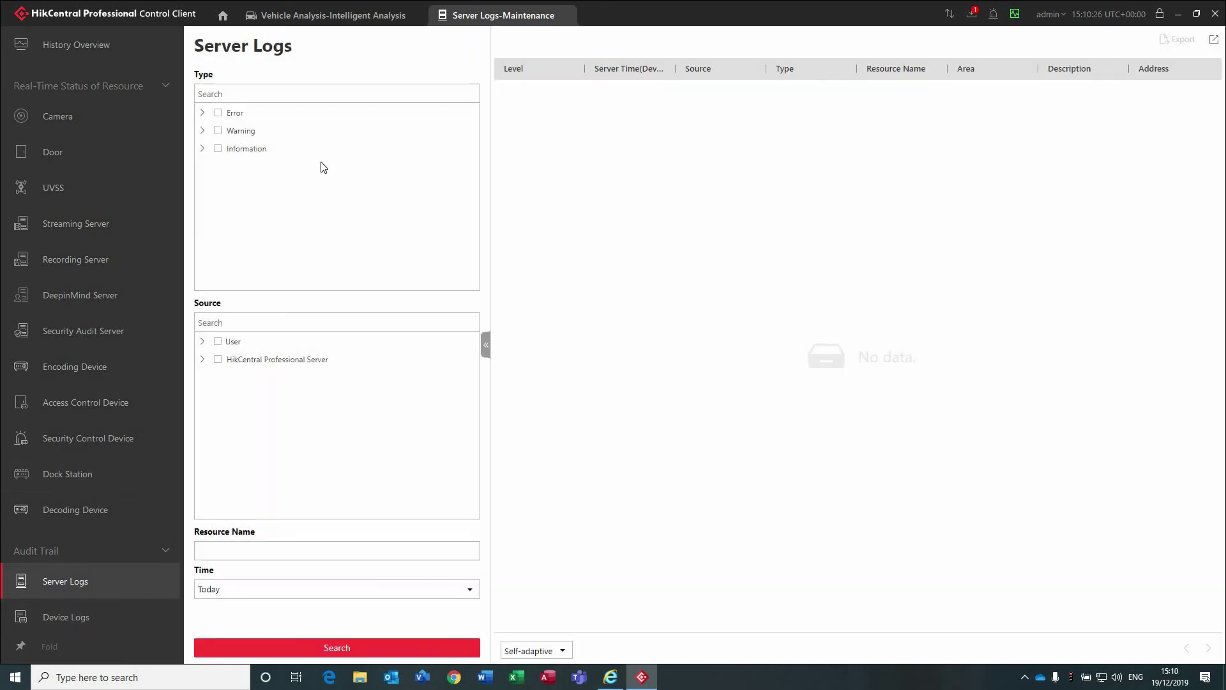
pyautogui.click(201, 115)
pyautogui.click(201, 116)
pyautogui.click(218, 113)
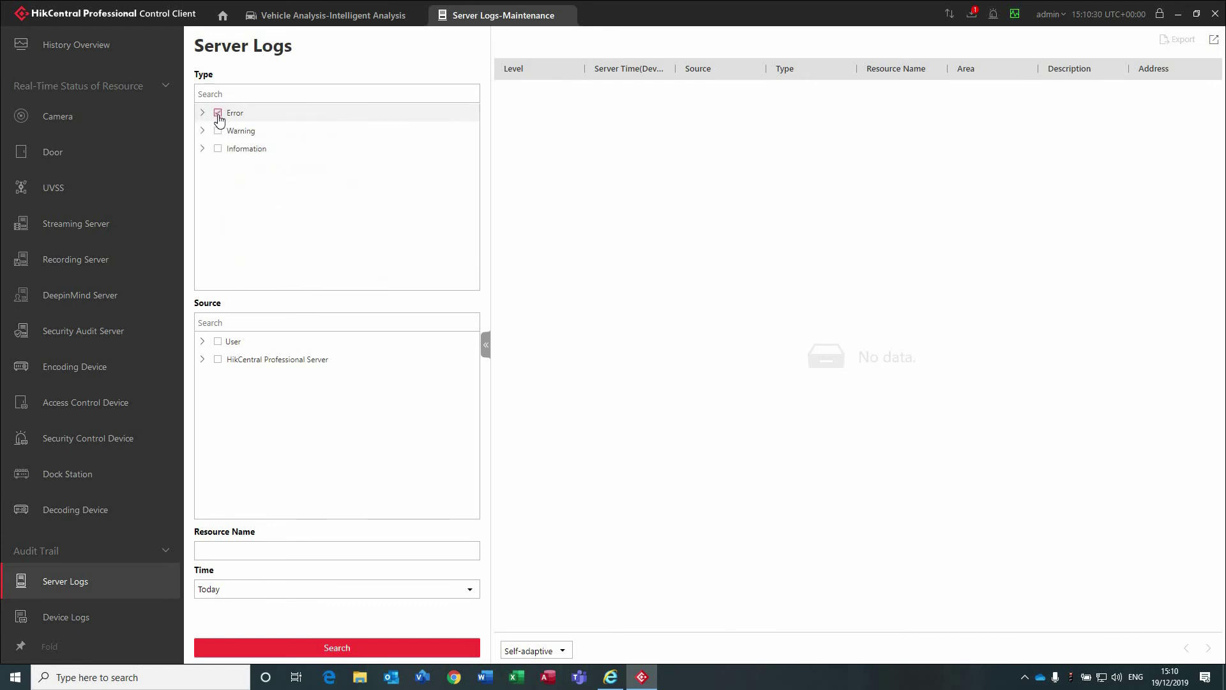
pyautogui.click(218, 132)
pyautogui.click(217, 149)
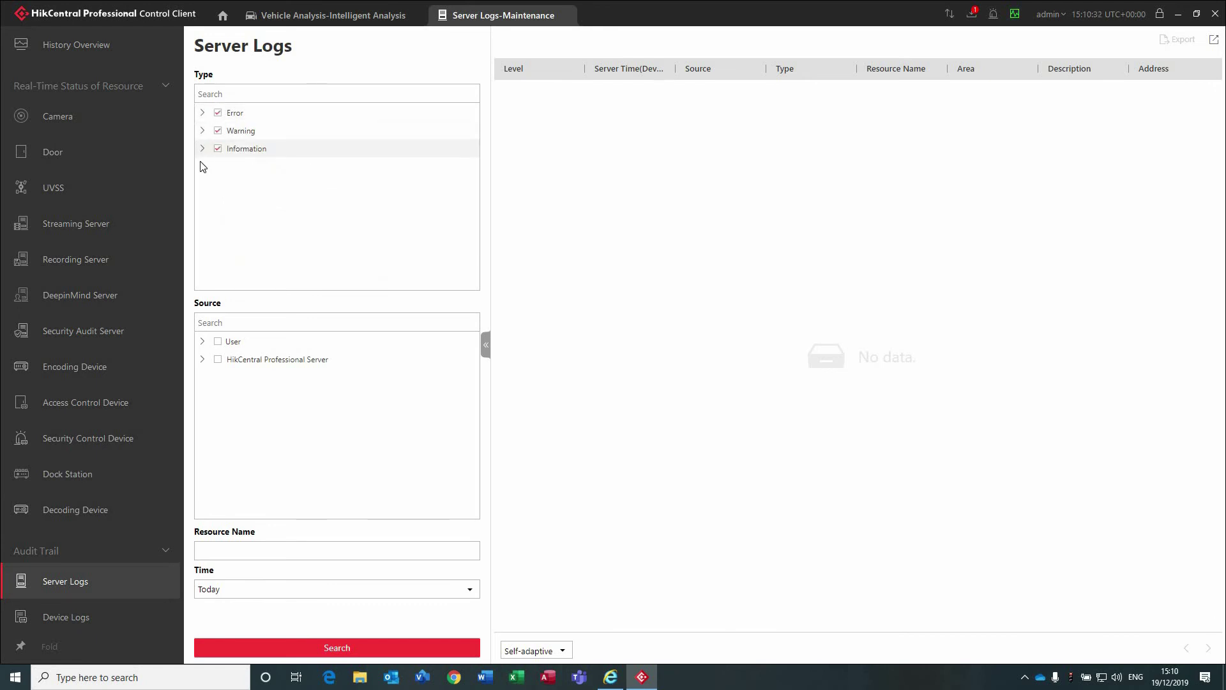
pyautogui.click(202, 148)
pyautogui.scroll(-5, 317, 238)
pyautogui.scroll(6, 317, 238)
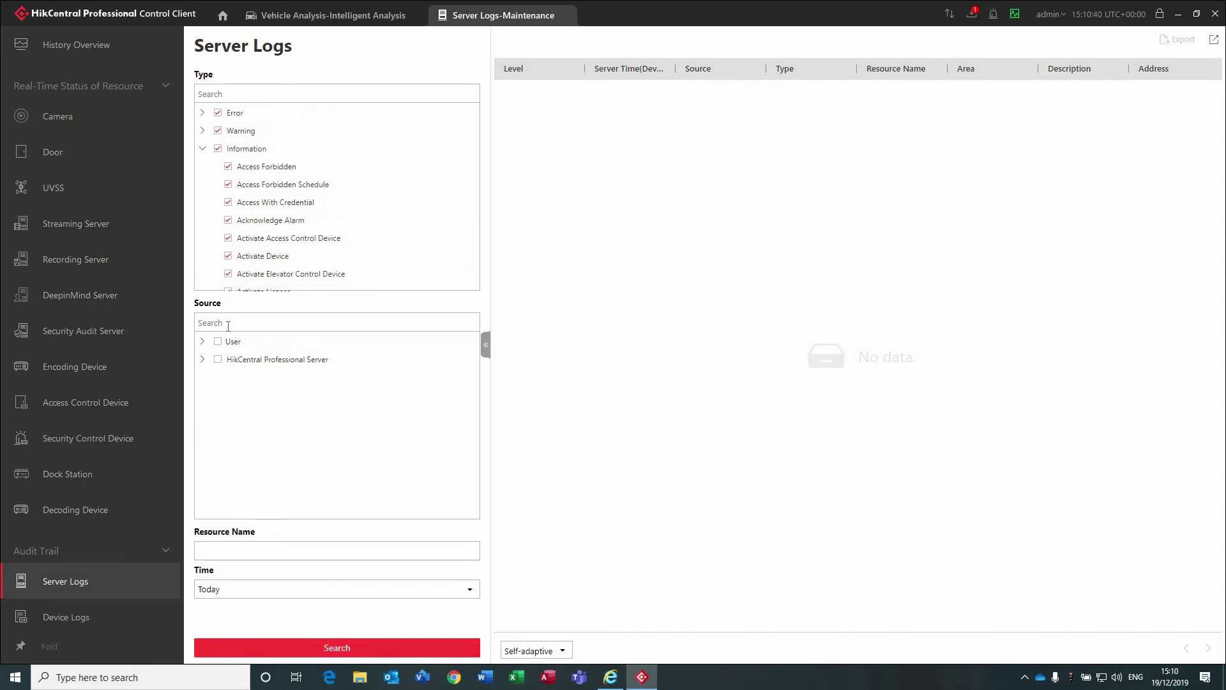
# Limit the log source to the admin user and run the search.
pyautogui.write('admin')
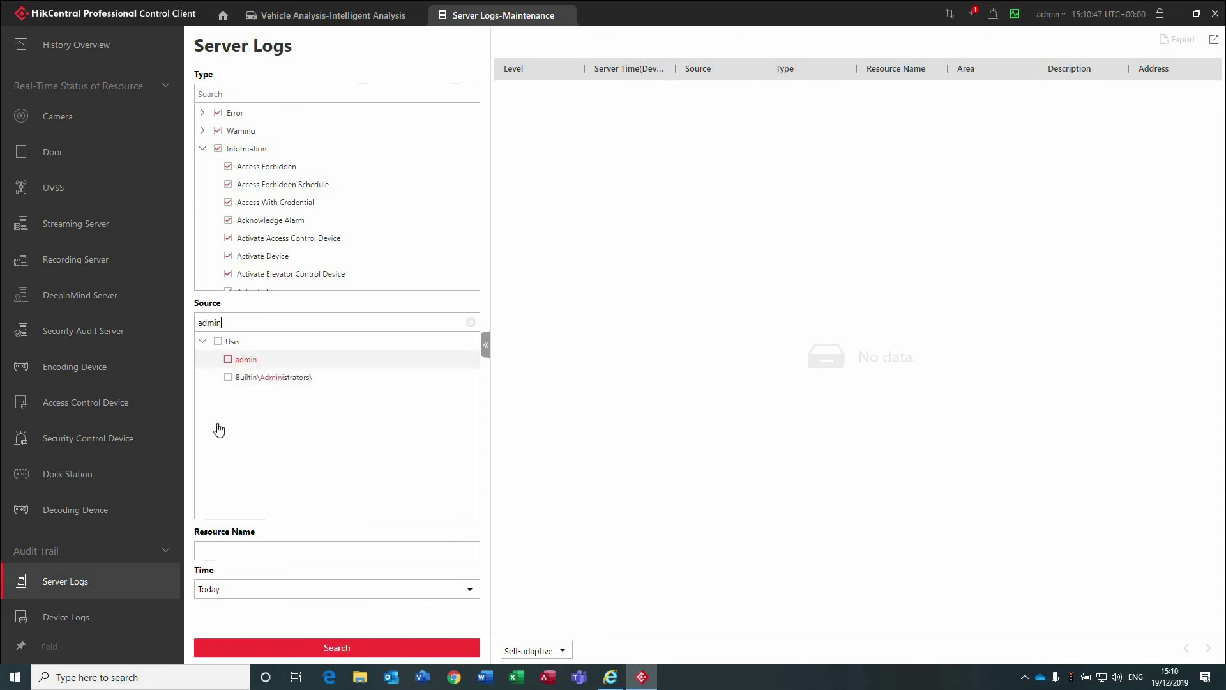
pyautogui.click(229, 359)
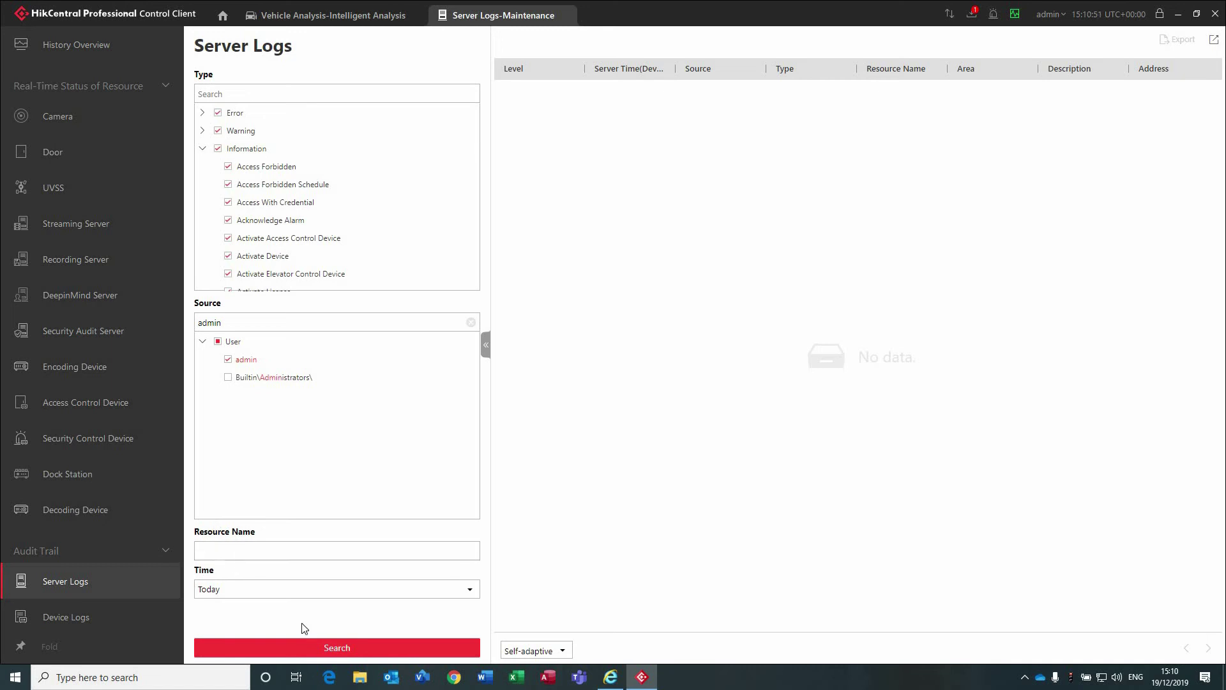
pyautogui.click(391, 648)
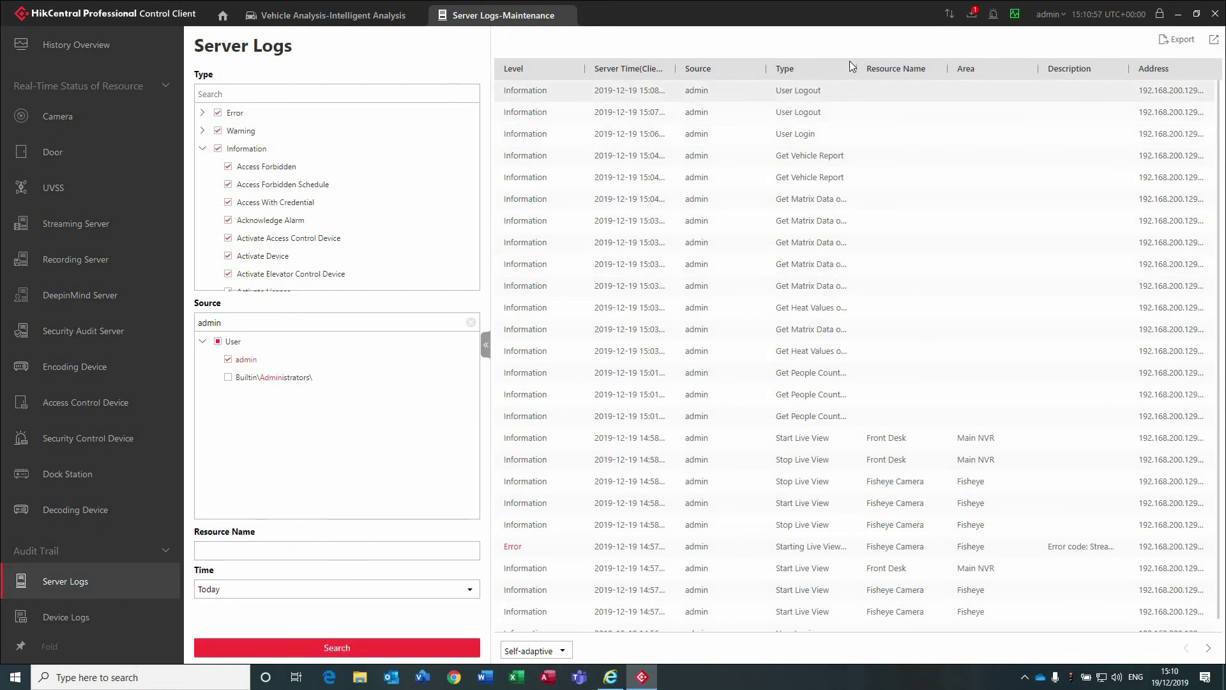
# Widen the Type and Server Time columns and page forward through the log results.
pyautogui.moveTo(856, 68); pyautogui.dragTo(941, 68)
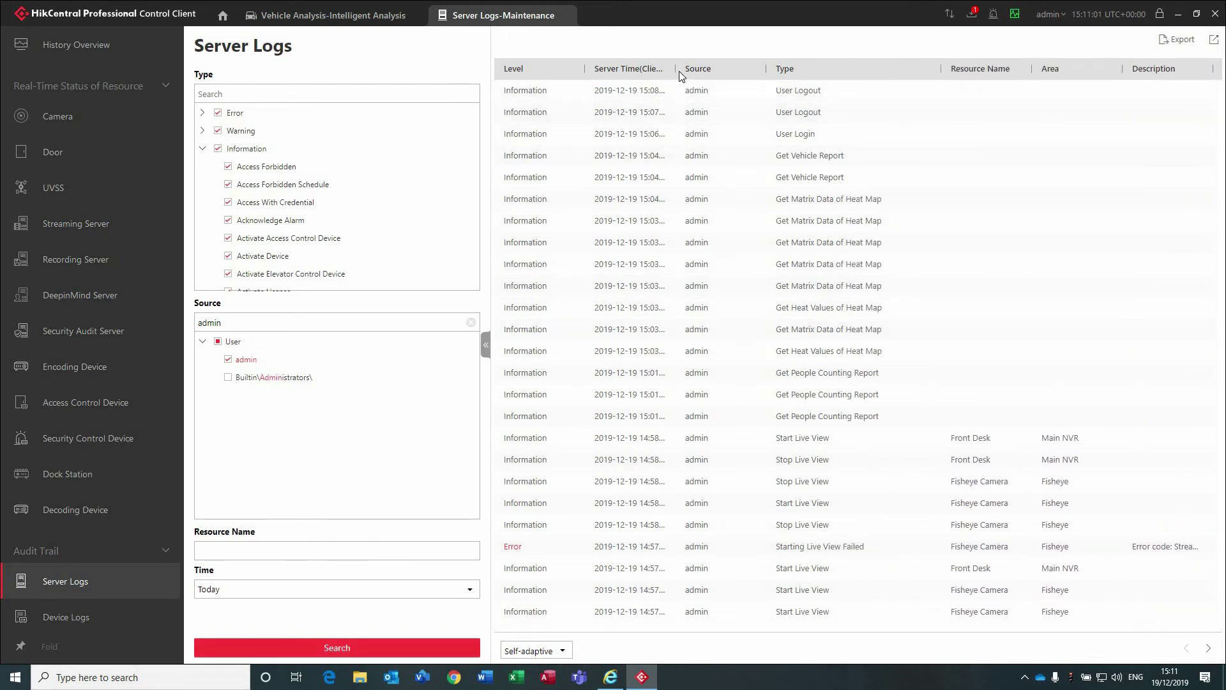
pyautogui.moveTo(675, 68); pyautogui.dragTo(723, 69)
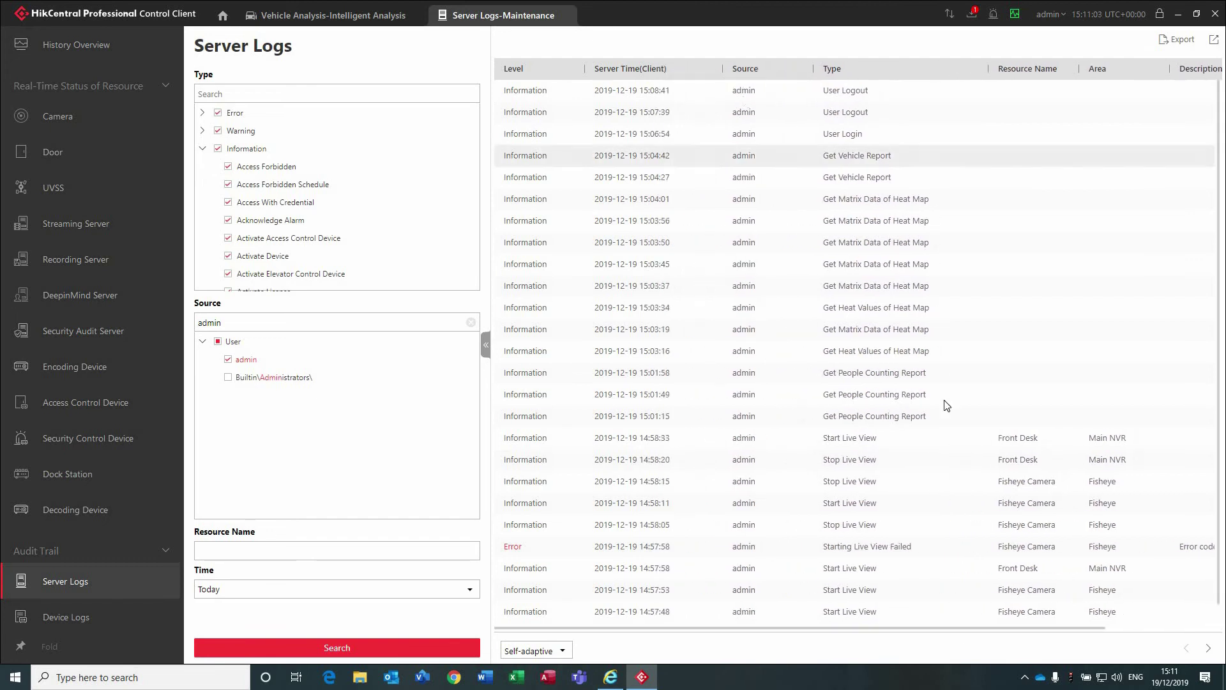
pyautogui.scroll(-1, 940, 410)
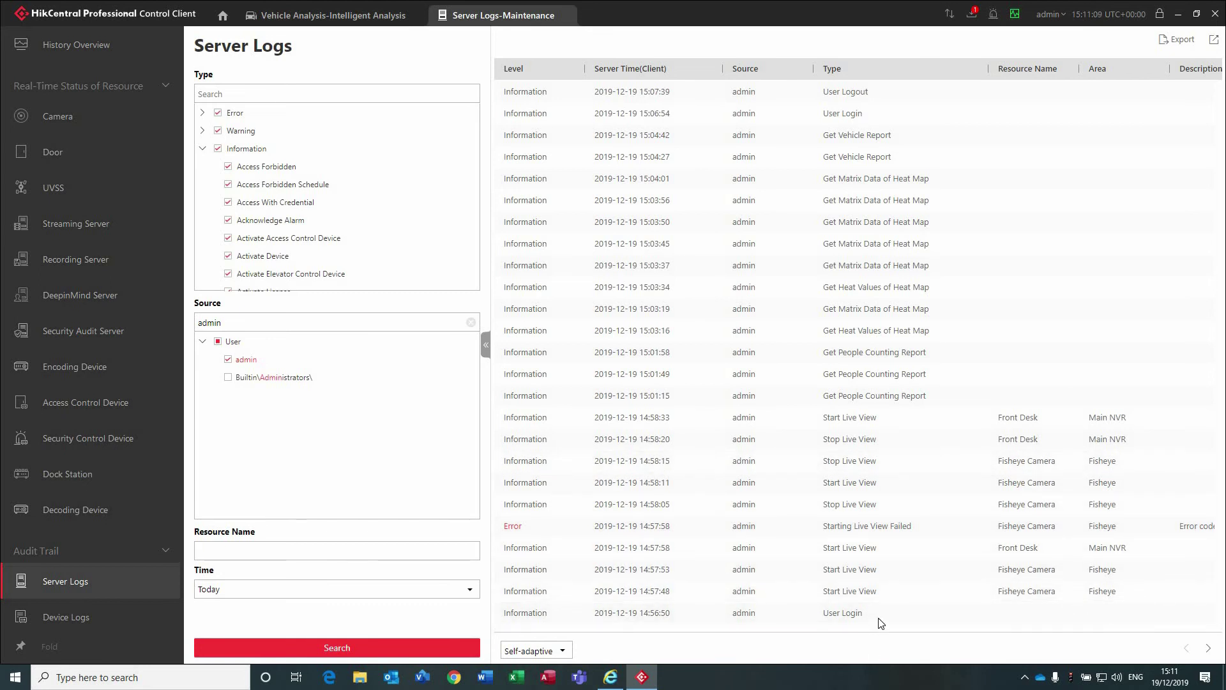
pyautogui.click(1209, 648)
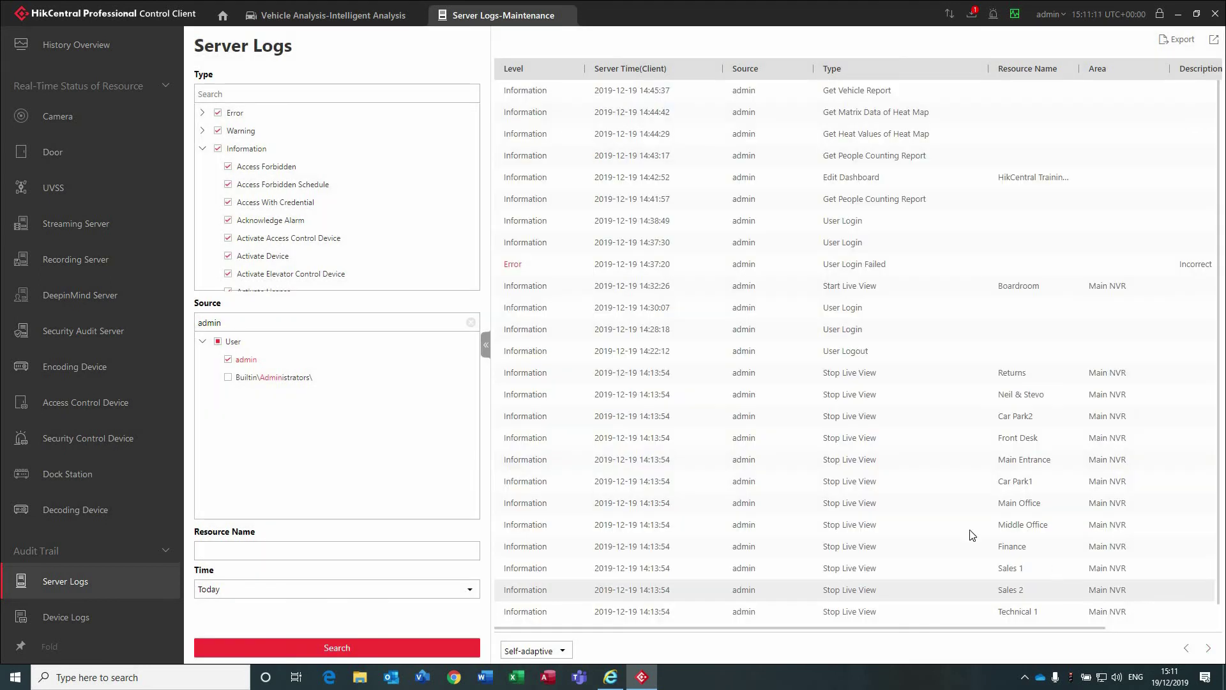
pyautogui.scroll(-1, 926, 551)
pyautogui.scroll(1, 925, 545)
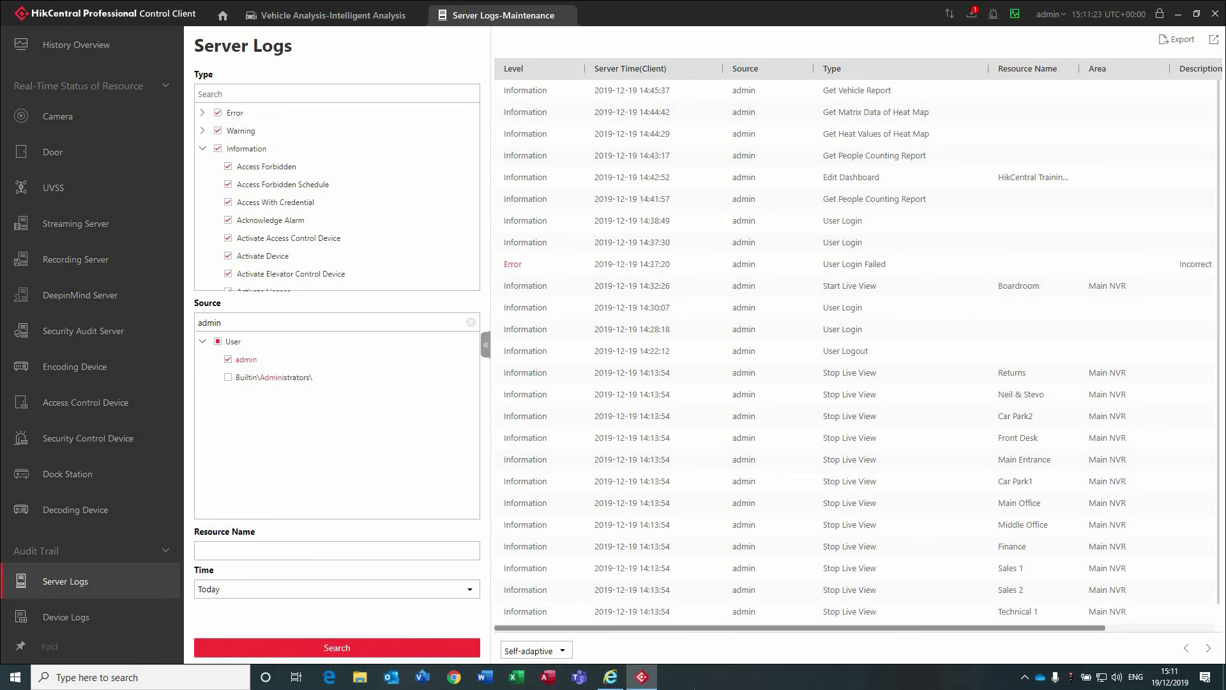
pyautogui.moveTo(726, 633); pyautogui.dragTo(856, 634)
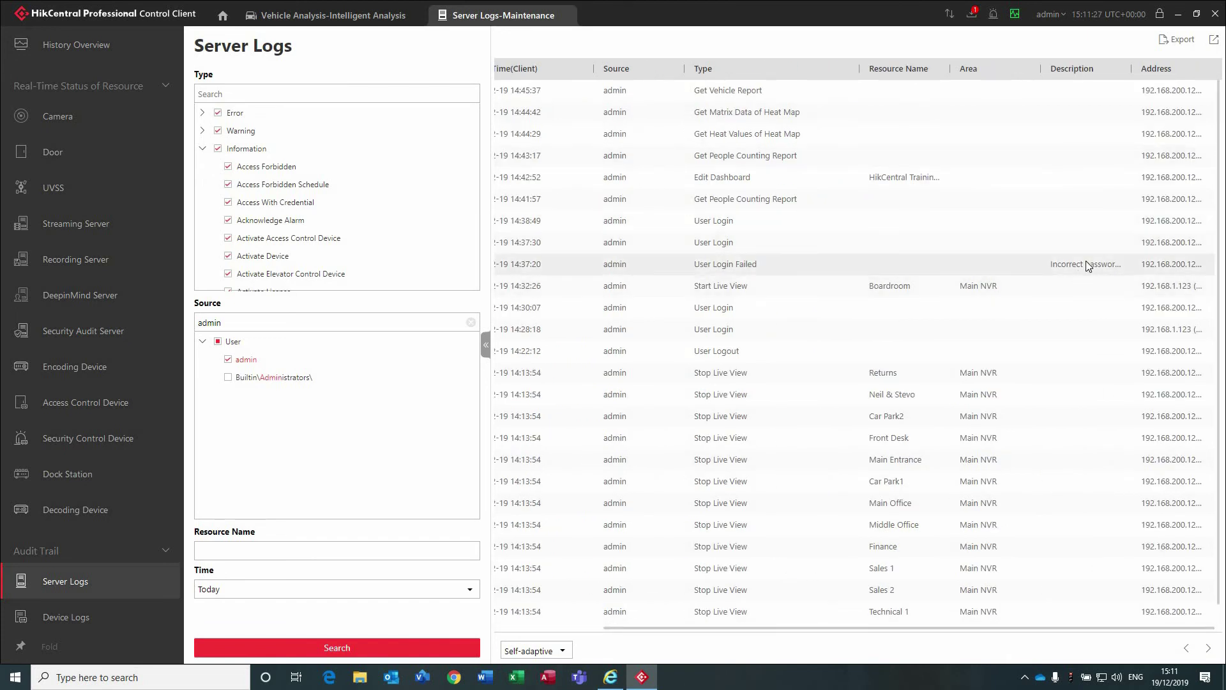
pyautogui.scroll(-1, 1001, 534)
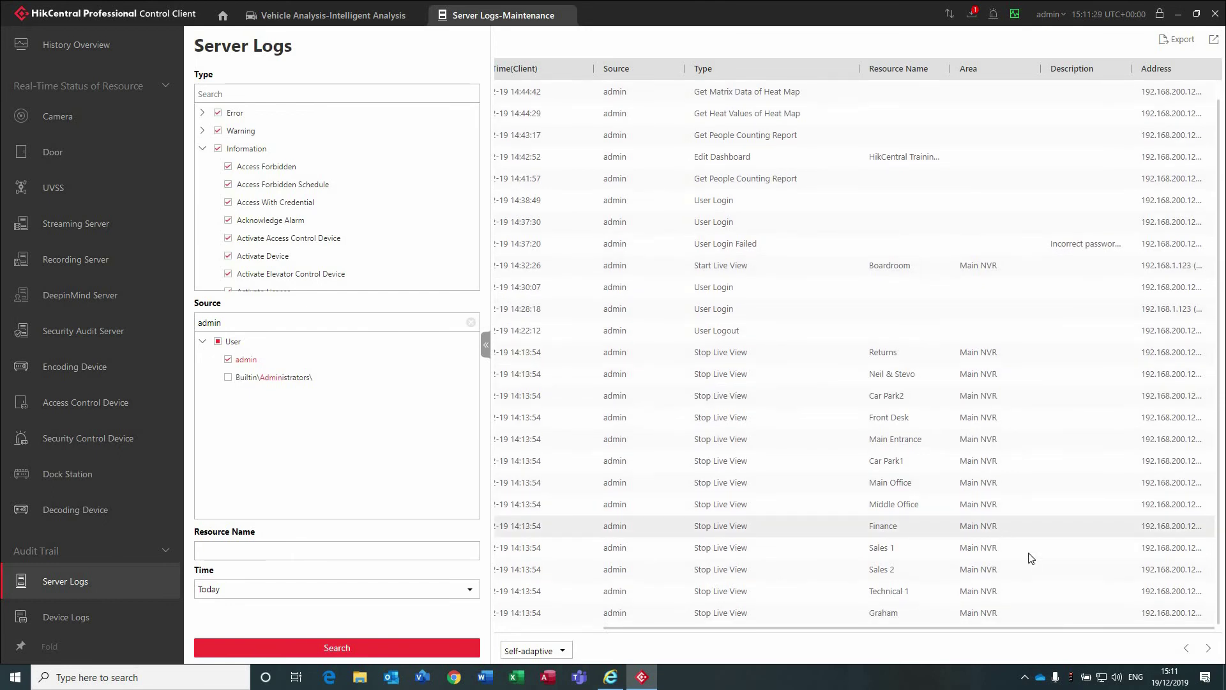
pyautogui.click(1208, 648)
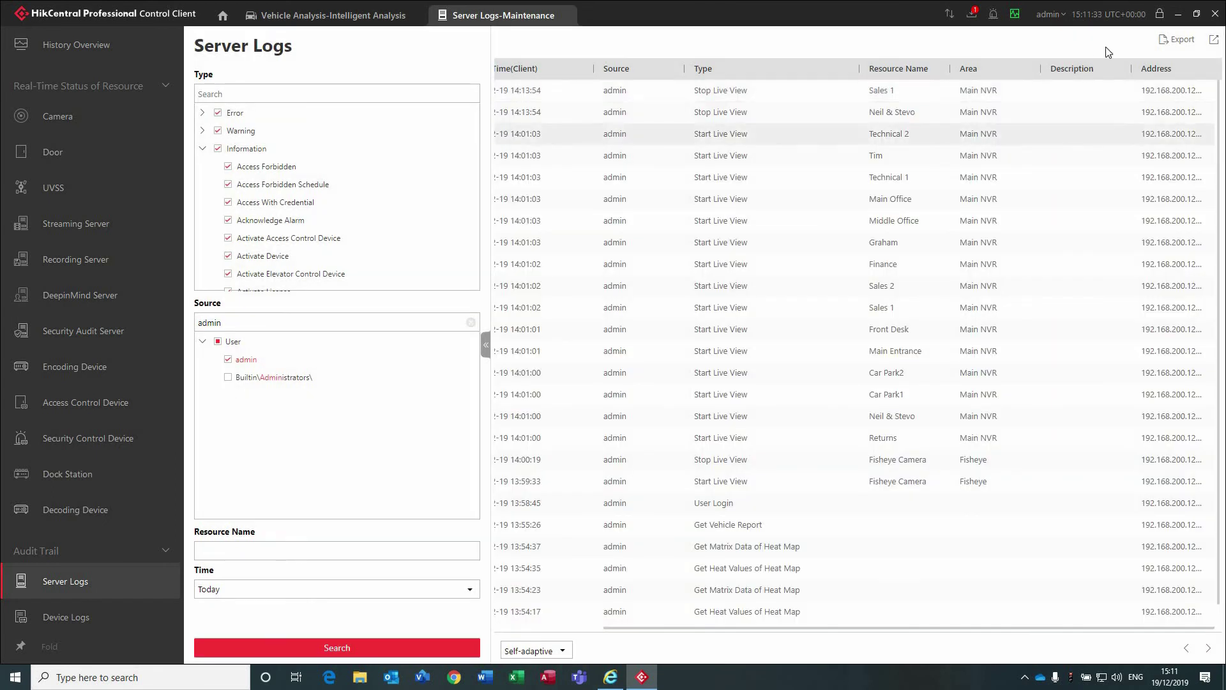
# Export the server logs as Excel to the Desktop.
pyautogui.click(1176, 40)
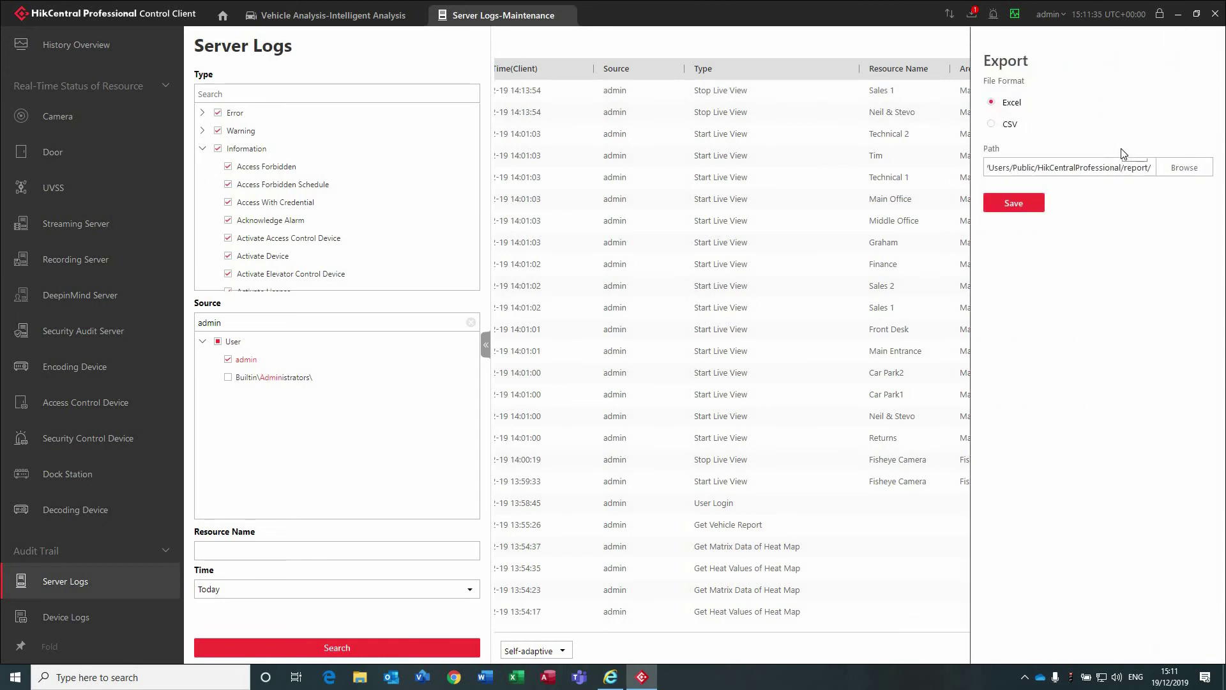
pyautogui.click(1114, 168)
pyautogui.click(1185, 167)
pyautogui.click(697, 131)
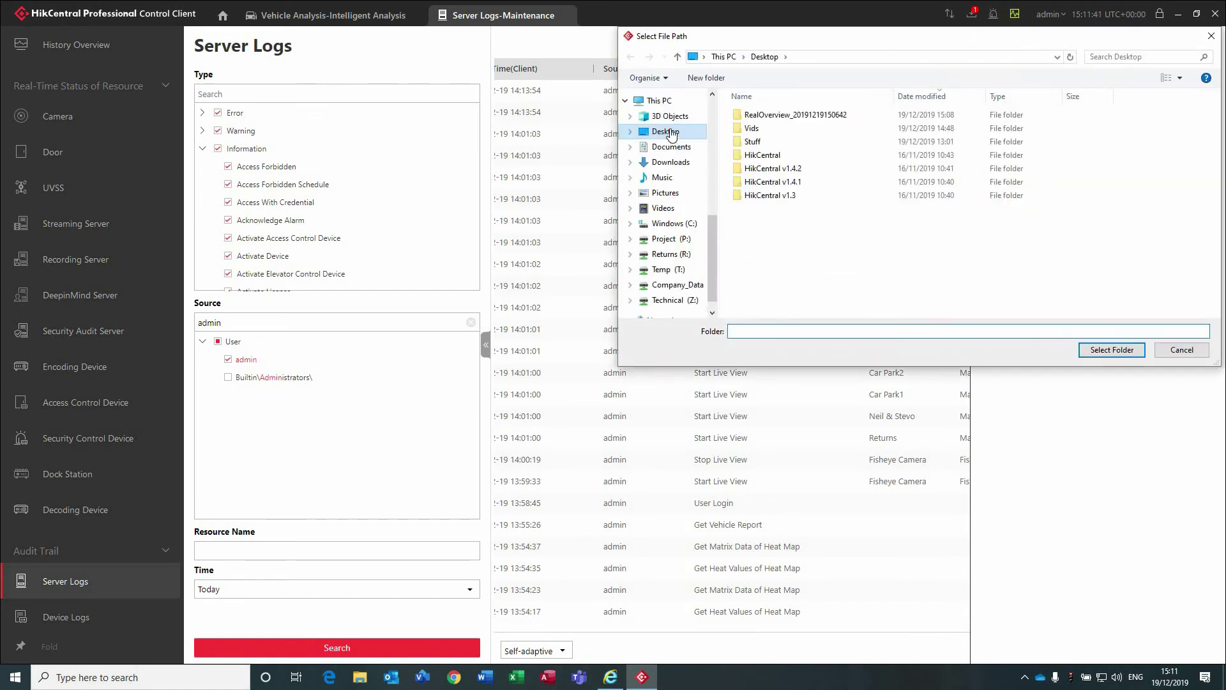
pyautogui.click(1107, 358)
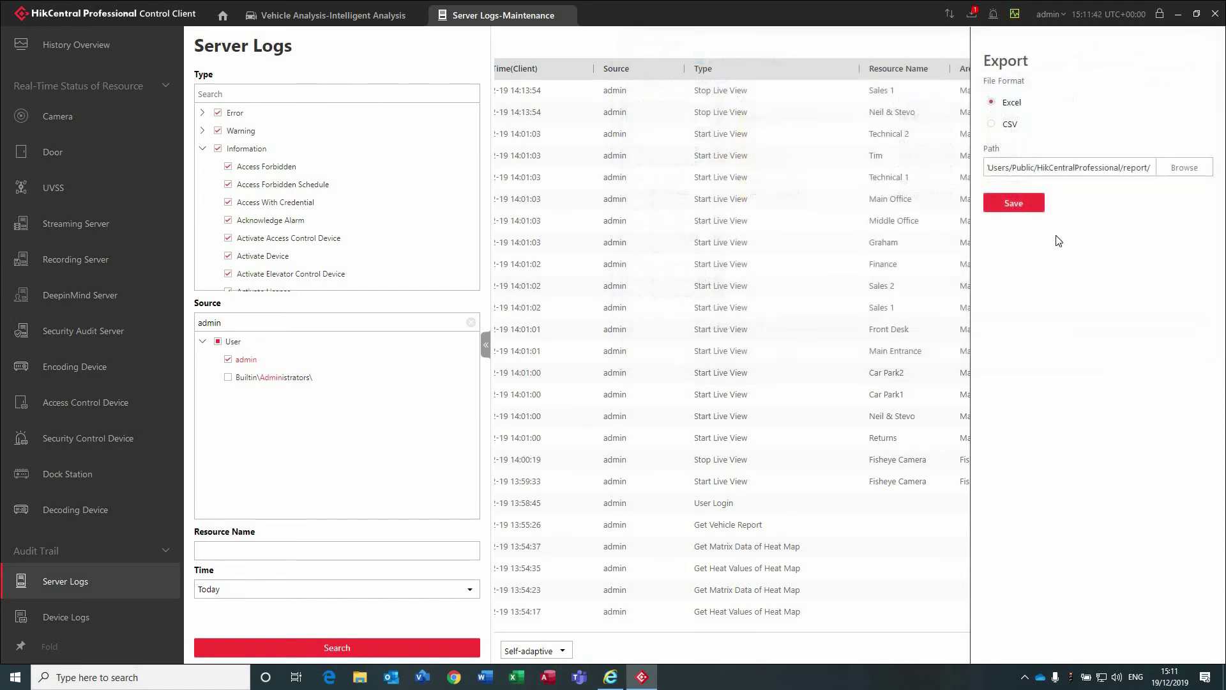
pyautogui.click(1006, 201)
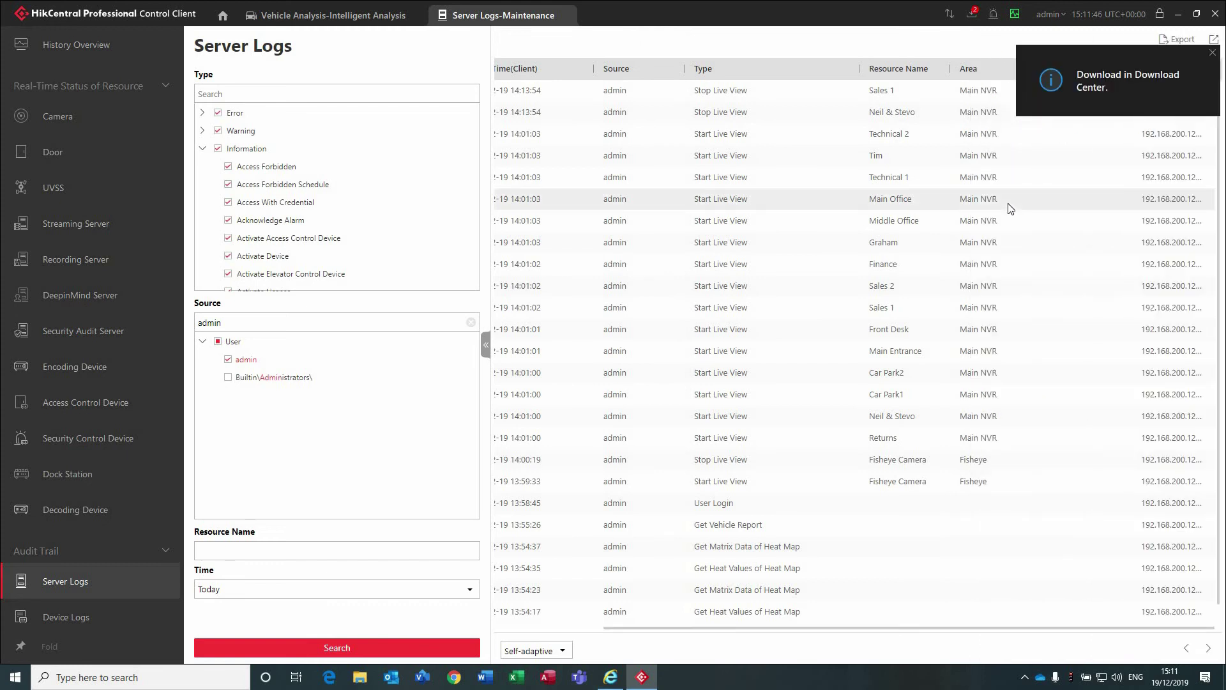
# Open the downloaded file from the recent downloads summary, then close that workbook.
pyautogui.click(973, 17)
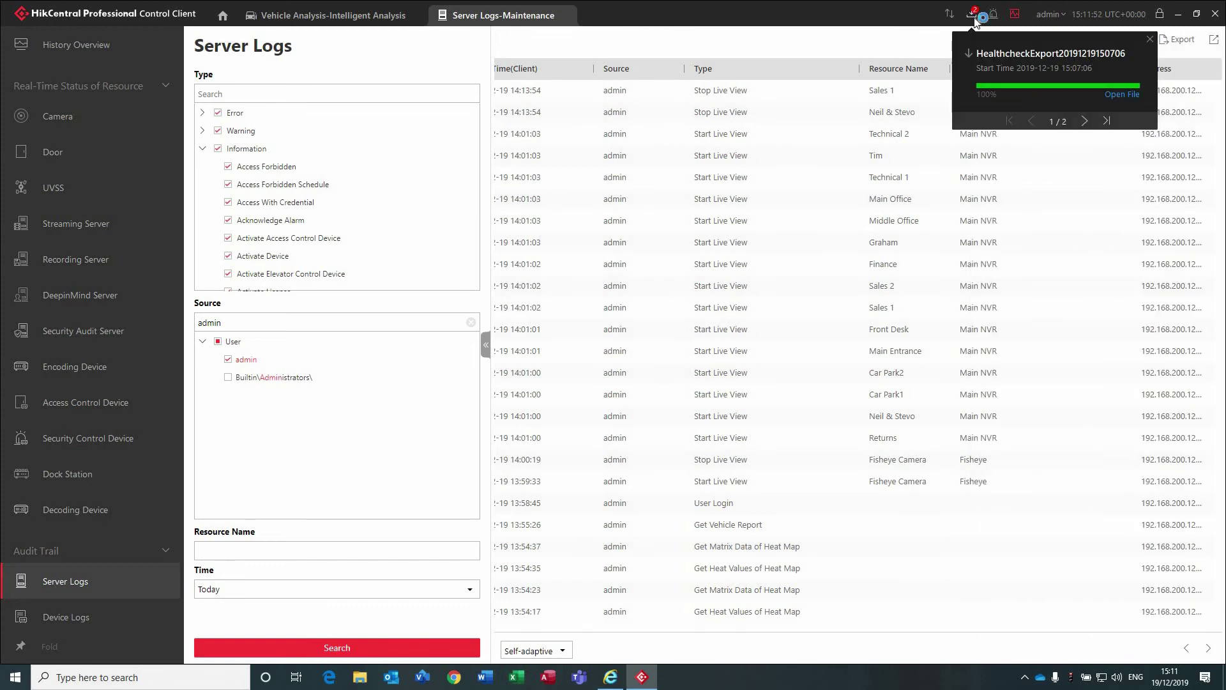
pyautogui.click(1122, 94)
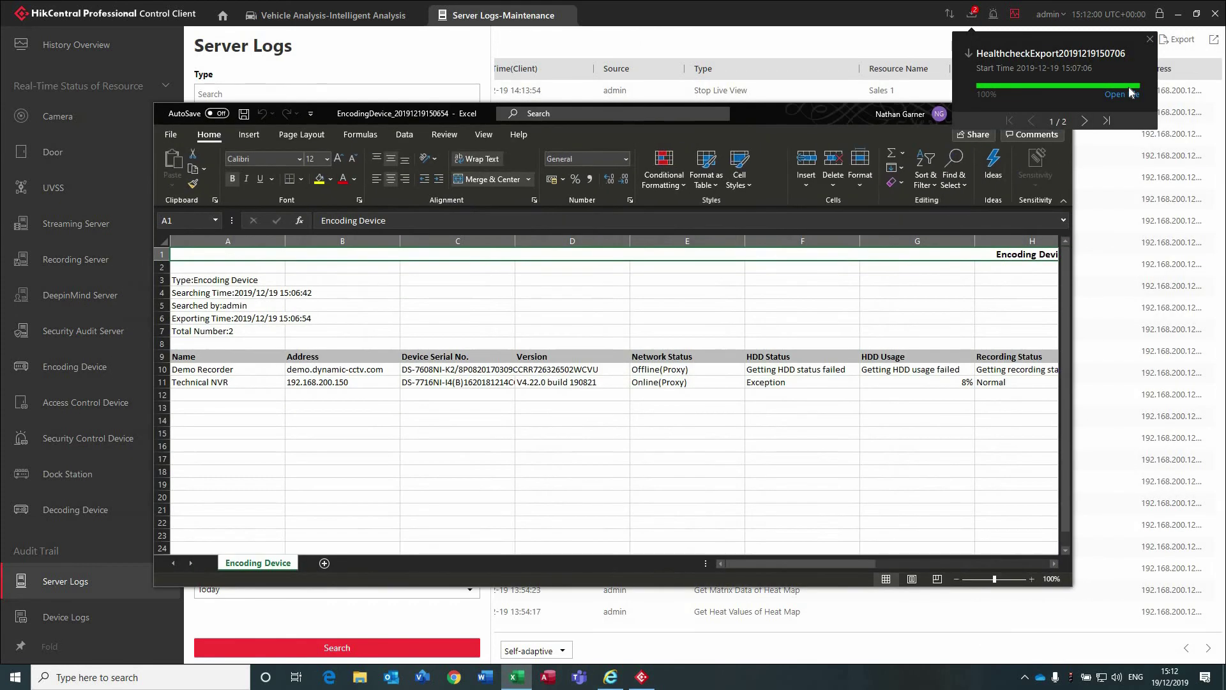
pyautogui.click(1055, 113)
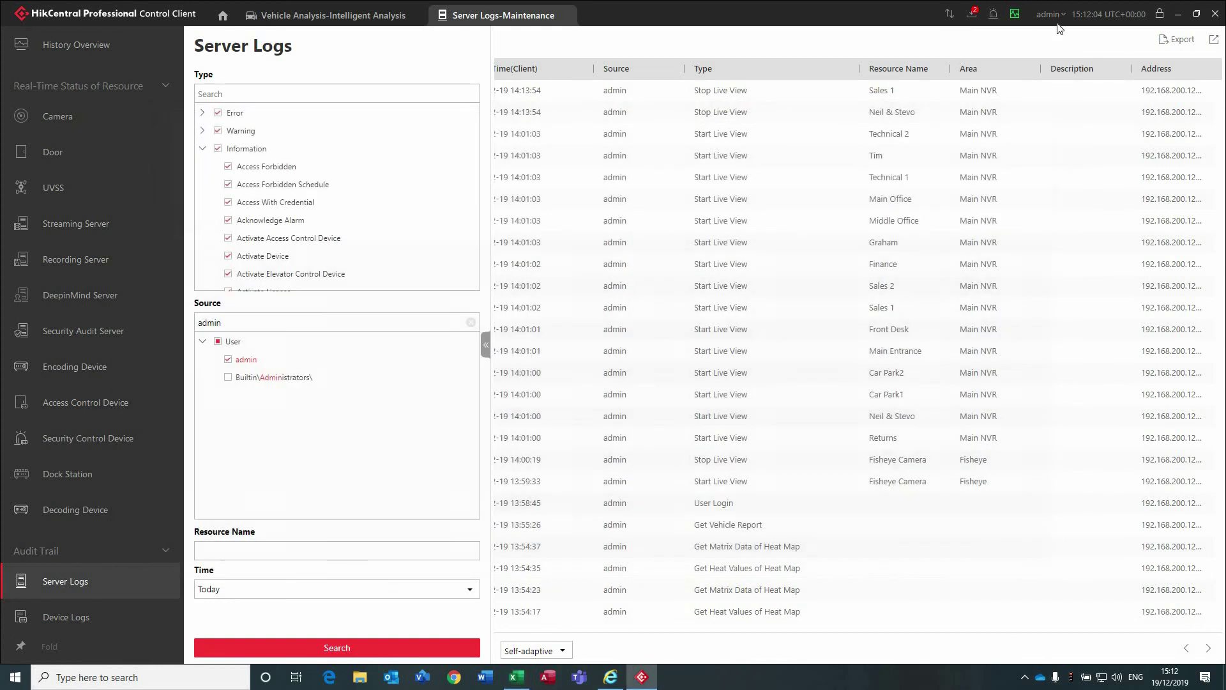
pyautogui.click(973, 17)
pyautogui.click(974, 18)
# In the Download Center's Done list, open the ServerLogsReport file in Excel.
pyautogui.click(973, 17)
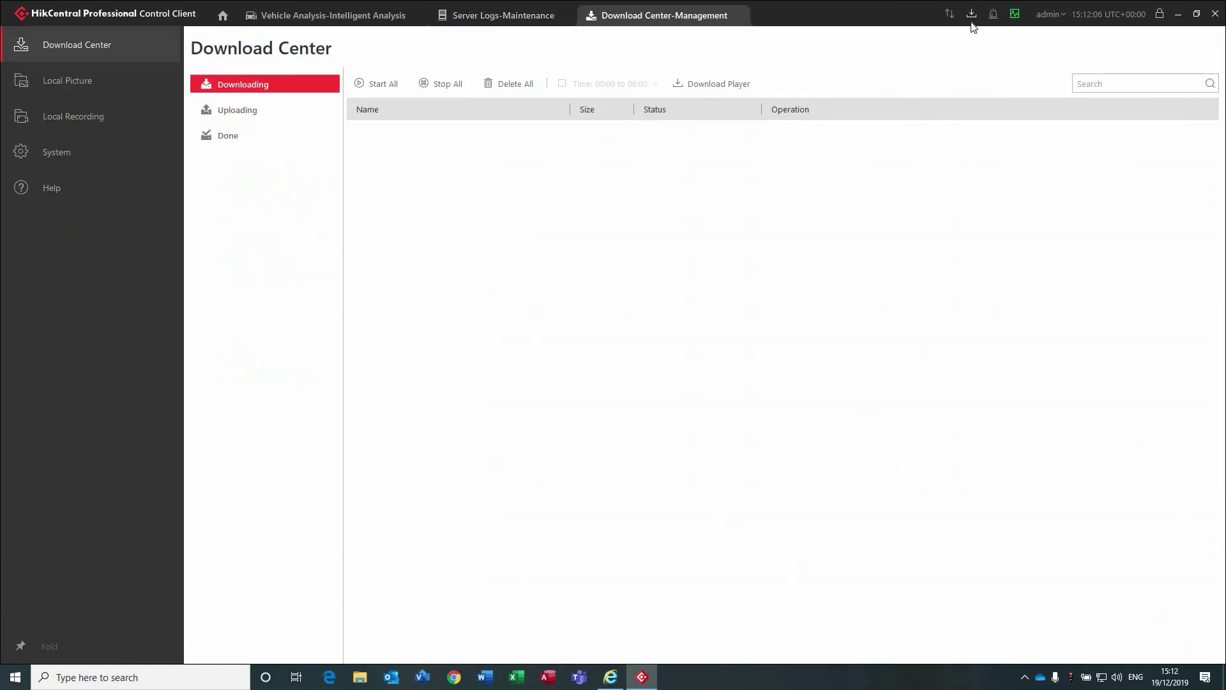
pyautogui.click(239, 142)
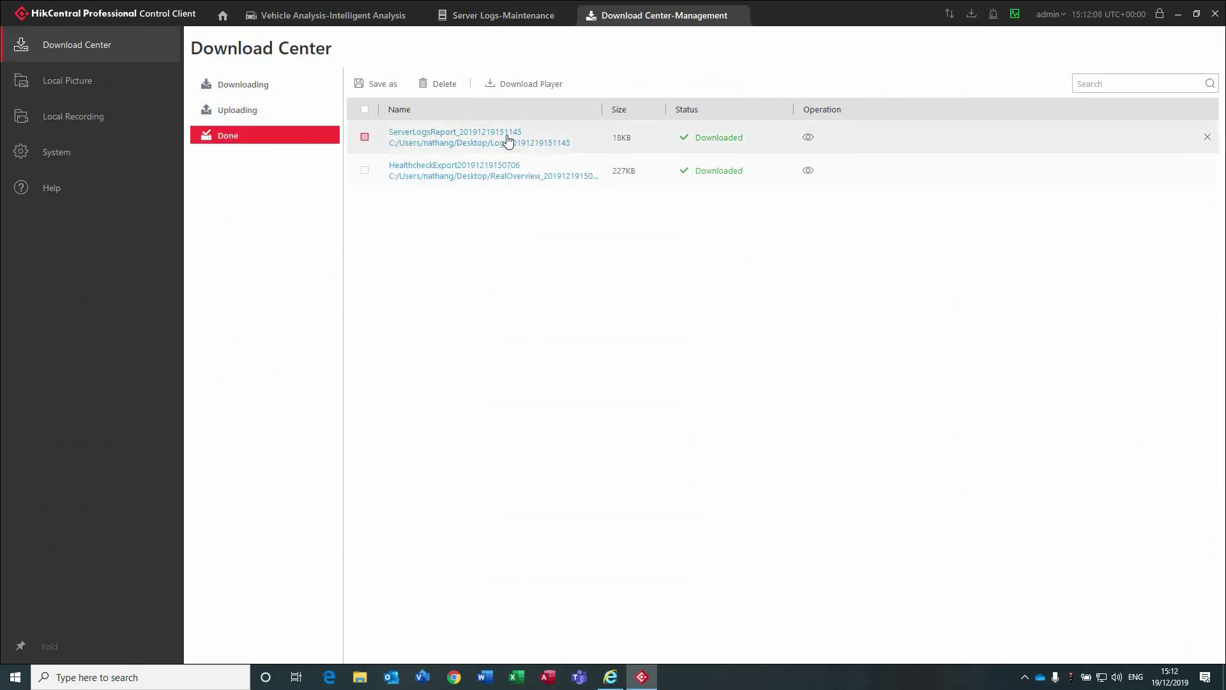
pyautogui.moveTo(668, 23)
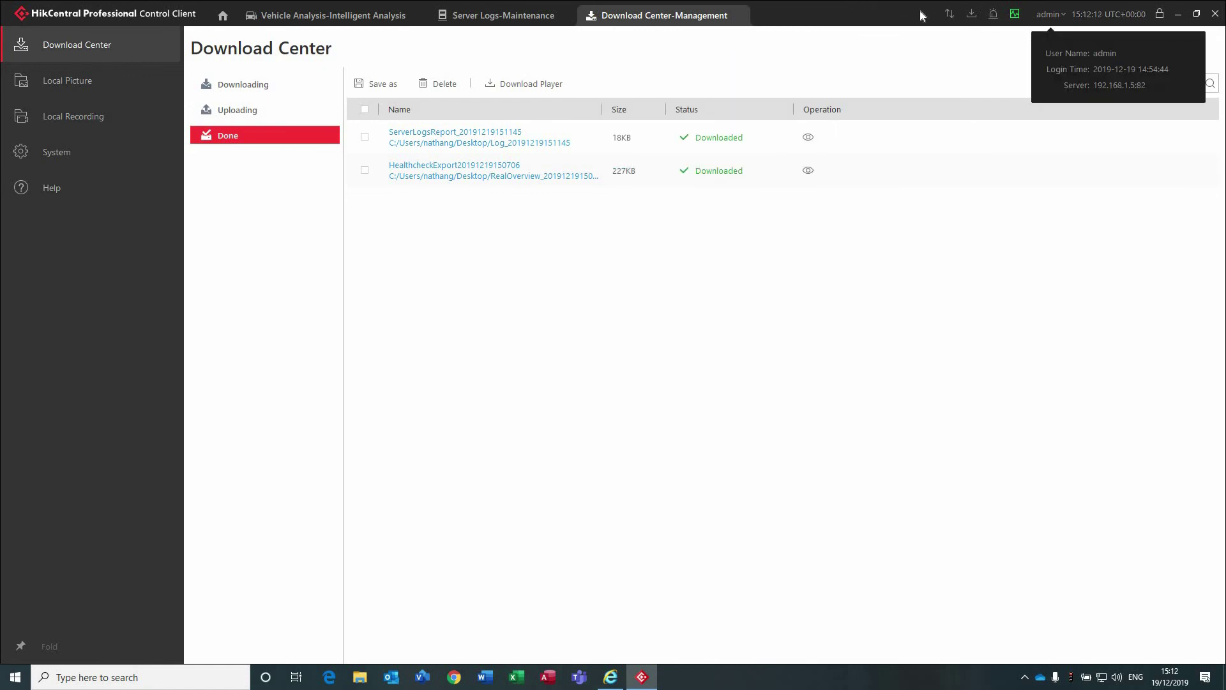
pyautogui.click(455, 127)
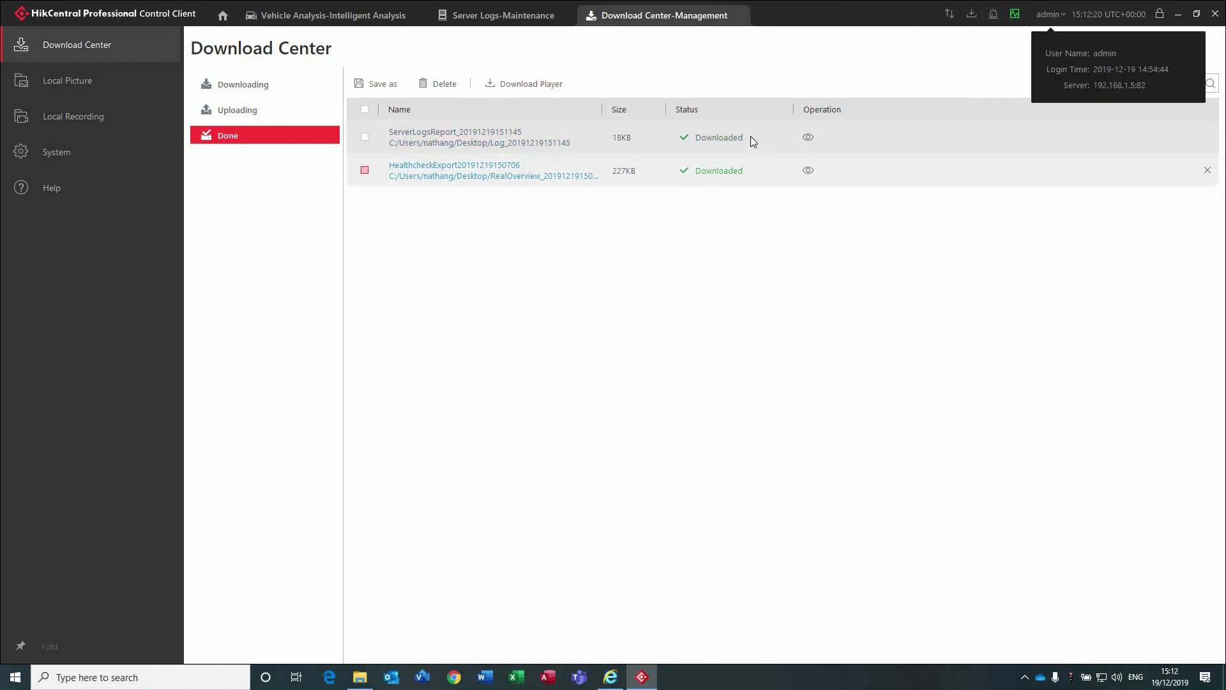
pyautogui.click(808, 138)
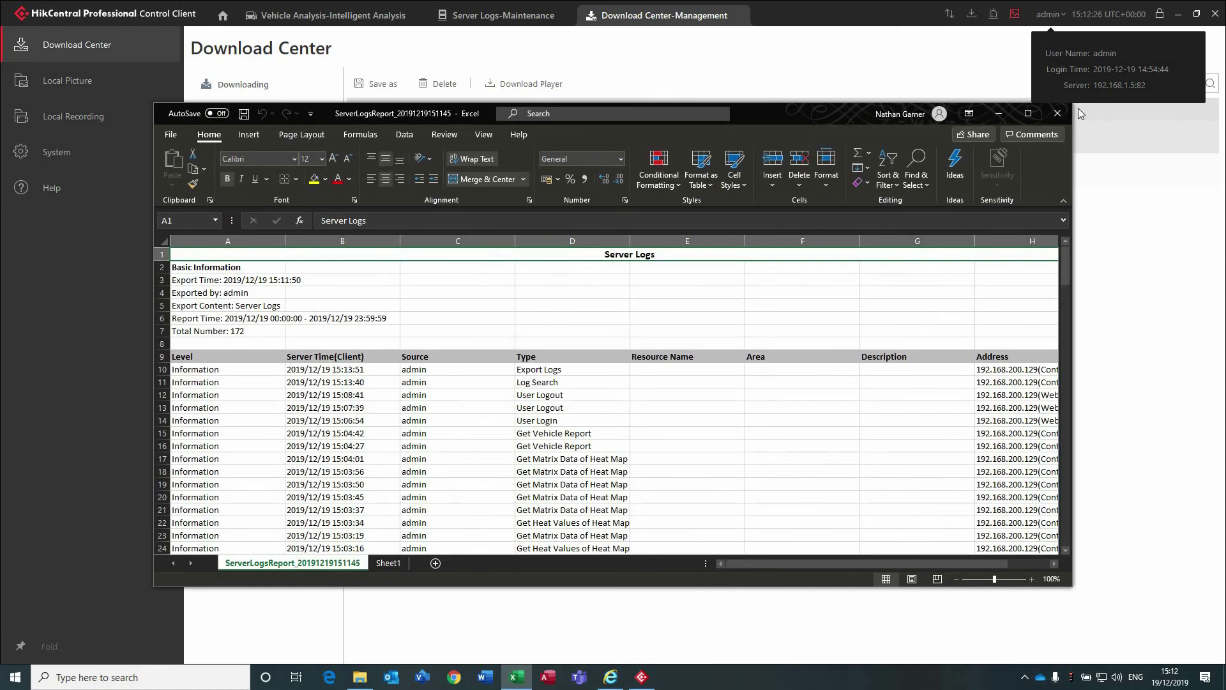
# Maximize Excel, scroll through the 172 ServerLogsReport entries and back, then close it.
pyautogui.click(1028, 113)
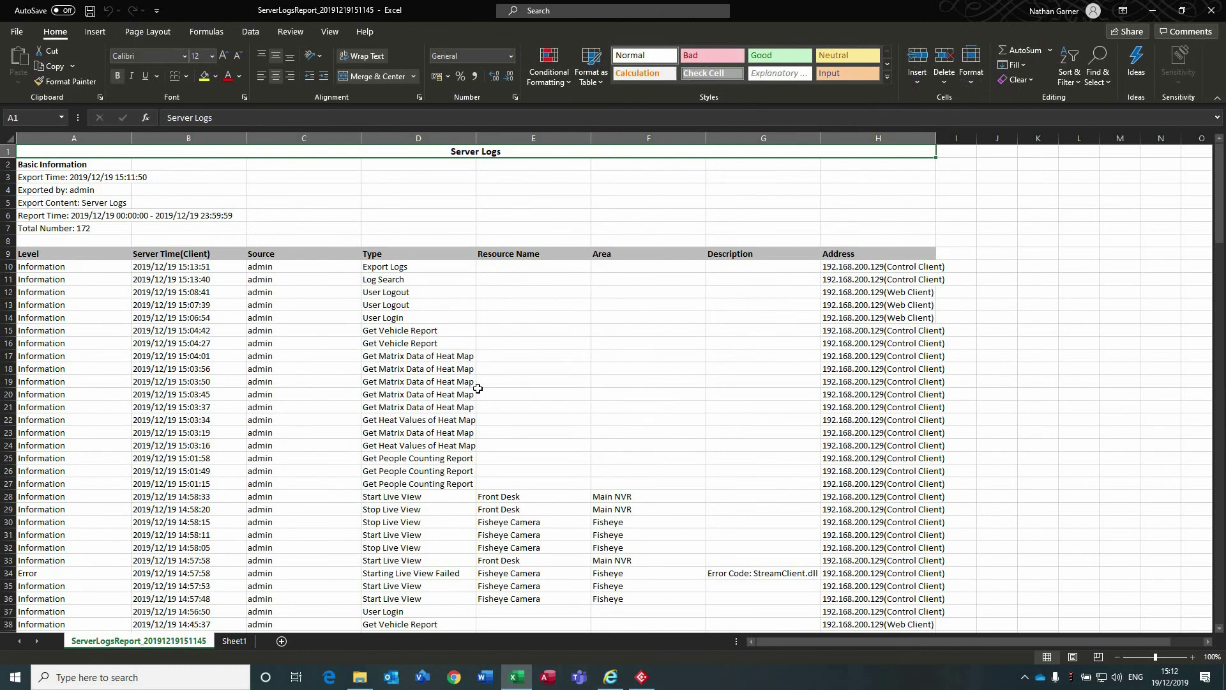
pyautogui.scroll(-9, 478, 388)
pyautogui.scroll(-20, 478, 389)
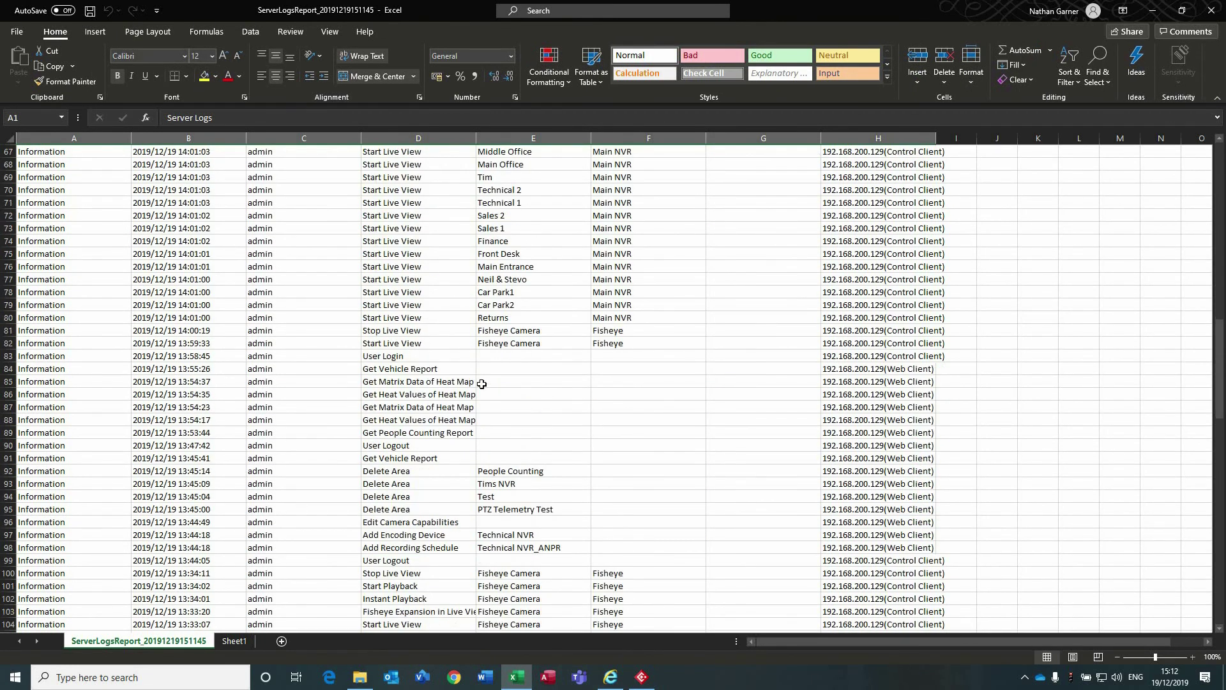
pyautogui.scroll(-10, 483, 382)
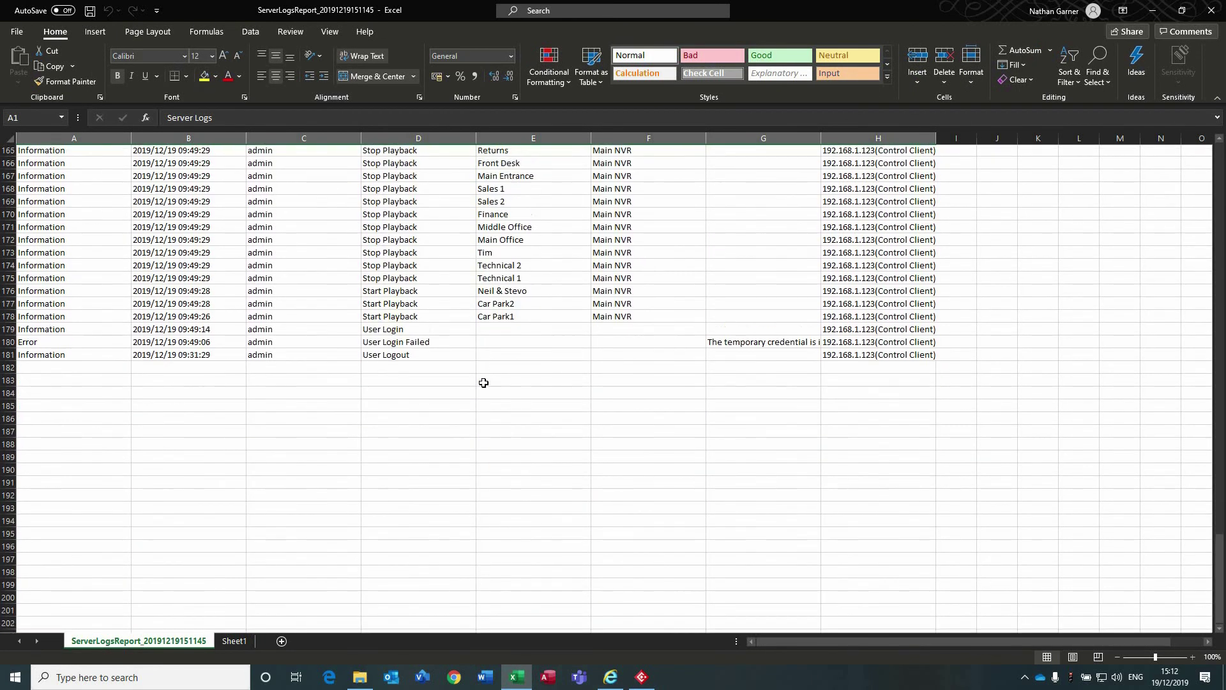
pyautogui.scroll(20, 484, 382)
pyautogui.scroll(15, 483, 383)
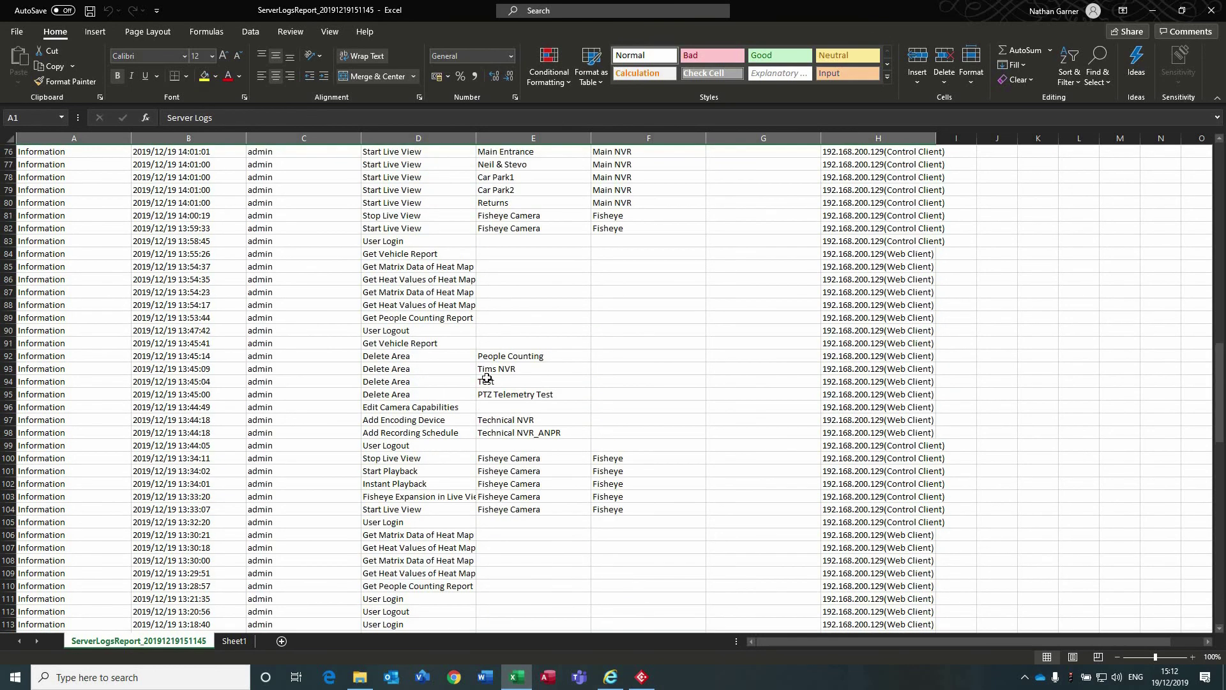
pyautogui.scroll(13, 861, 316)
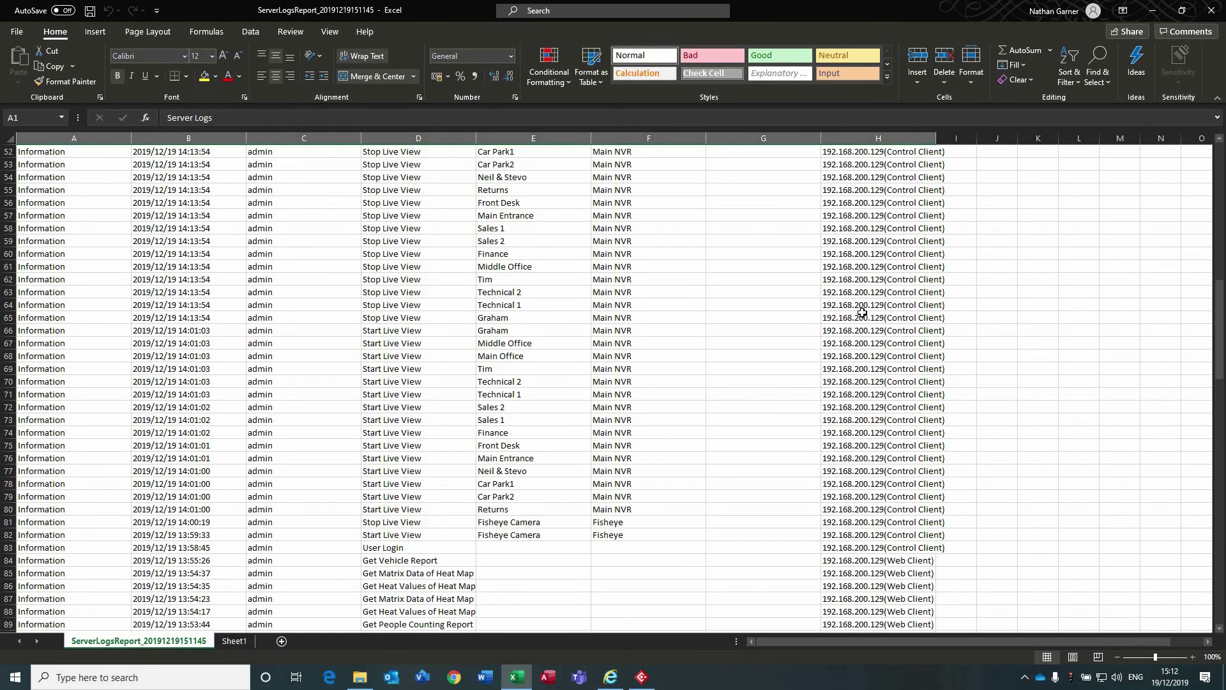
pyautogui.scroll(7, 862, 312)
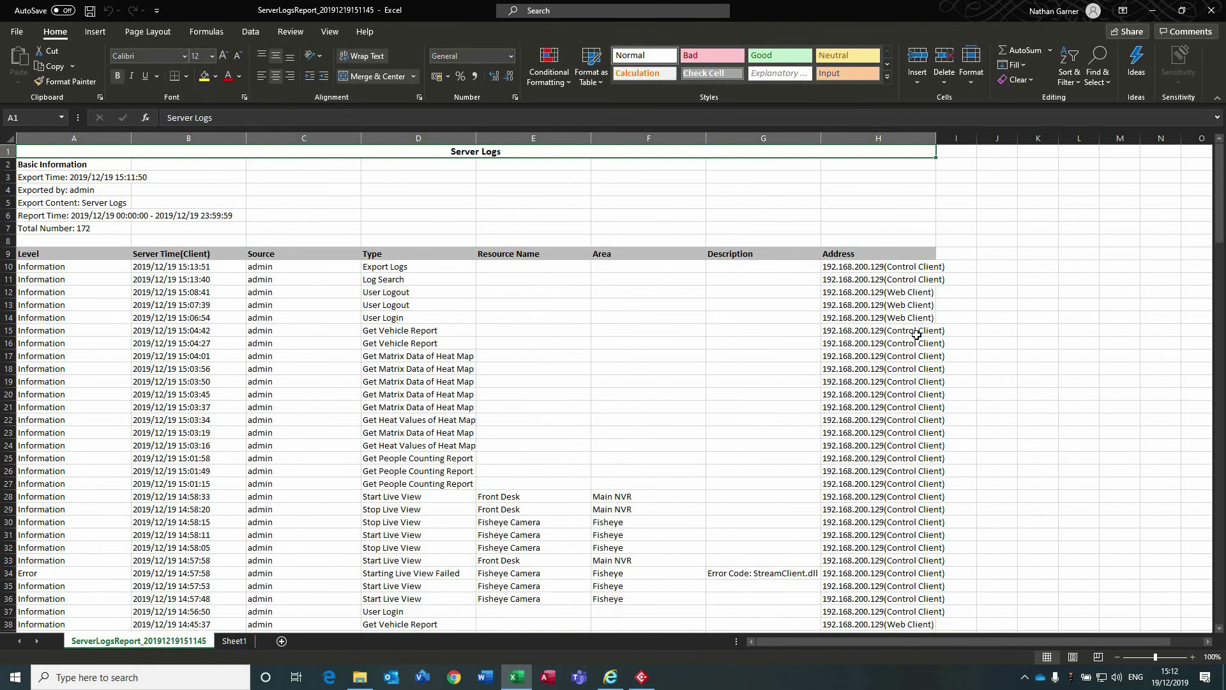
pyautogui.scroll(-6, 912, 381)
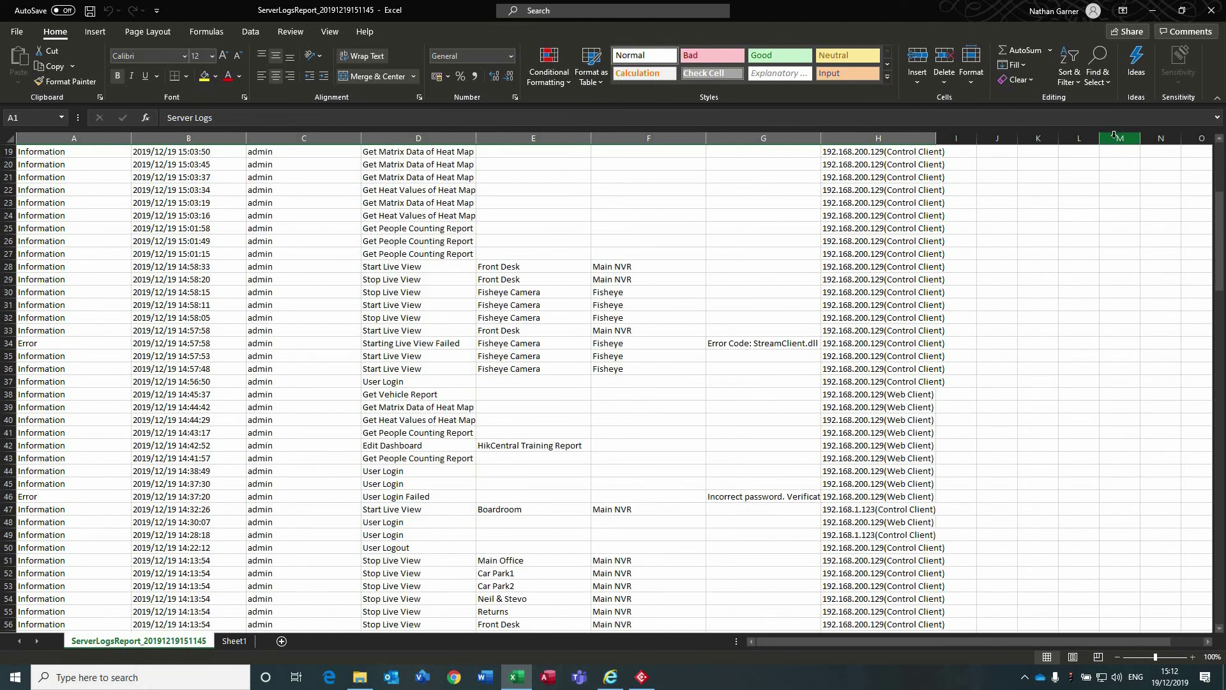
pyautogui.click(1211, 10)
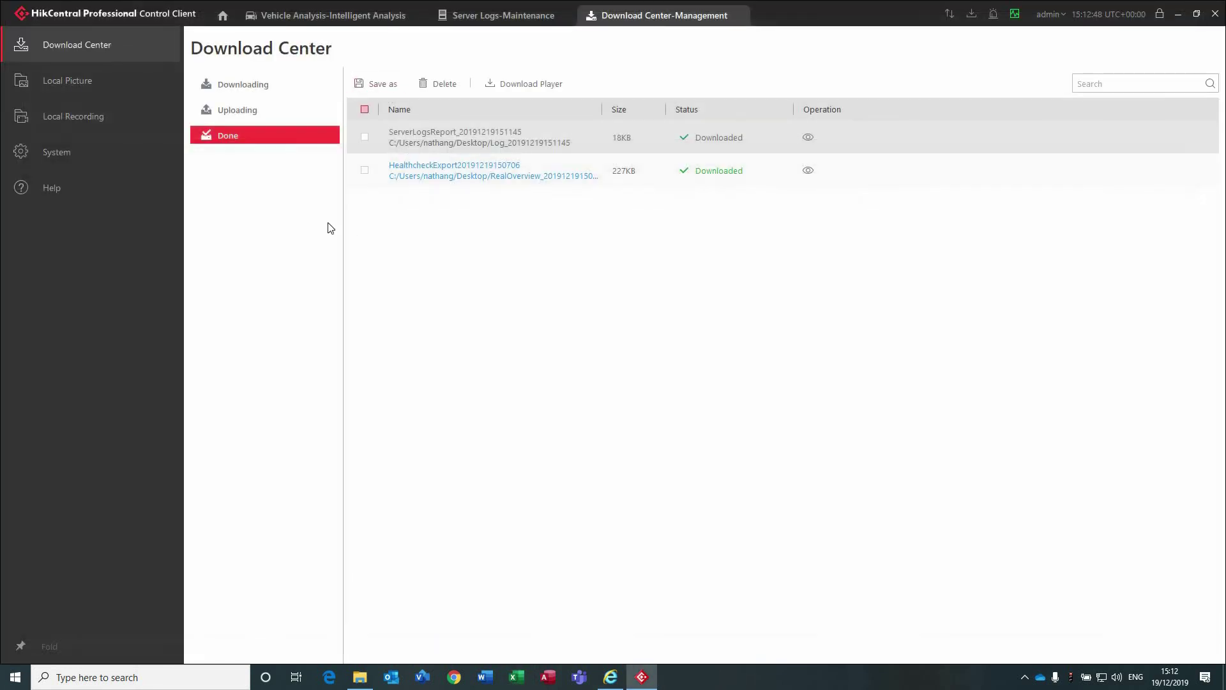
# Open Real-Time Status of Resource and step through Dock Station, Streaming Server and Recording Server.
pyautogui.click(220, 18)
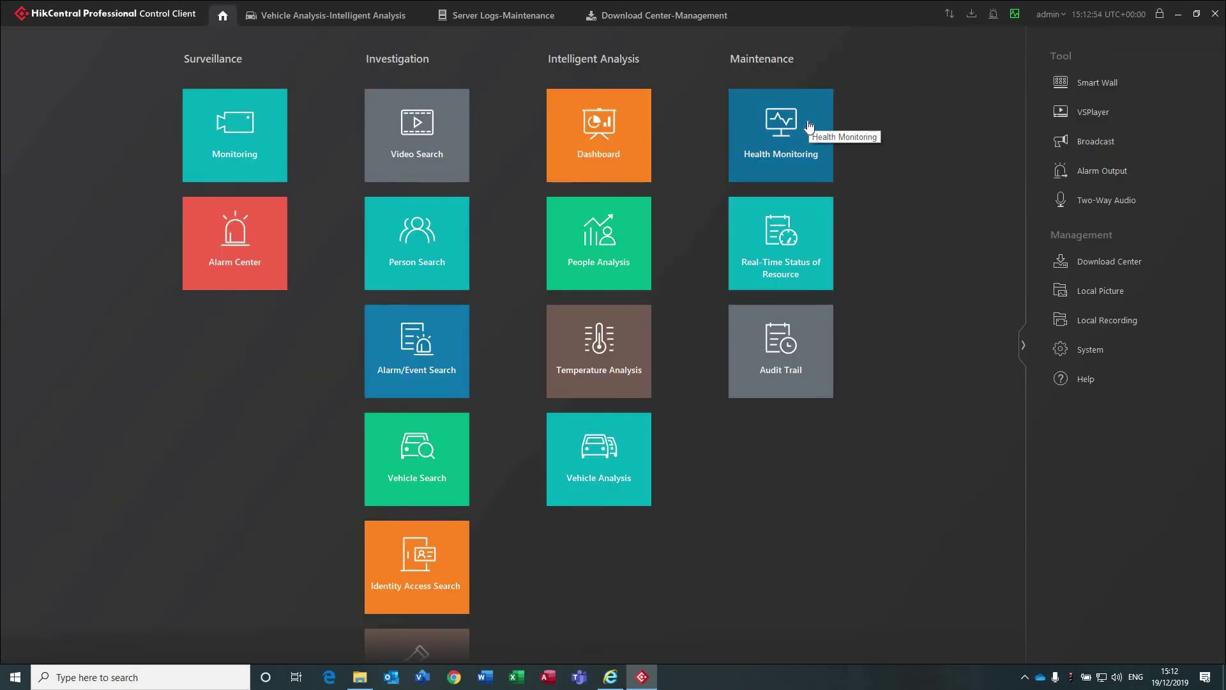
pyautogui.click(758, 256)
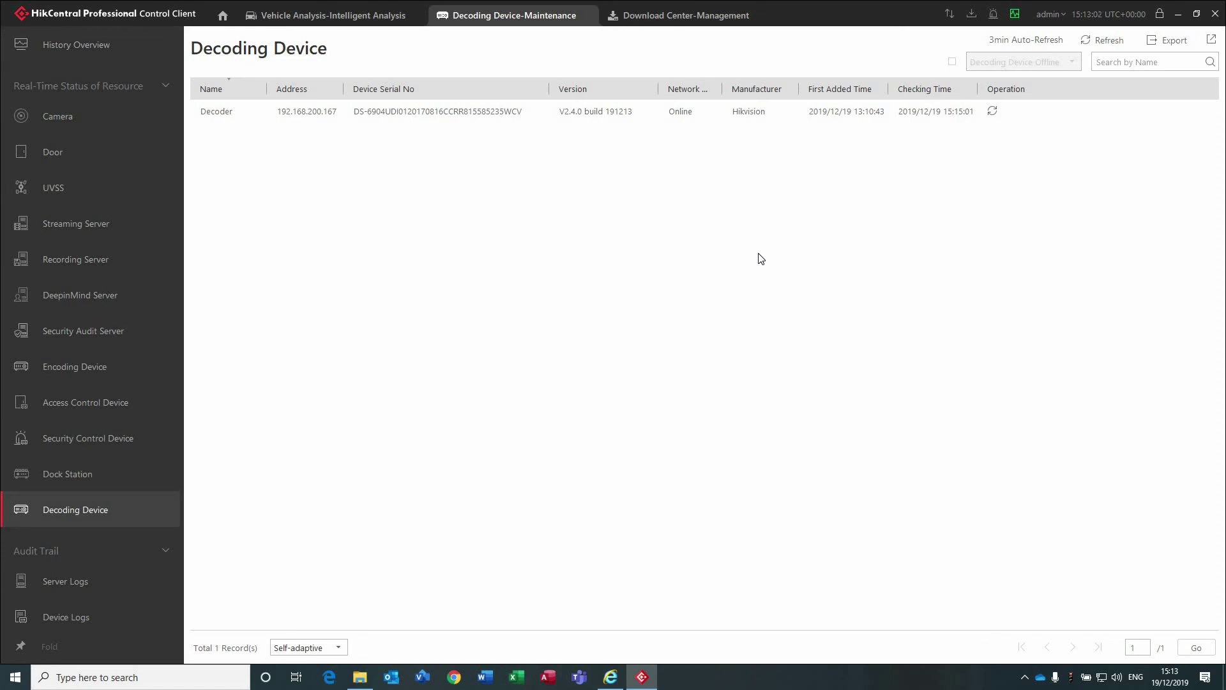
pyautogui.scroll(2, 116, 173)
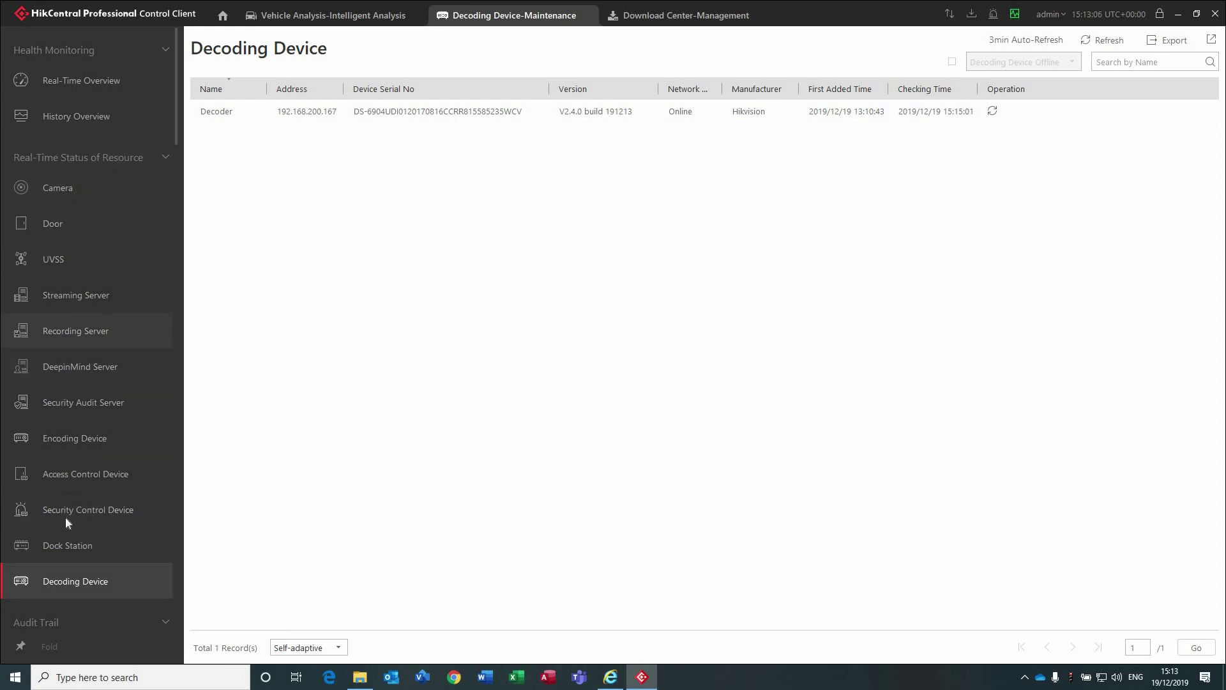
pyautogui.click(57, 540)
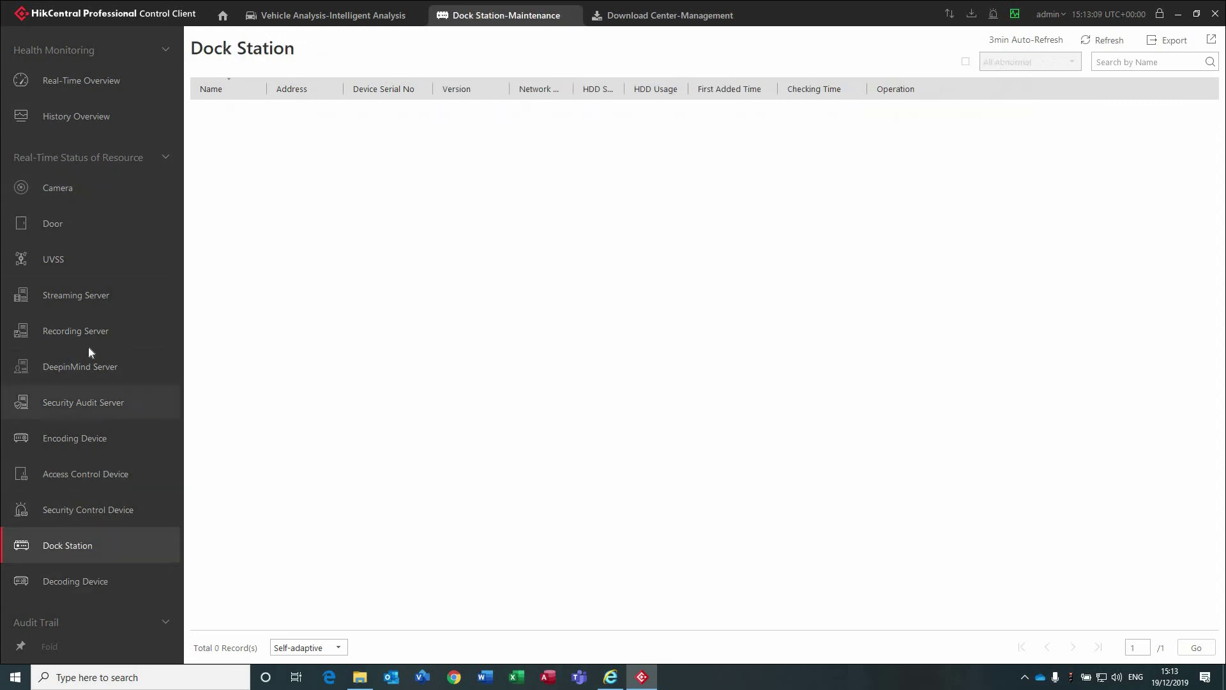
pyautogui.click(97, 296)
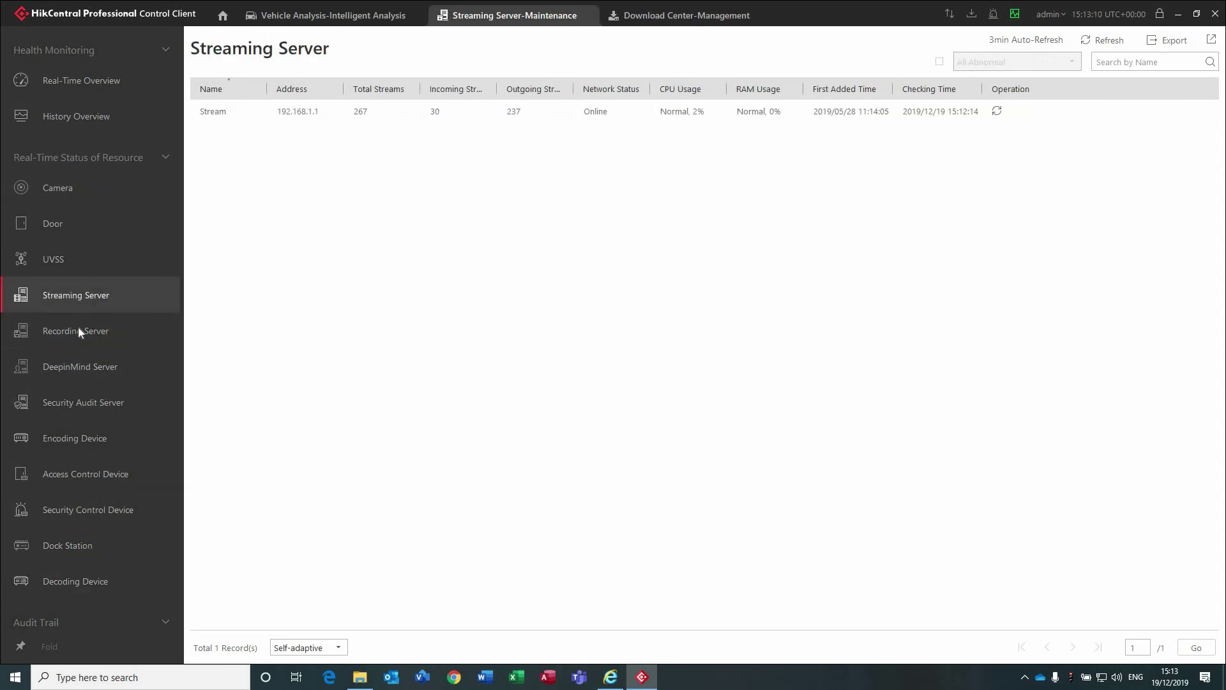
pyautogui.click(78, 331)
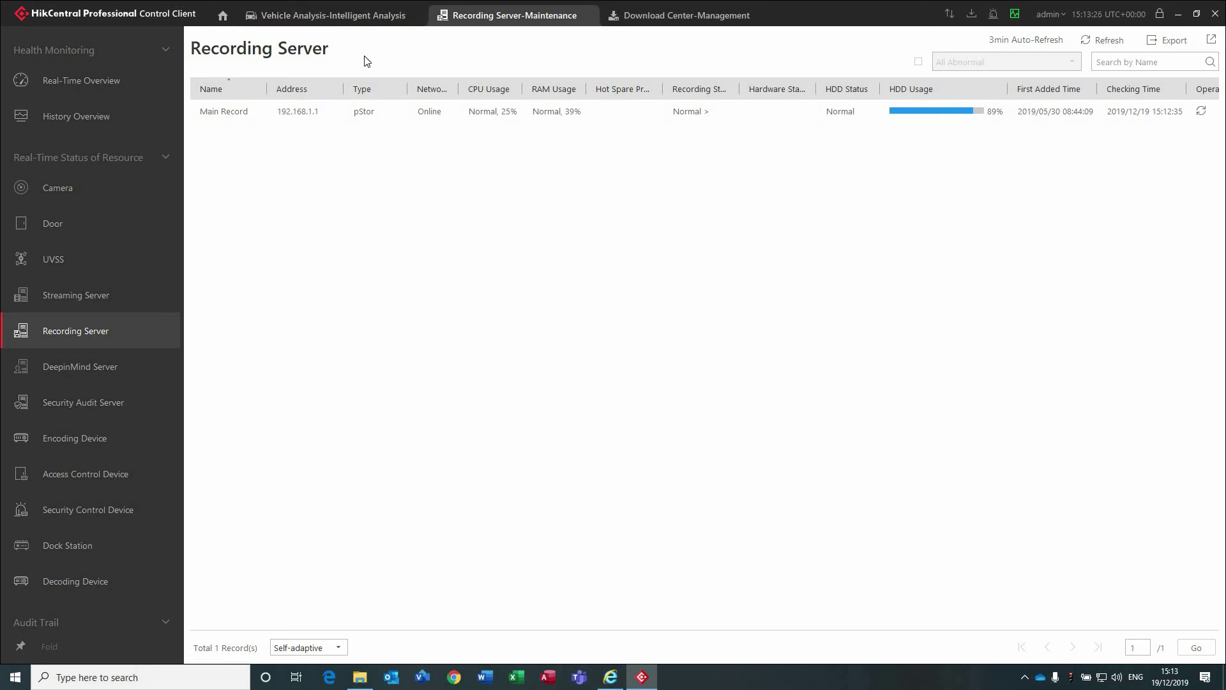
# Go back to the home page showing the Surveillance, Investigation, Intelligent Analysis and Maintenance tiles.
pyautogui.click(227, 19)
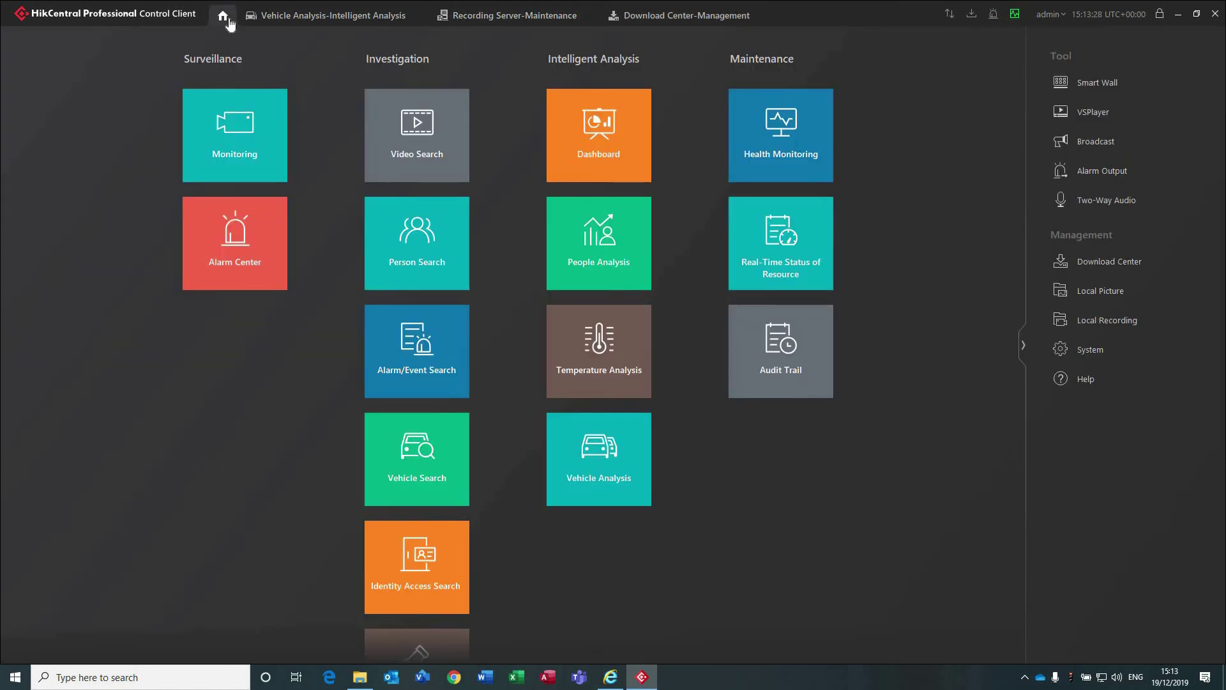